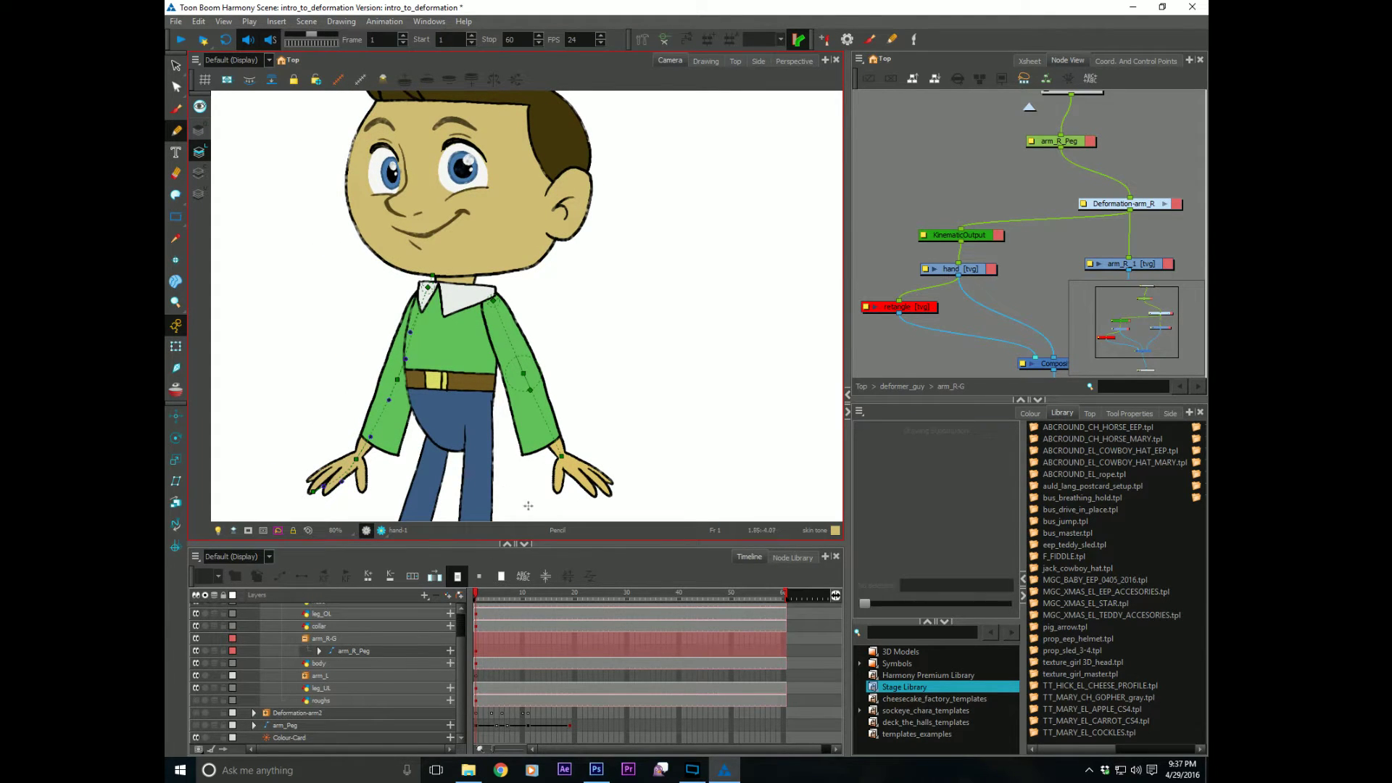
Step: Rotate the whole arm on the arm_R_Peg layer up to about horizontal at frame 10
left_click(476, 651)
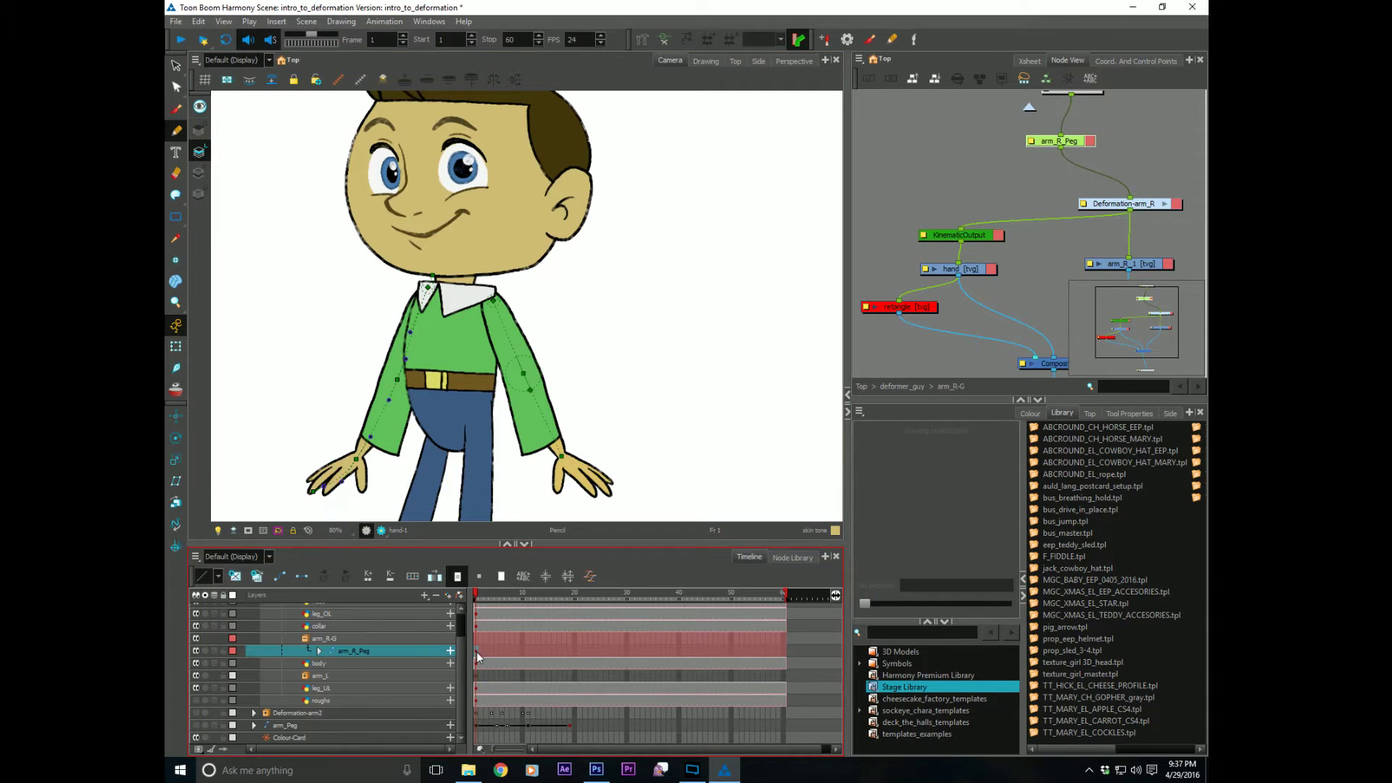
left_click(521, 651)
left_click(176, 346)
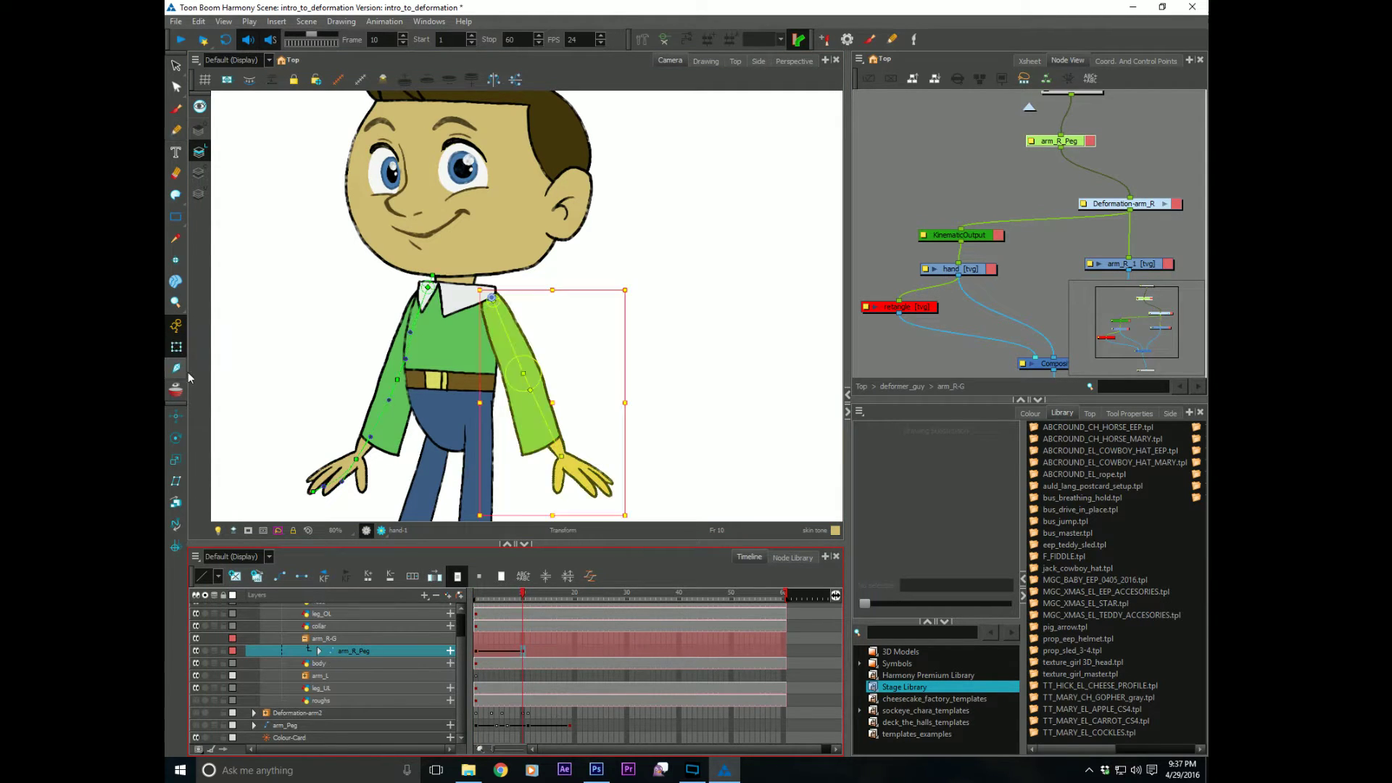
left_click(873, 355)
left_click_drag(512, 347, 644, 297)
left_click(682, 293)
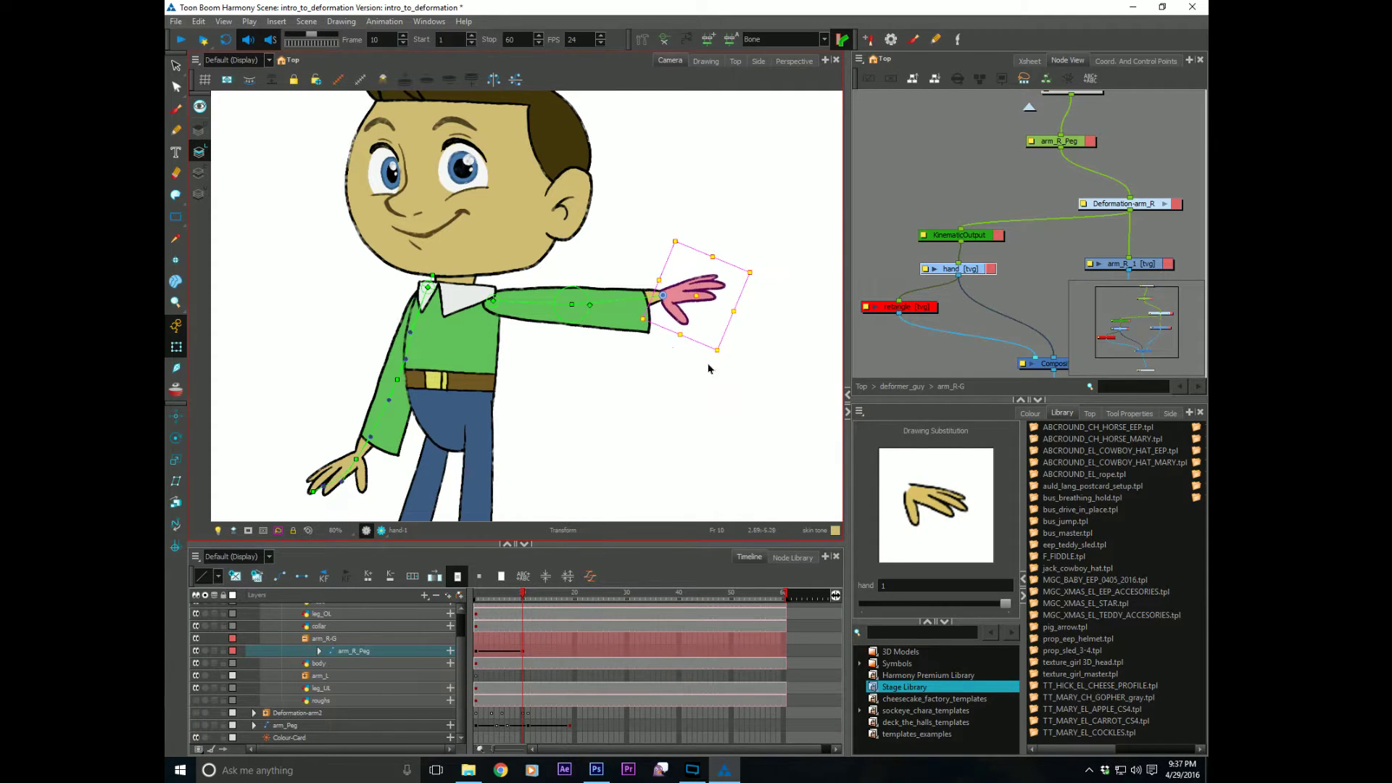
Step: Add a keyframe at frame 18 on arm_R_Peg and rotate the raised hand upward at frame 10
left_click(564, 651)
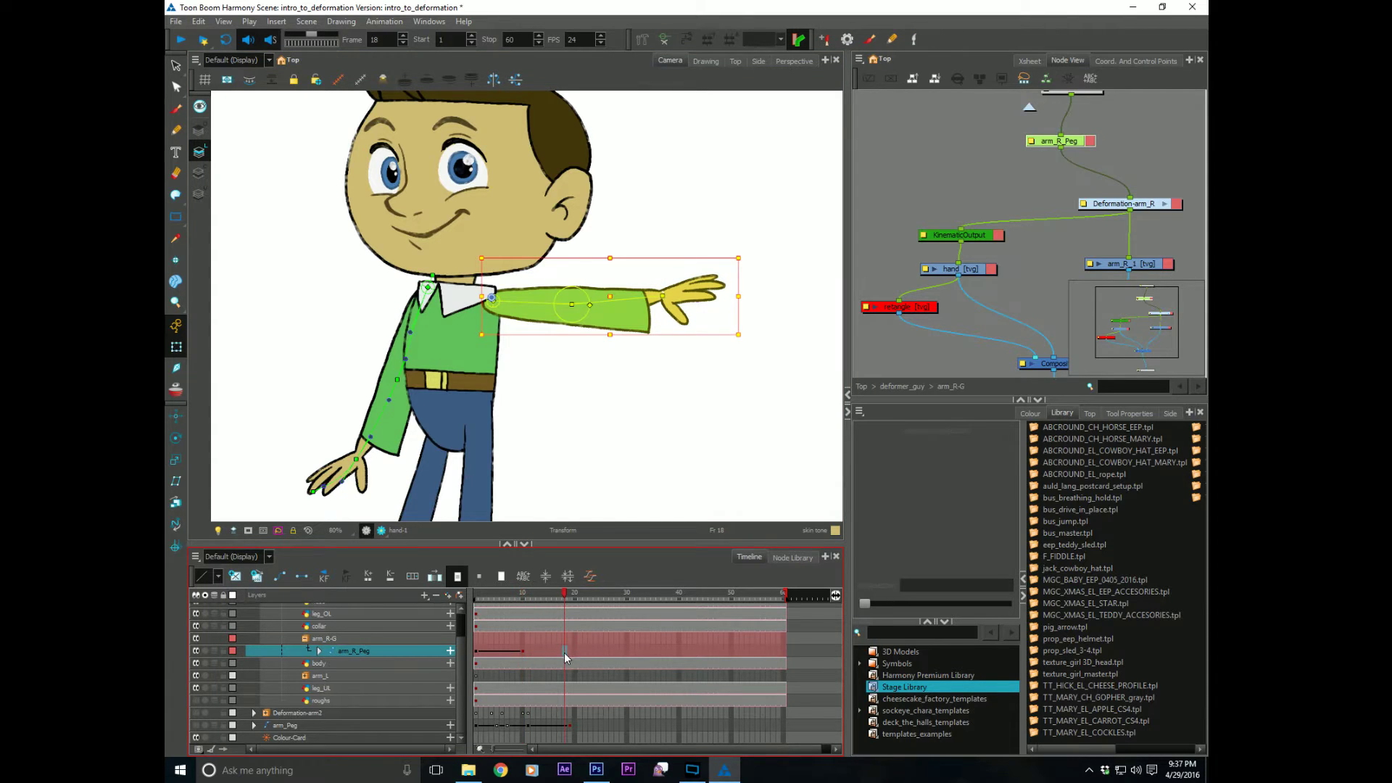
left_click(523, 593)
left_click(881, 359)
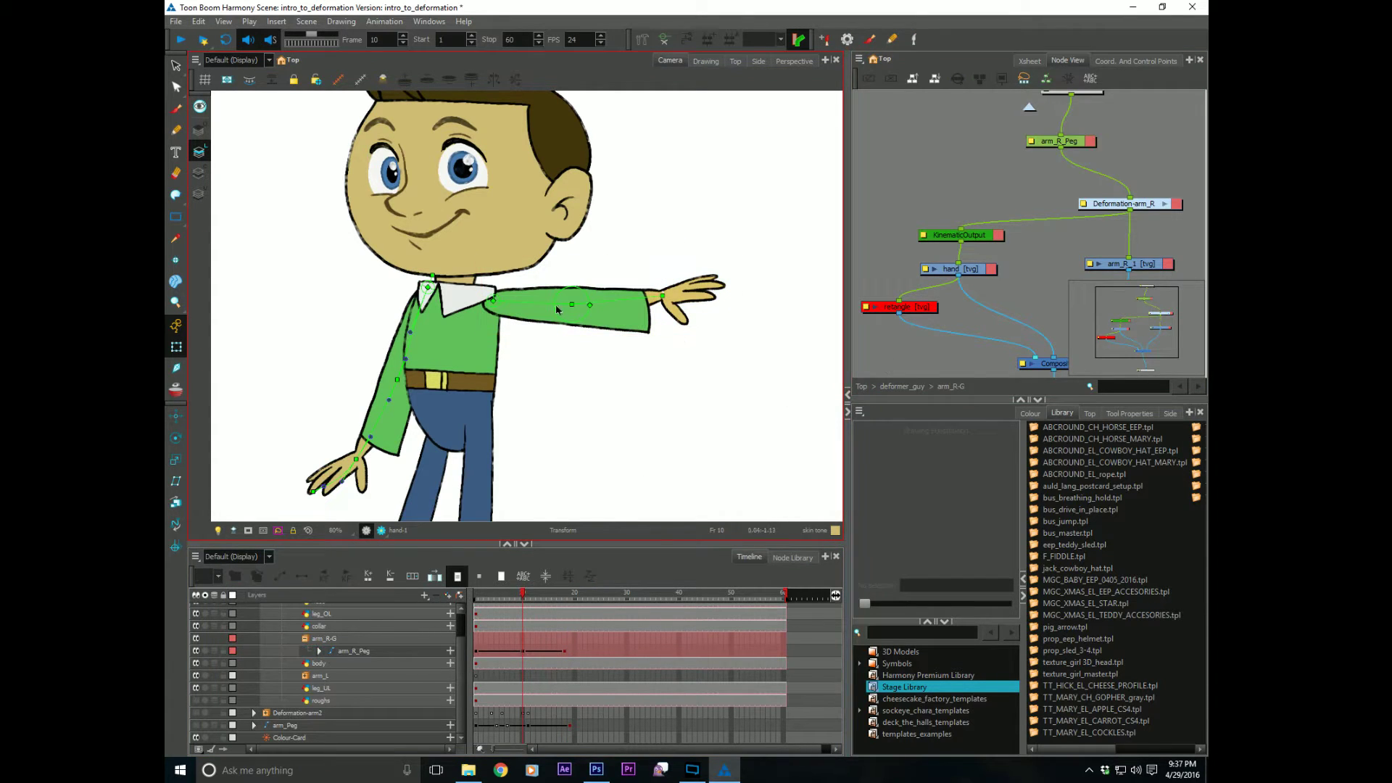
left_click(699, 277)
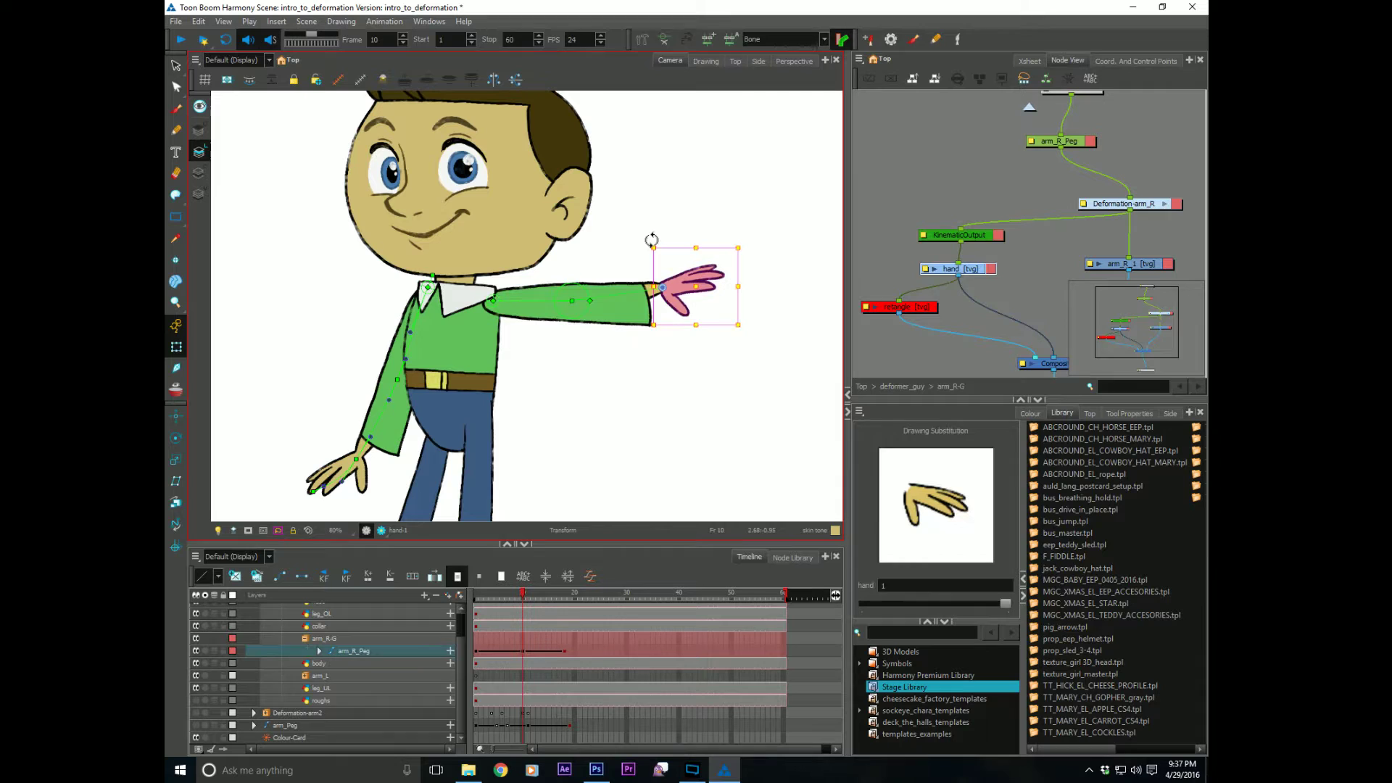
left_click_drag(646, 236, 640, 239)
Step: Adjust the easing curve of the arm_R_Peg keyframe at frame 10
left_click(523, 651)
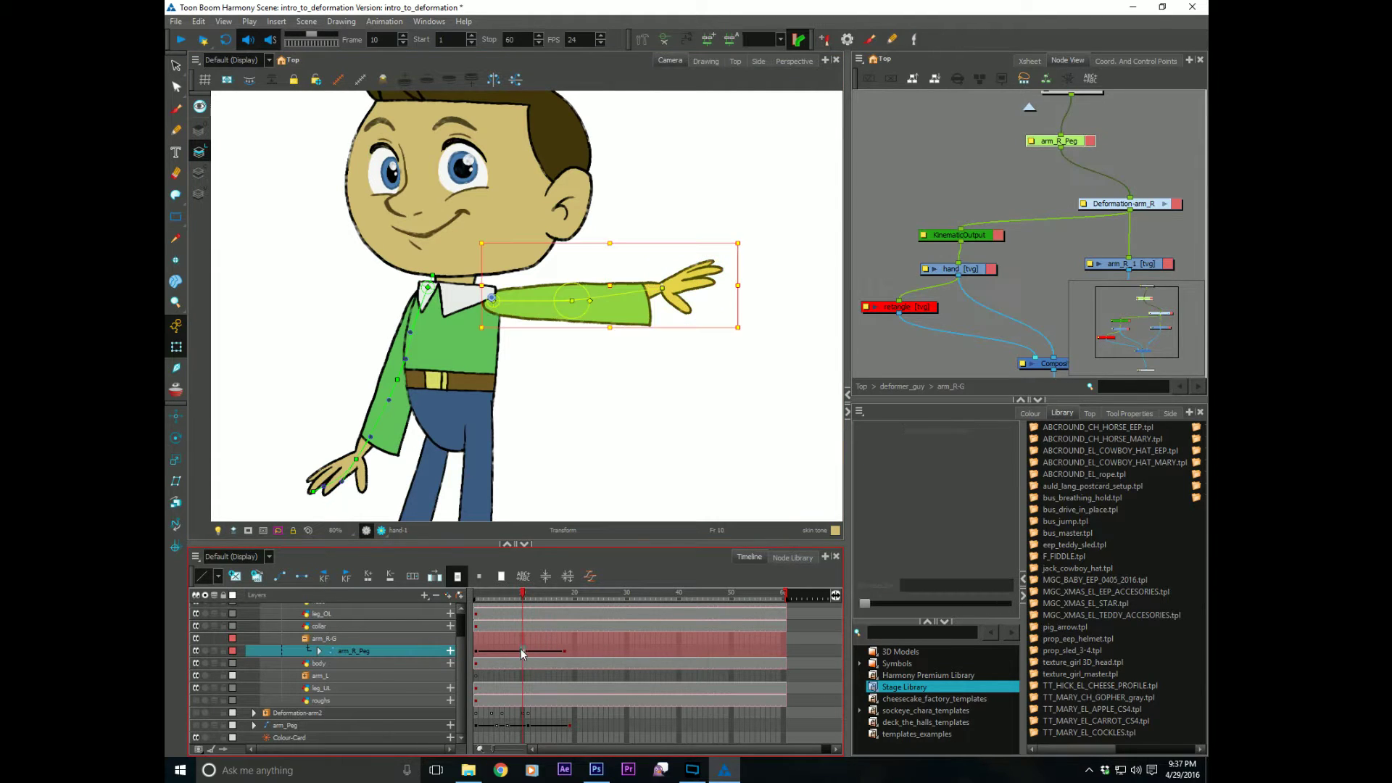
left_click(590, 576)
left_click_drag(636, 352, 653, 411)
left_click(809, 496)
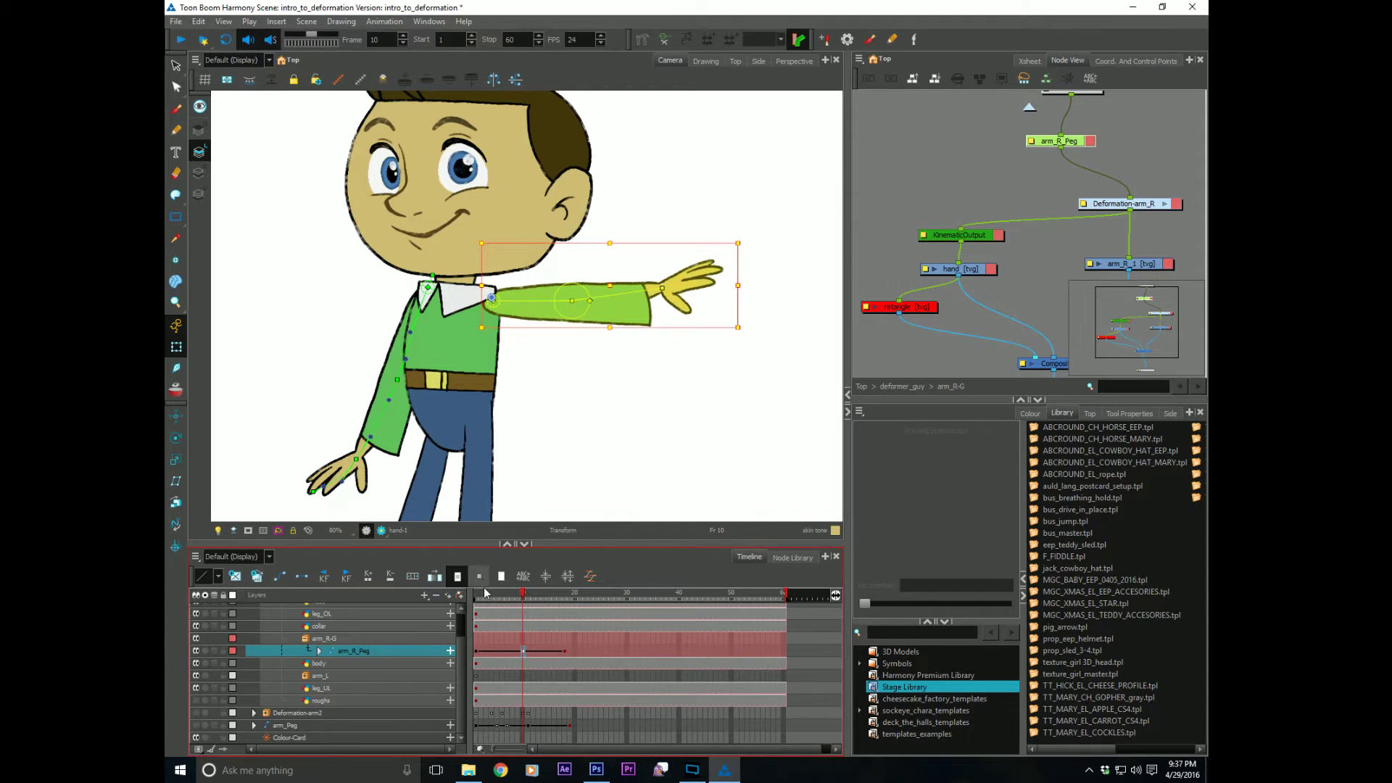
Step: Play the arm raise from frame 1 and step through its first frames to check the motion
left_click(476, 595)
key("shift+Return")
left_click(477, 599)
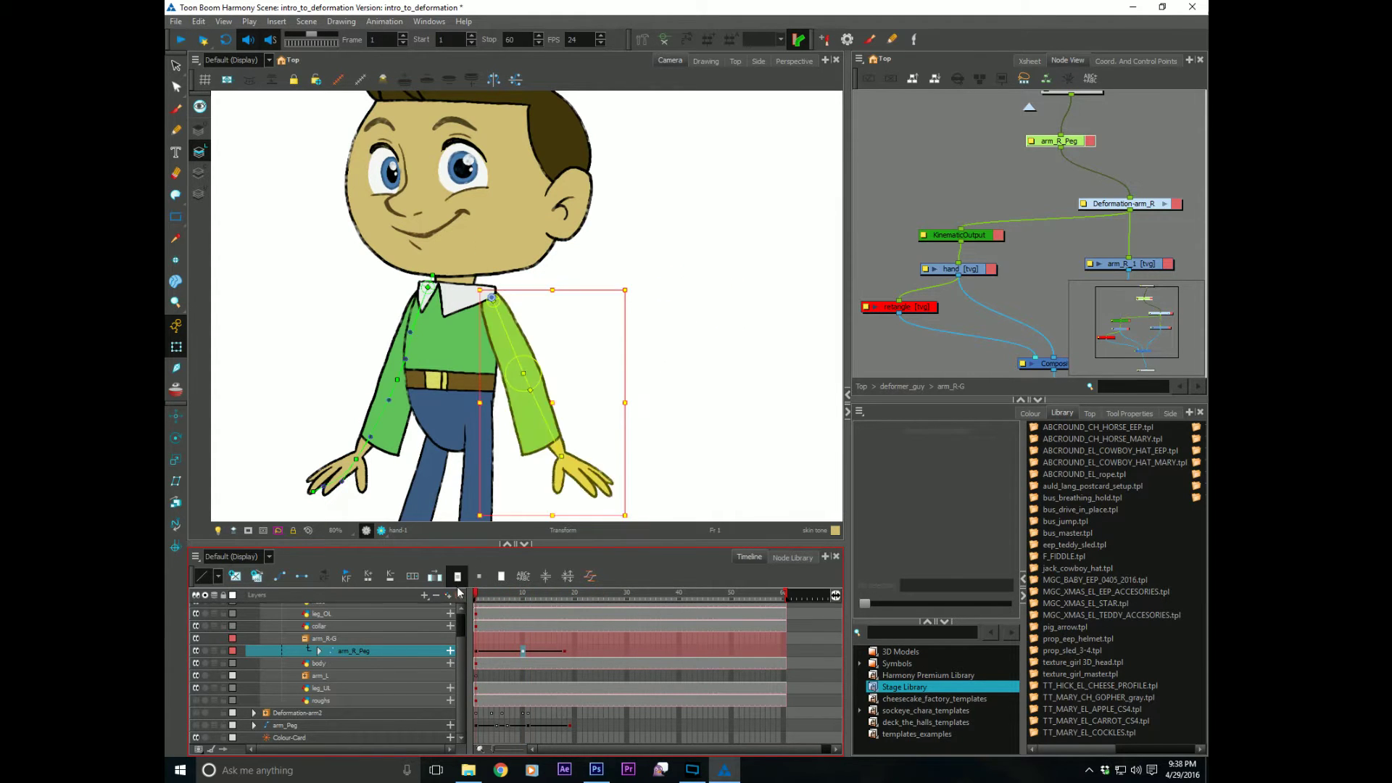
key("shift+Return")
key("shift+Return")
left_click(476, 598)
key("period")
key("period")
key("comma")
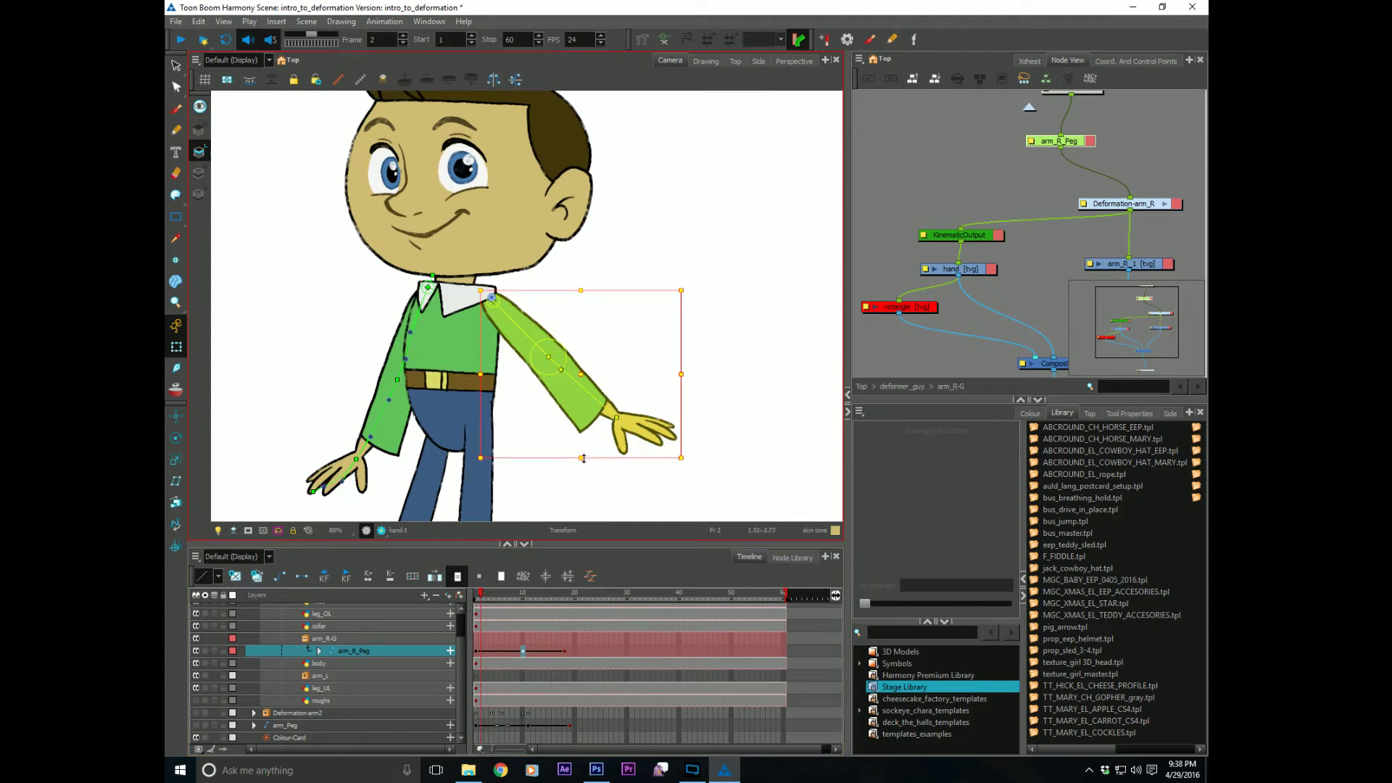
Step: Rotate the hand of the raised arm downward at the wrist on frame 2 so it drags behind the arm
key("alt+z")
left_click(584, 455)
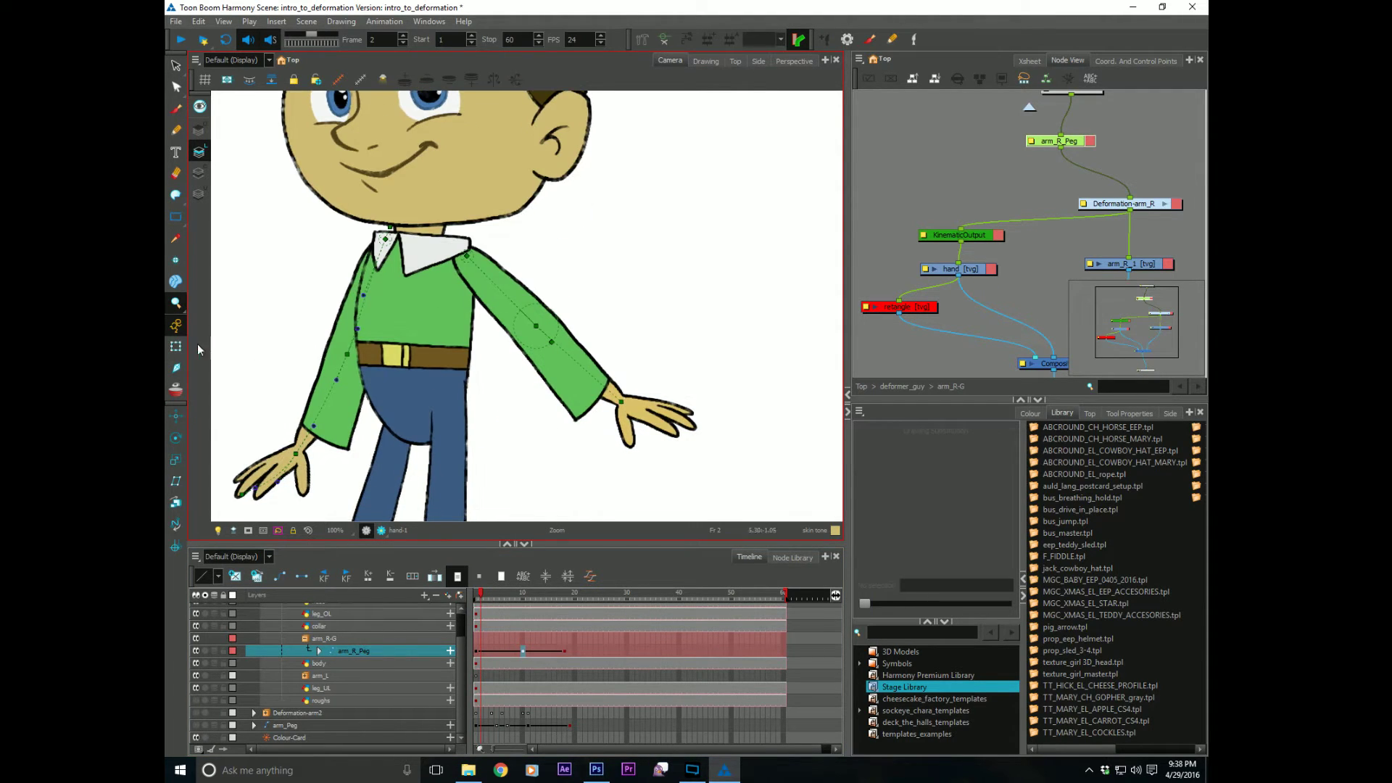
key("shift+t")
left_click(642, 419)
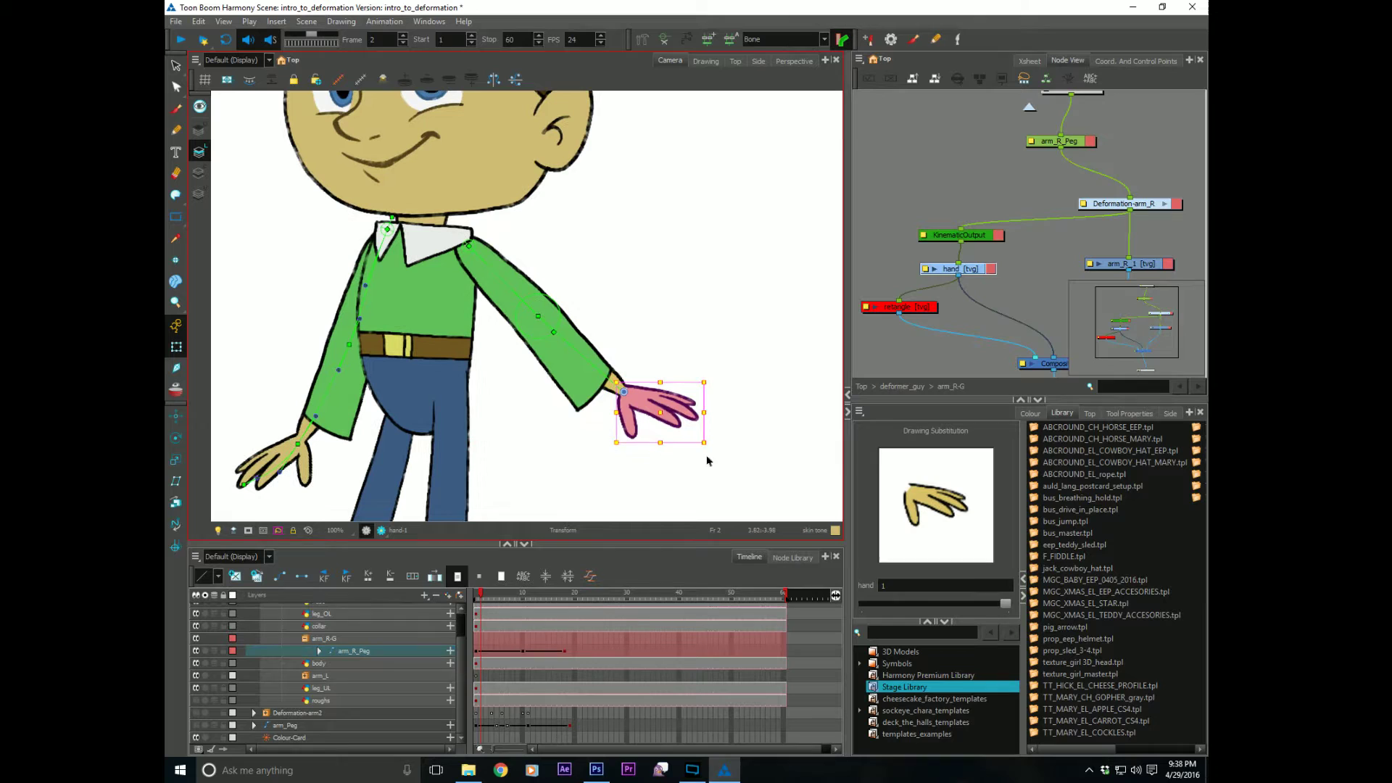
left_click_drag(701, 448, 664, 488)
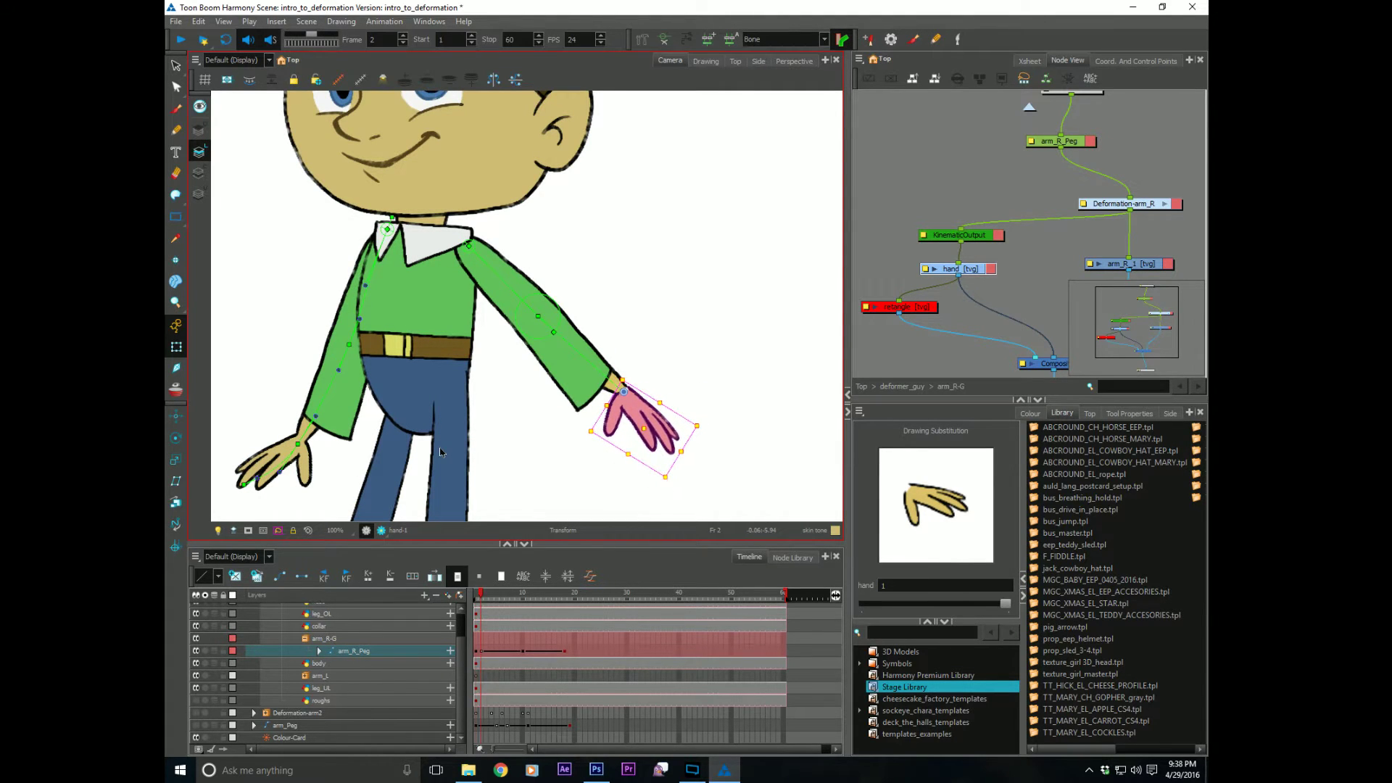
key("ctrl+z")
Step: Step through the frames up to frame 6 and replay the arm raise to check the hand's drag
key("comma")
key("period")
key("period")
key("period")
key("period")
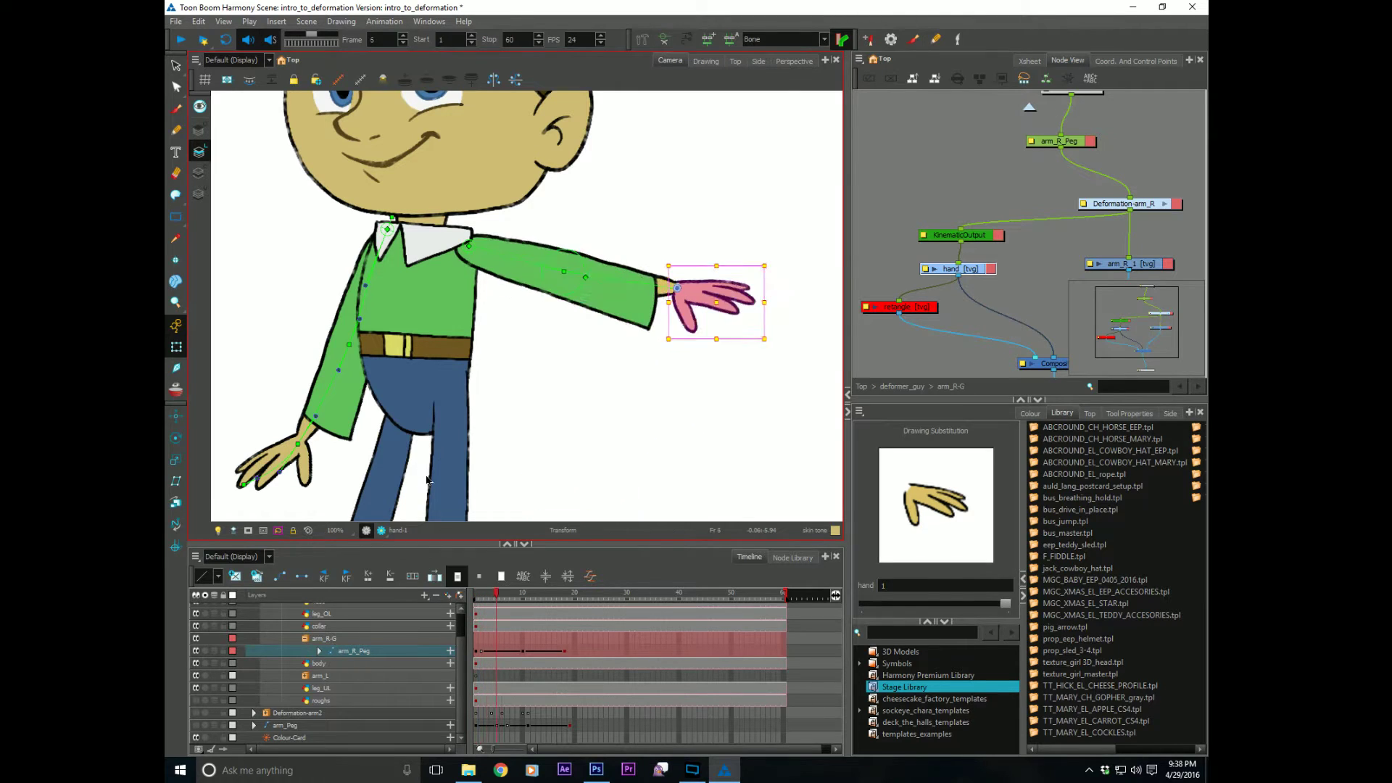
left_click_drag(488, 593, 466, 593)
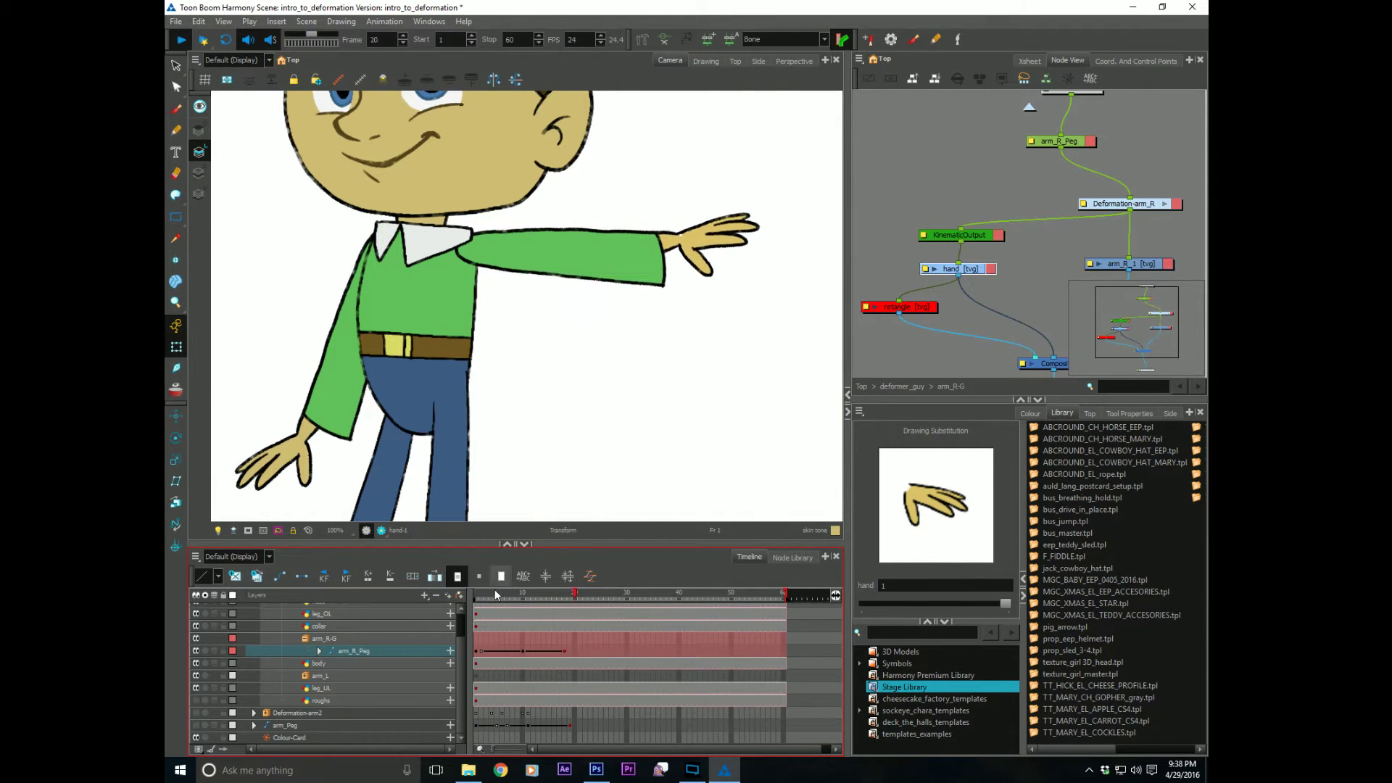
left_click(477, 592)
key("shift+Return")
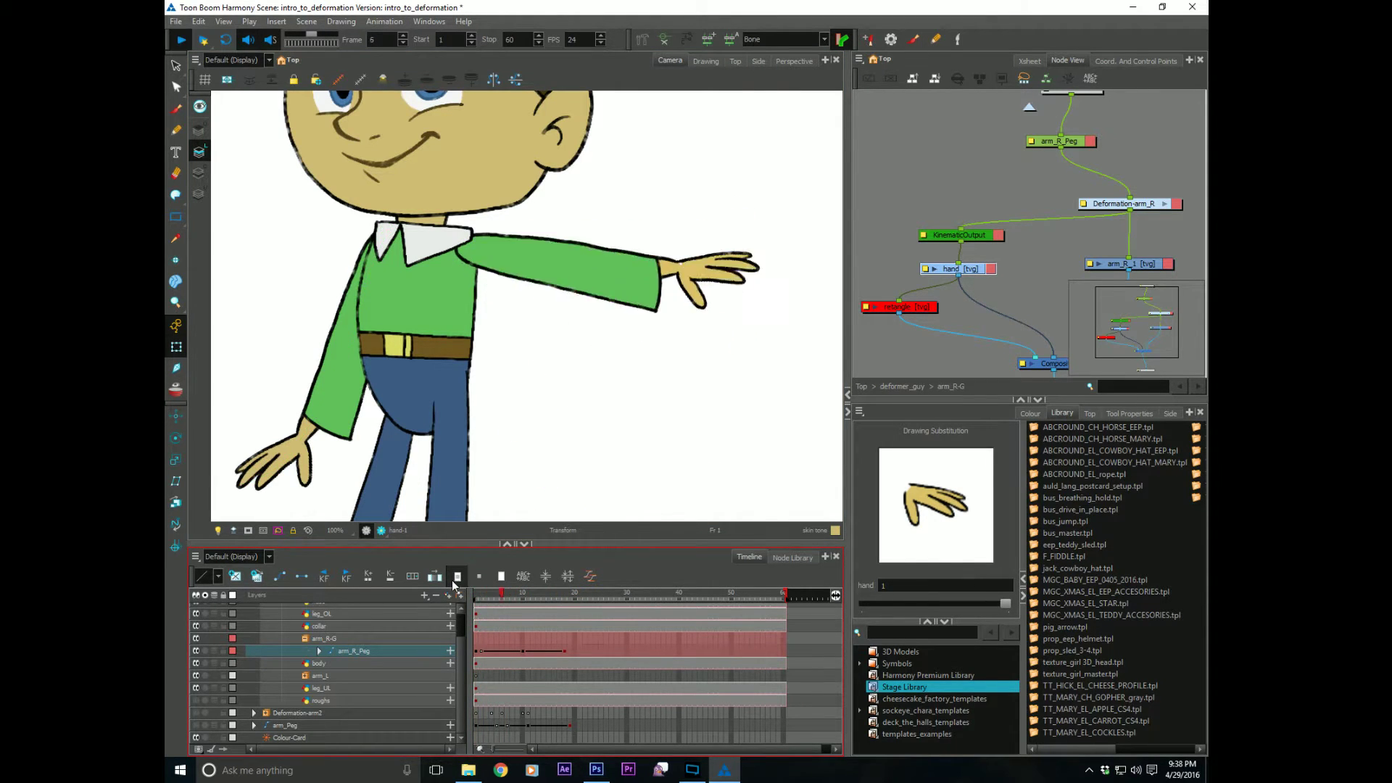
left_click(483, 594)
Step: Turn on onion skinning for the hand at frame 2, showing one previous and one next frame
left_click_drag(491, 460, 505, 411)
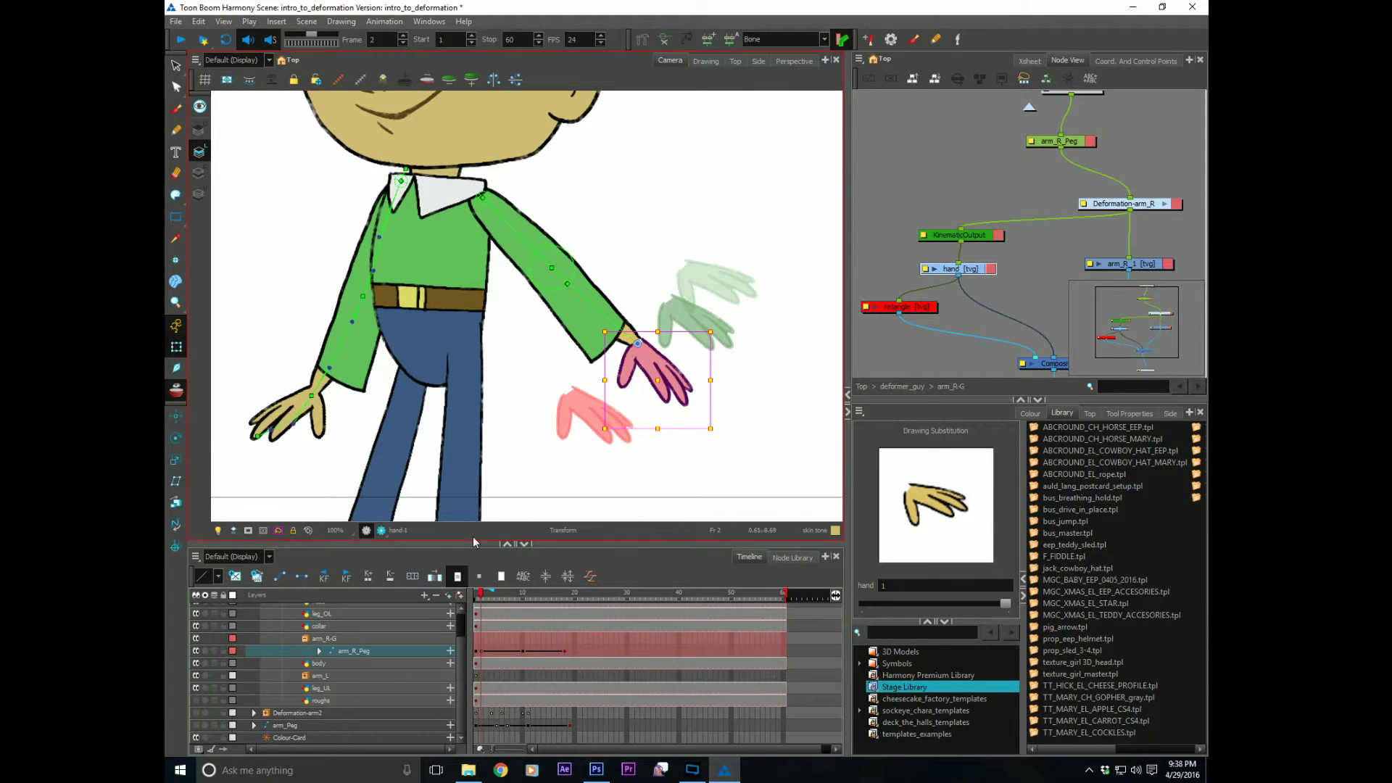
key("alt+o")
left_click(486, 597)
left_click_drag(476, 592, 491, 592)
left_click(481, 595)
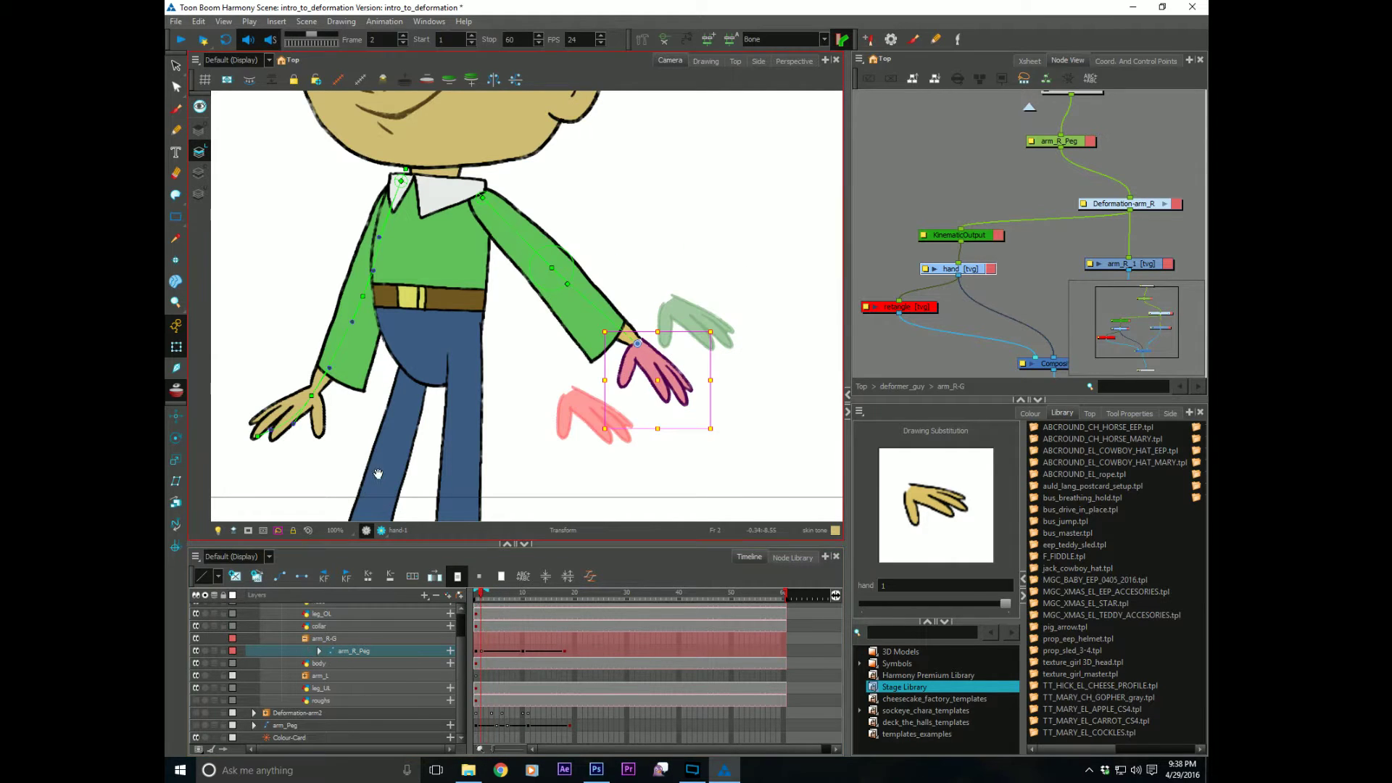
scroll(327, 419, "down", 1)
Step: Create an empty drawing 2 for the hand at frame 2 and activate the Brush tool
left_click(247, 569)
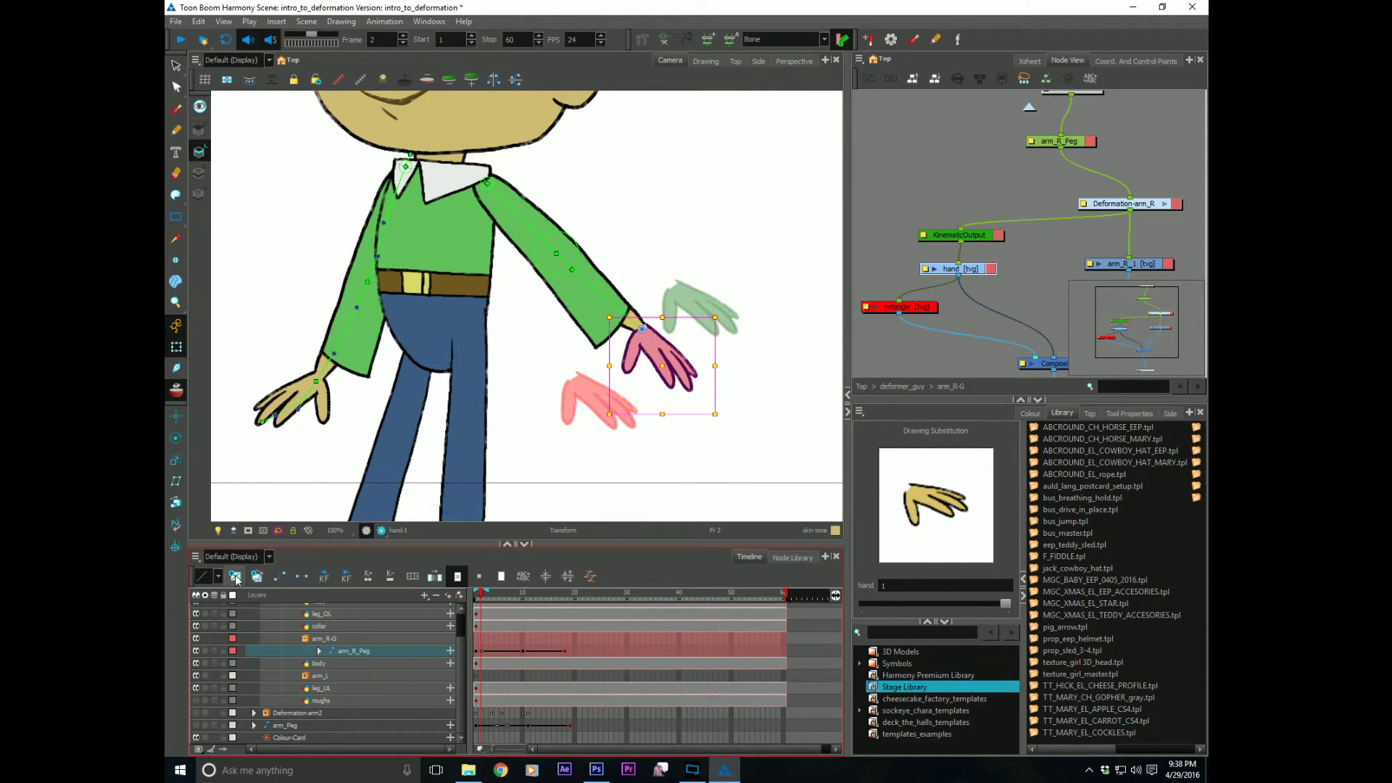
key("plus")
key("alt+b")
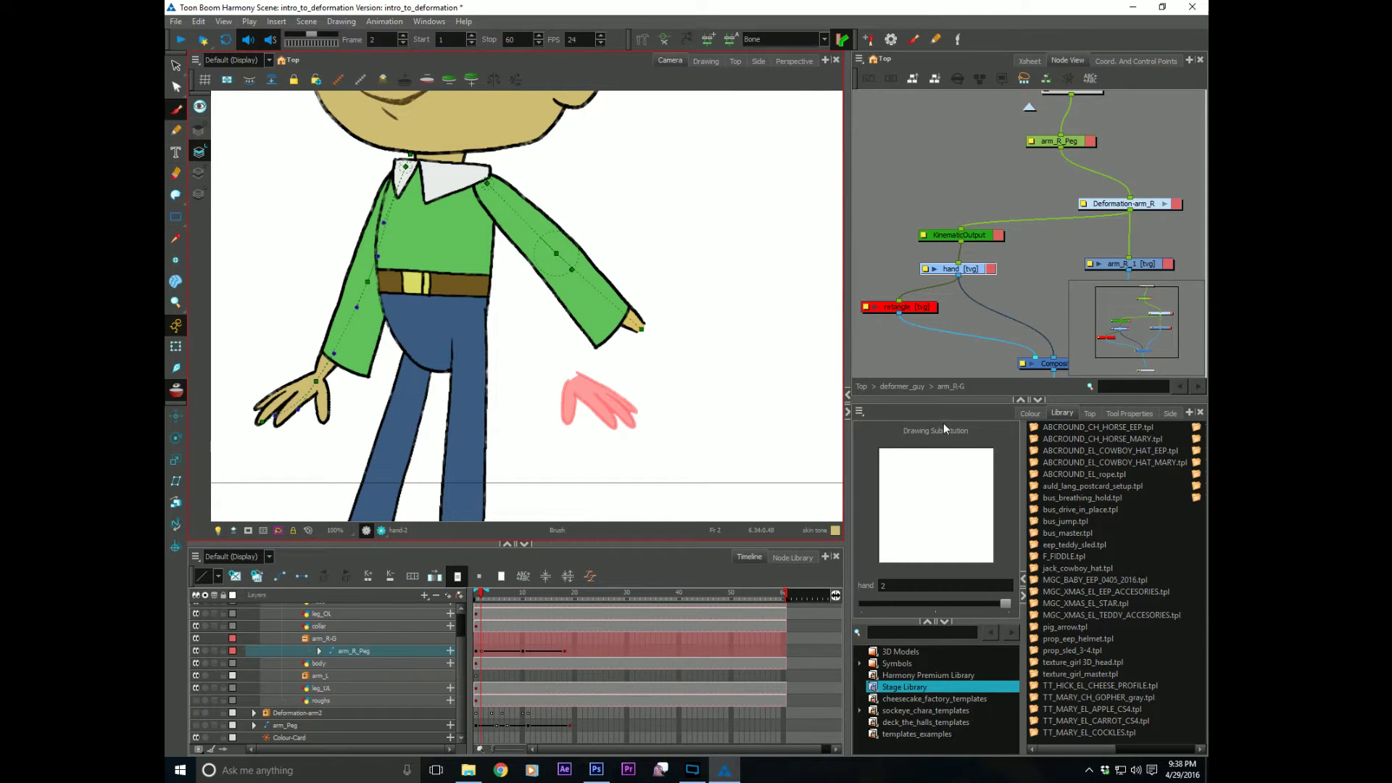
Step: Draw the outline of a drooping hand with fingers pointing down at the wrist, using the Default black colour
left_click(1030, 412)
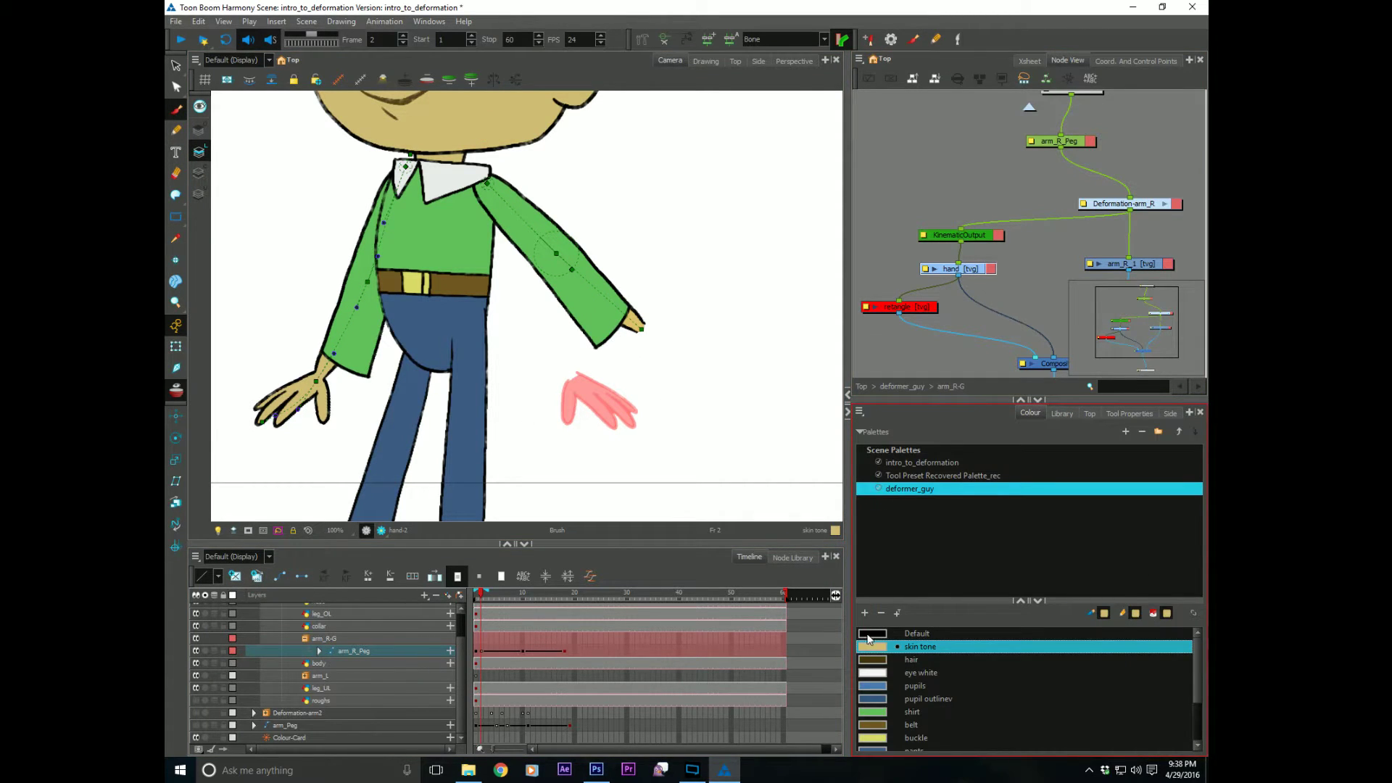
left_click(869, 637)
scroll(586, 345, "down", 1)
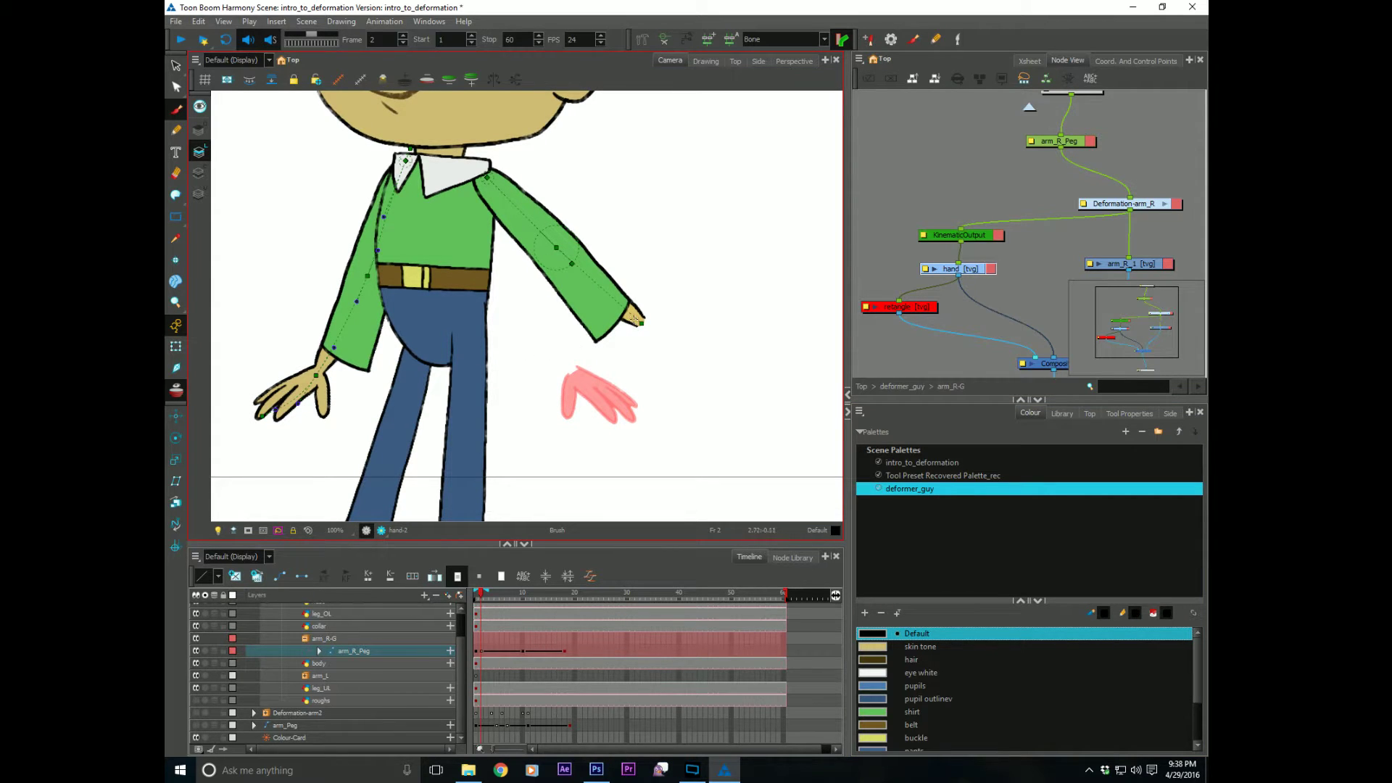
mouse_move(635, 317)
left_mouse_down()
mouse_move(628, 351)
mouse_move(641, 323)
mouse_move(657, 339)
mouse_move(640, 387)
left_mouse_up()
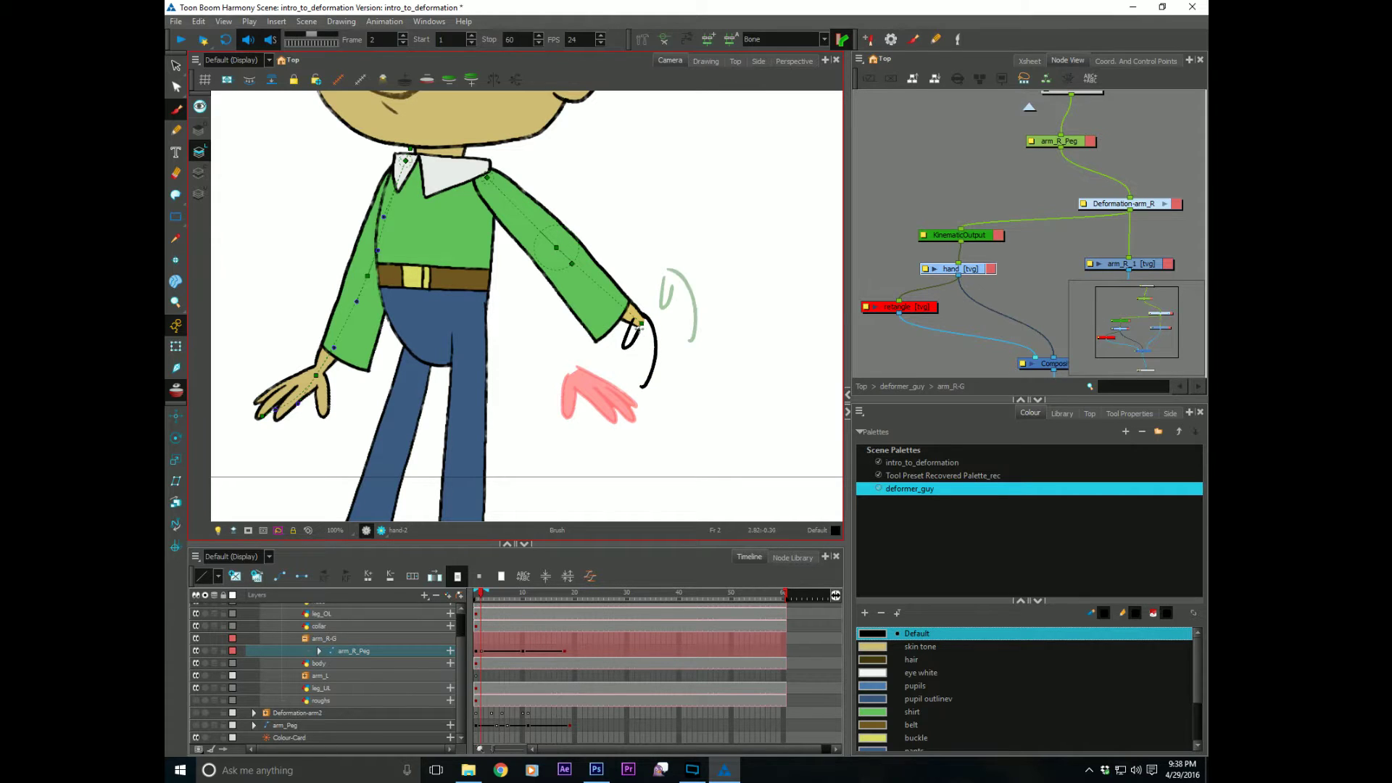
mouse_move(639, 328)
left_mouse_down()
mouse_move(633, 384)
mouse_move(641, 324)
left_mouse_up()
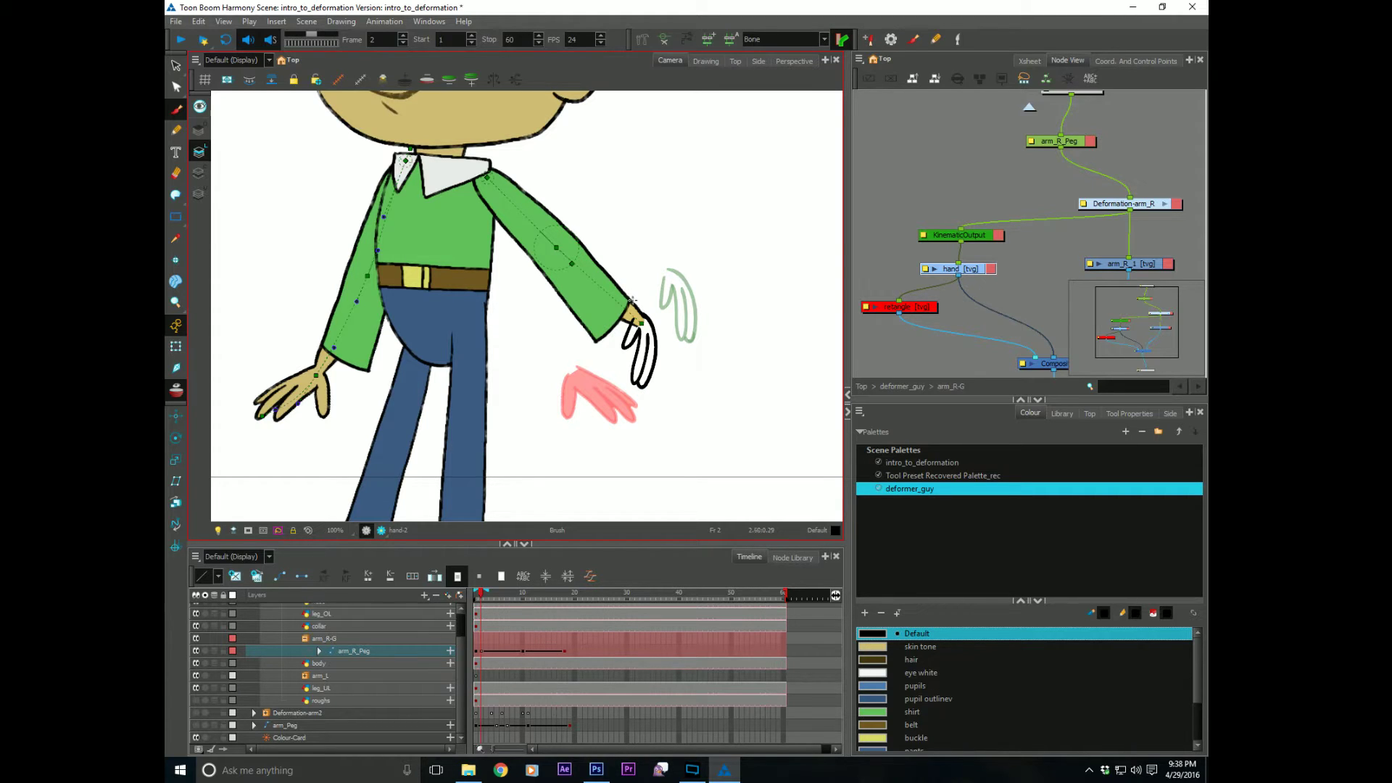
Step: Close the new hand's outline at the wrist with an invisible stroke and fill the hand with the skin tone colour
key("alt+v")
left_click_drag(645, 312, 632, 323)
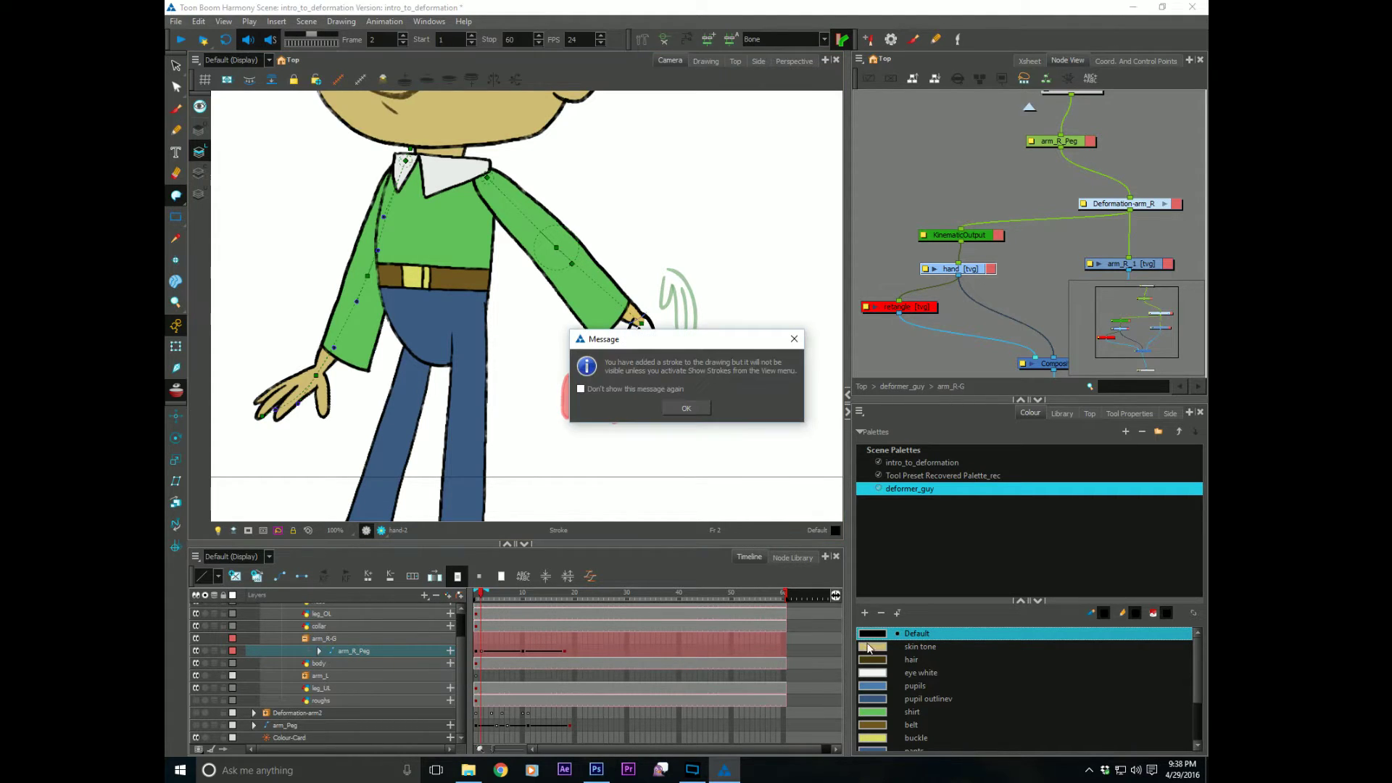
left_click(686, 408)
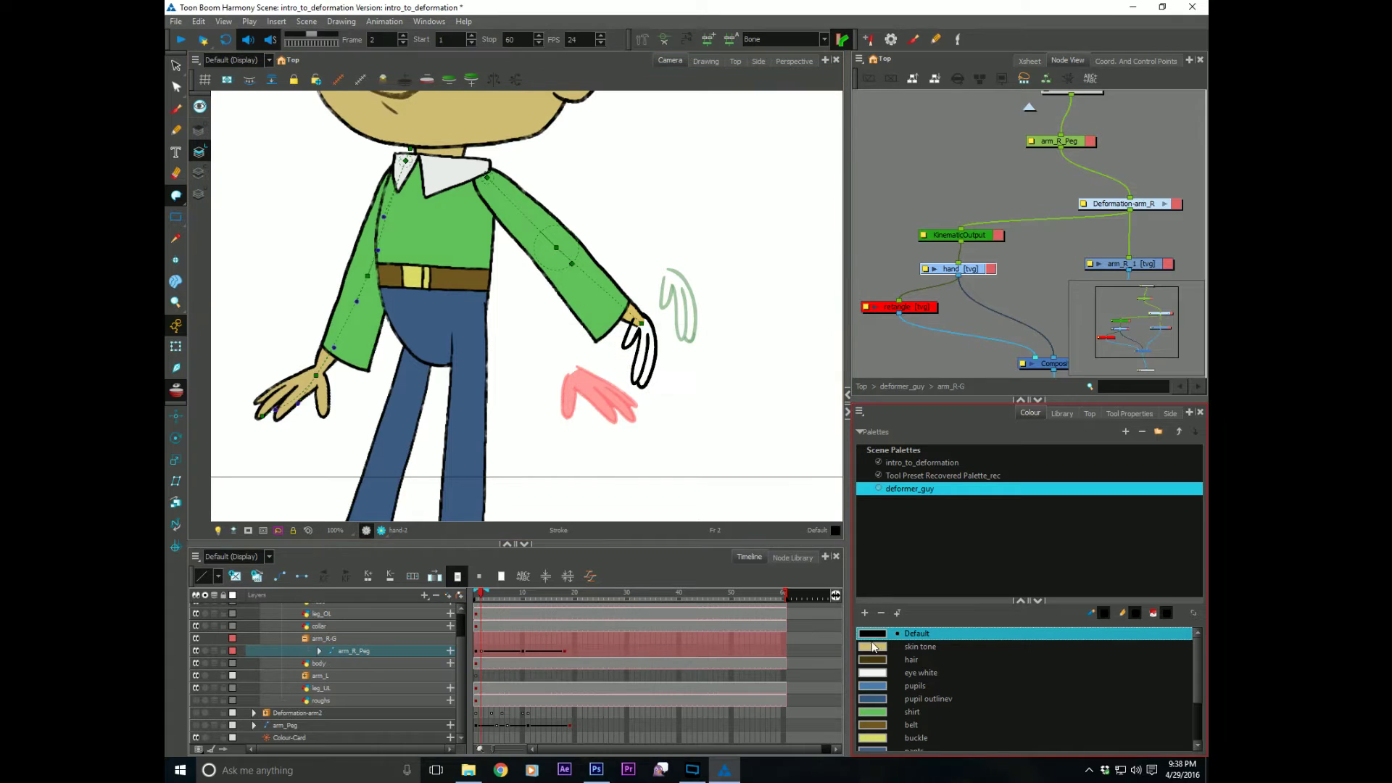
left_click(642, 324)
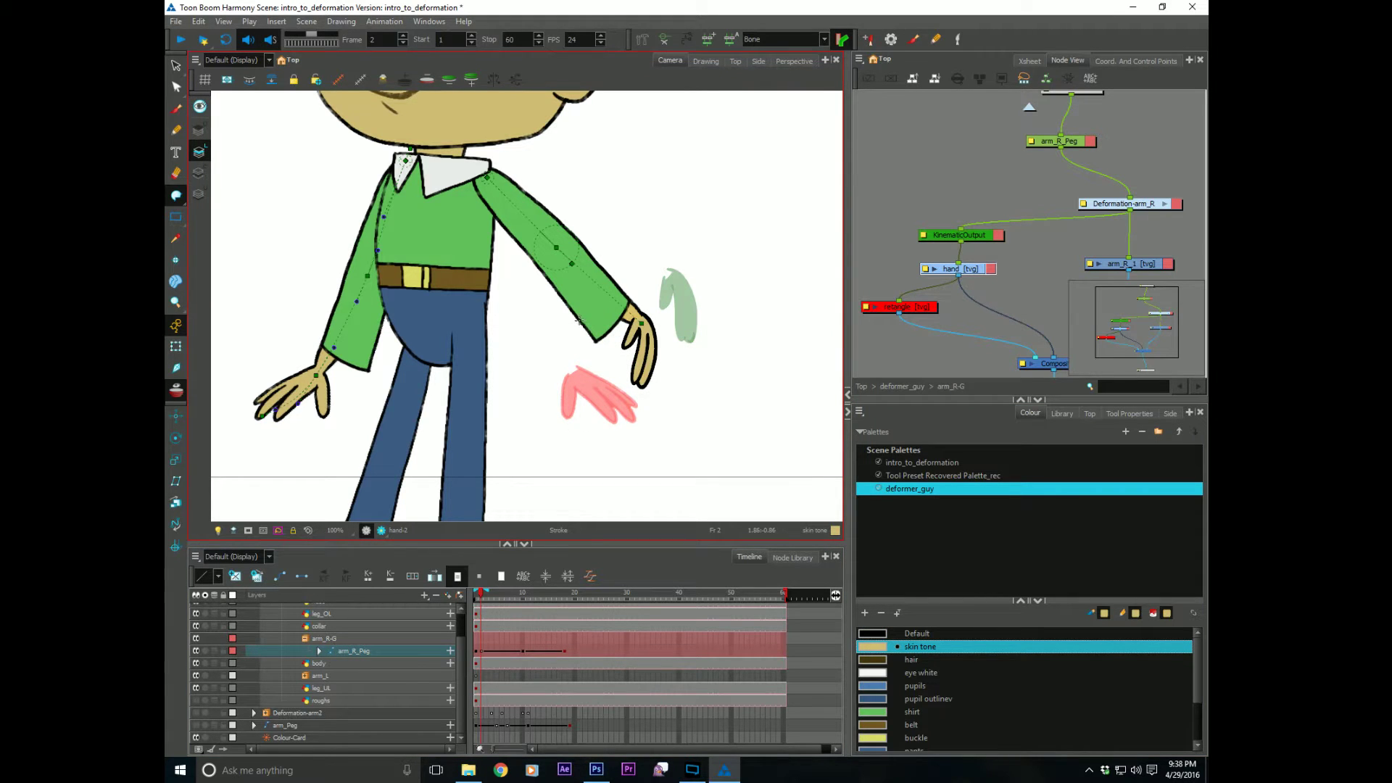
Step: Turn off onion skinning, play the animation from frame 1 and inspect the new hand drawing at frame 6
left_click(176, 390)
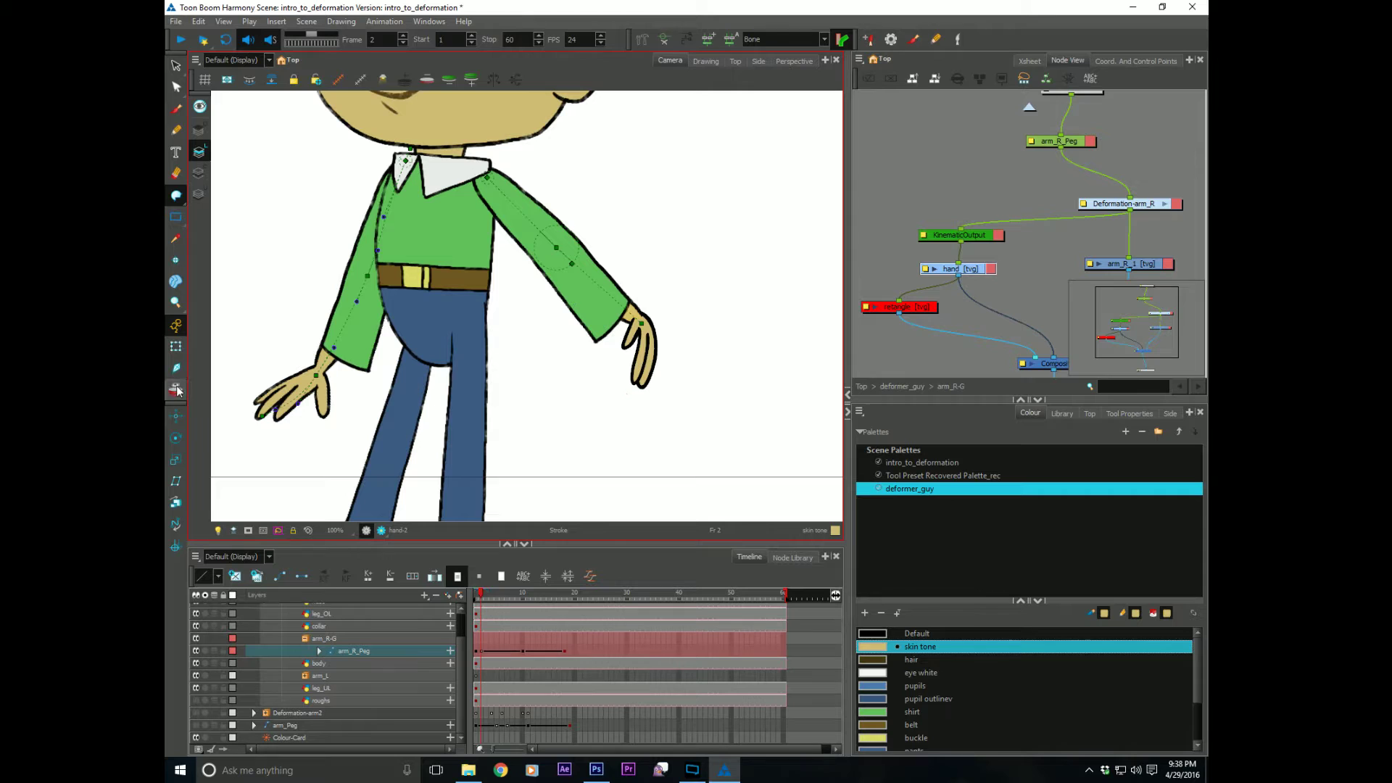
key("alt+z")
left_click(429, 426, "alt")
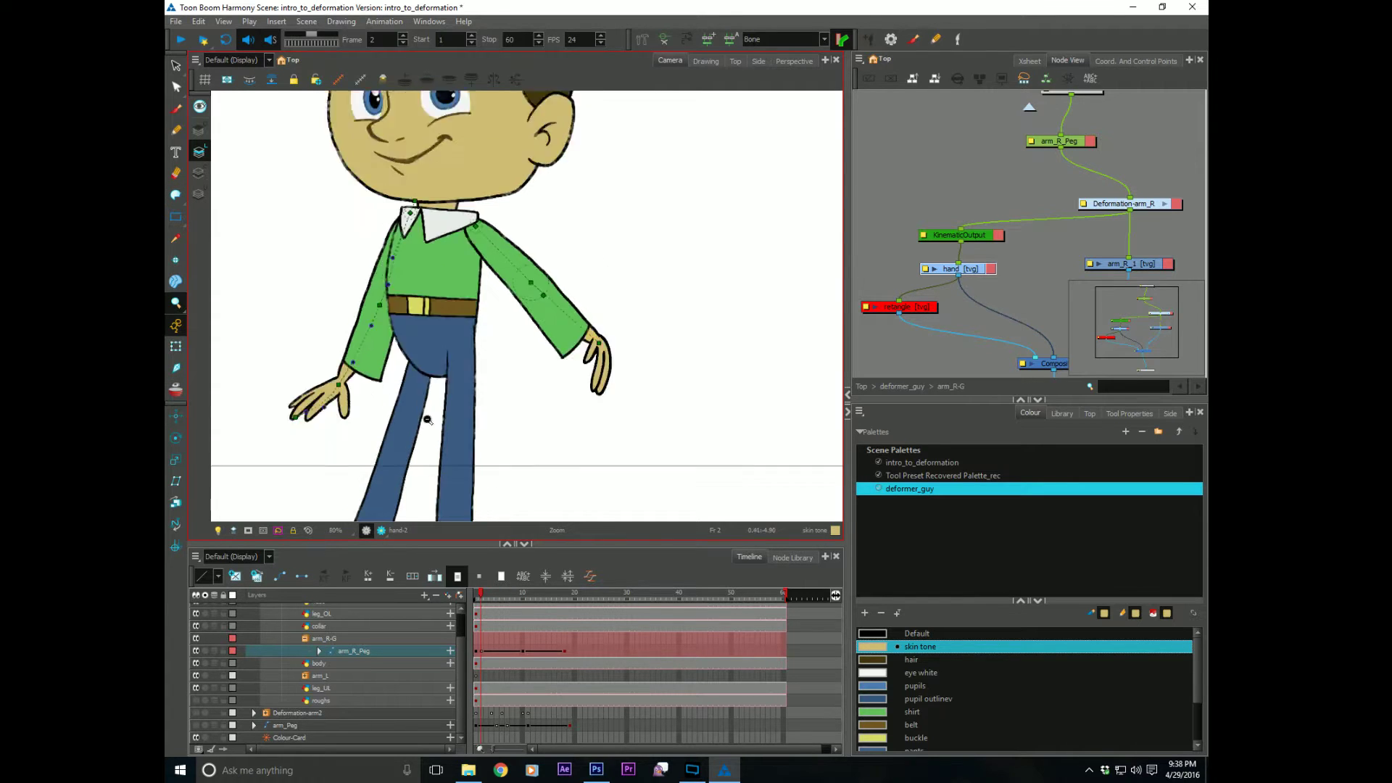
left_click(430, 426, "alt")
left_click(475, 597)
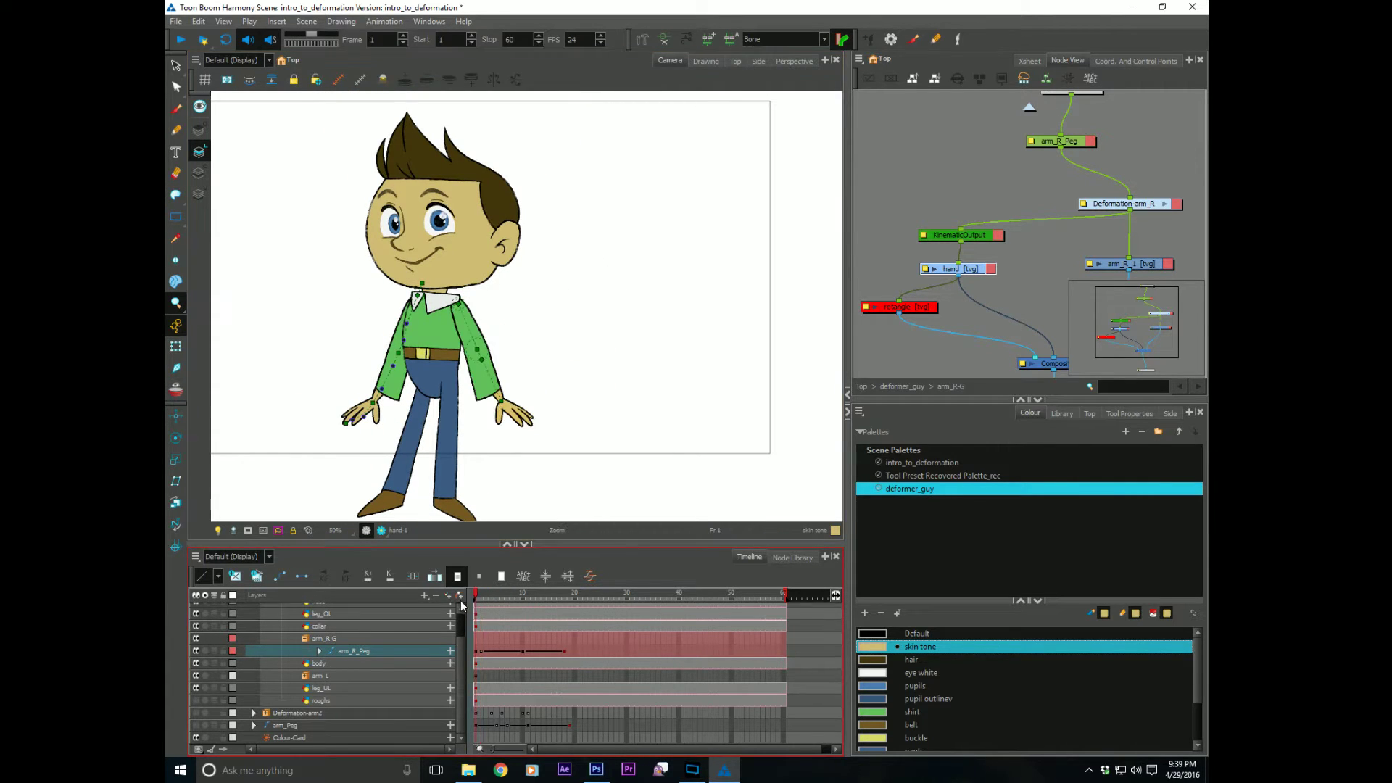
key("Return")
key("Return")
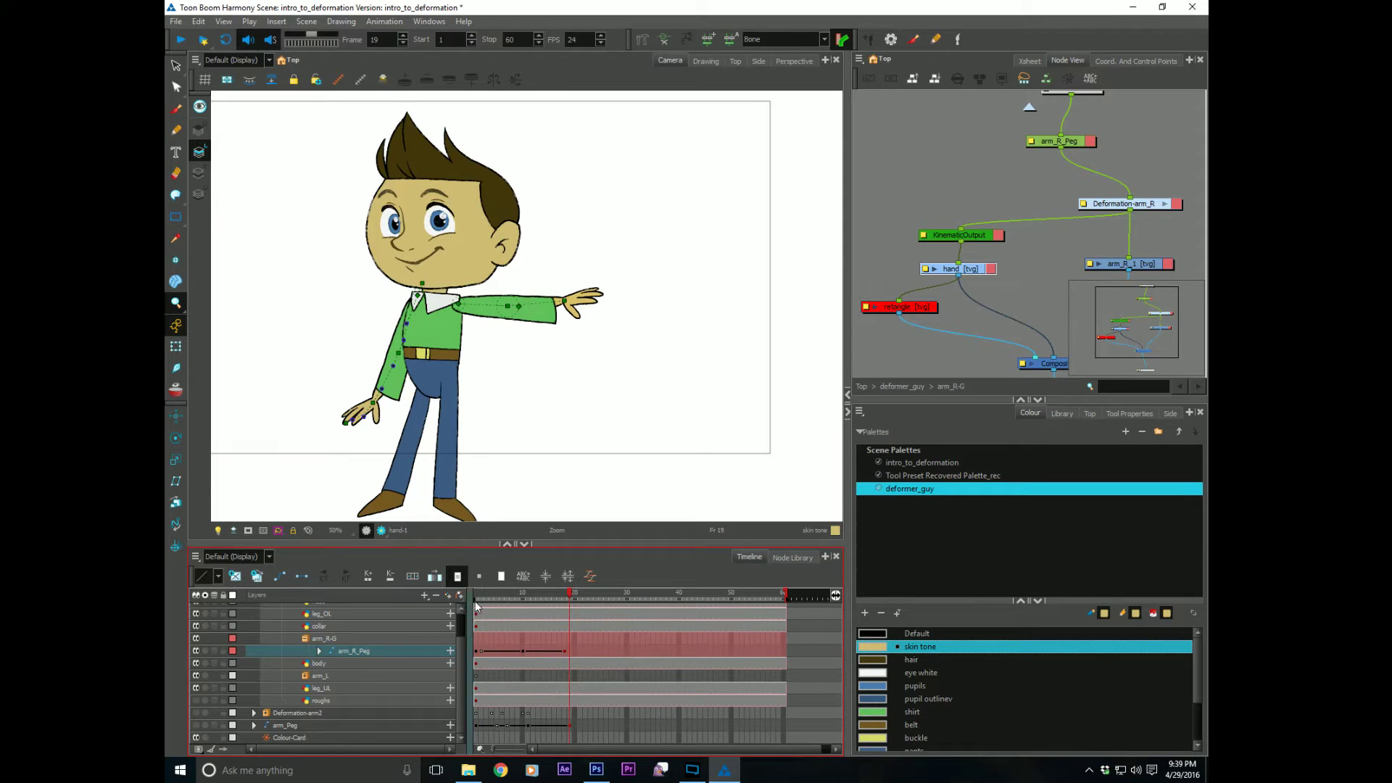
left_click_drag(493, 599, 502, 594)
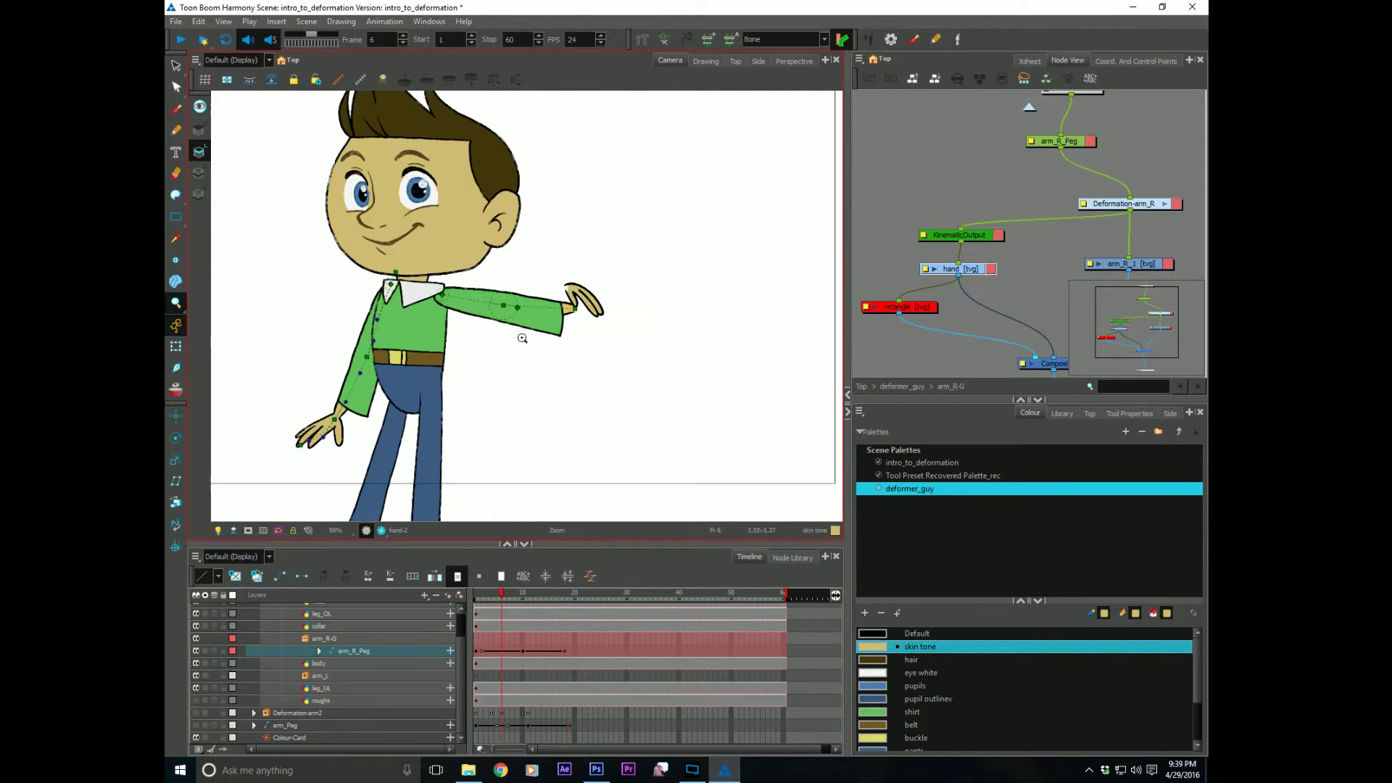
scroll(529, 330, "up", 2)
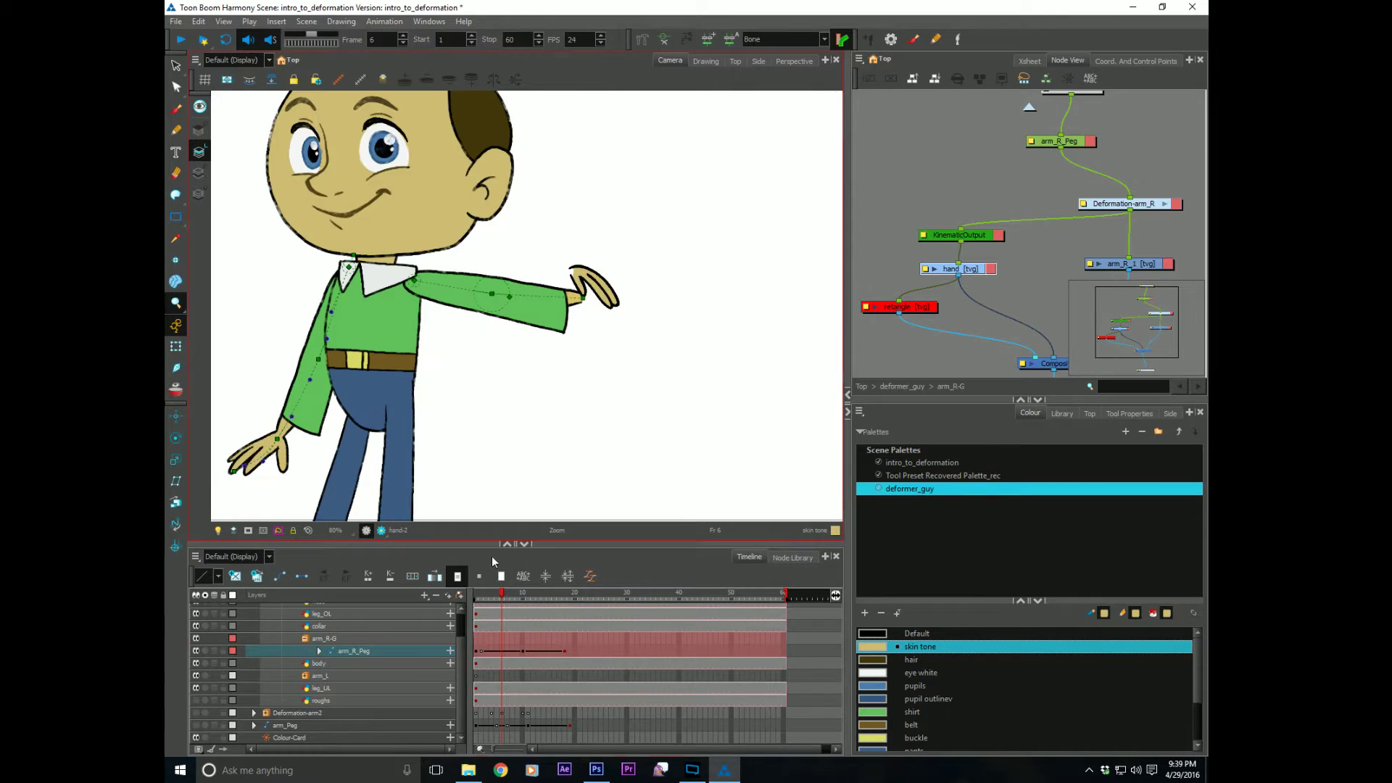
Step: Set the drooping hand's drawing pivot at the wrist on frame 2 and check its position at frame 8
left_click_drag(482, 599, 479, 599)
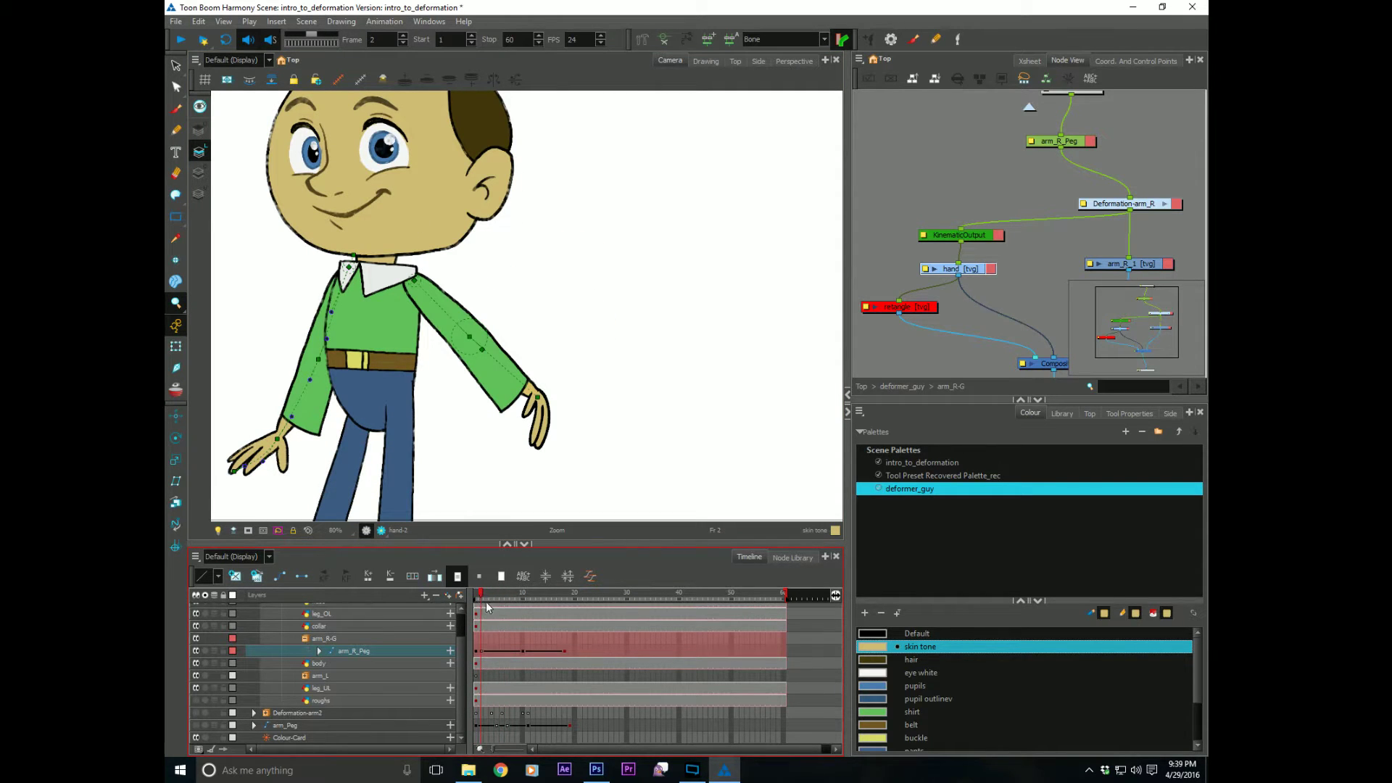
left_click(176, 260)
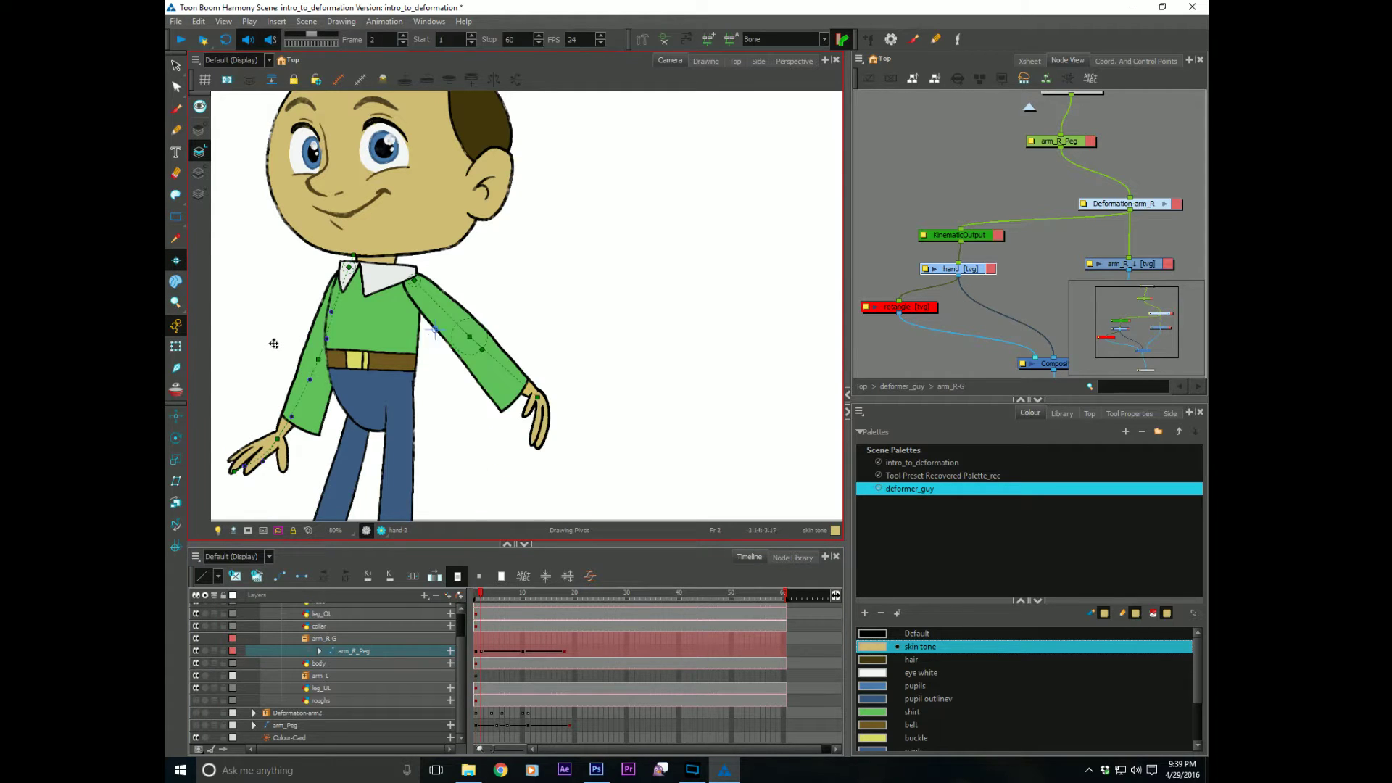
left_click(535, 396)
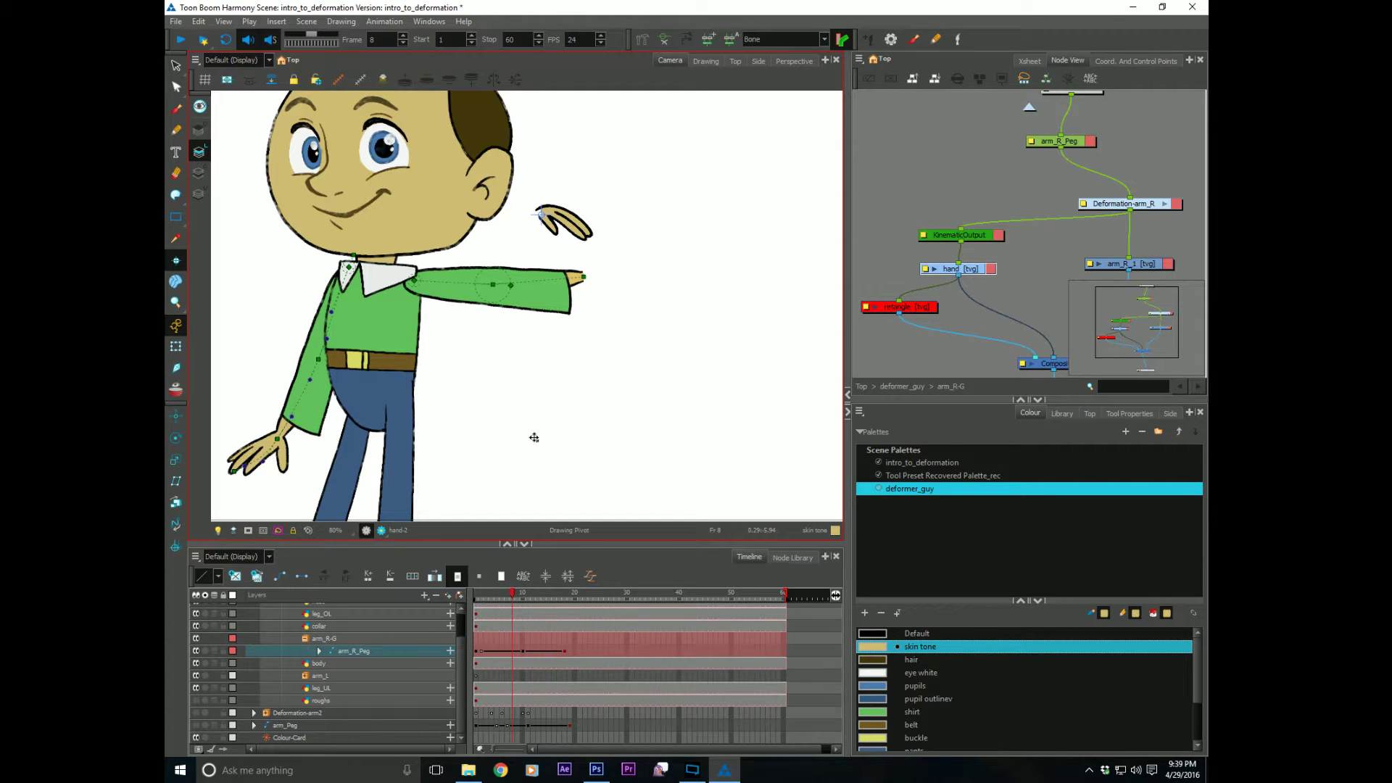
left_click(525, 656)
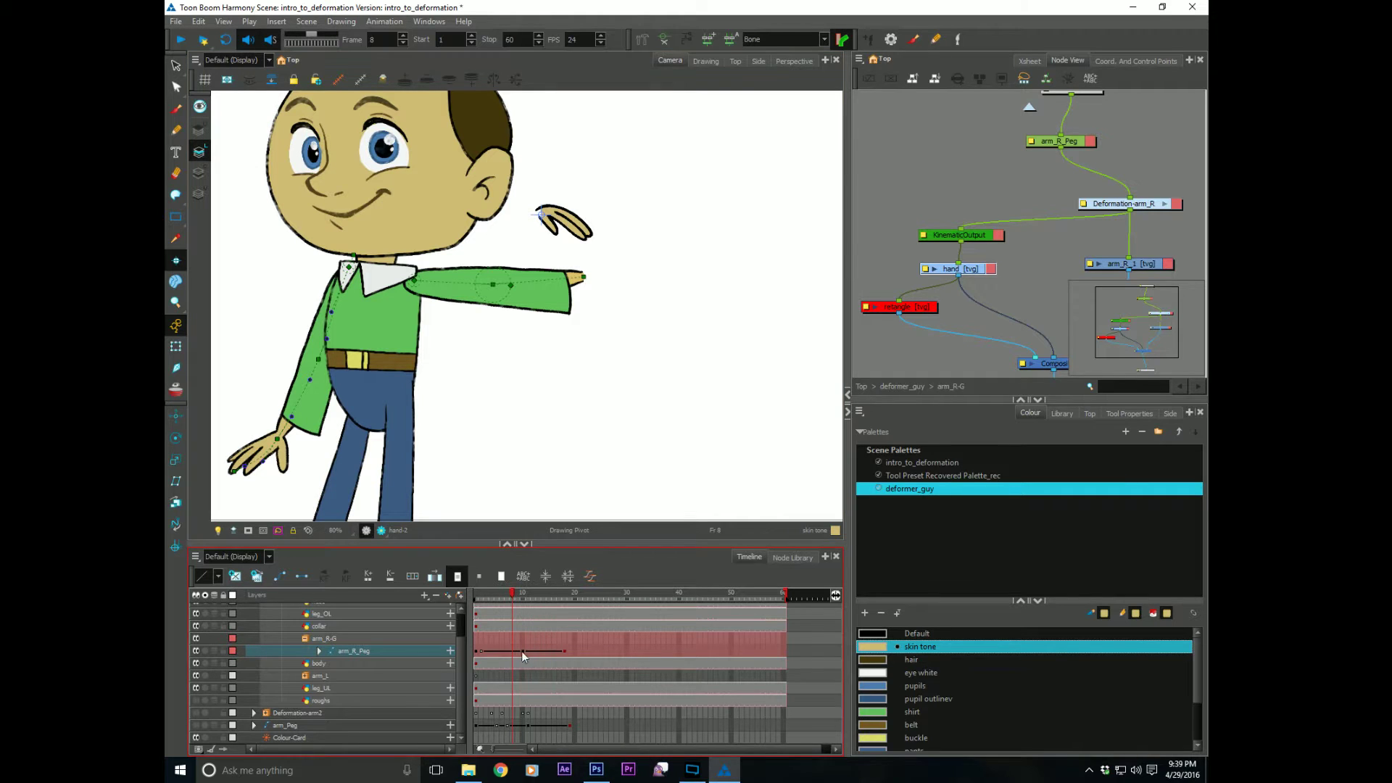
Step: Open the Presentation Pointer settings and activate the circle-shaped mouse highlight
left_click(181, 767)
left_click(386, 634)
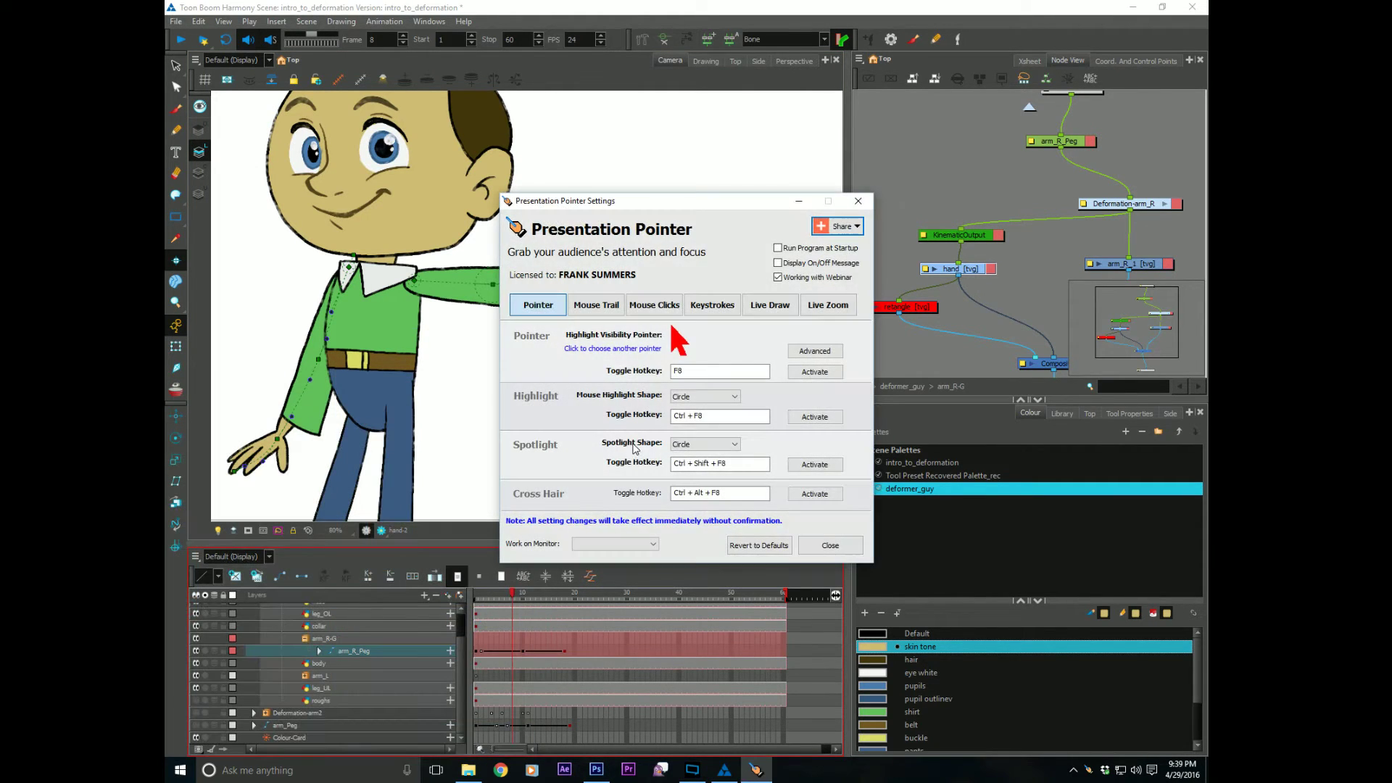
left_click(813, 417)
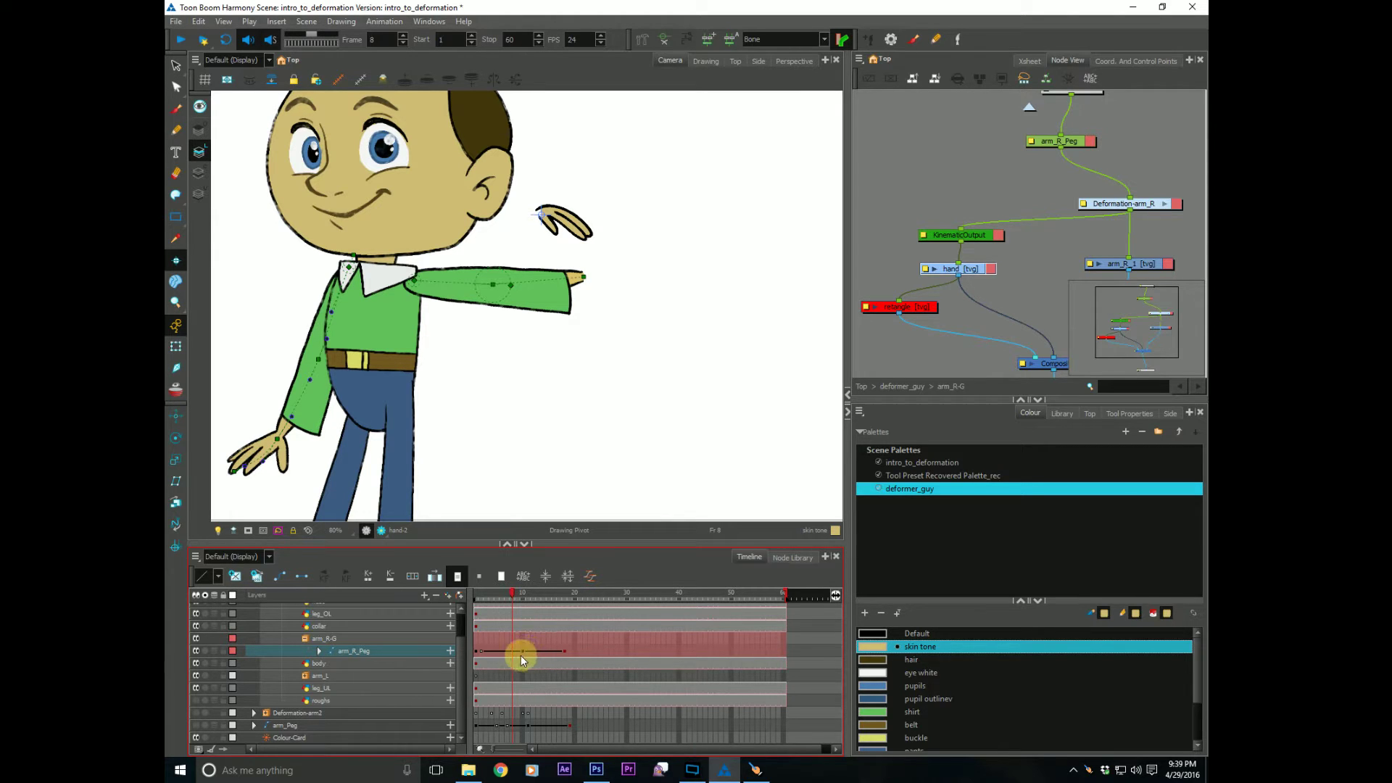
Step: Compare the detached hand's position and pivot relative to the wrist at frames 8 and 2
left_click(549, 213)
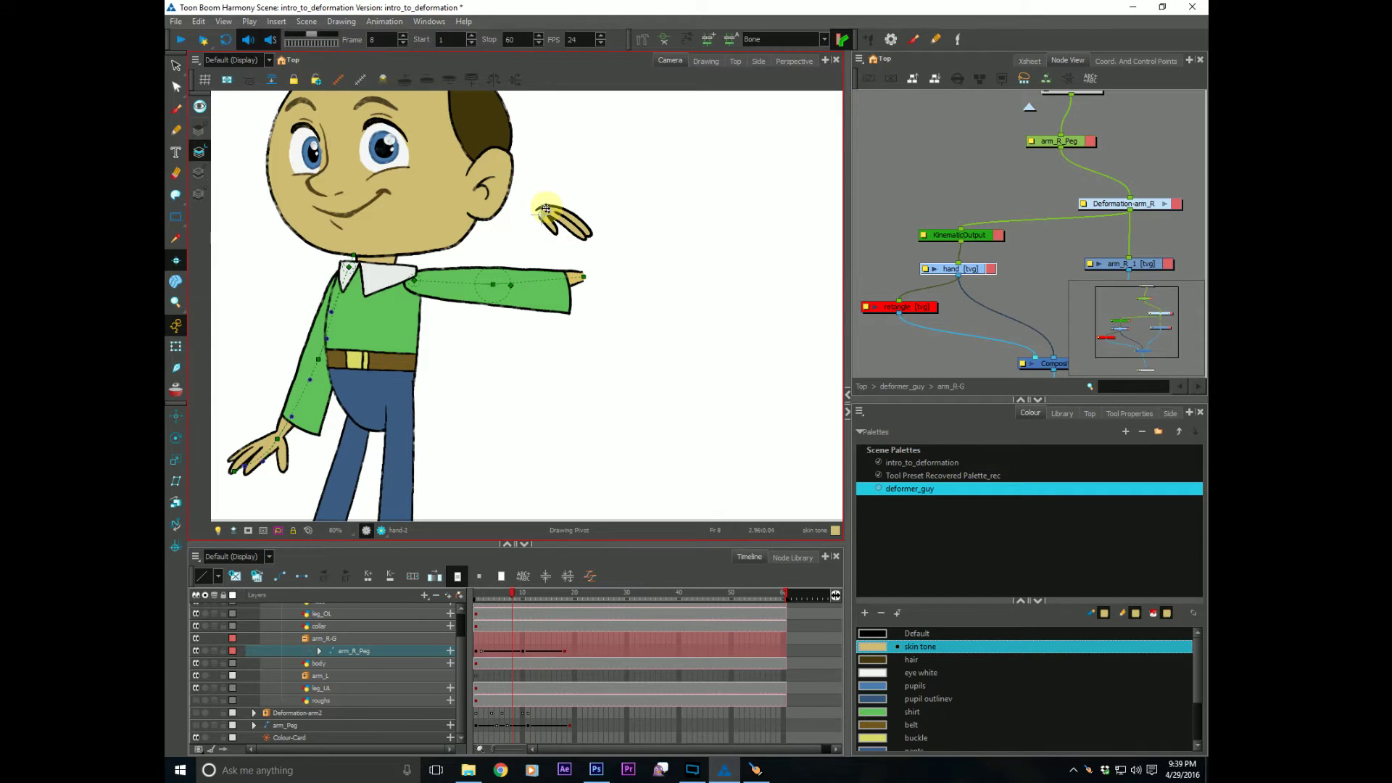
left_click_drag(546, 209, 551, 263)
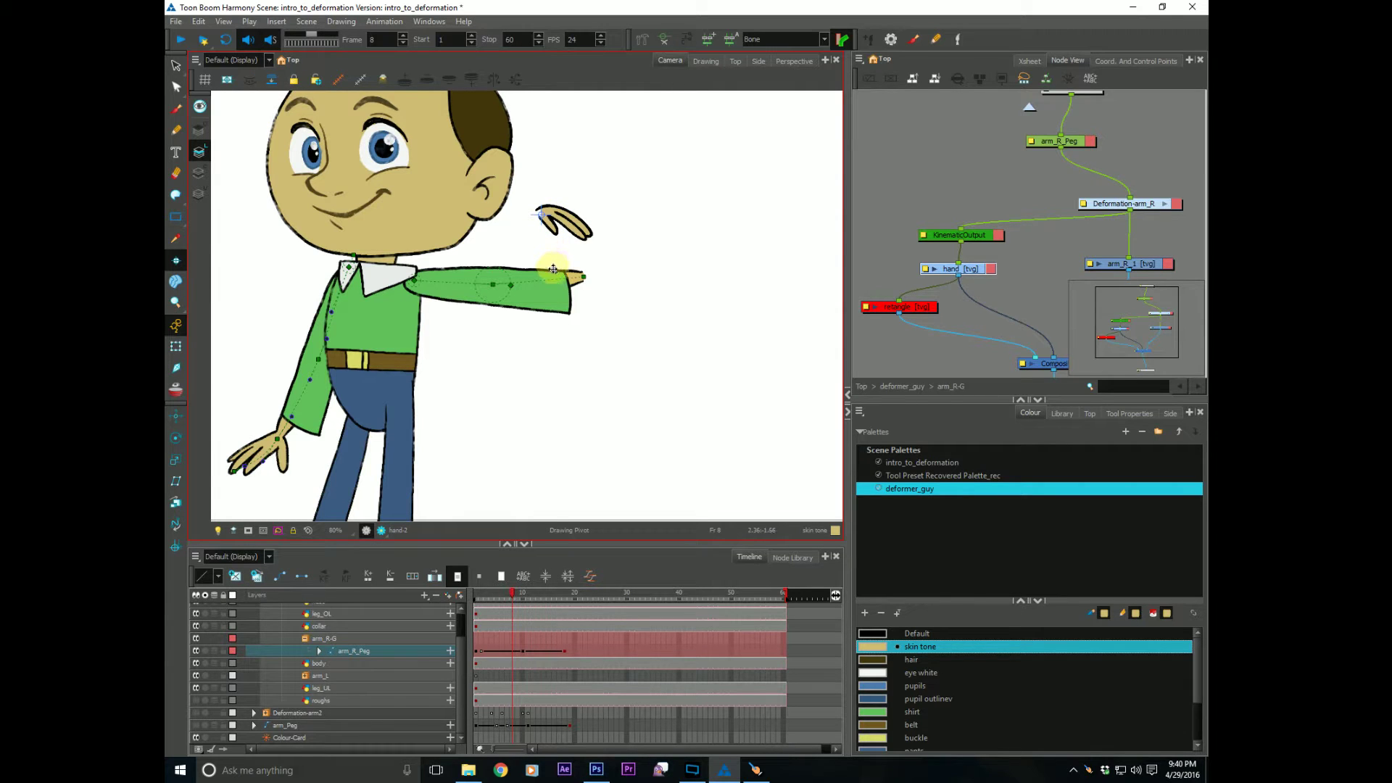
left_click(478, 613)
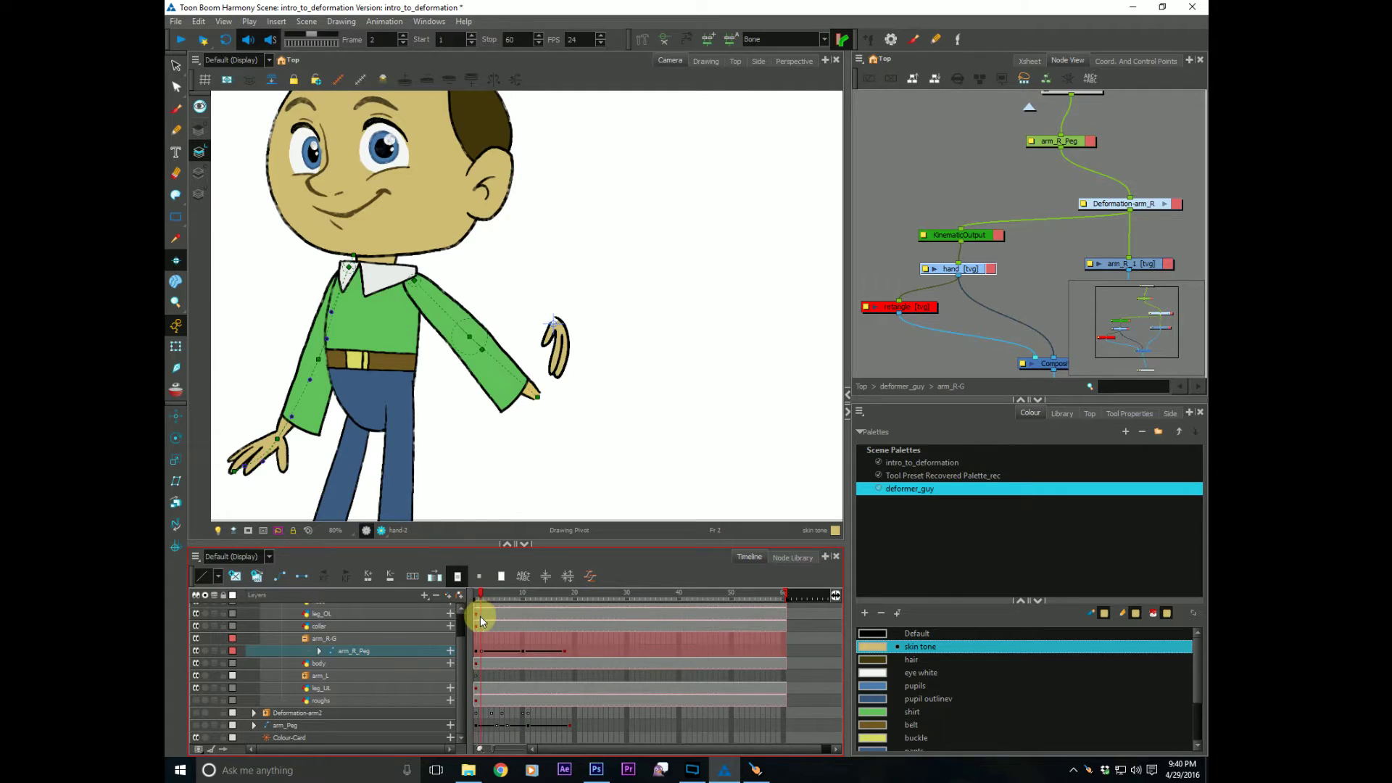
key(".")
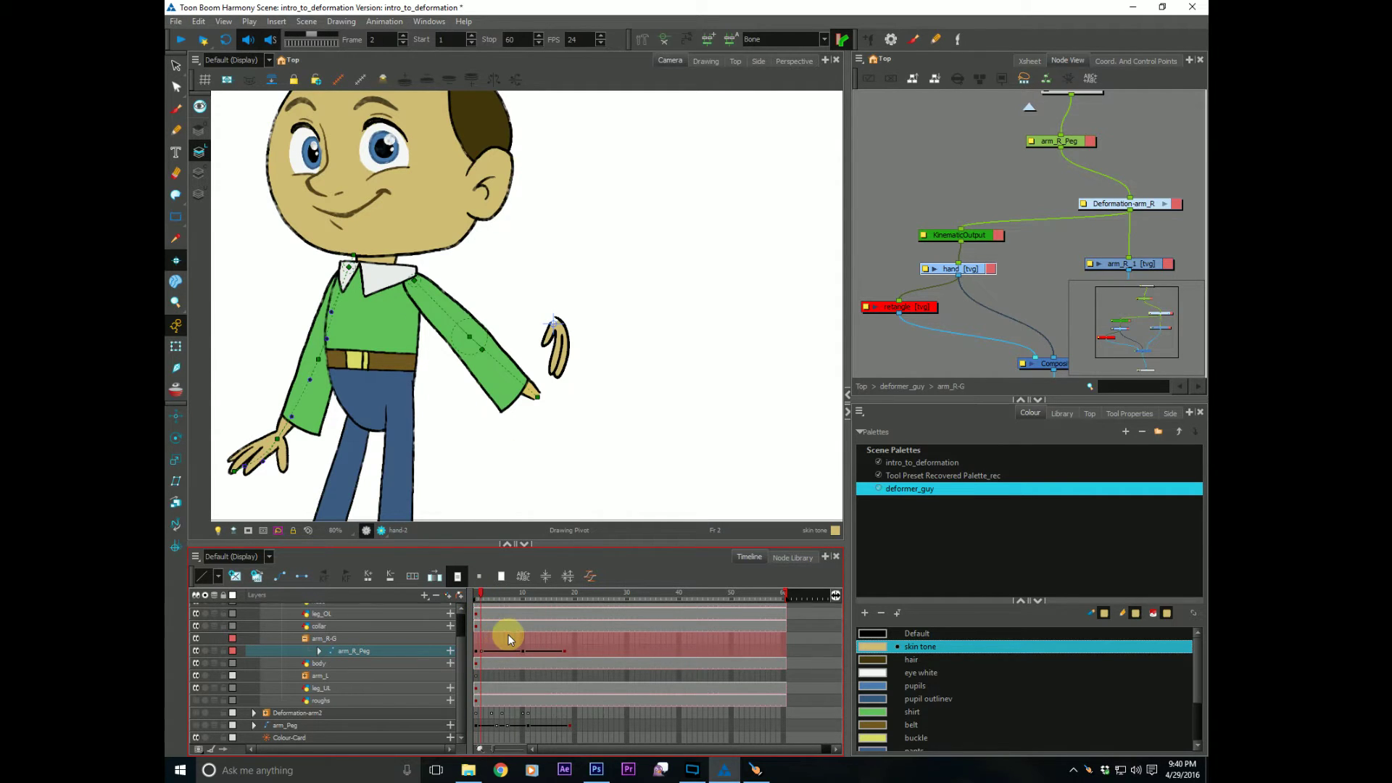
Step: Try to move the drooping hand onto the wrist at frame 2 with the Transform tool, checking the motion through frame 9
left_click(177, 347)
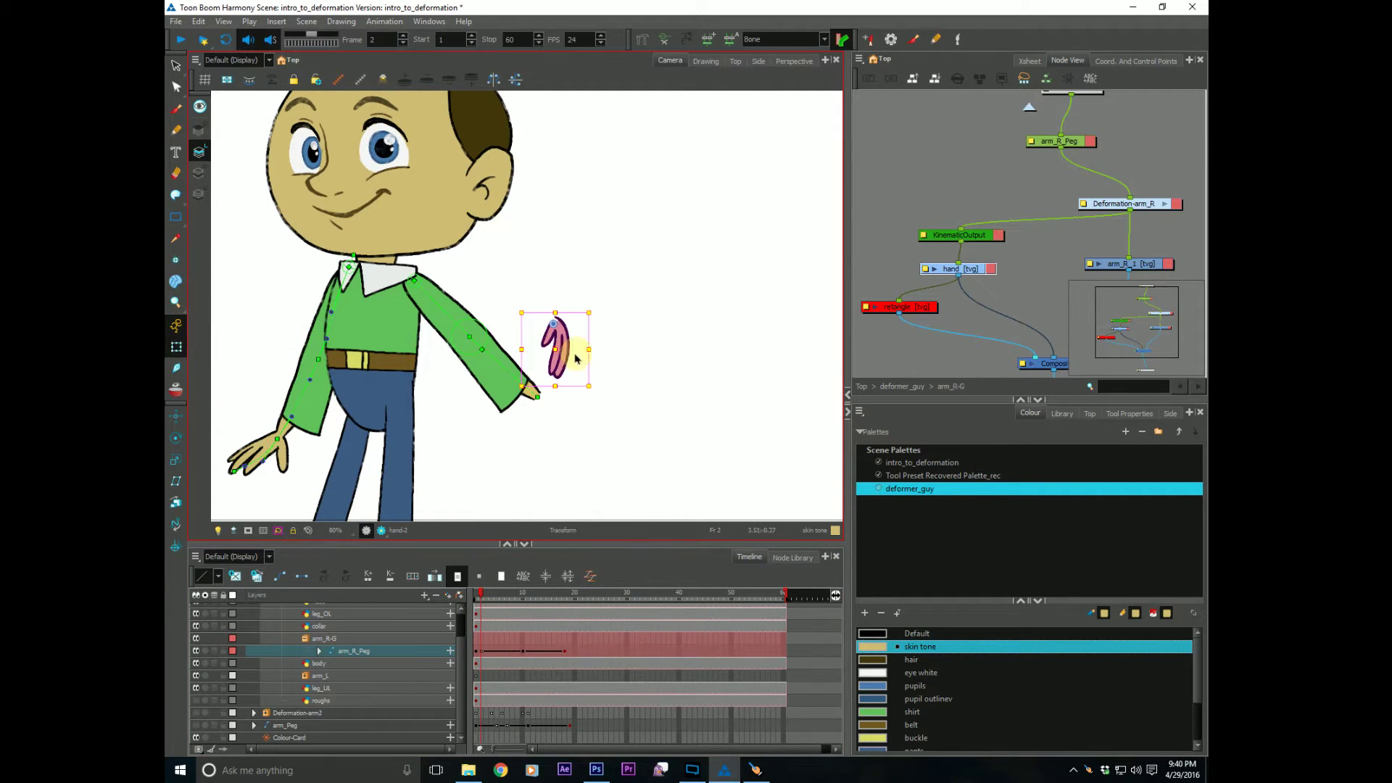
left_click_drag(550, 366, 544, 410)
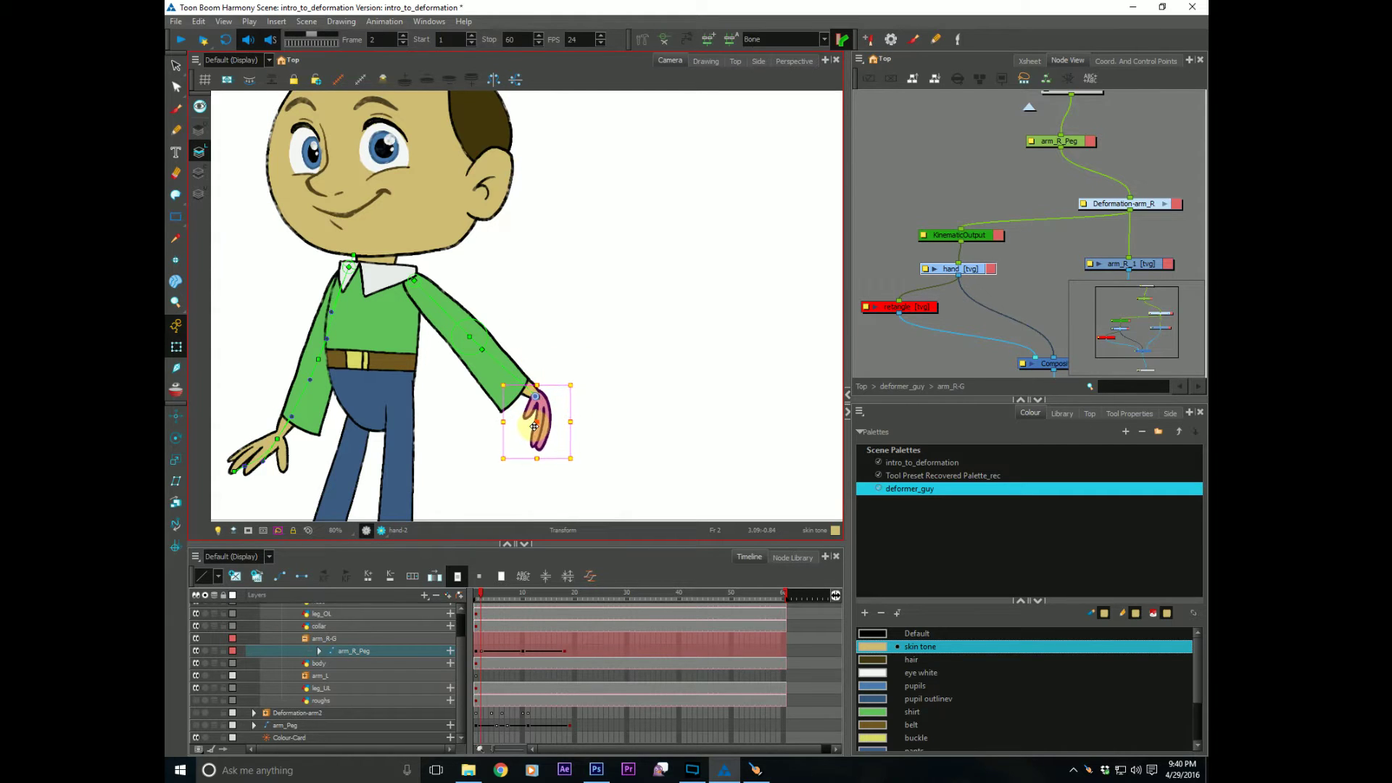
key(".")
key(".")
key(".")
key(".")
key(".")
key(".")
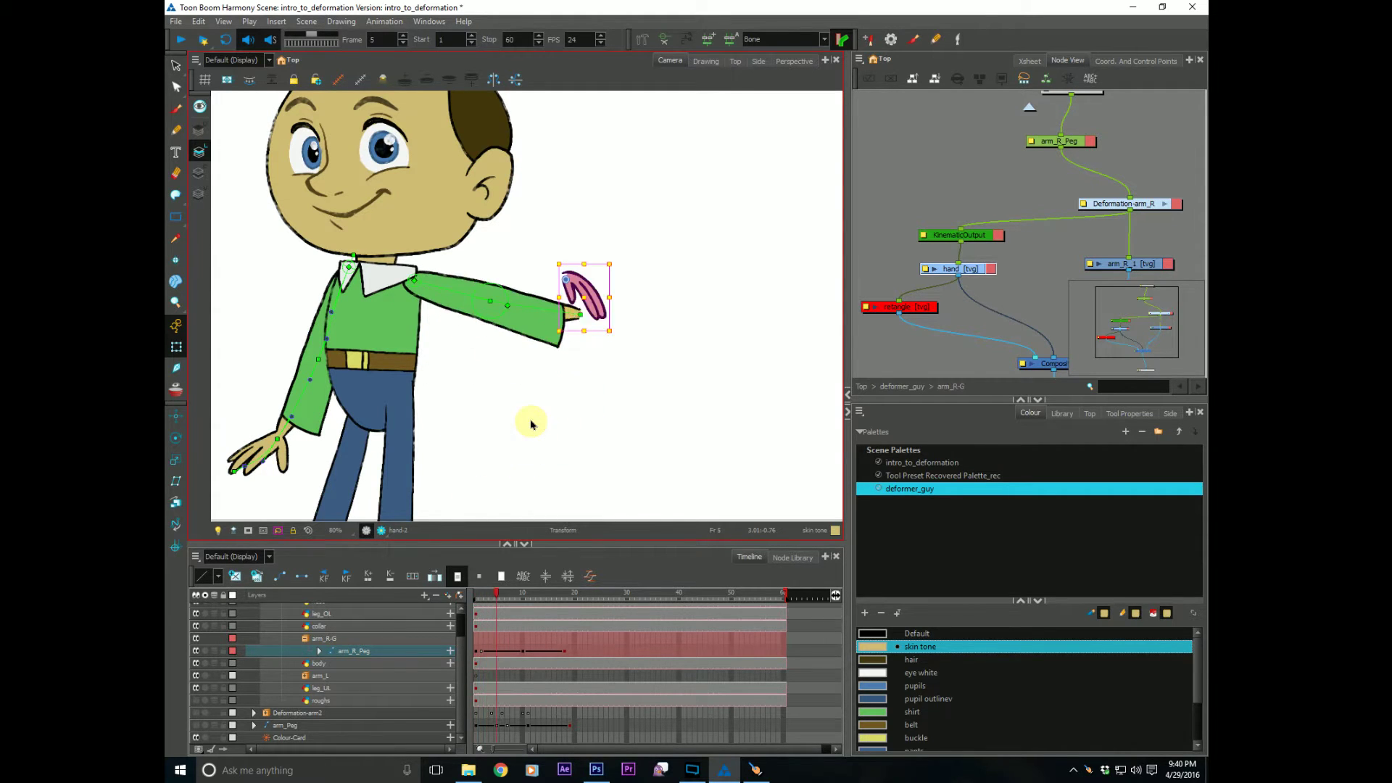
key(".")
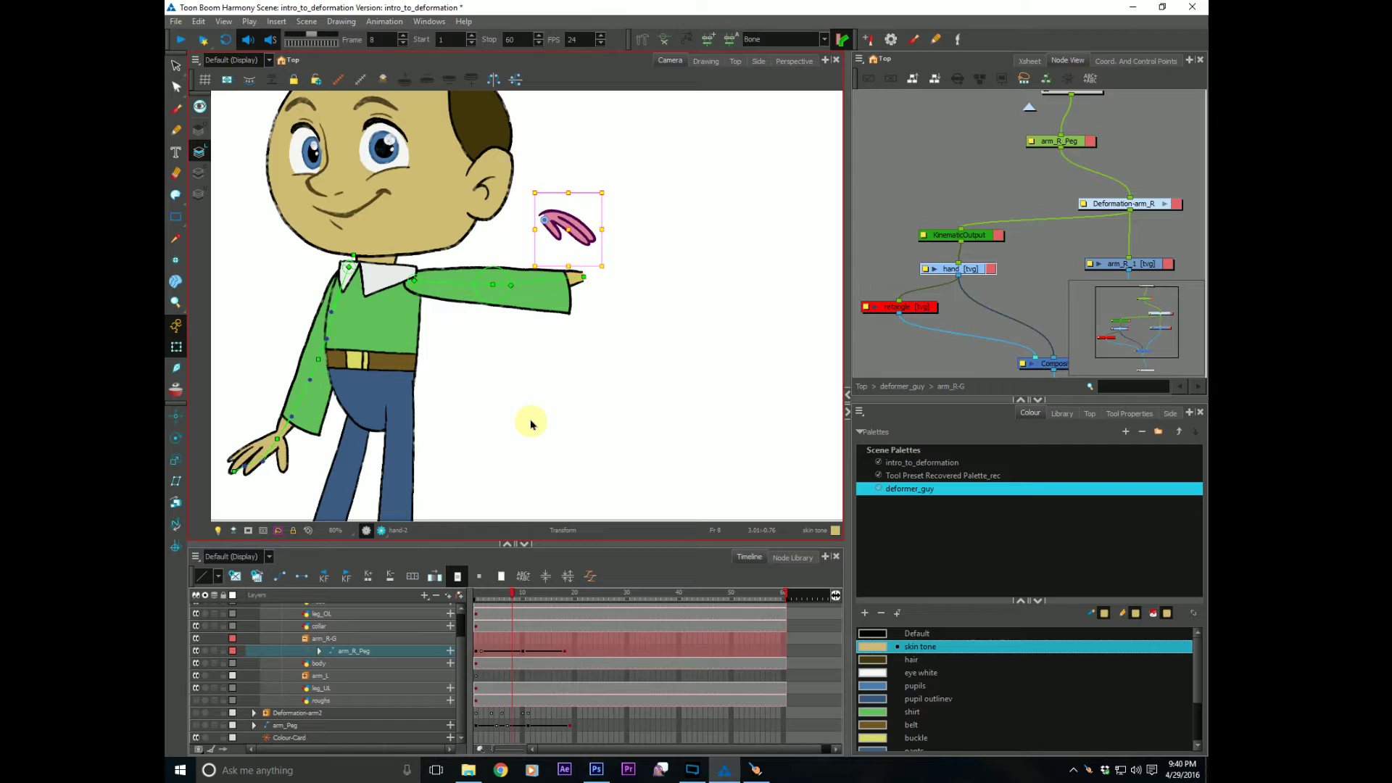
key(".")
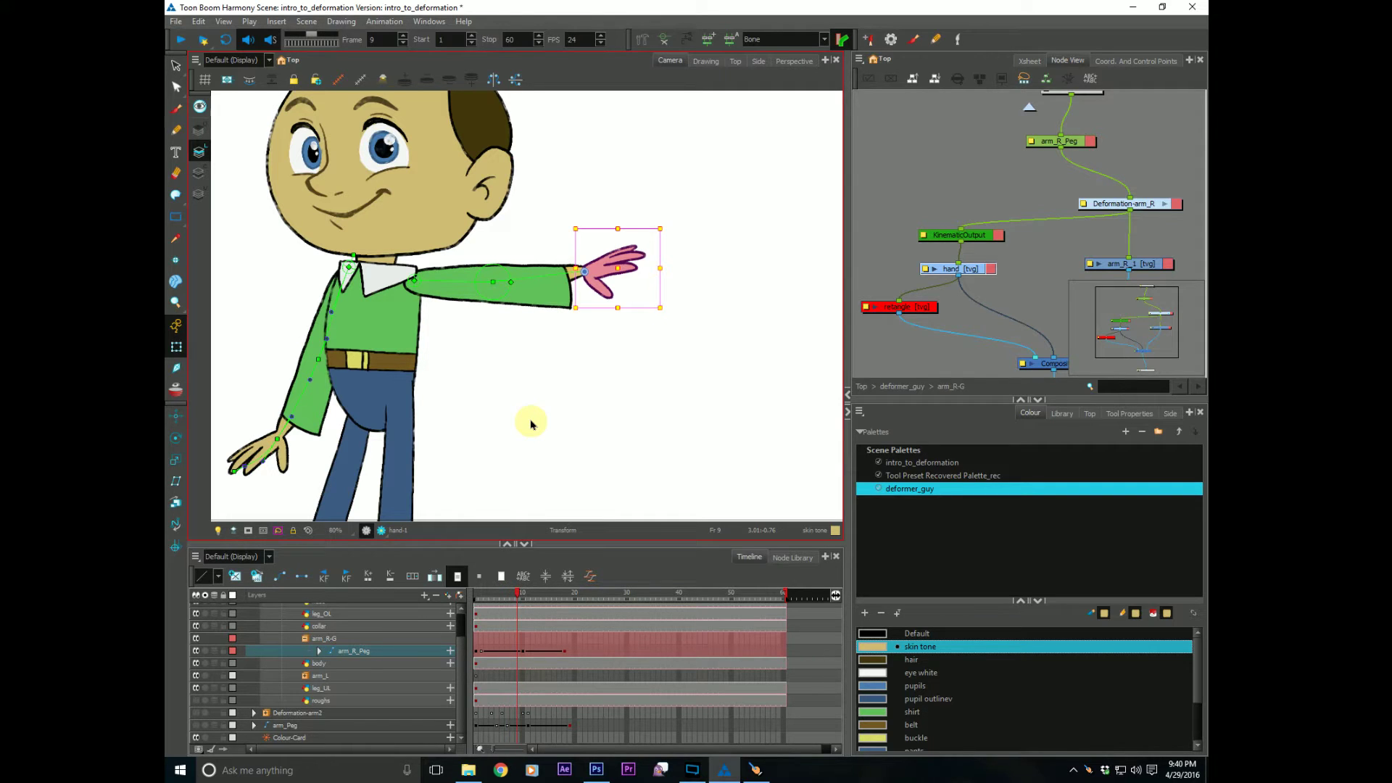
Step: Examine the drooping hand in the Drawing view with onion skinning, comparing its placement with the original hand at frames 1 and 10
left_click(478, 594)
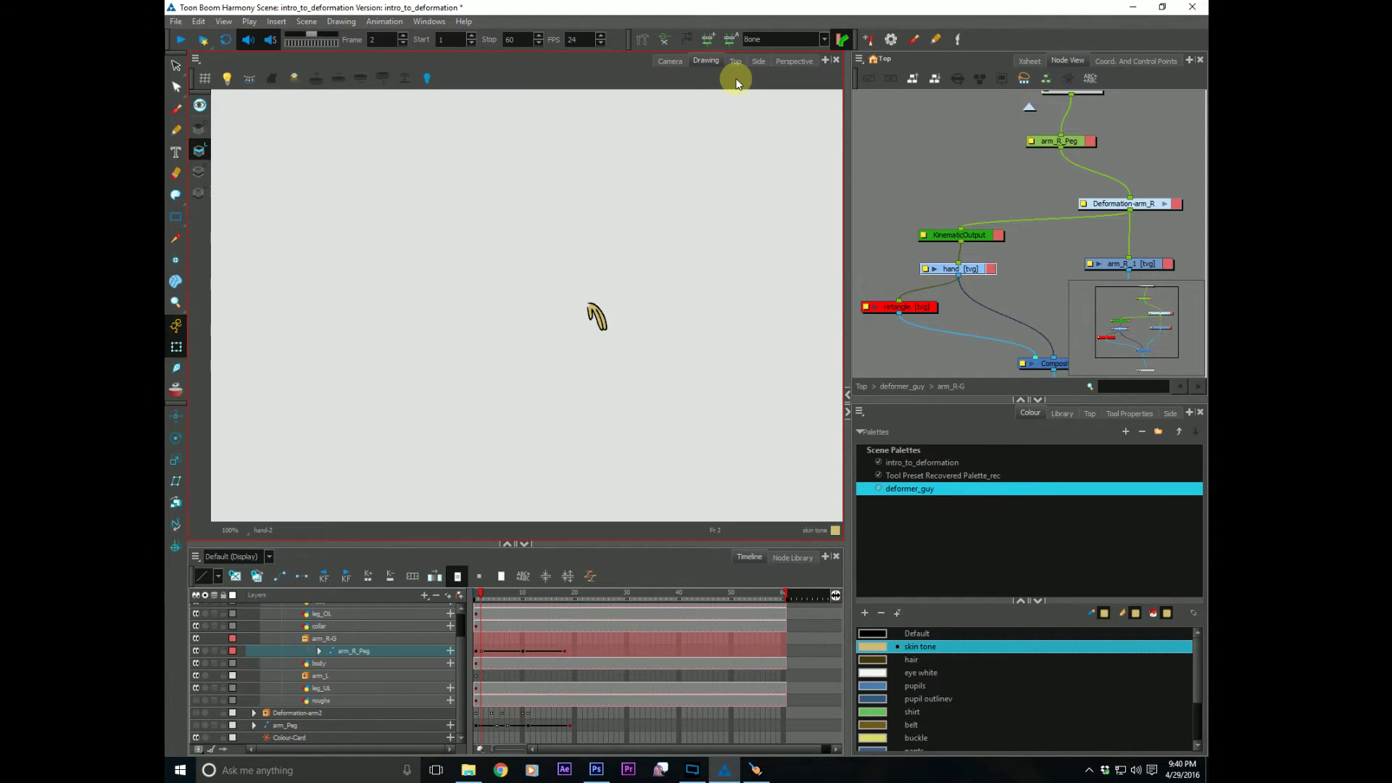
left_click(176, 391)
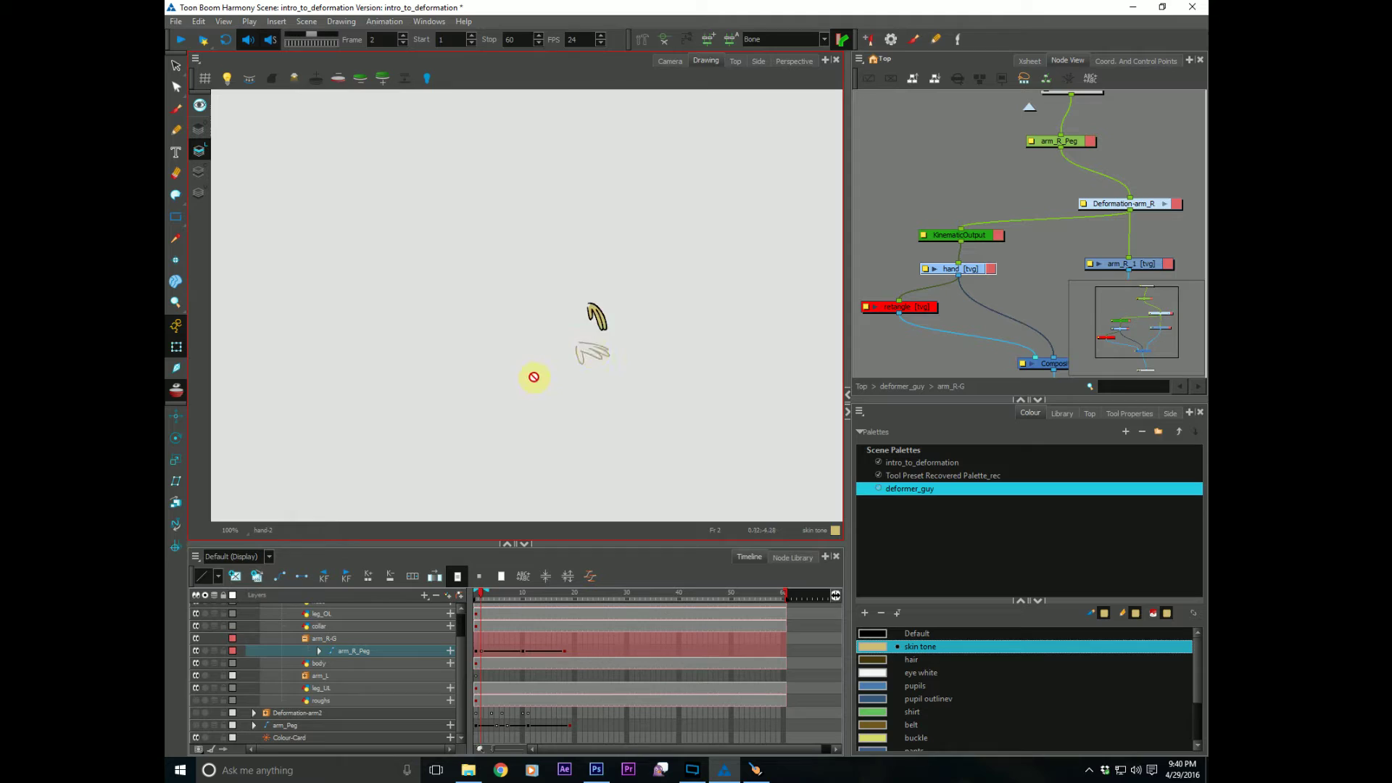
key("period")
key("period")
key("period")
key("period")
key("period")
key("period")
key("period")
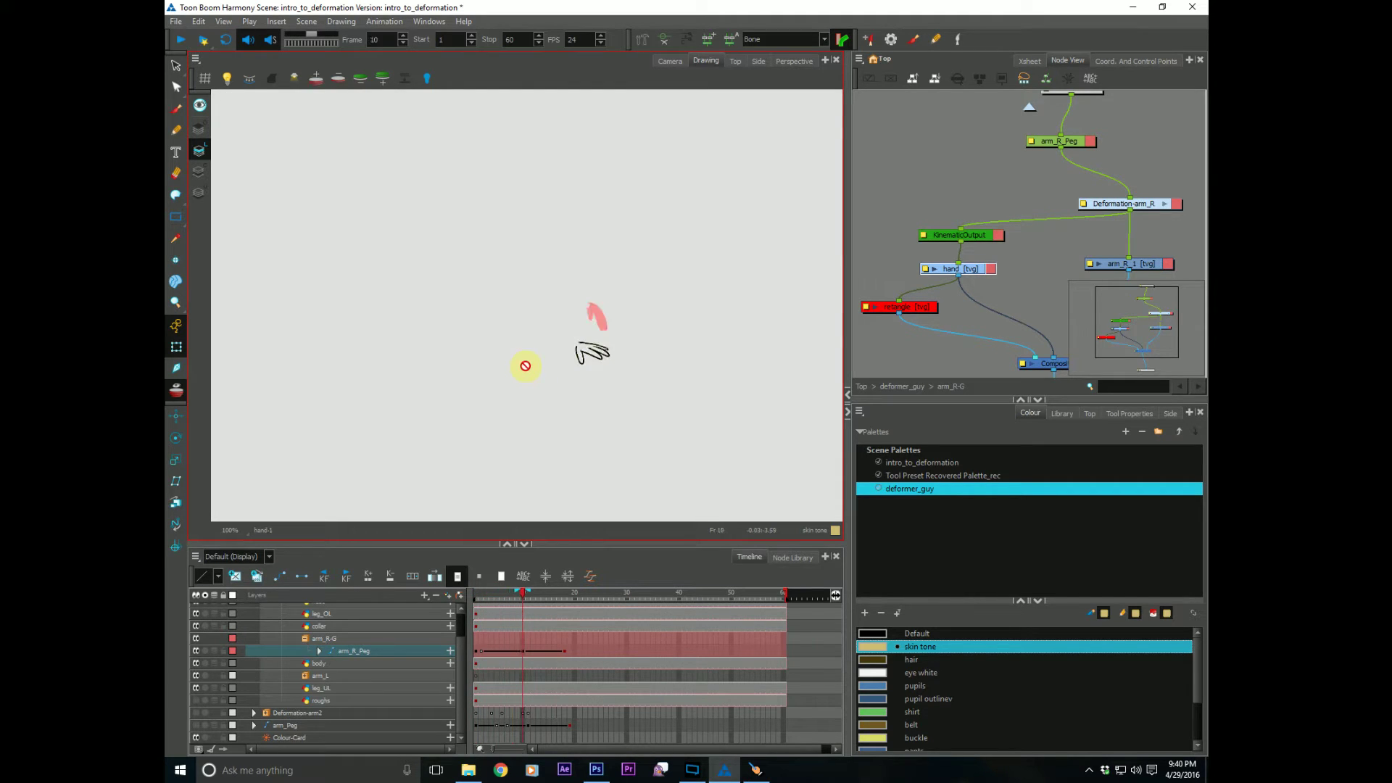
key("comma")
key("comma")
key("comma")
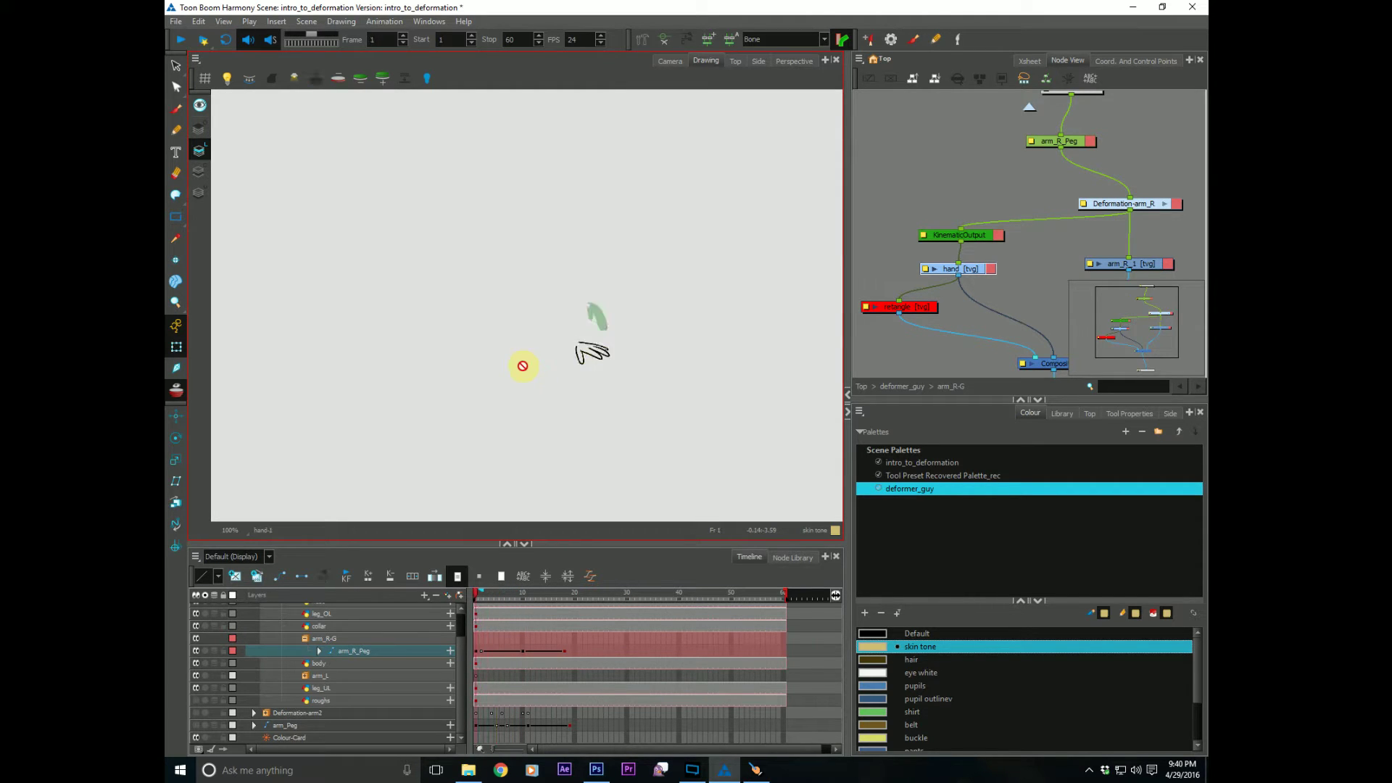
key("alt+z")
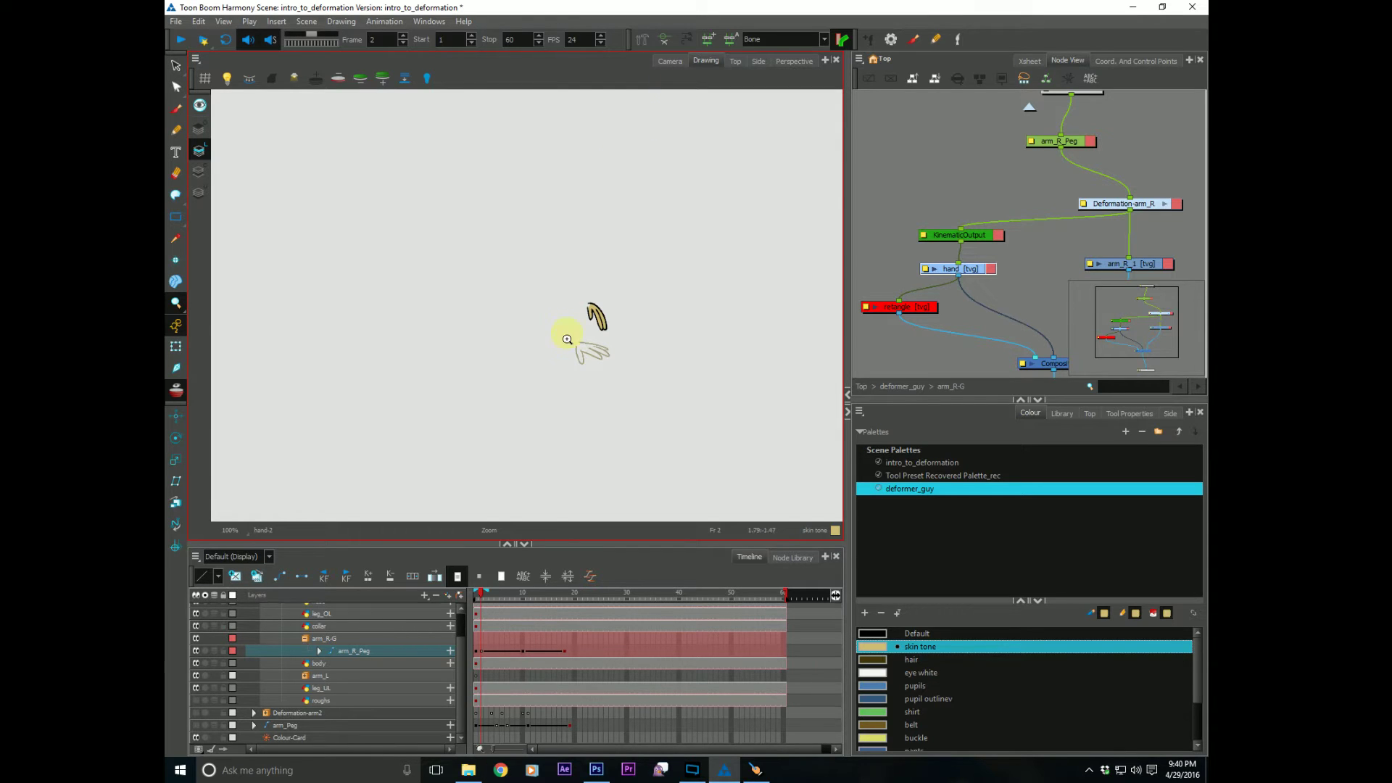
Step: Return to the Camera view, expand the arm_R_Peg layer and substitute hand drawing 1 at frame 2
left_click(668, 62)
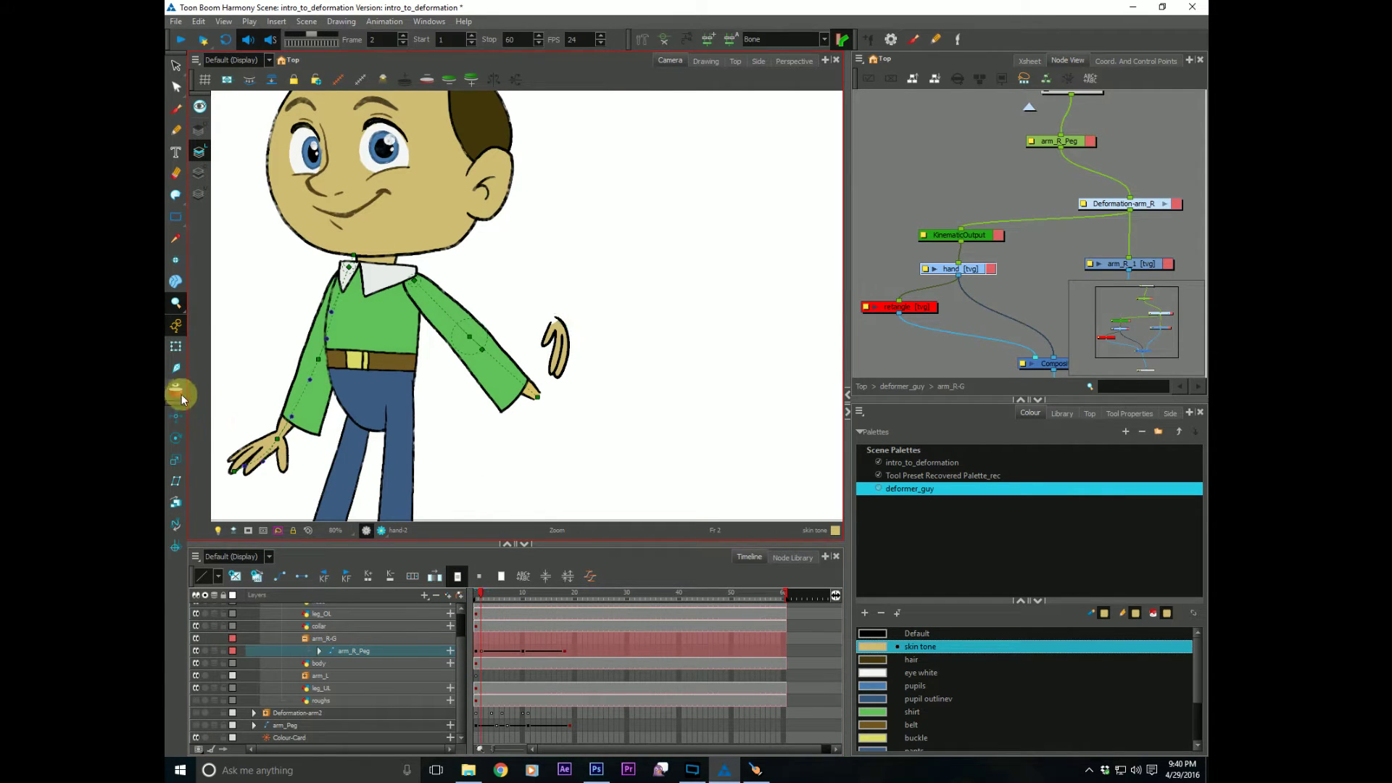
left_click(319, 651)
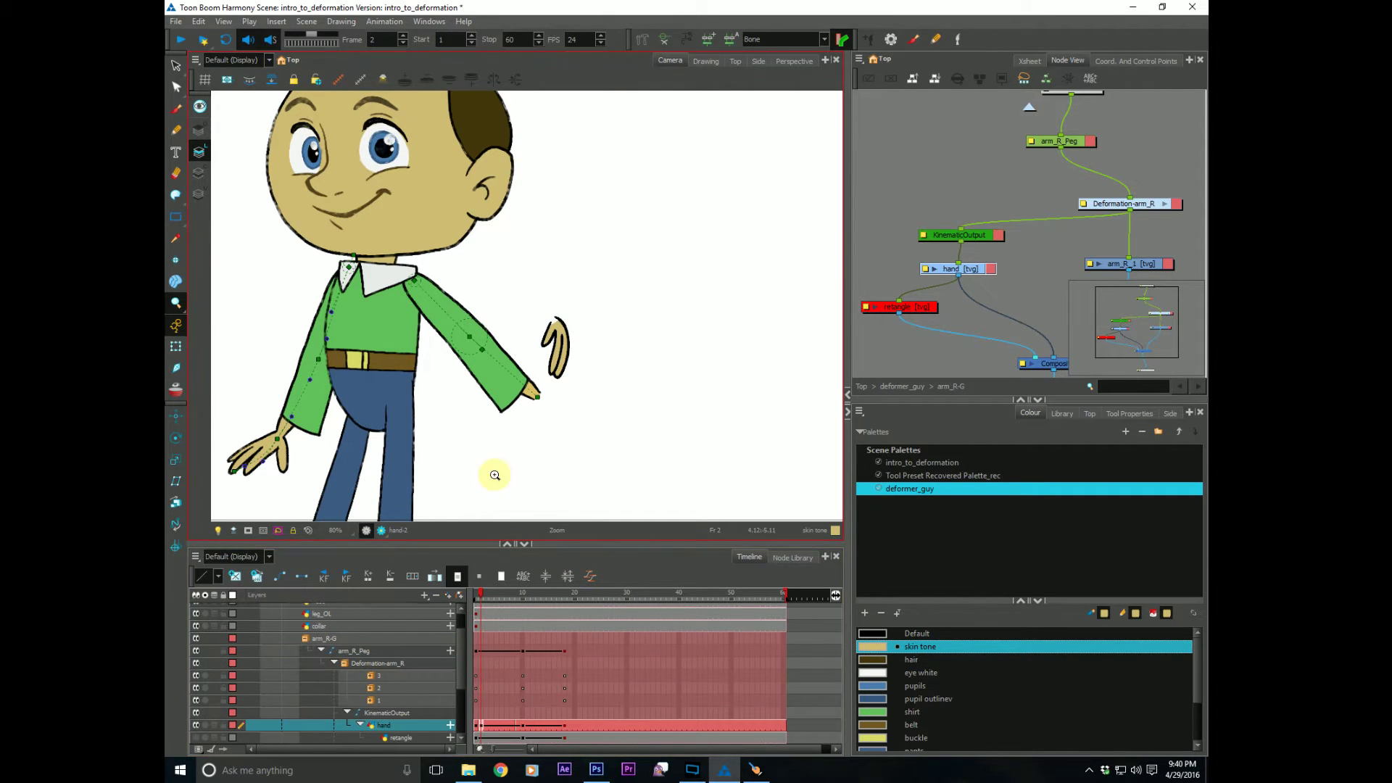
left_click(389, 575)
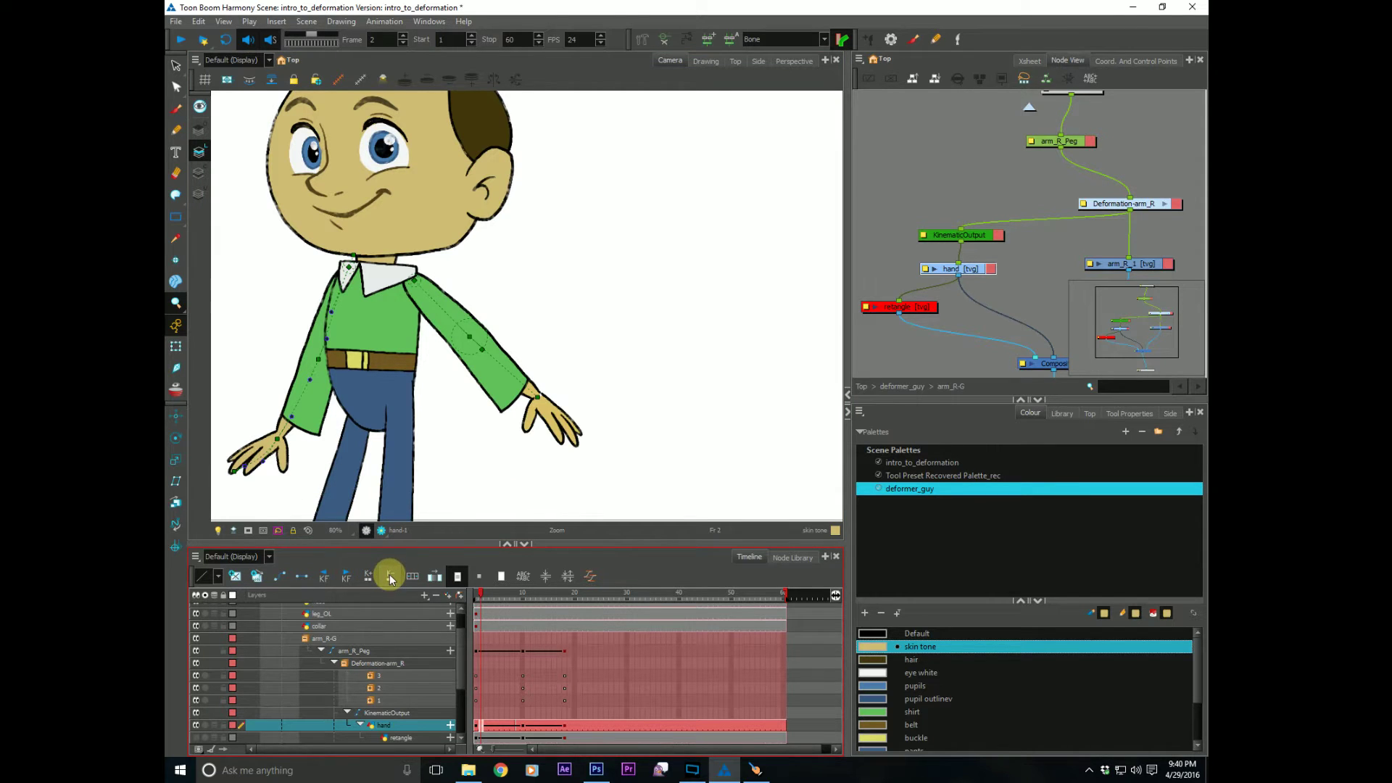
Step: Enable the disabled retangle drawing node under the hand at frame 1
left_click(476, 595)
left_click(919, 305)
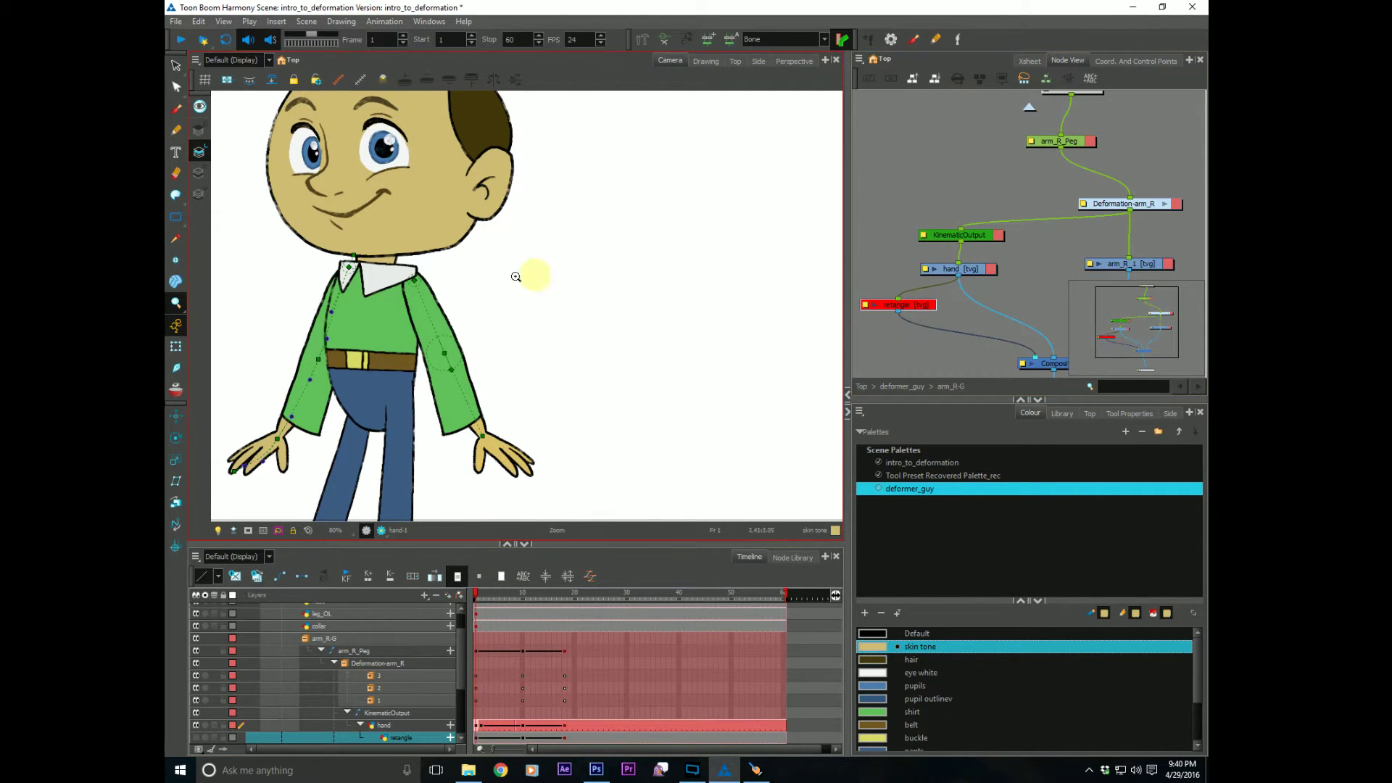
scroll(425, 412, "down", 5)
left_click_drag(468, 422, 545, 424)
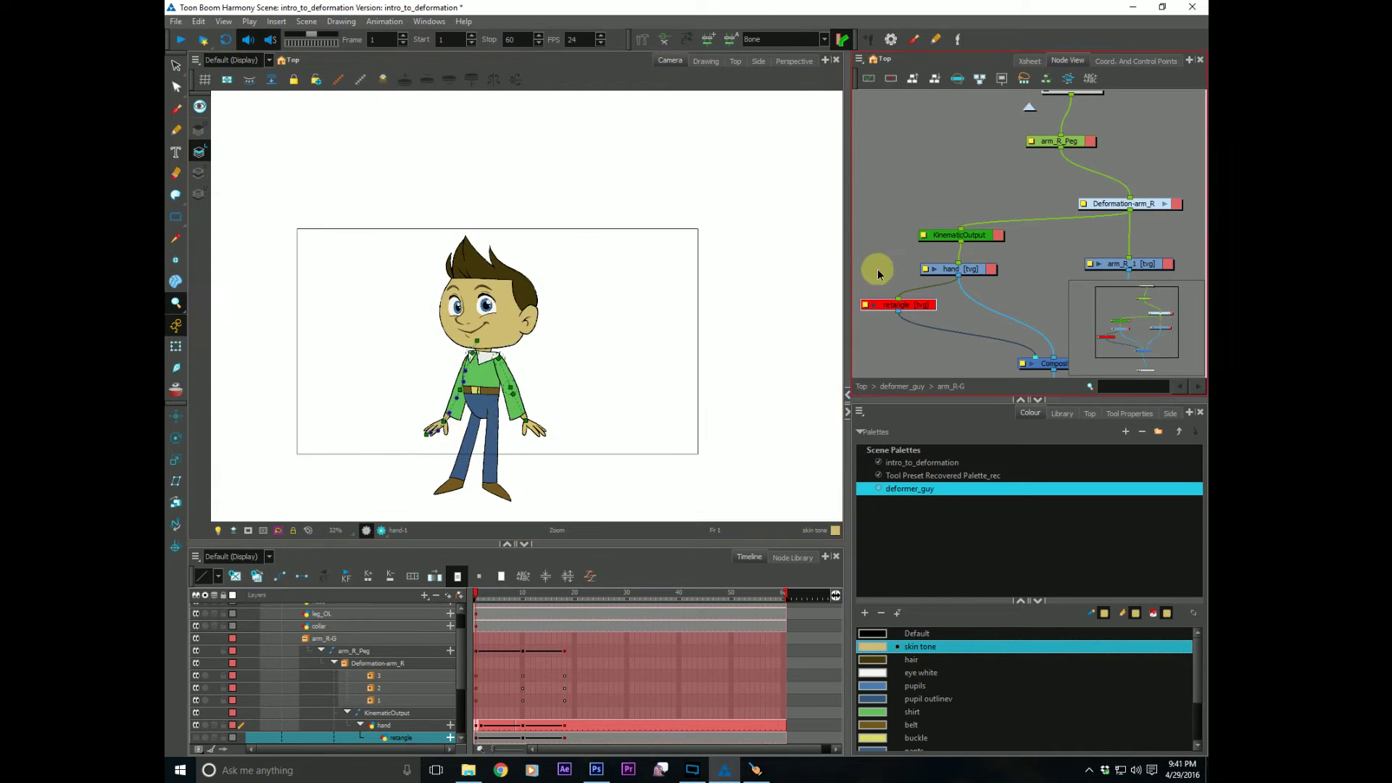
left_click_drag(877, 274, 889, 335)
key("a")
key("space")
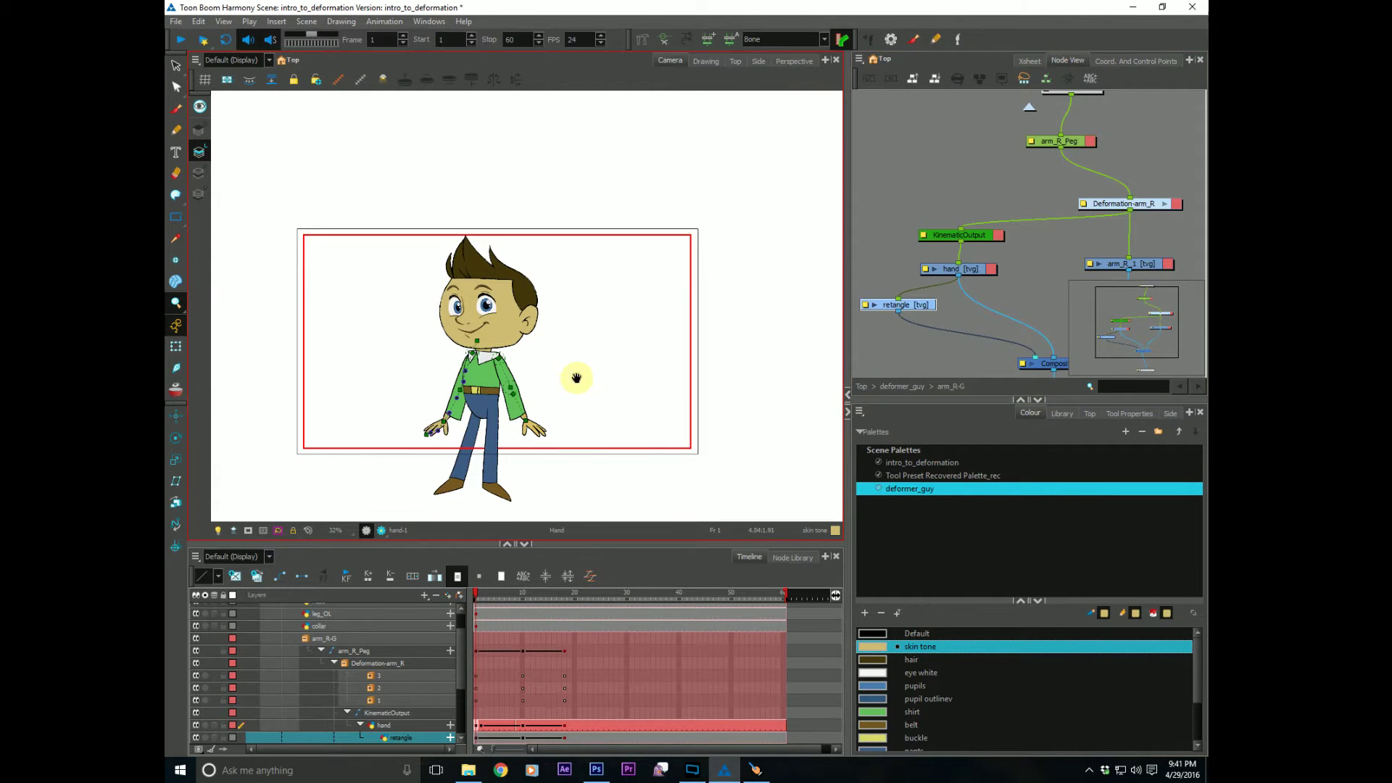
left_click_drag(576, 378, 631, 353)
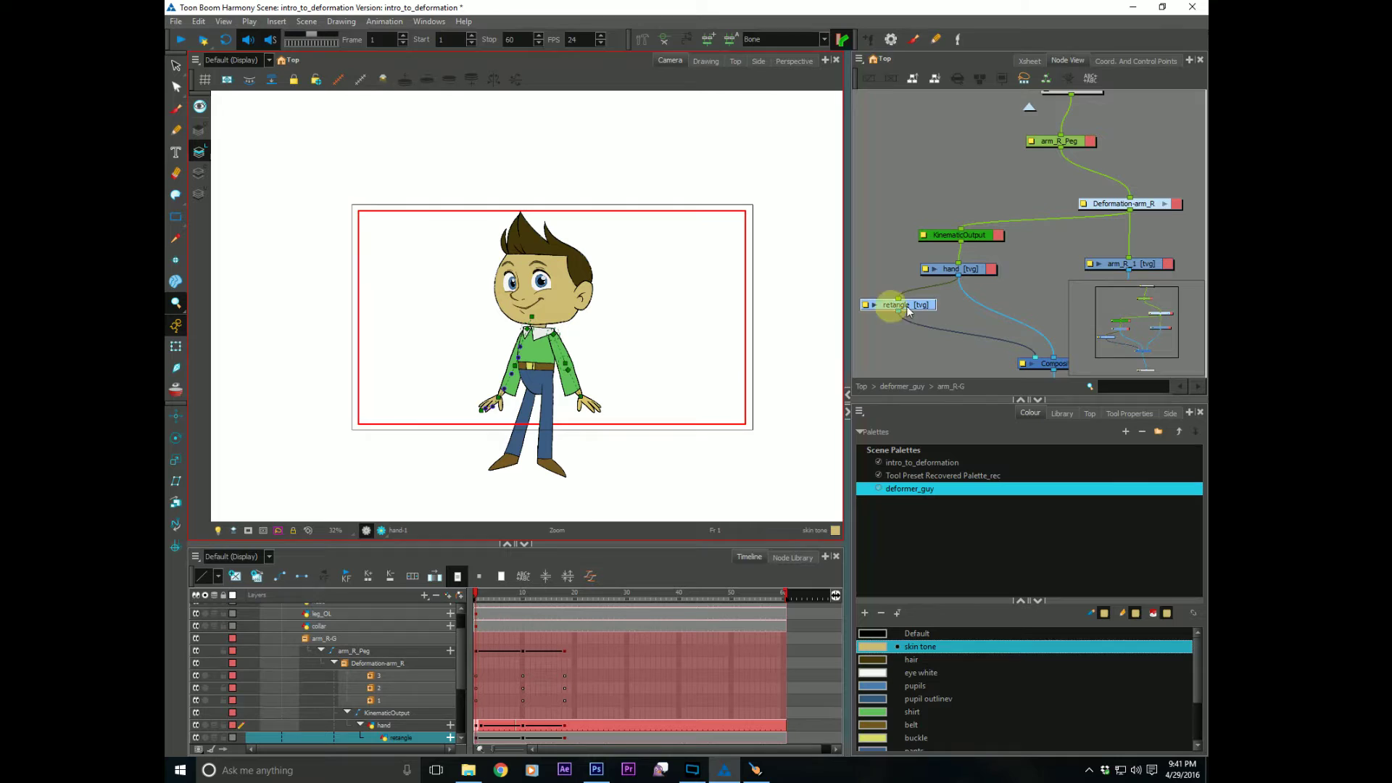
left_click(906, 308)
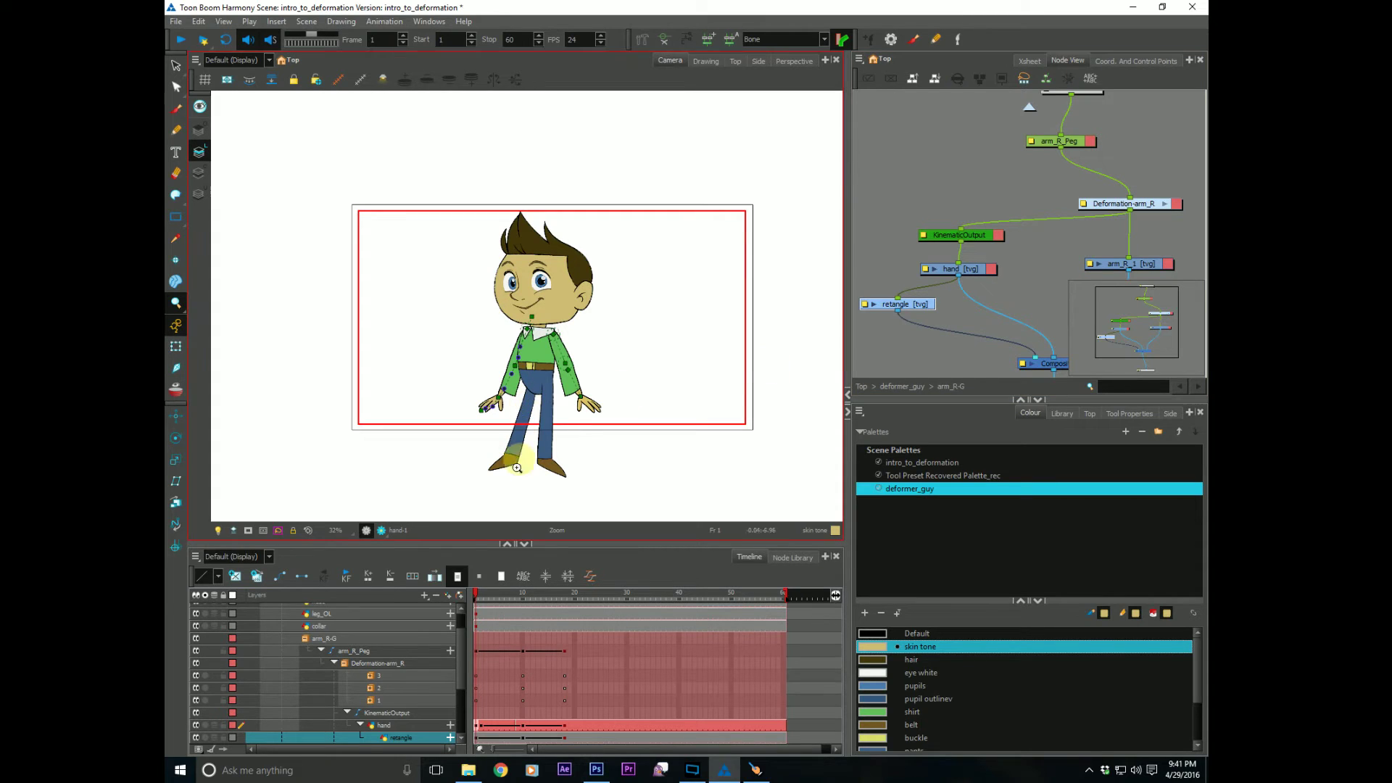
Step: Scrub the first frames of the arm raise and back to frame 1, examining how the red rectangle moves with the hand
left_click(483, 596)
left_click_drag(485, 597, 468, 575)
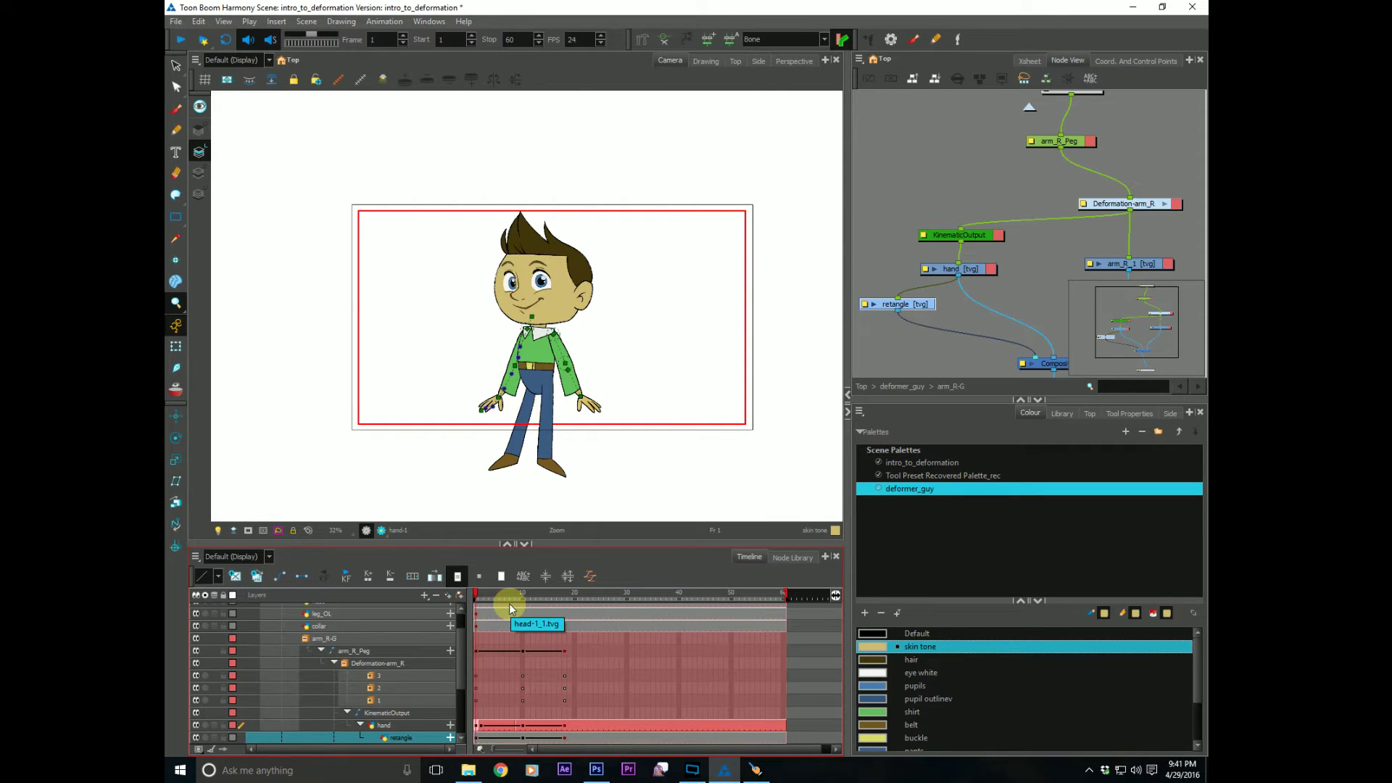
left_click_drag(475, 593, 504, 611)
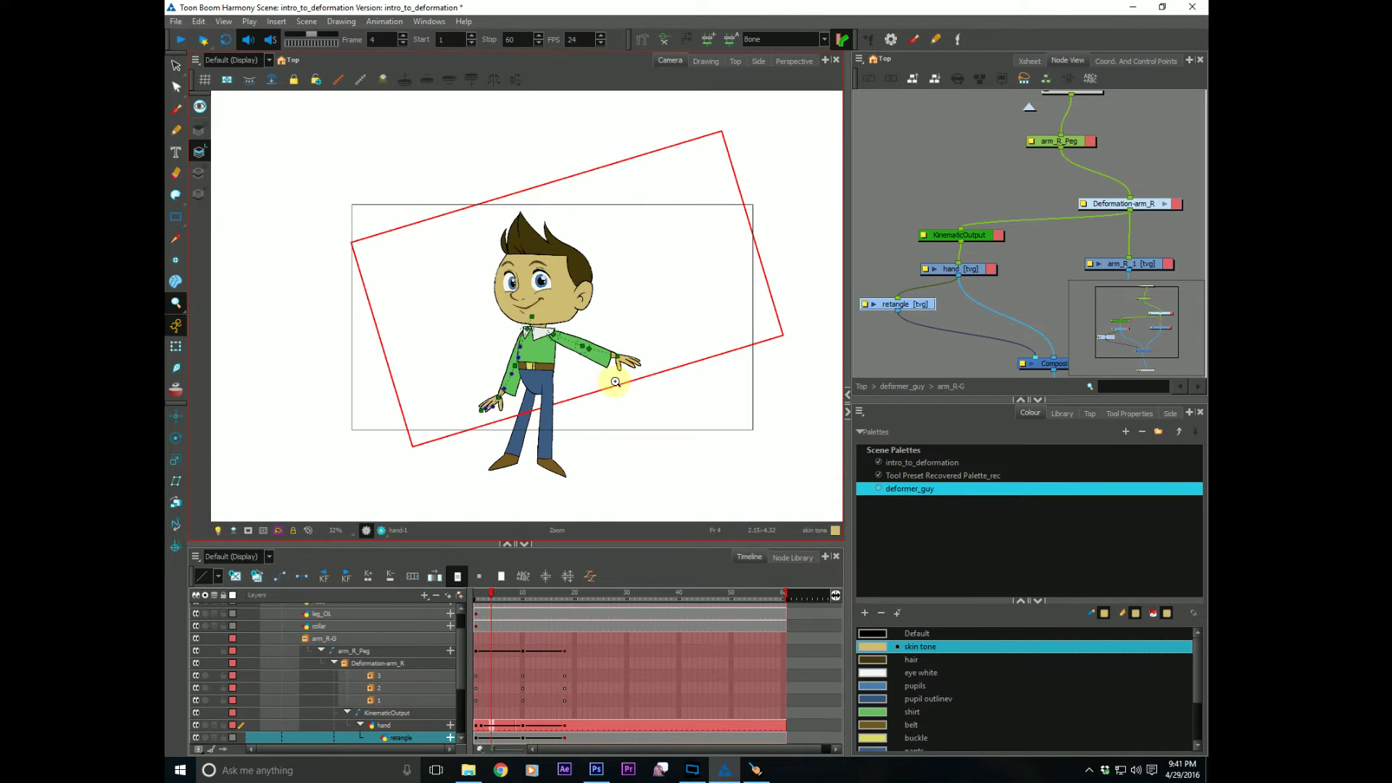
left_click_drag(489, 599, 461, 594)
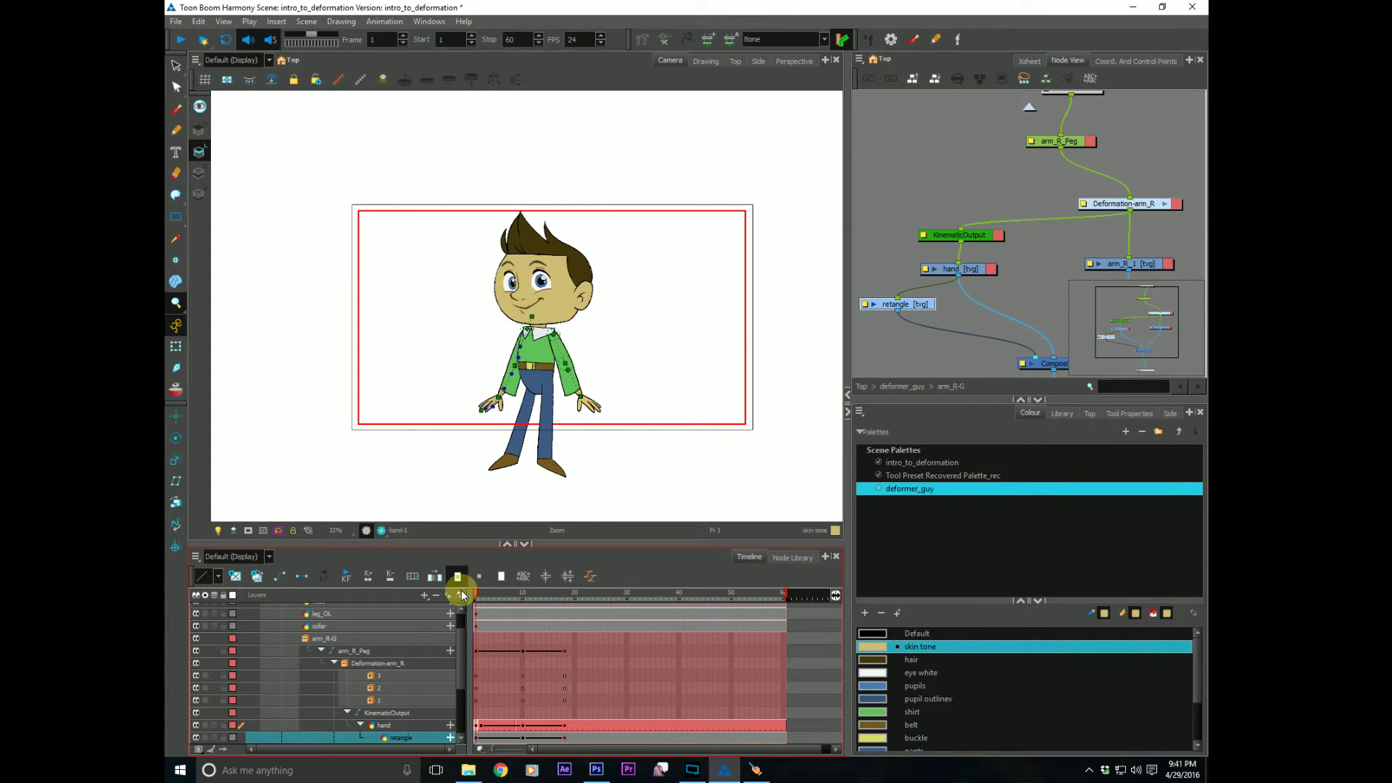
Step: Select the hand node and swap its drawing at frame 2 for the drooping hand using the Library's Drawing Substitution
left_click(970, 268)
left_click(1061, 412)
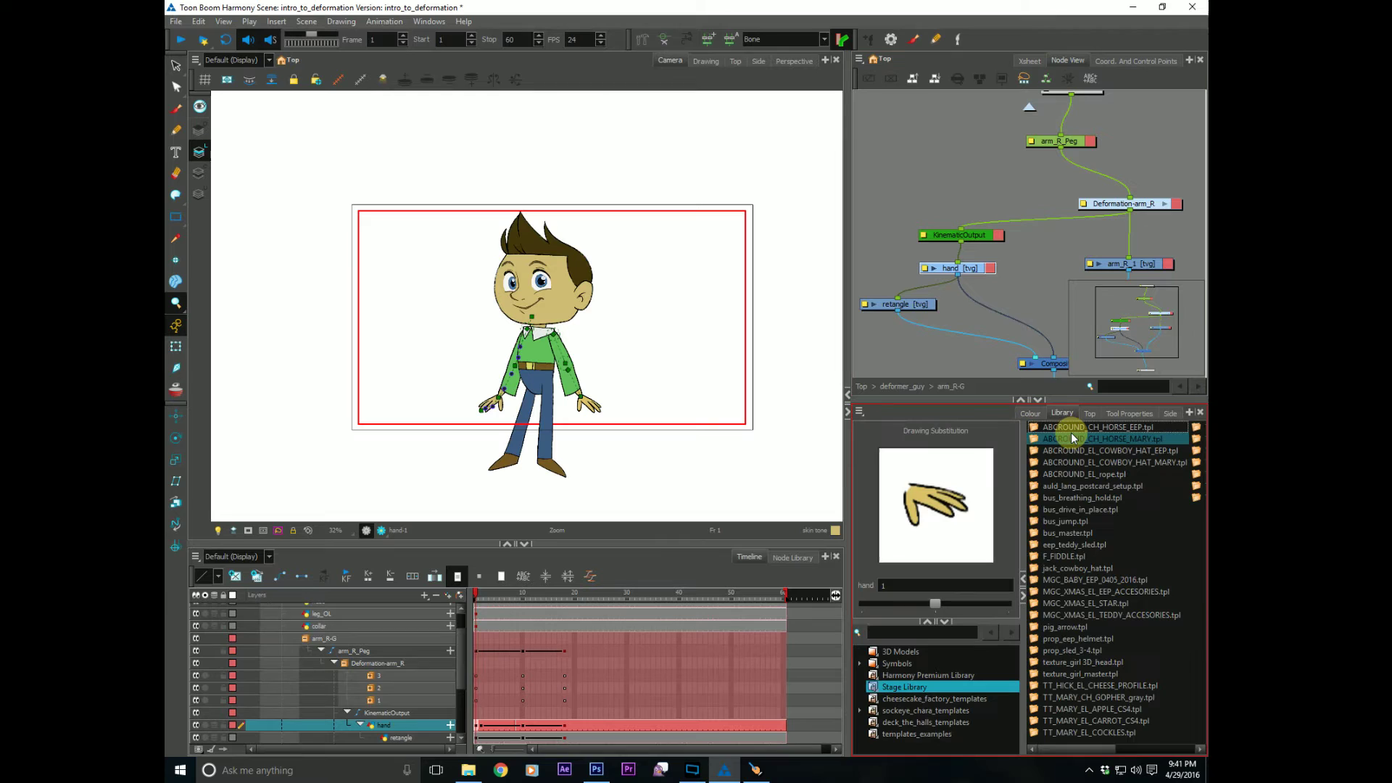
left_click(480, 596)
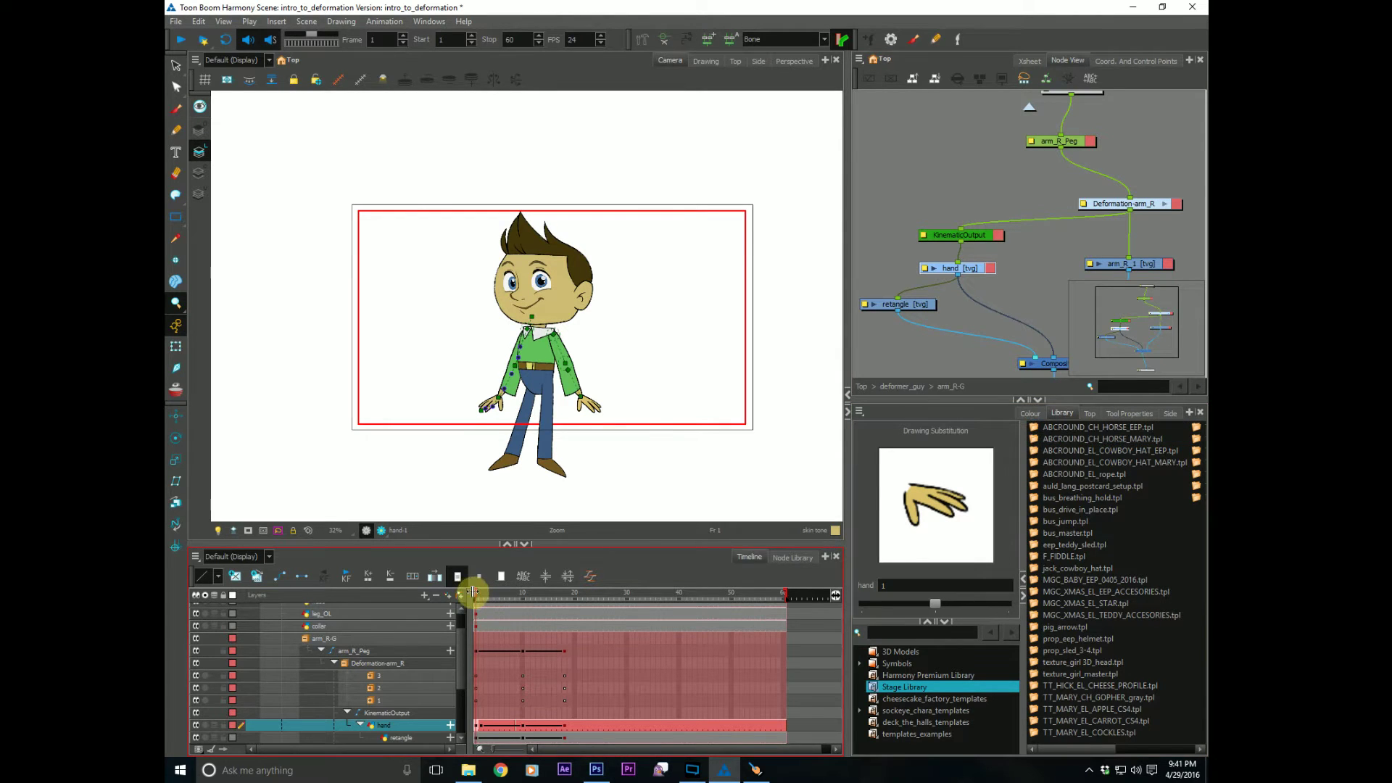
left_click(935, 603)
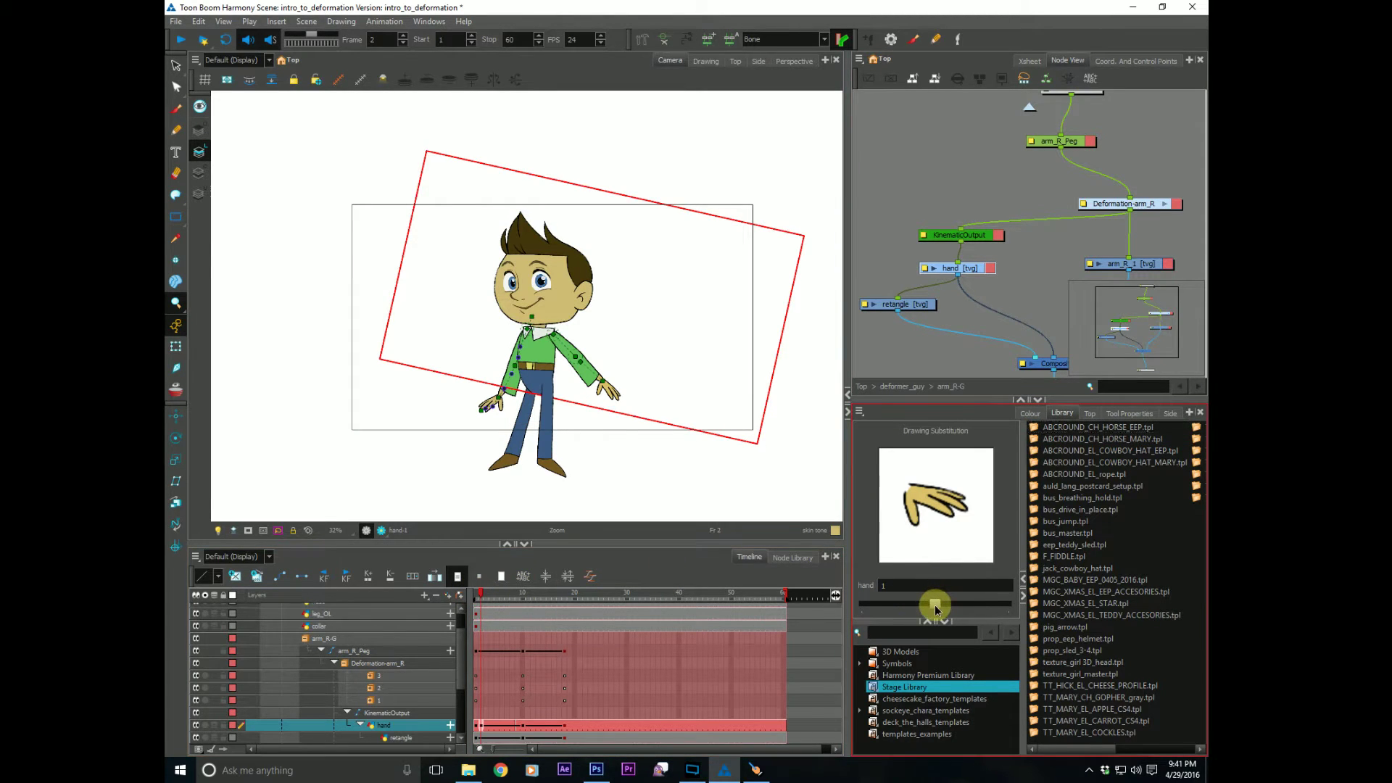
left_click_drag(935, 603, 994, 603)
key(".")
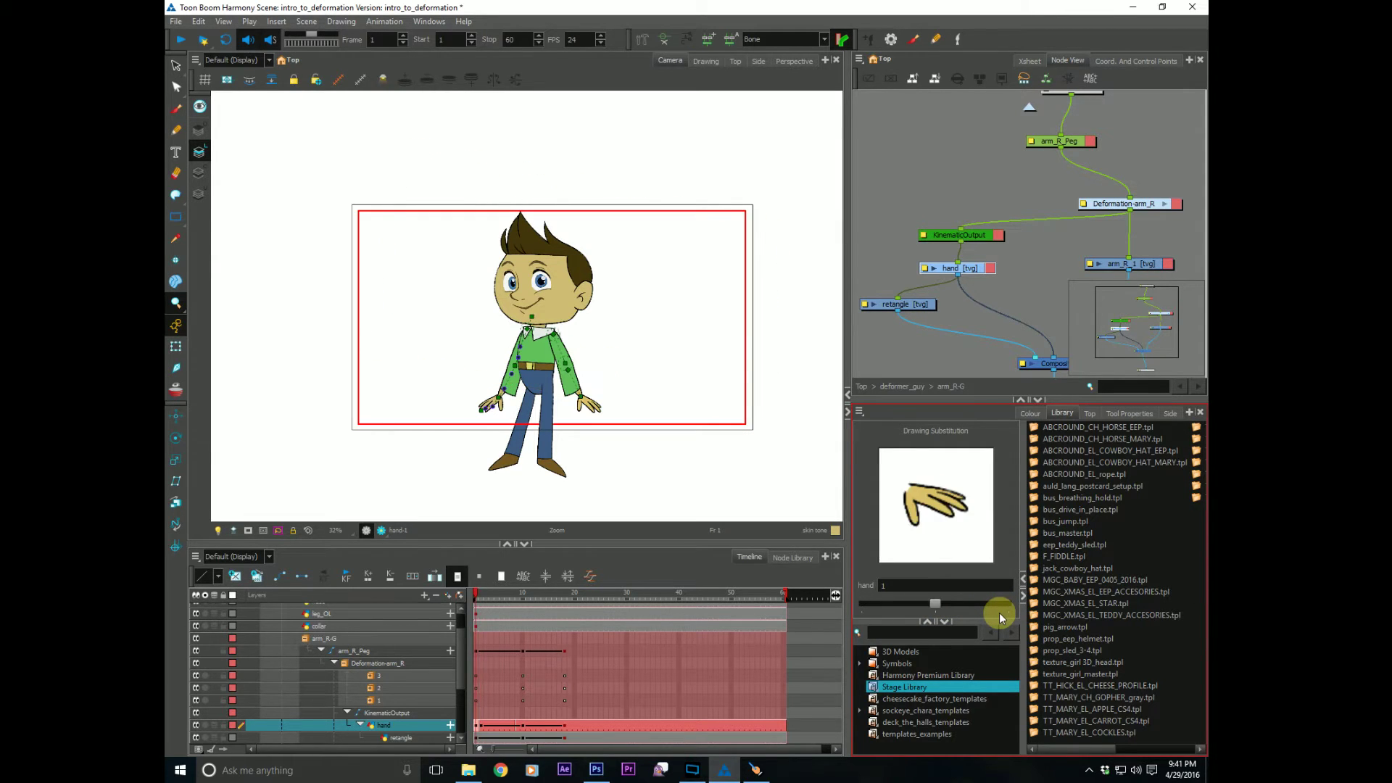
Step: Swap the hand at frame 2 back to drawing 1 using the Library's Drawing Substitution
key(".")
key(".")
key(".")
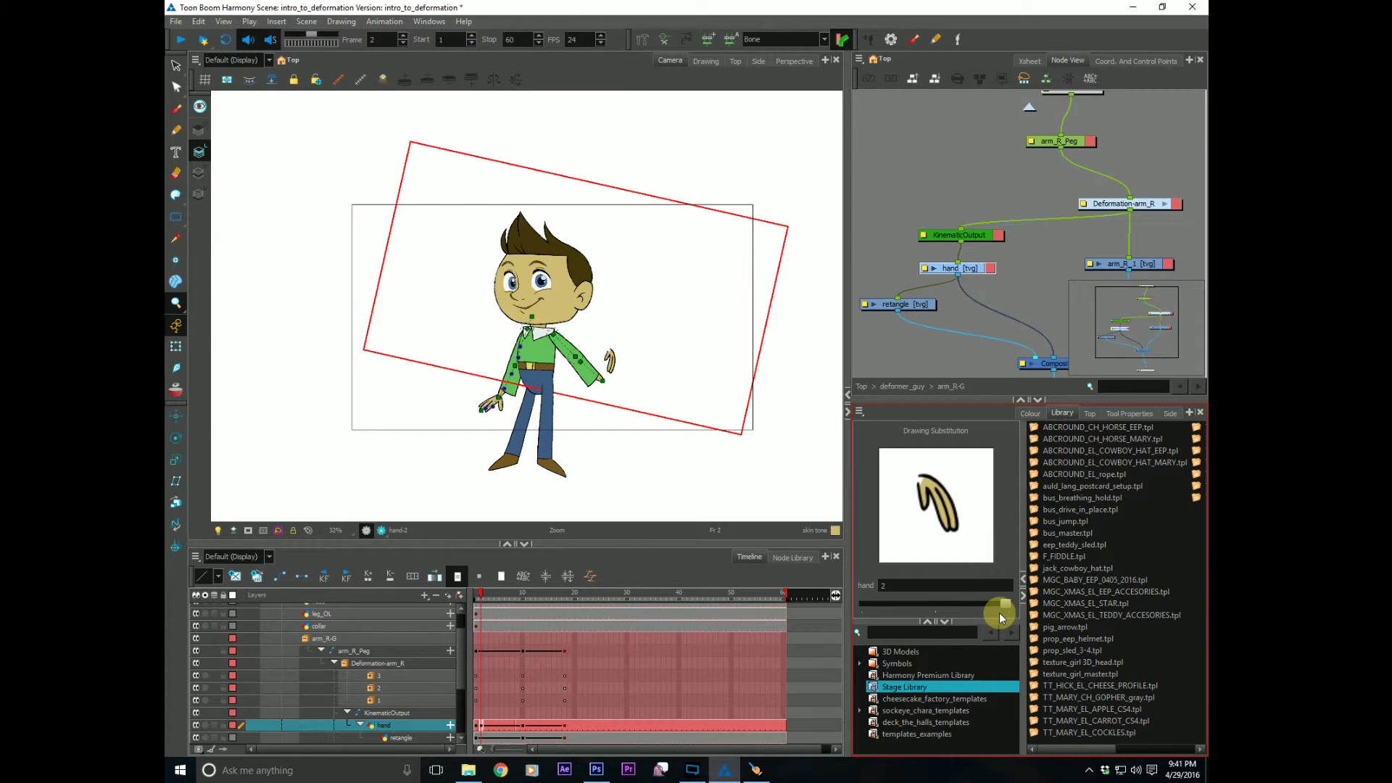
left_click_drag(999, 612, 938, 602)
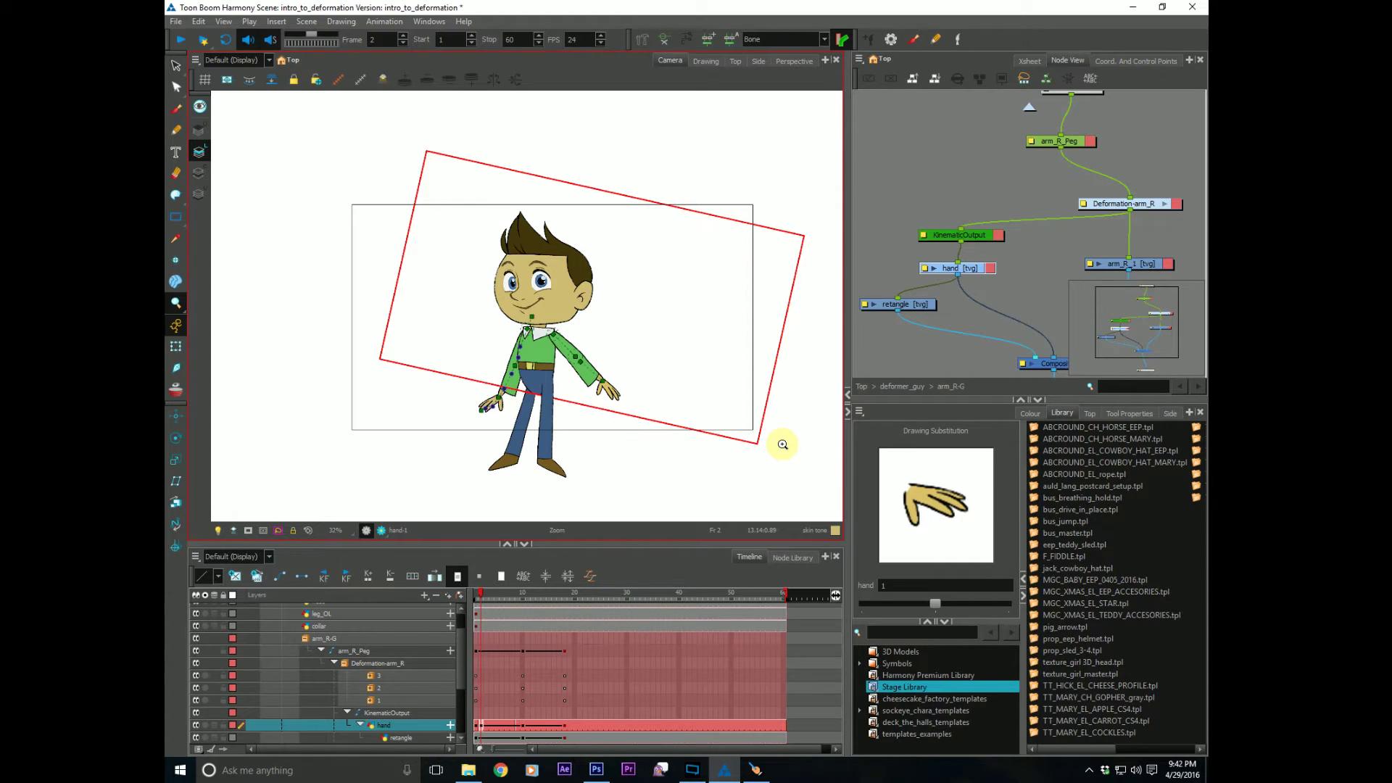
Step: Open the hand in the Drawing view with onion skin enabled and substitute hand drawing 2 at frame 3
left_click(703, 61)
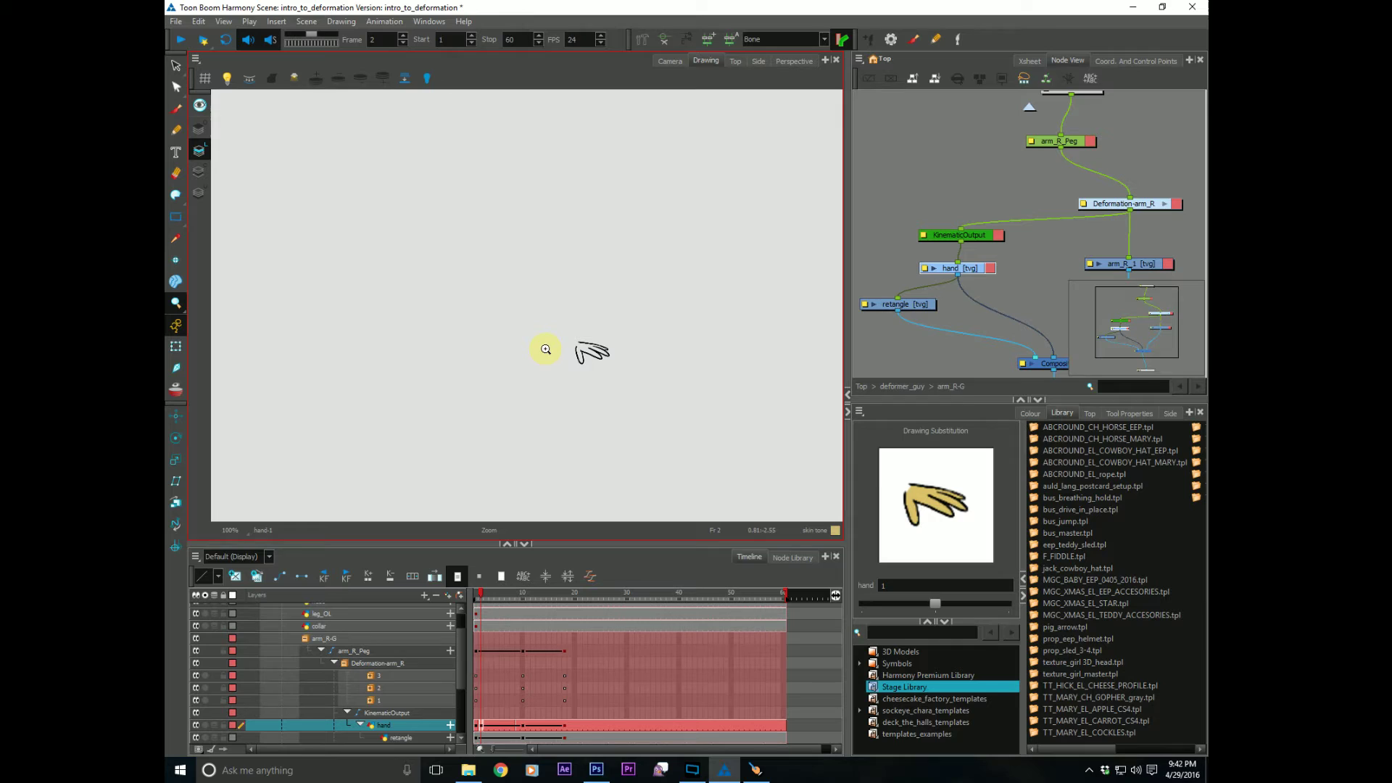
left_click(176, 390)
key("period")
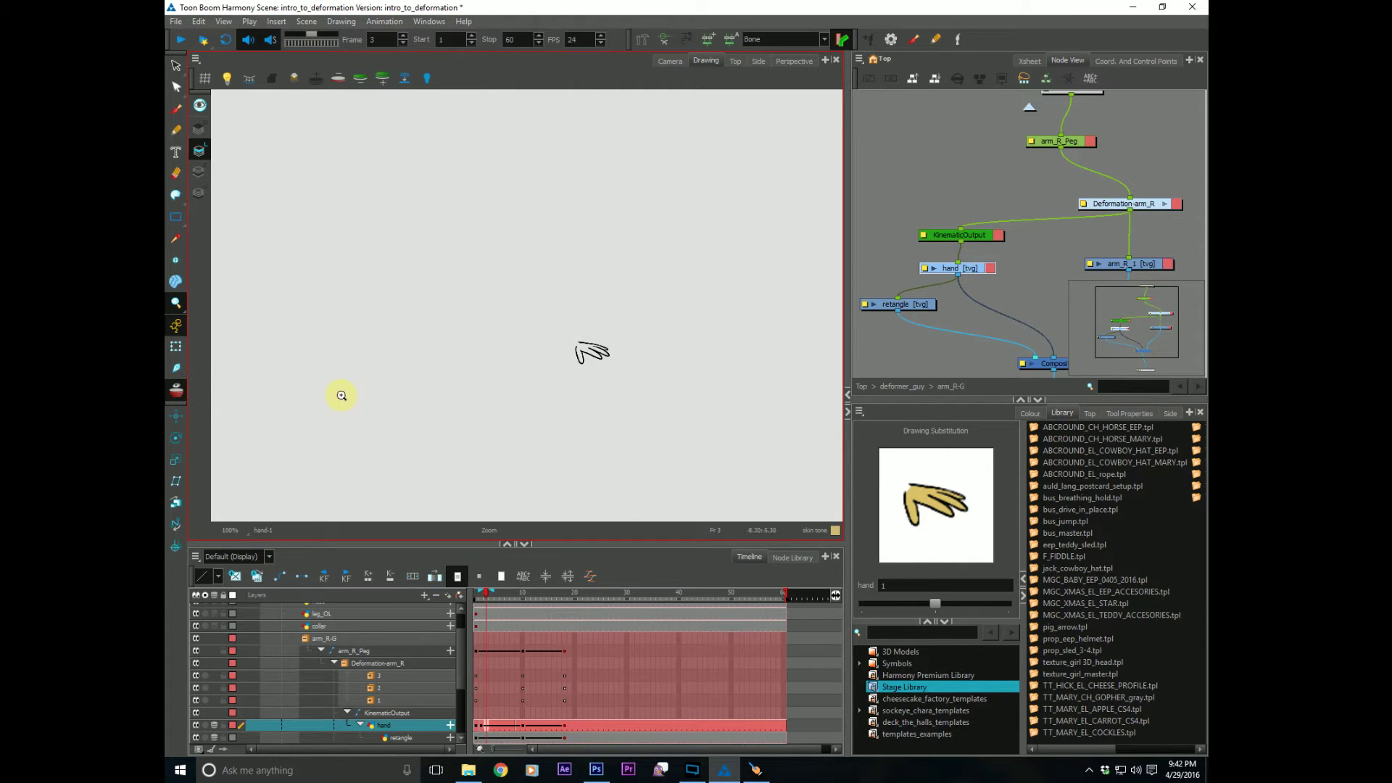
left_click(481, 725)
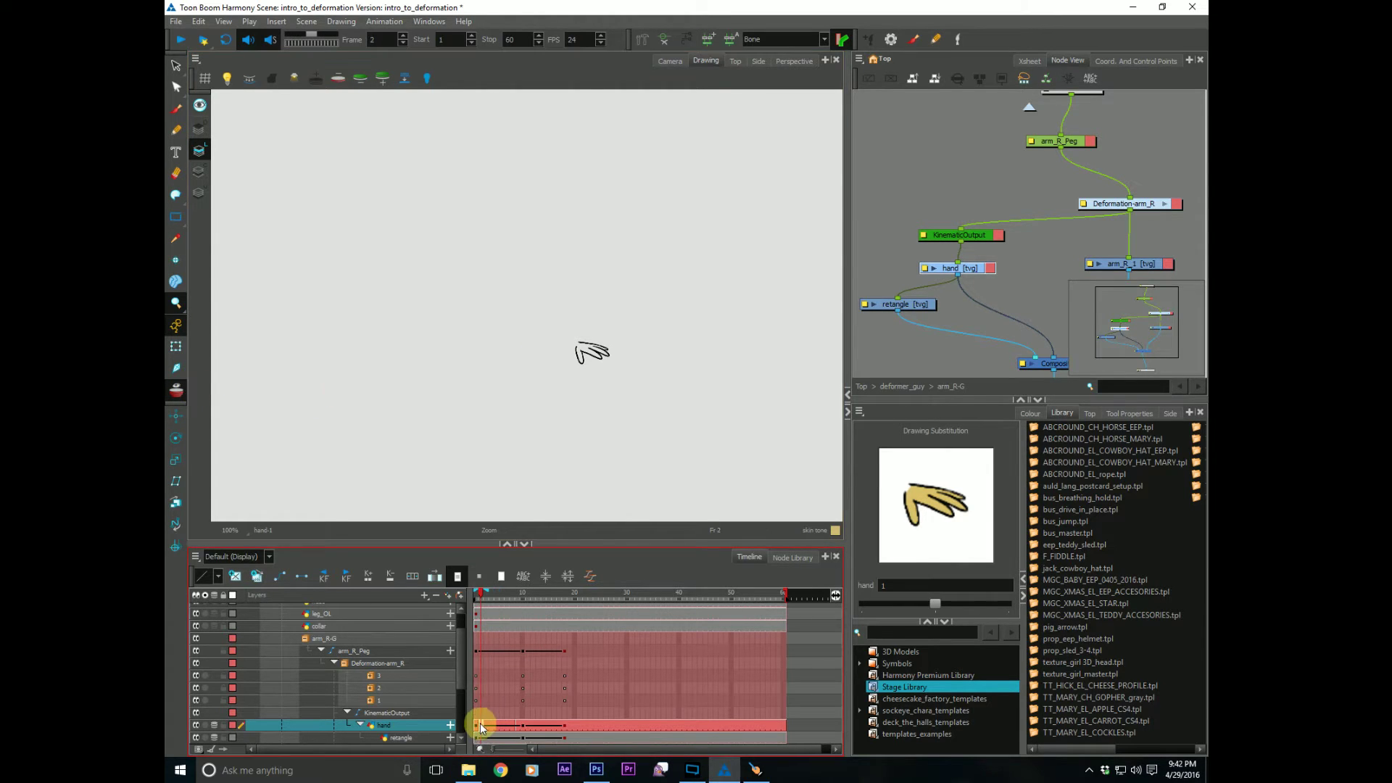
left_click(476, 727)
left_click(485, 726)
left_click_drag(935, 604, 1005, 605)
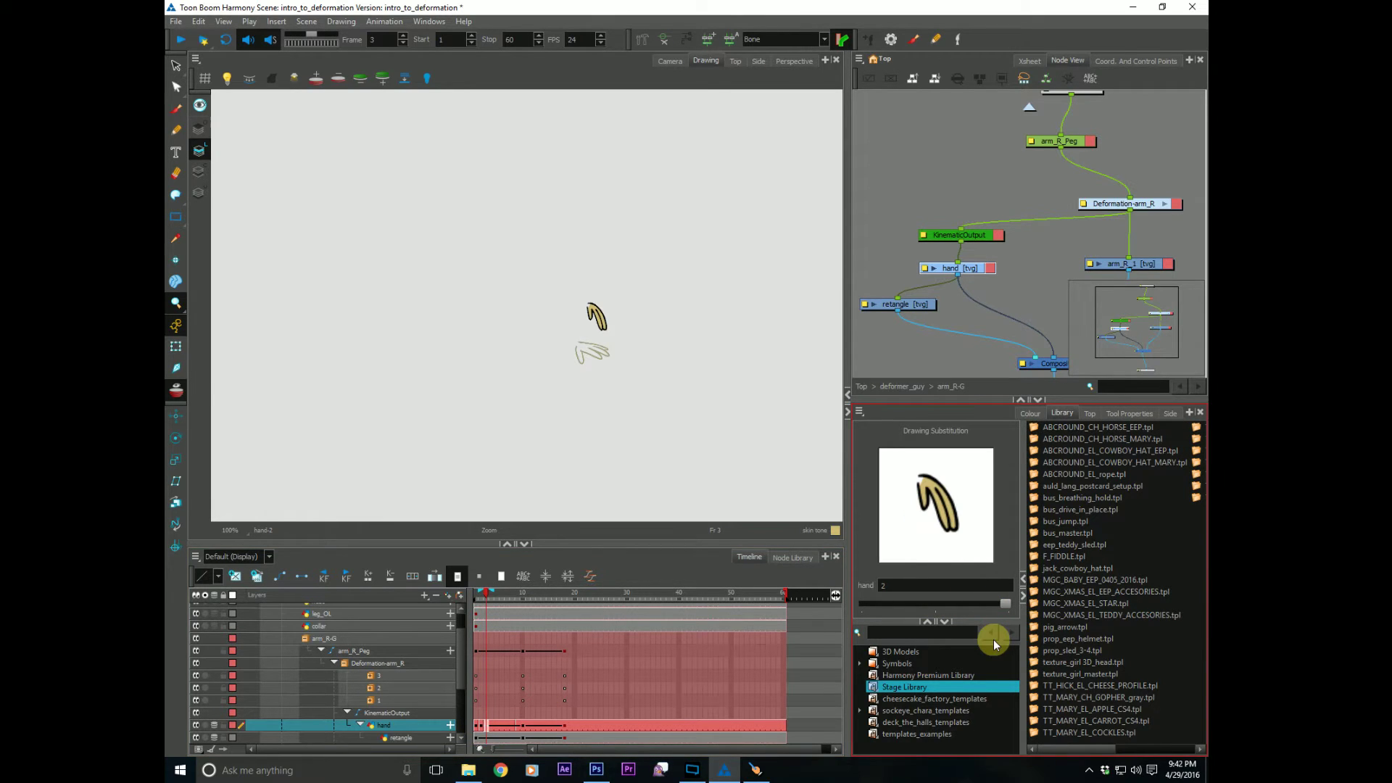
Step: Select the whole drooping hand artwork and move it down so its wrist overlaps the onion-skinned open hand's wrist
left_click(587, 328)
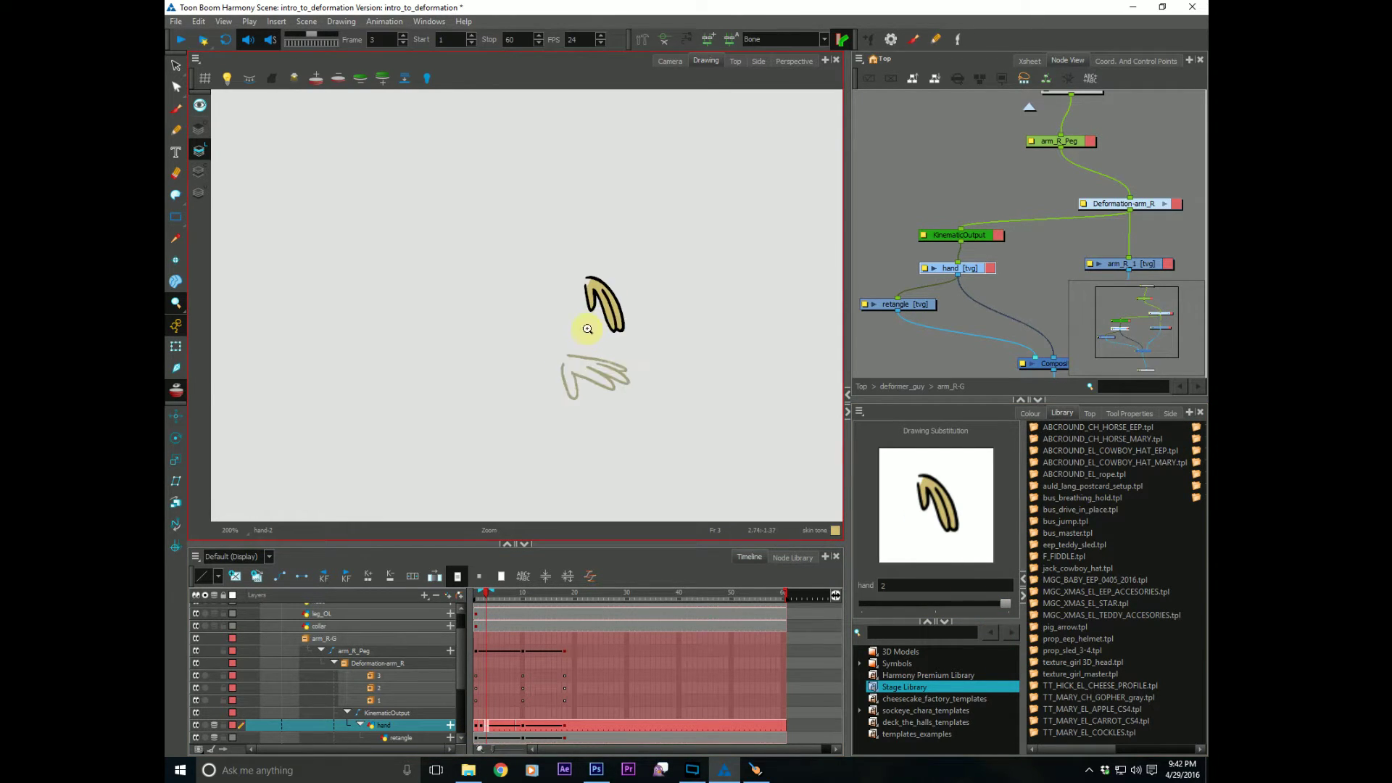
left_click(587, 328)
left_click_drag(494, 401, 490, 388)
left_click(550, 360)
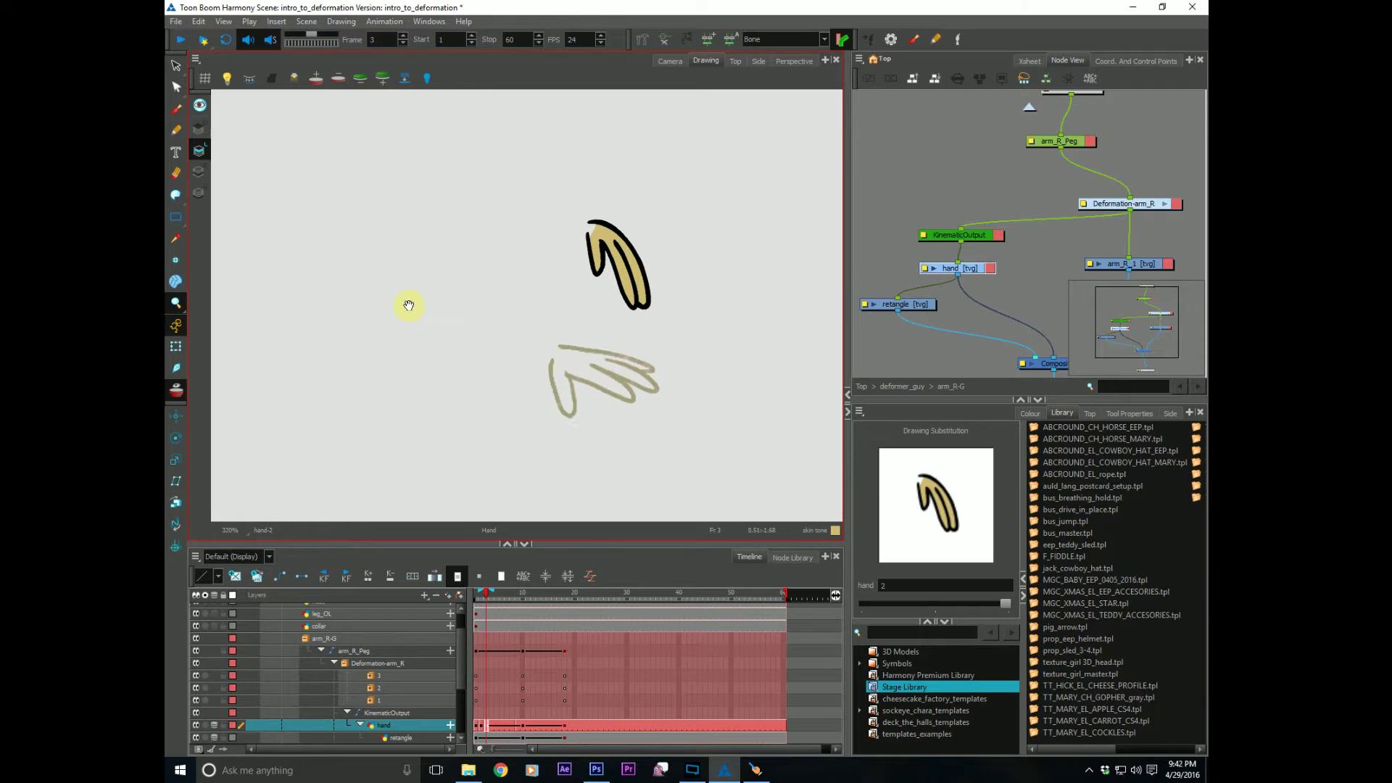
left_click(176, 68)
mouse_move(547, 208)
left_mouse_down()
mouse_move(575, 186)
mouse_move(517, 237)
mouse_move(585, 201)
left_mouse_up()
mouse_move(600, 260)
left_mouse_down()
mouse_move(567, 356)
mouse_move(569, 375)
mouse_move(586, 374)
left_mouse_up()
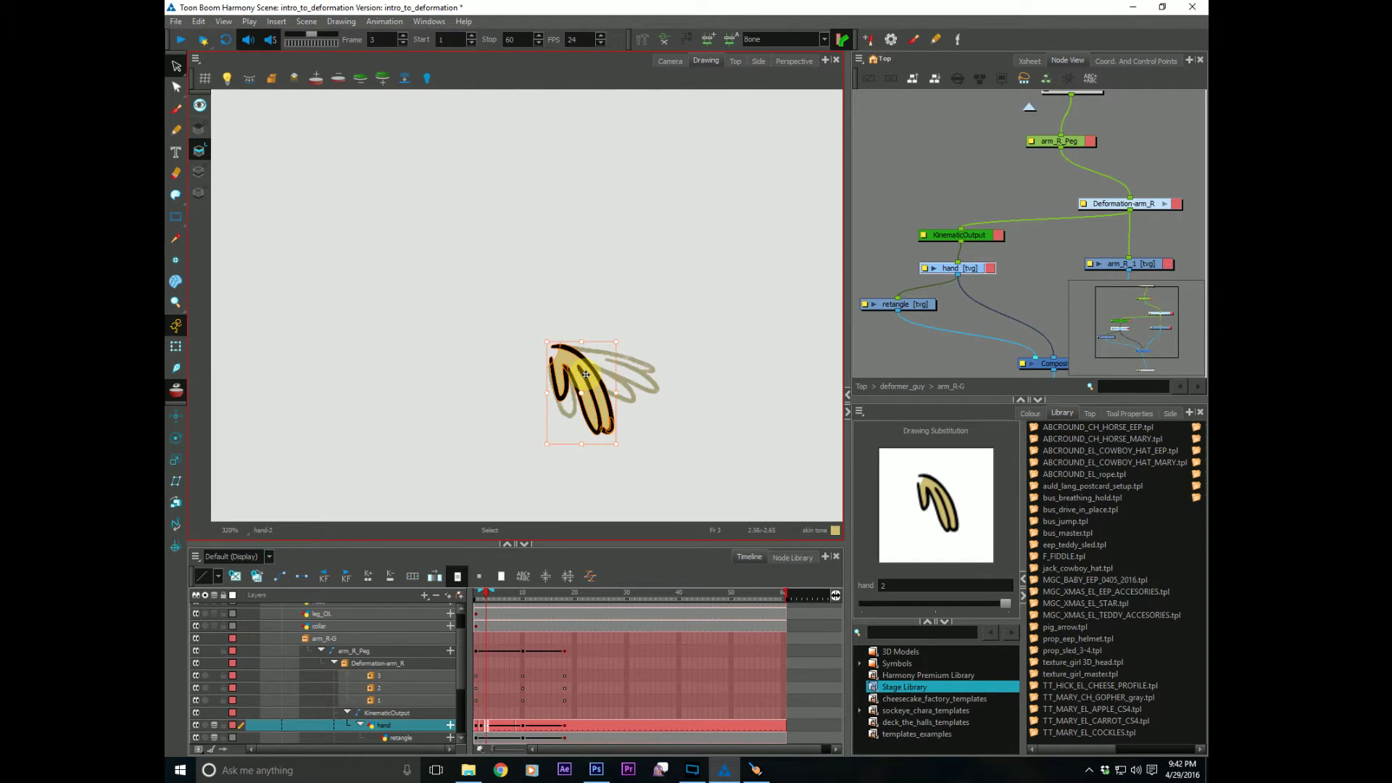
Step: Place the drooping hand's drawing pivot on its wrist with the Drawing Pivot tool
left_click(176, 260)
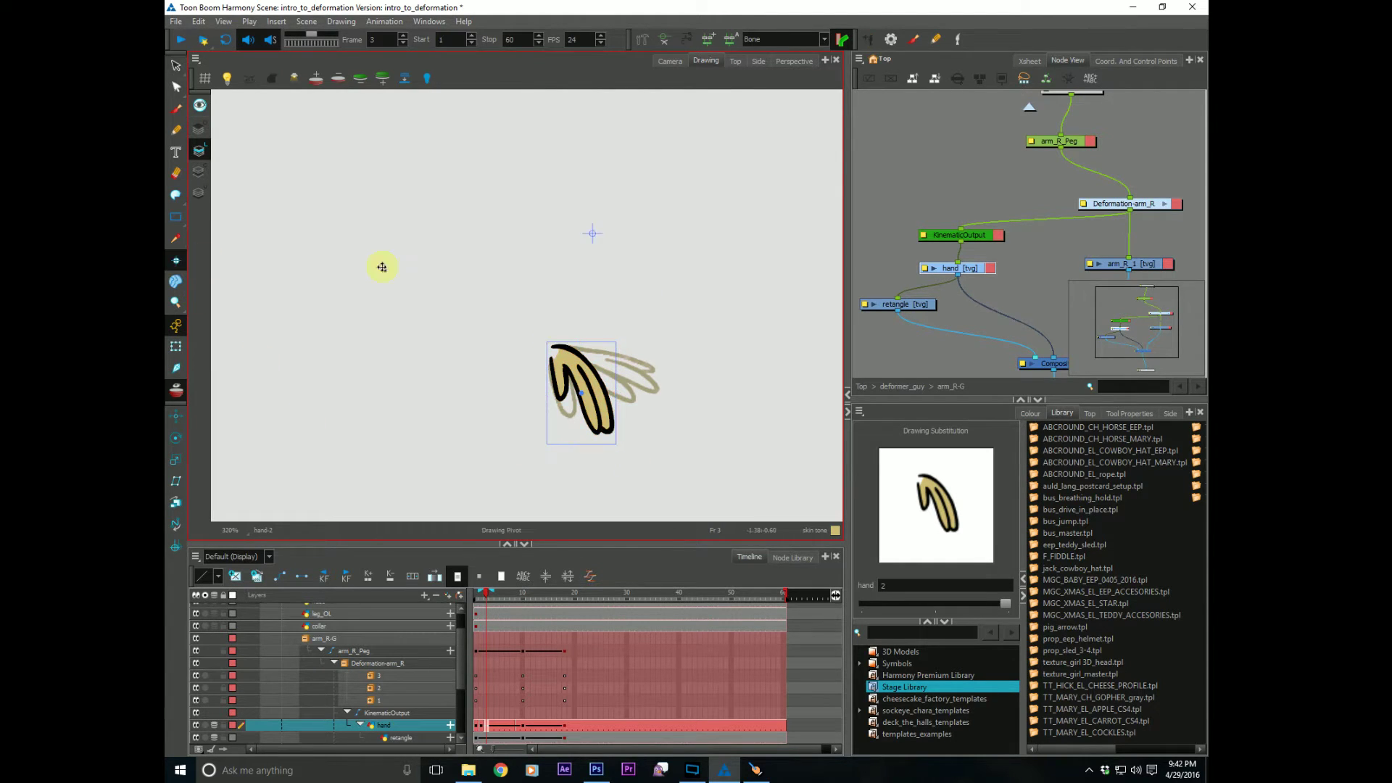
key("bracketleft")
key("bracketright")
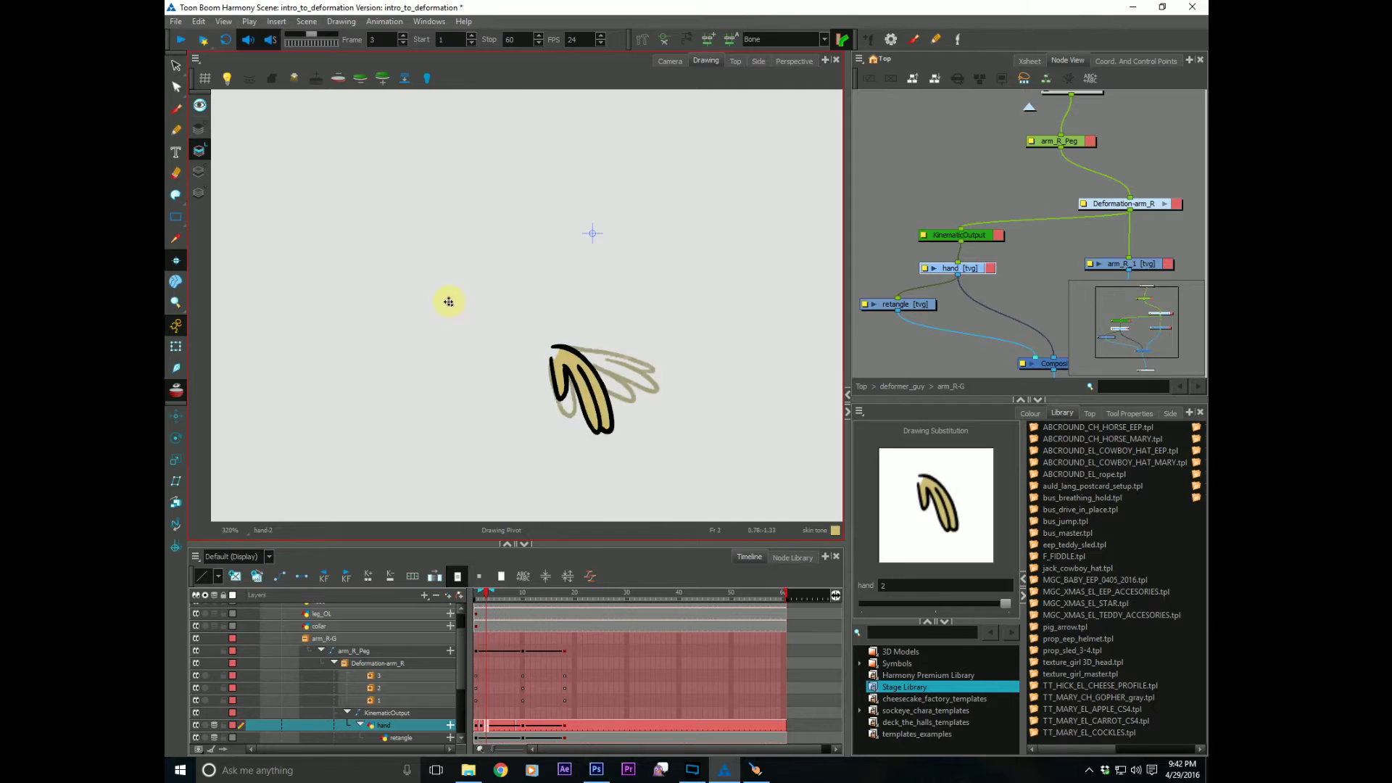
key("bracketleft")
key("bracketright")
left_click(558, 354)
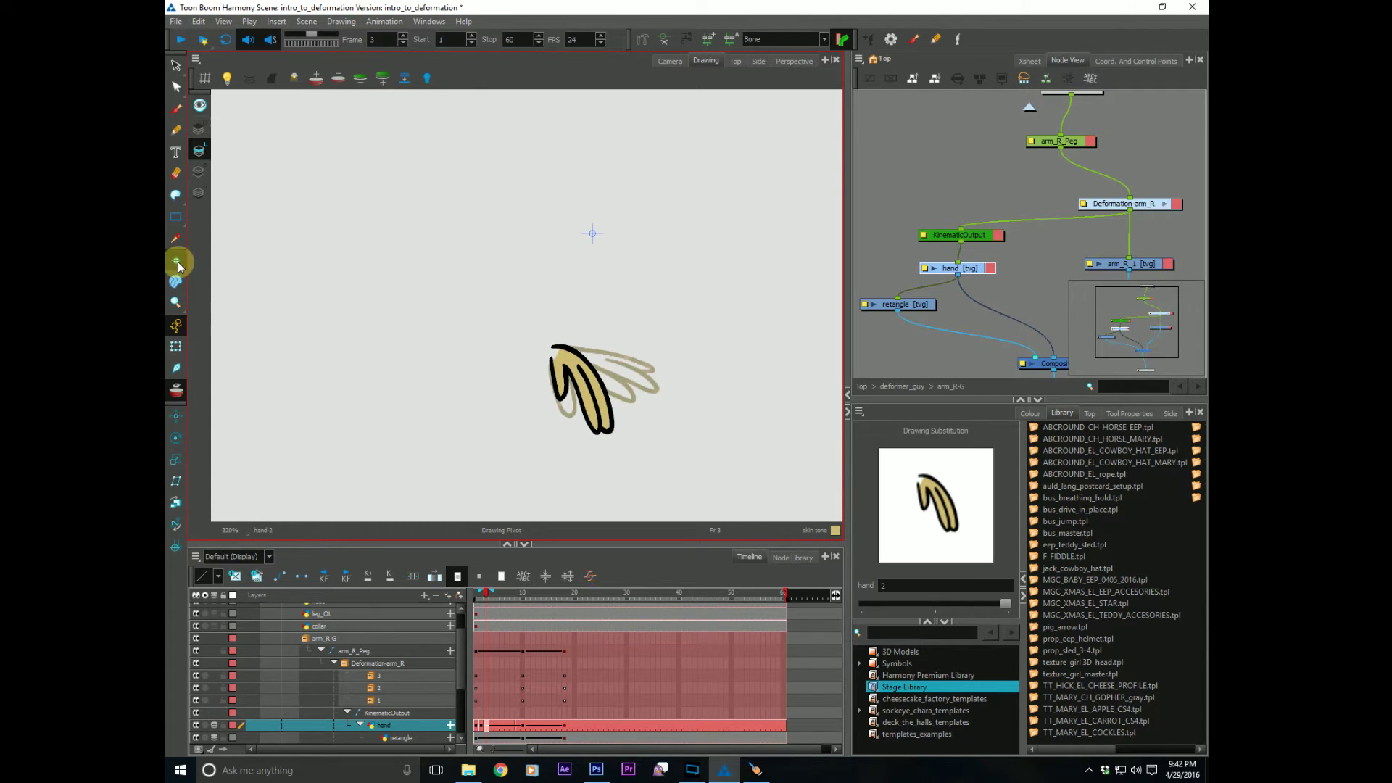
Step: Flip between frames 2 and 3, comparing the wrist and pivot alignment of the two hand drawings
key("comma")
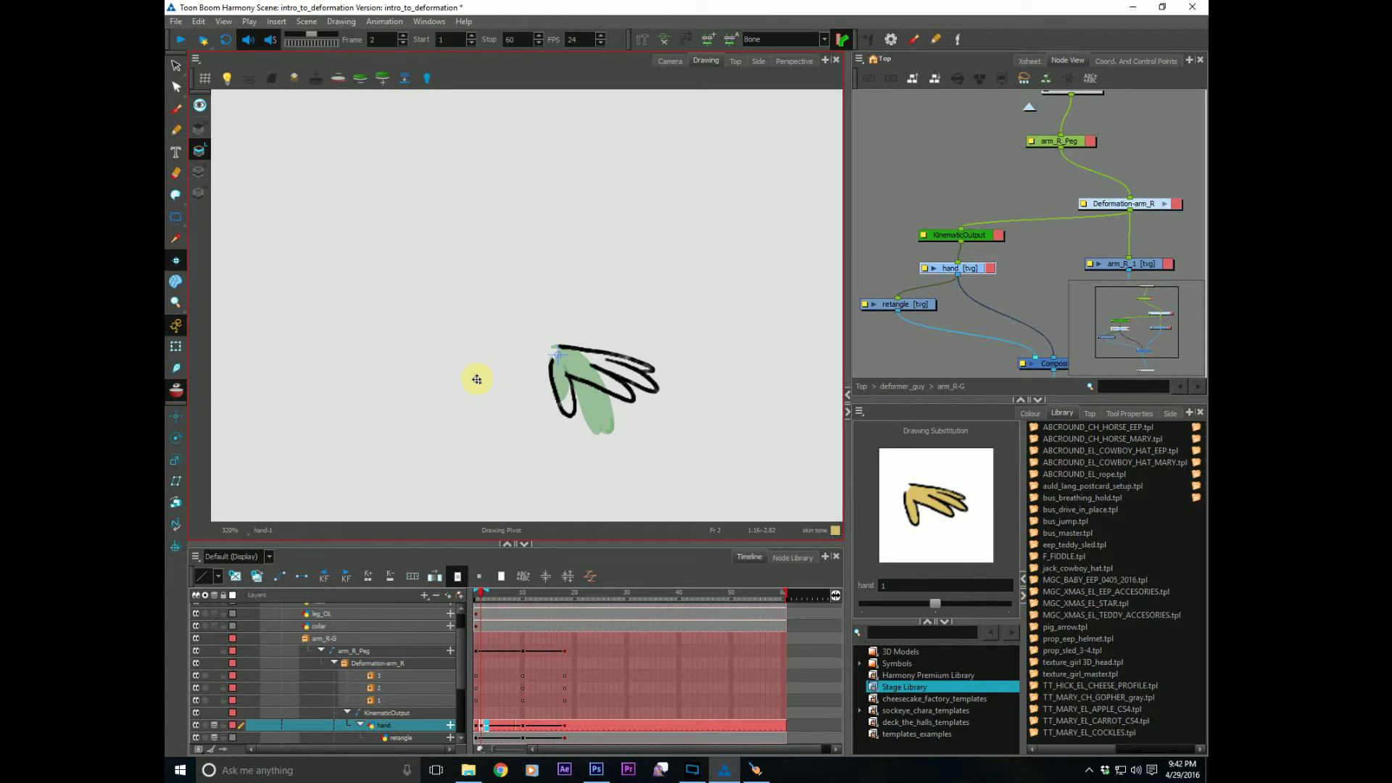
key("period")
key("comma")
key("period")
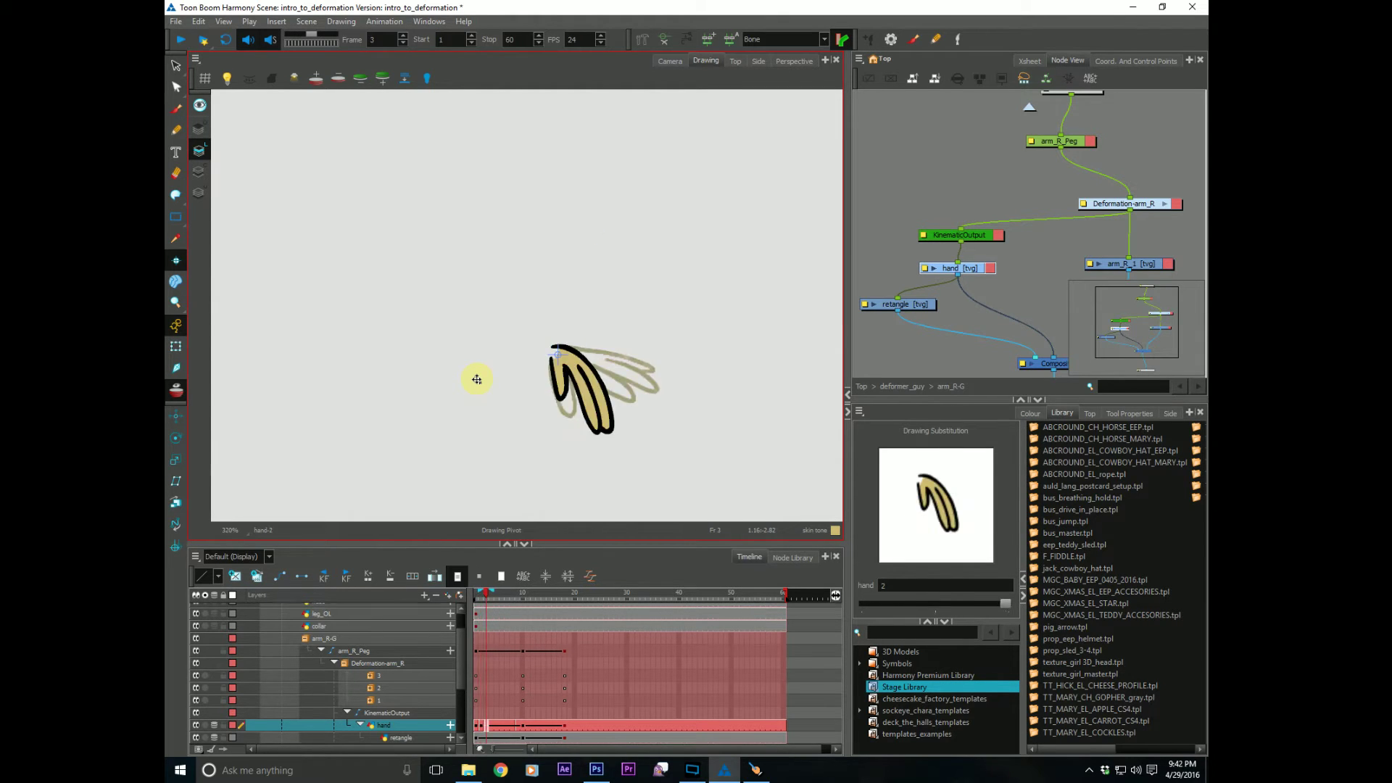
key("comma")
key("period")
key("comma")
key("period")
key("comma")
key("period")
key("comma")
Step: Return to the Camera view and step through frames 2 to 7, examining how the drooping hand follows the wrist
left_click(669, 61)
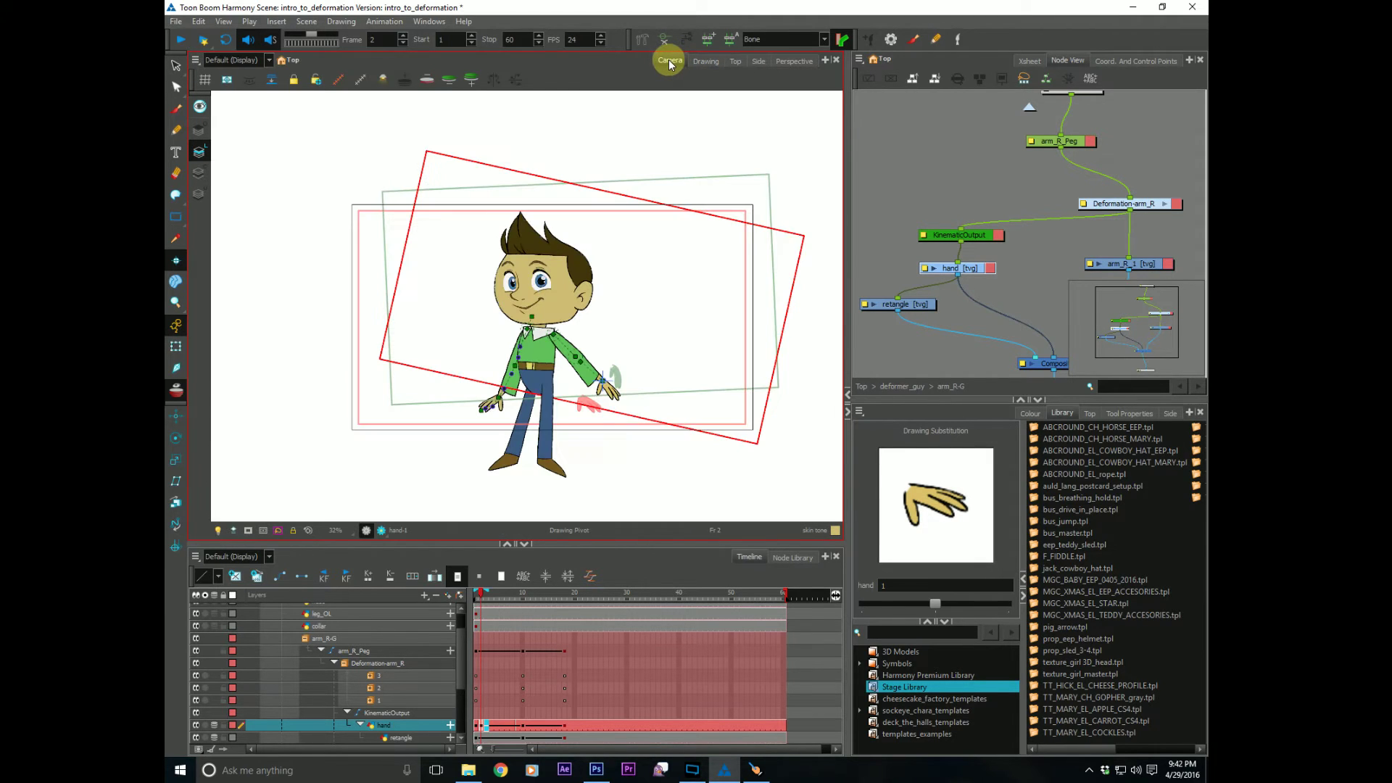
left_click(485, 593)
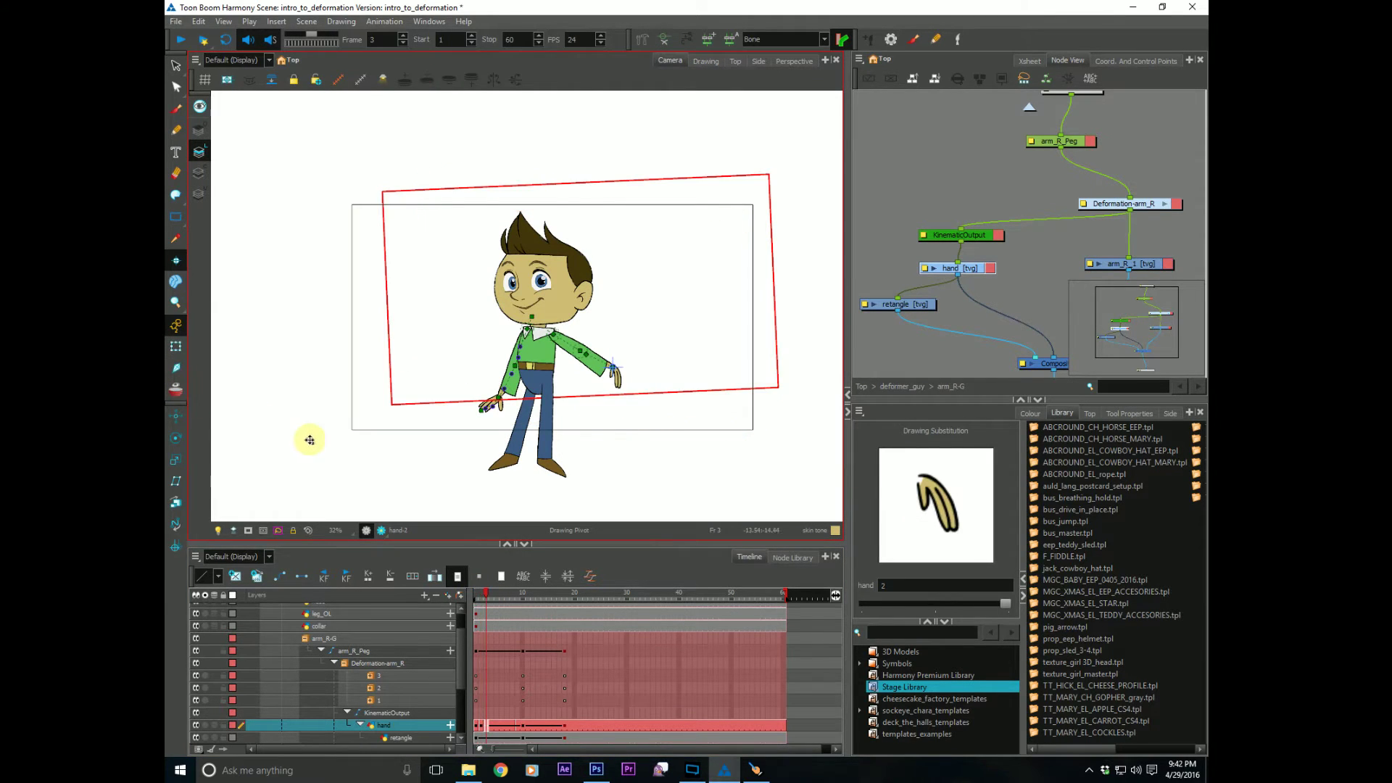
key("comma")
key("period")
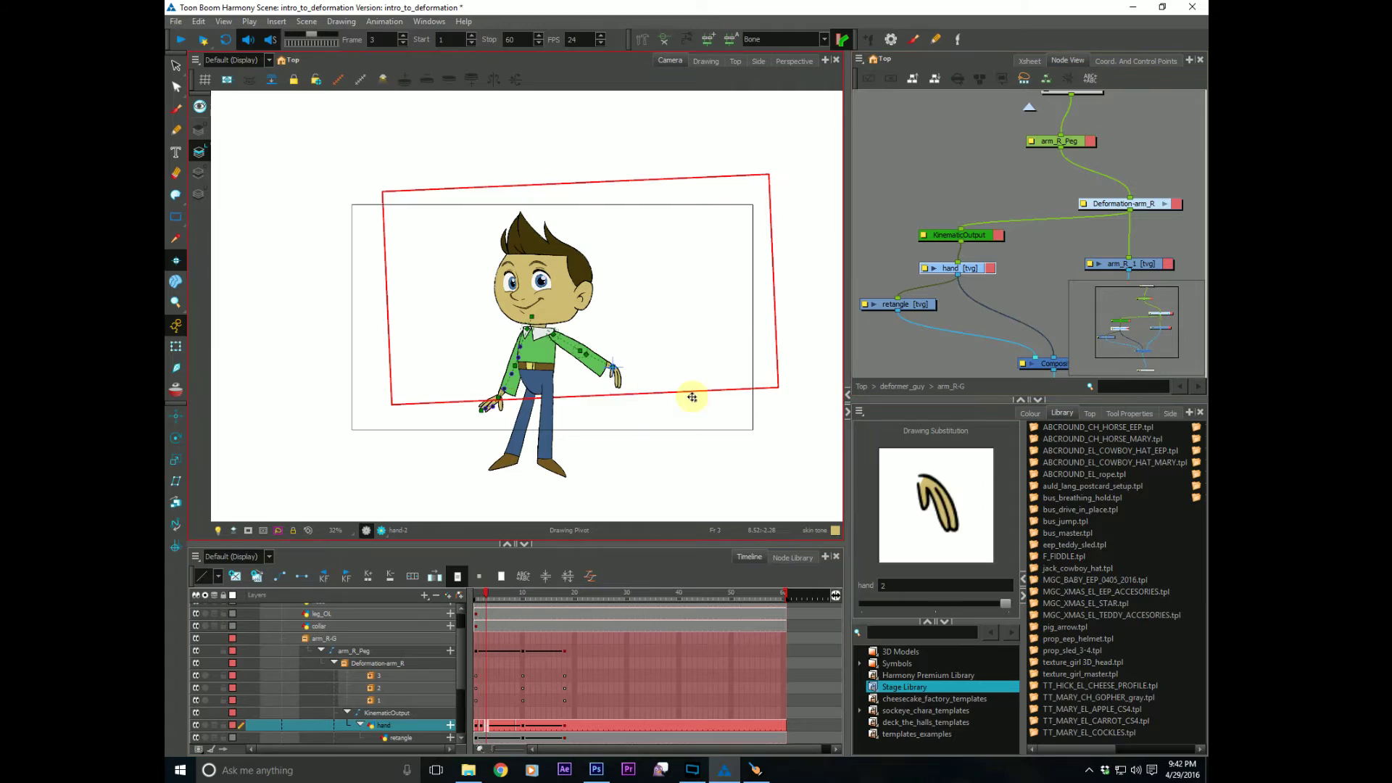
key("comma")
key("period")
key("period")
key("period")
key("period")
key("period")
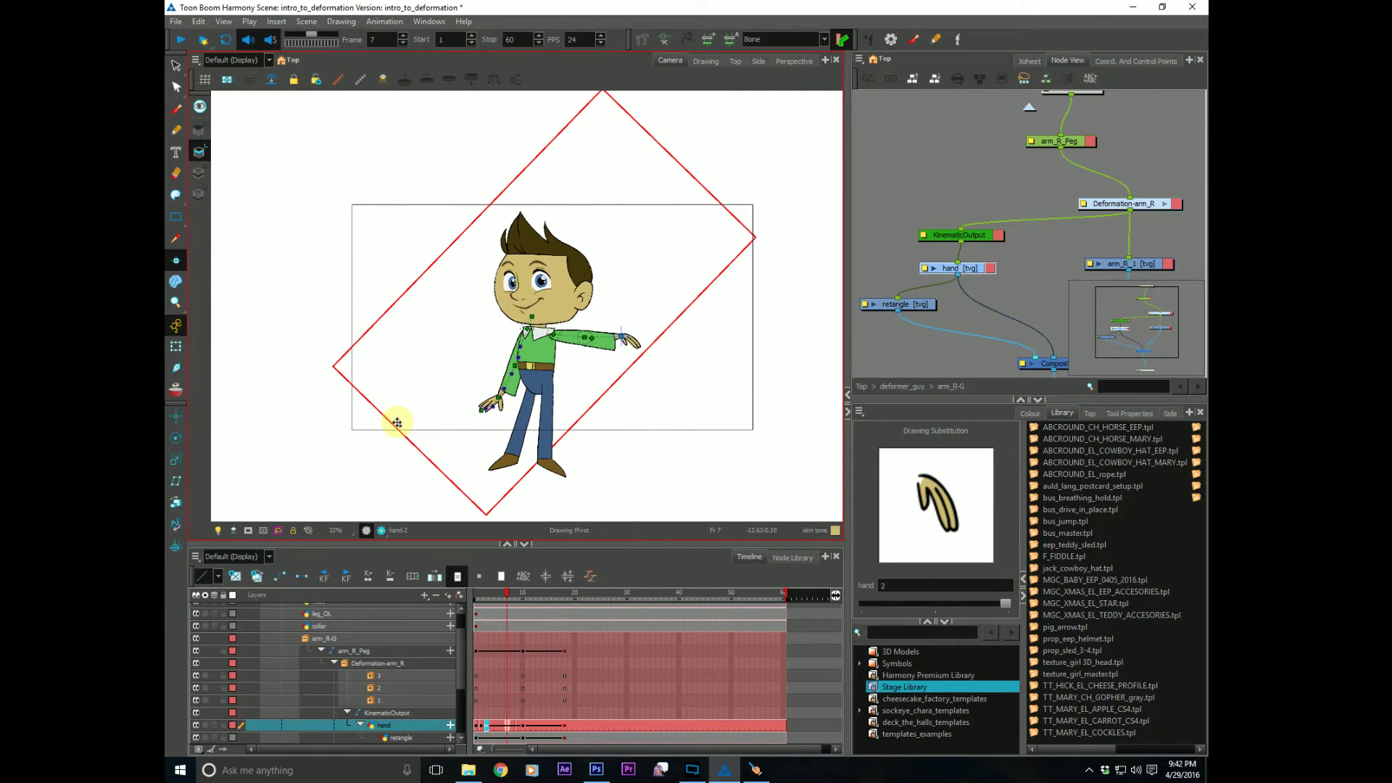
Step: Disable the retangle drawing node and play back the arm raise from the first frames
left_click(880, 303)
key("d")
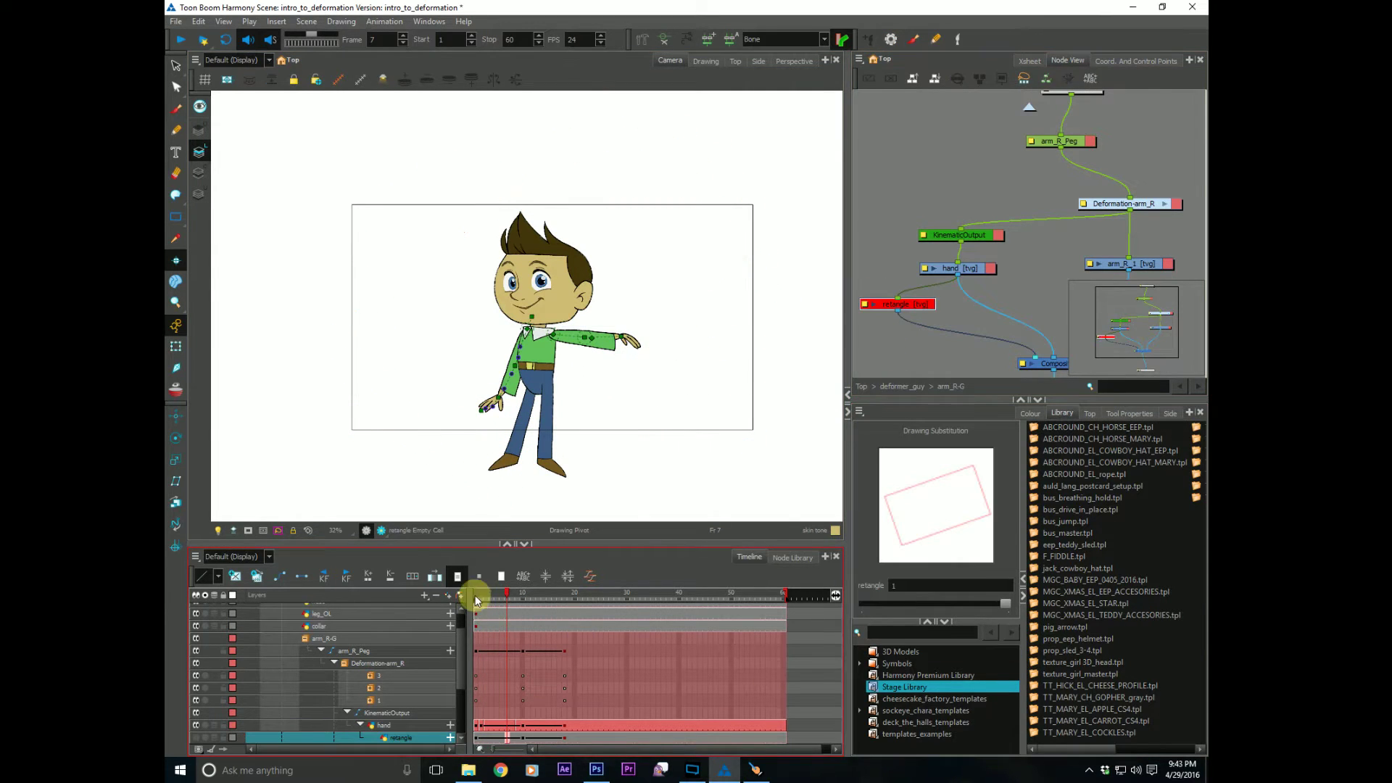
left_click_drag(485, 593, 454, 585)
key("Return")
left_click(410, 533)
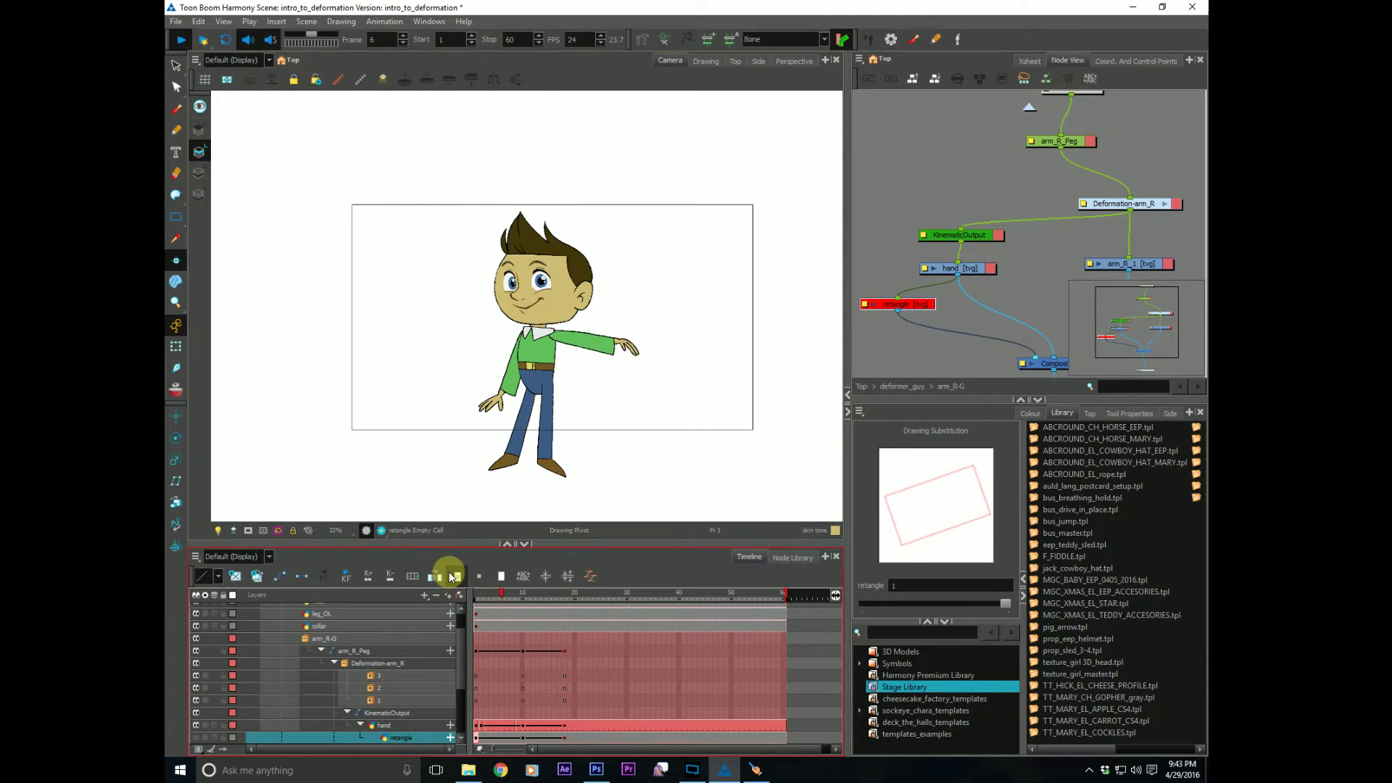
key("Return")
left_click(480, 594)
key("Return")
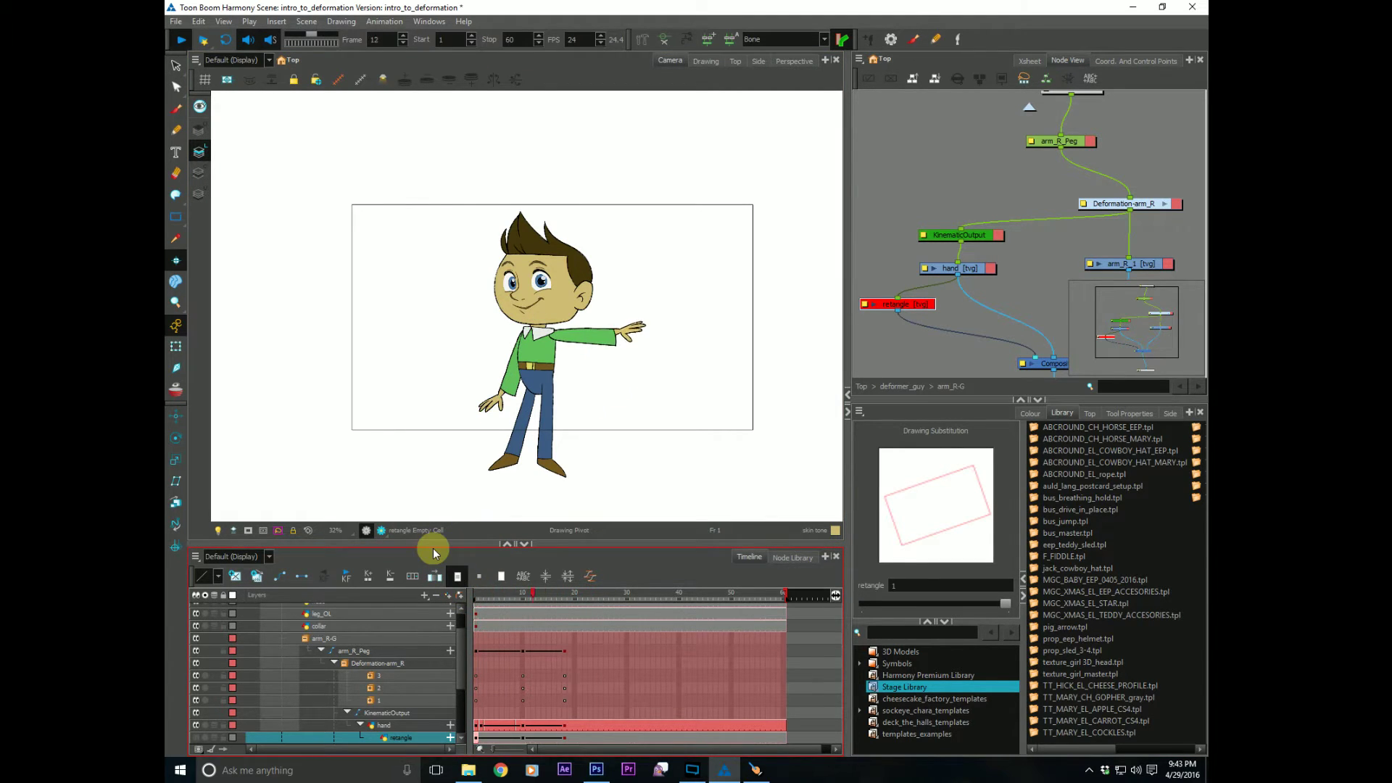
key("Return")
Step: Examine the hand's attachment to the arm up close, frame by frame from frame 5 to frame 10
left_click(496, 594)
key("alt+z")
left_click(575, 363)
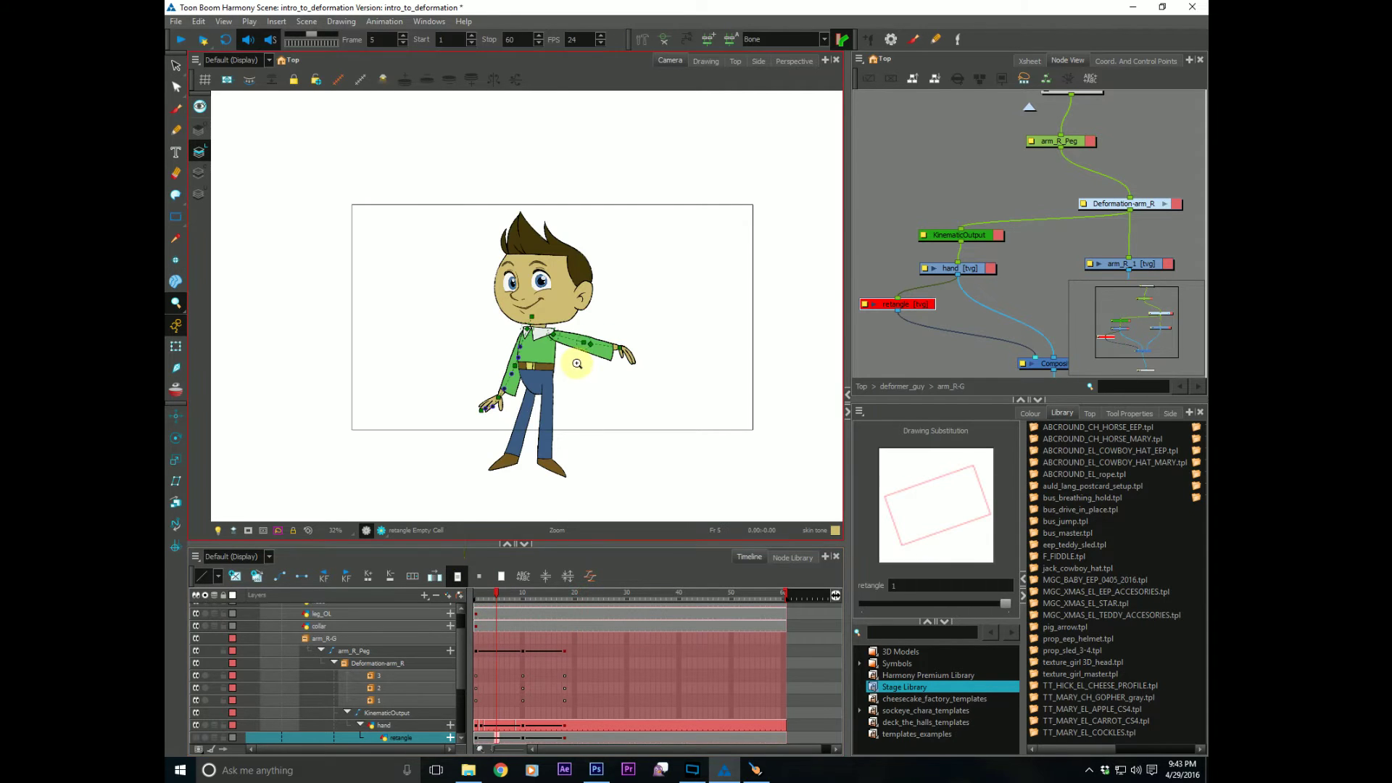
left_click(570, 359)
left_click_drag(583, 360, 426, 324)
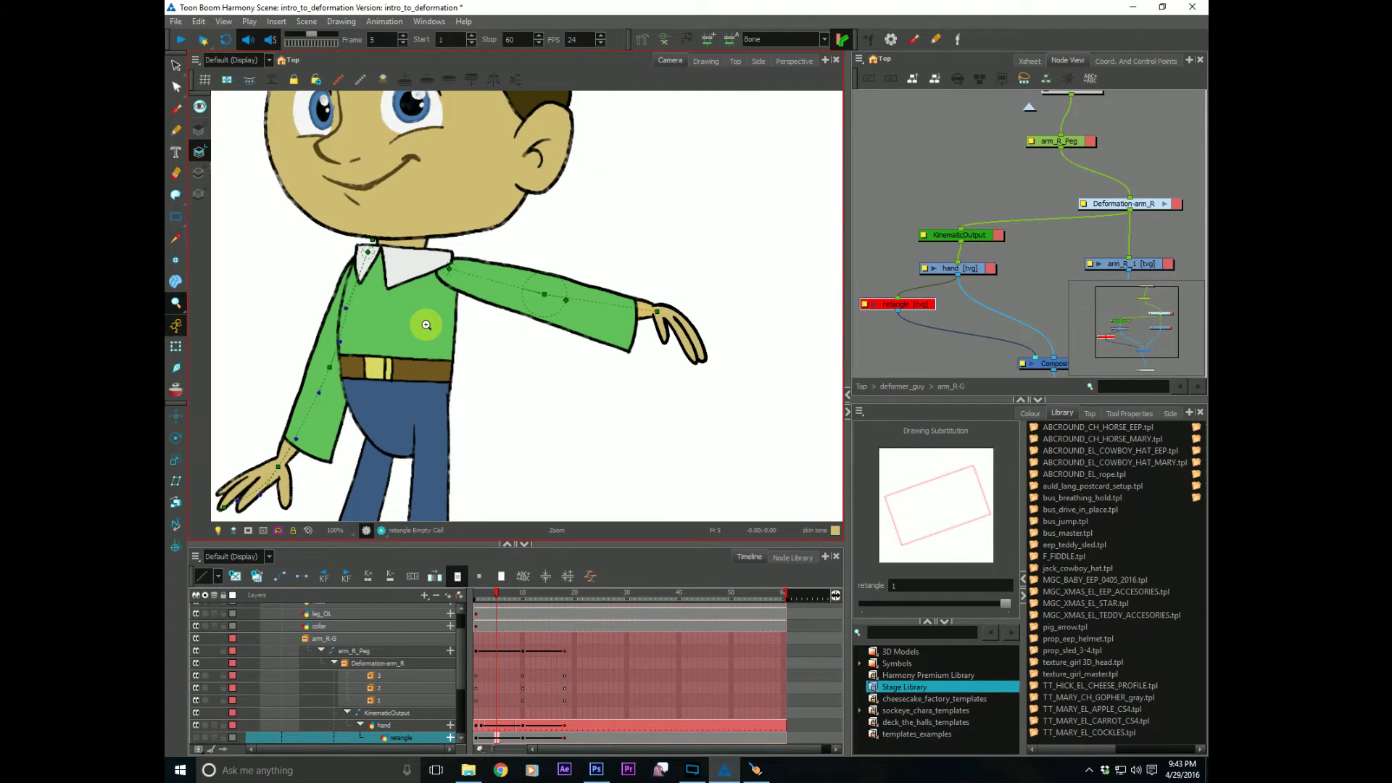
key("period")
key("period")
key("period")
key("period")
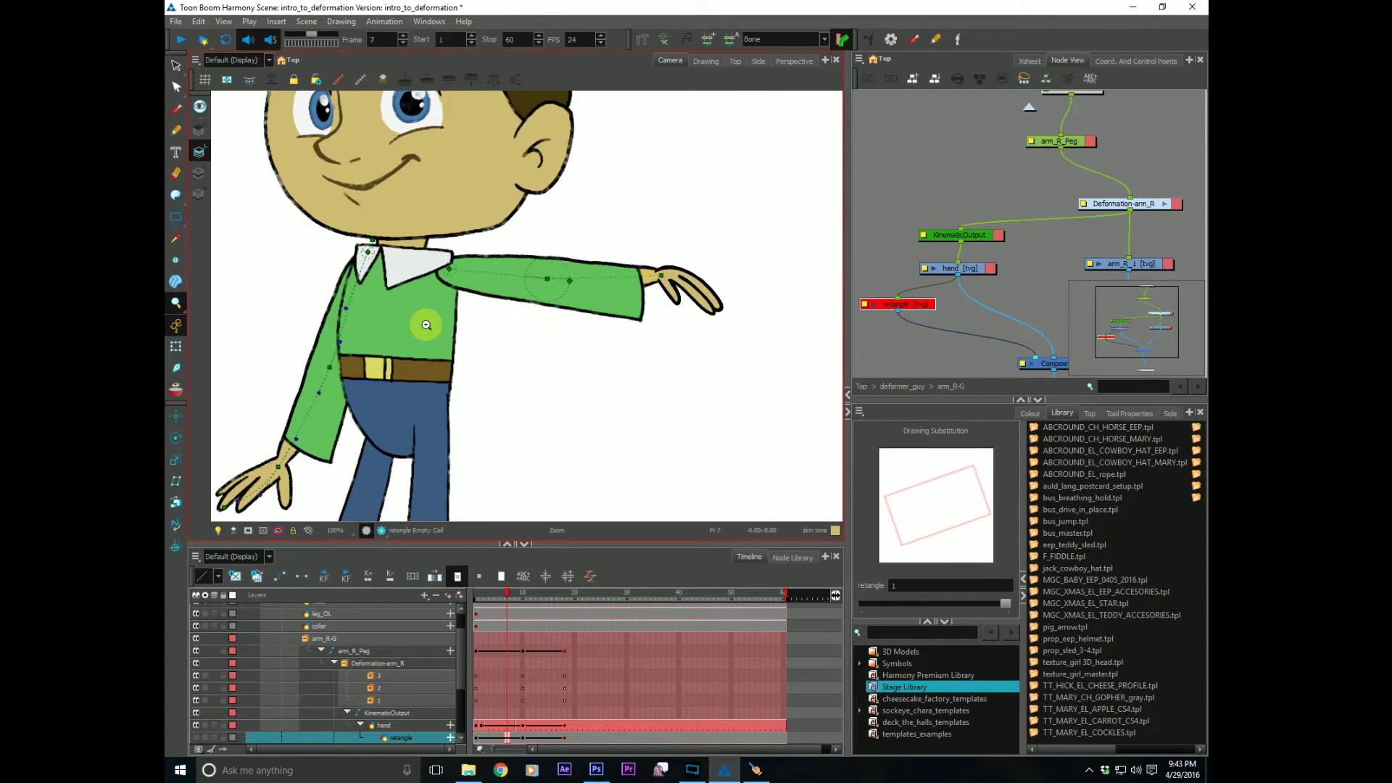
key("period")
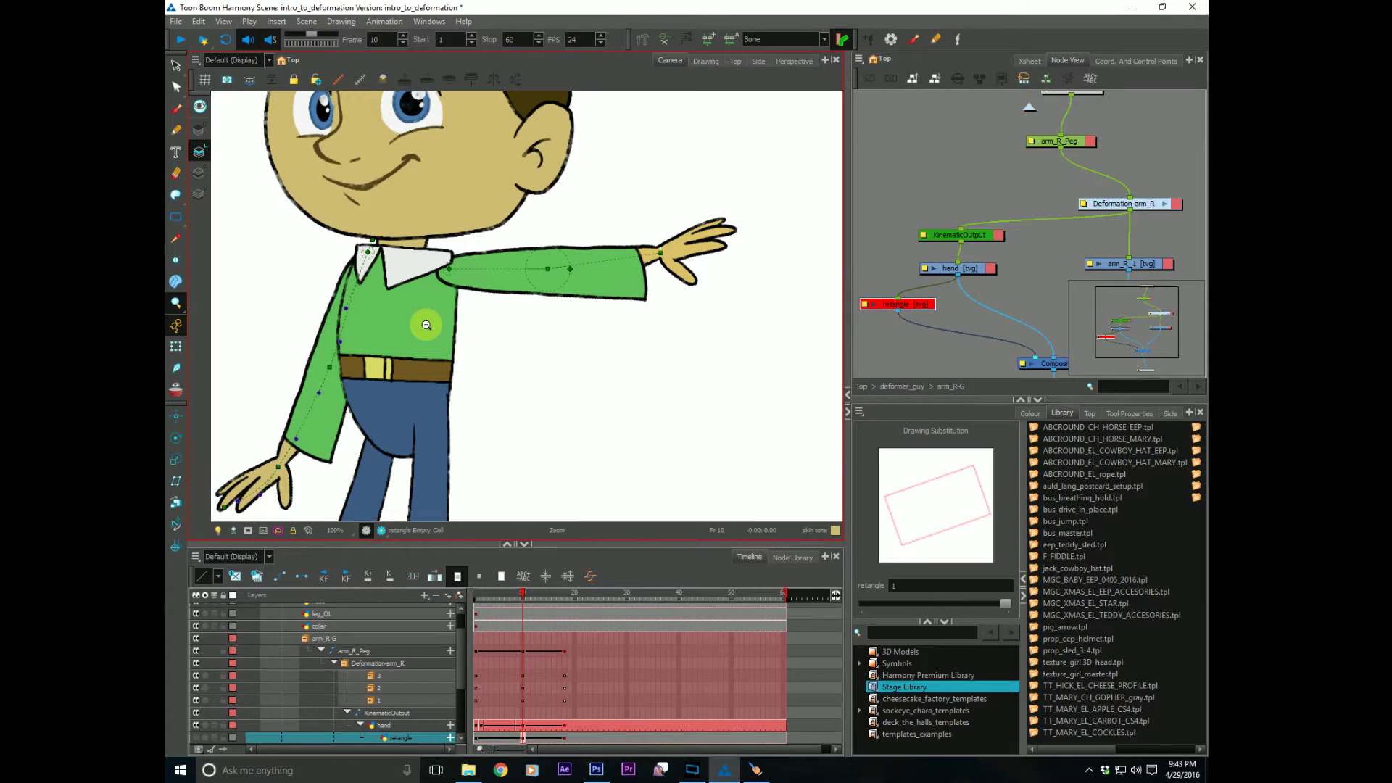
Step: Check the hand's pivot at frame 10 and create an empty drawing there on the hand layer
left_click(517, 725)
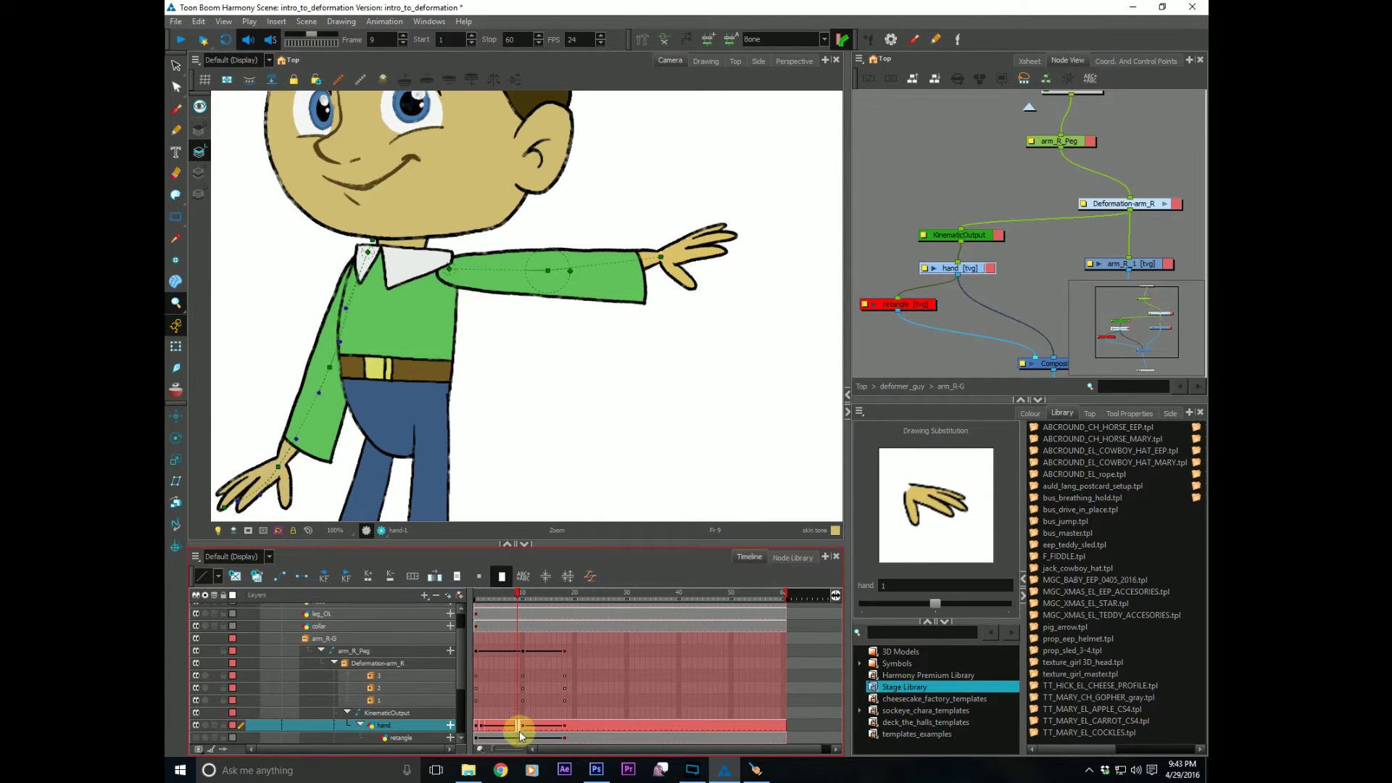
left_click(523, 725)
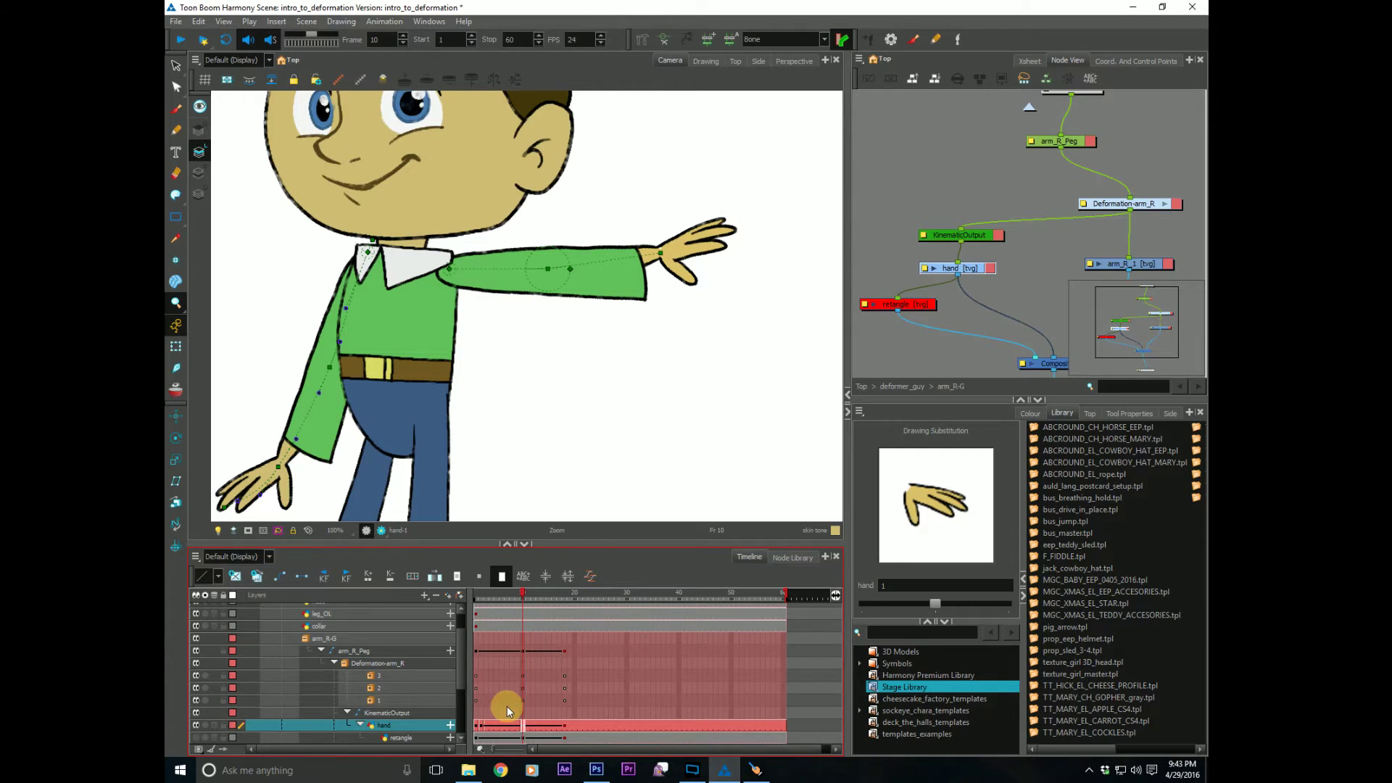
left_click(175, 347)
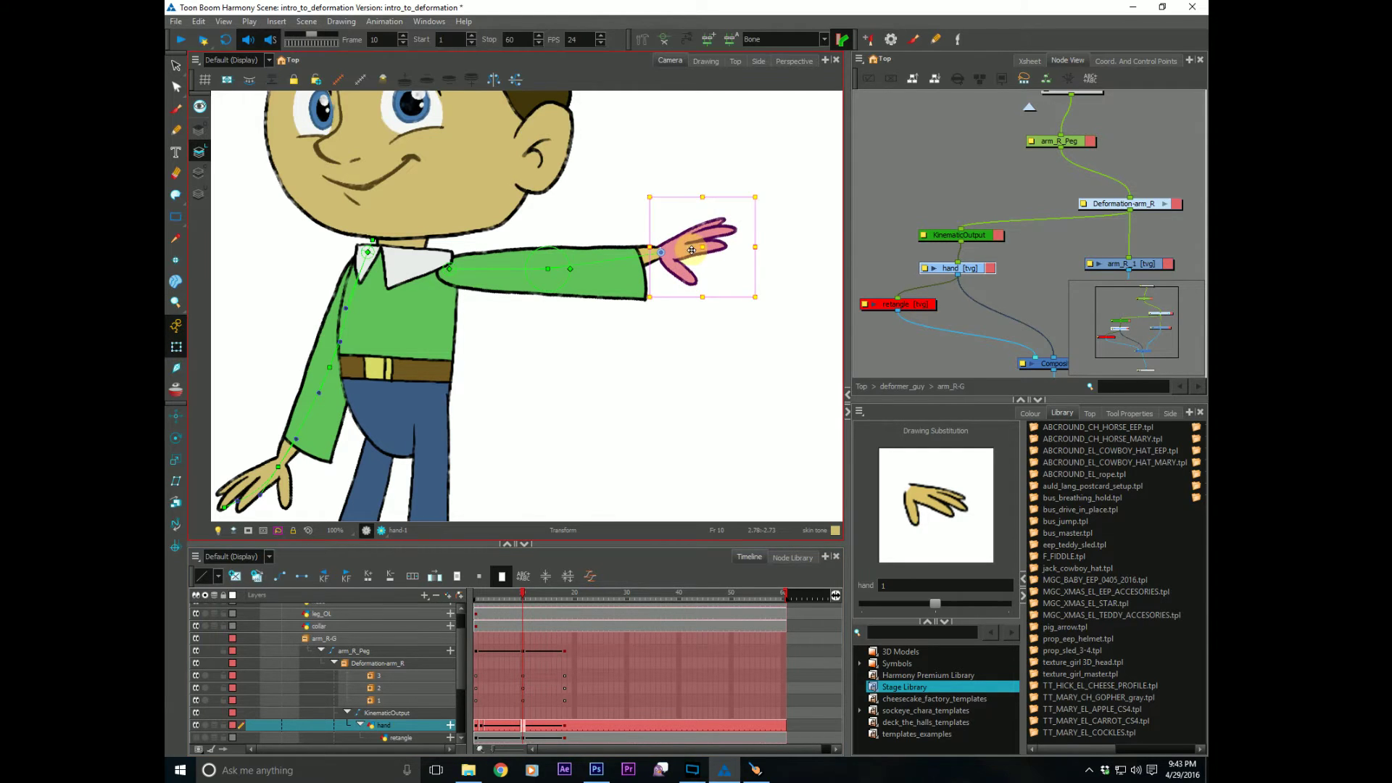
left_click_drag(664, 371, 667, 384)
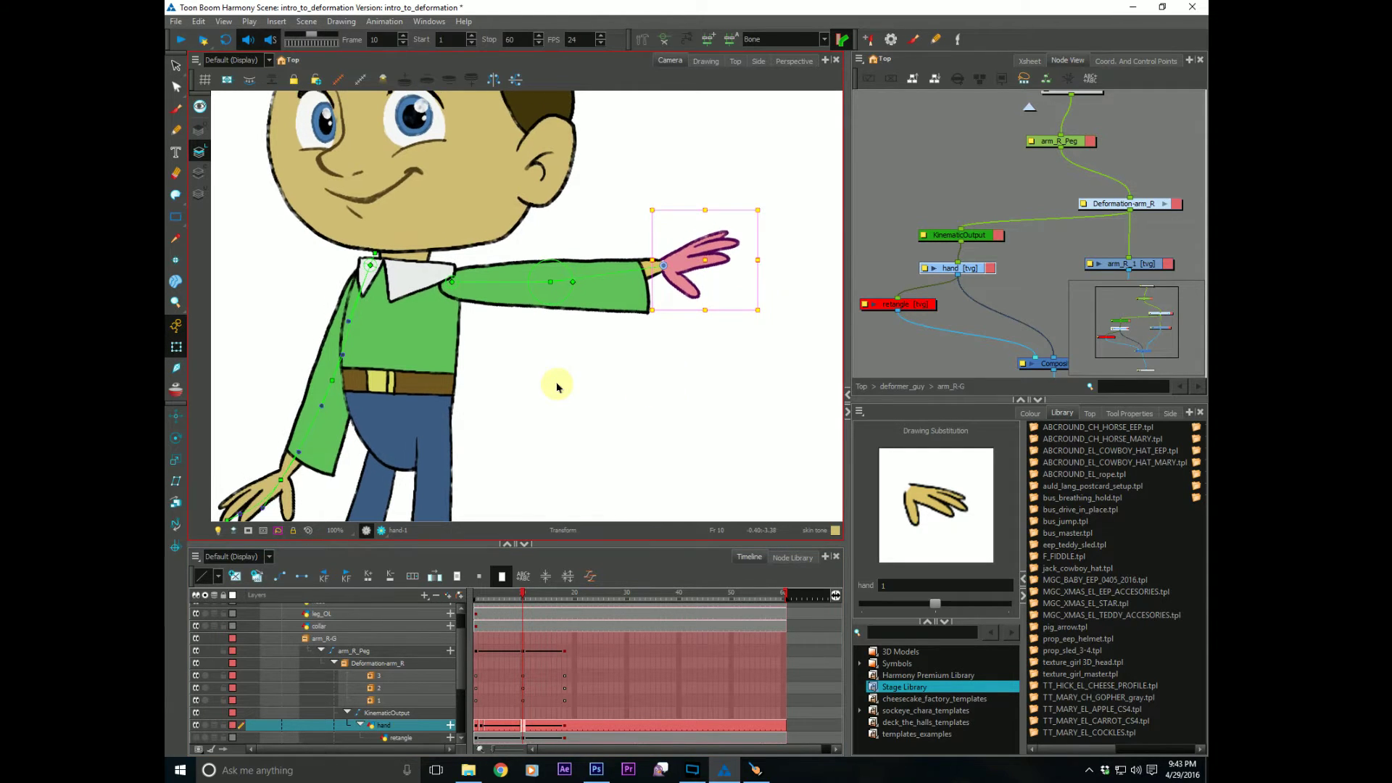
left_click(175, 262)
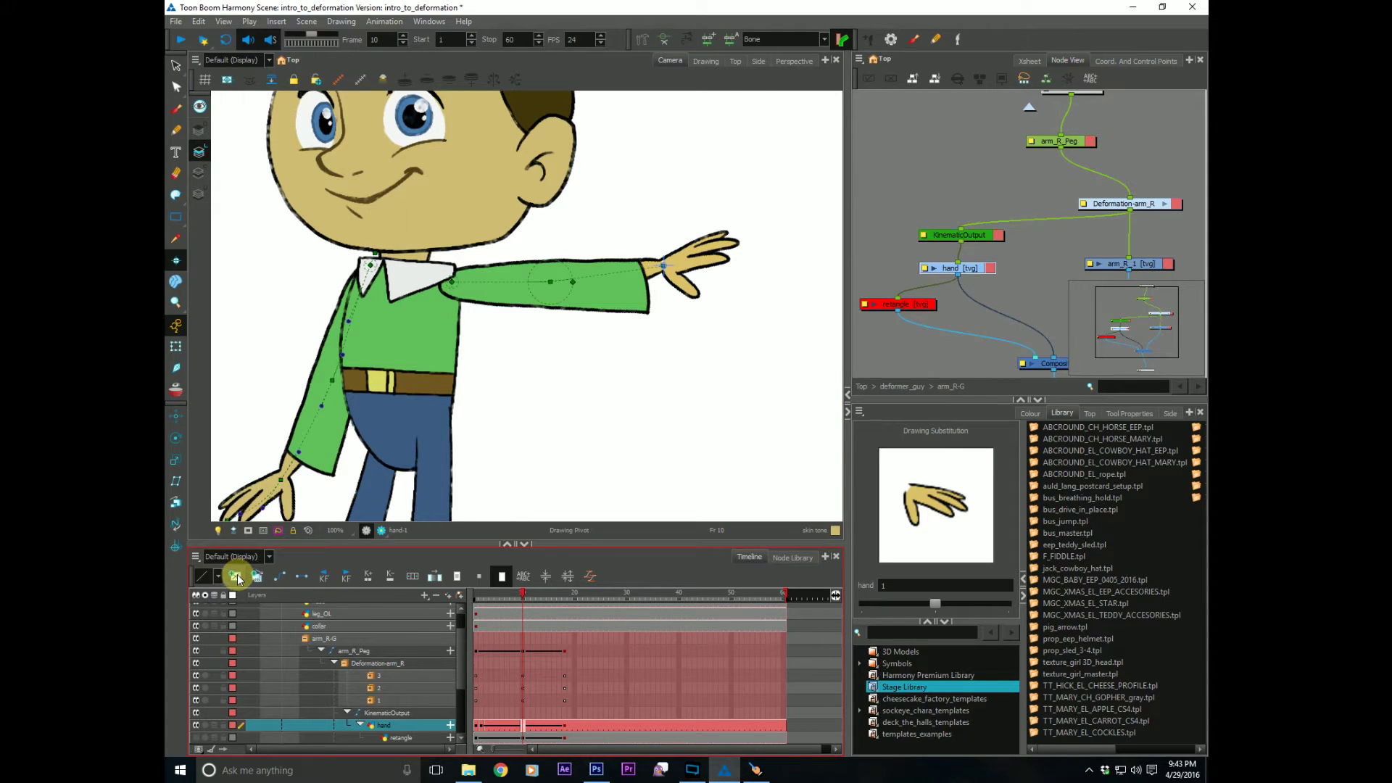
left_click(234, 577)
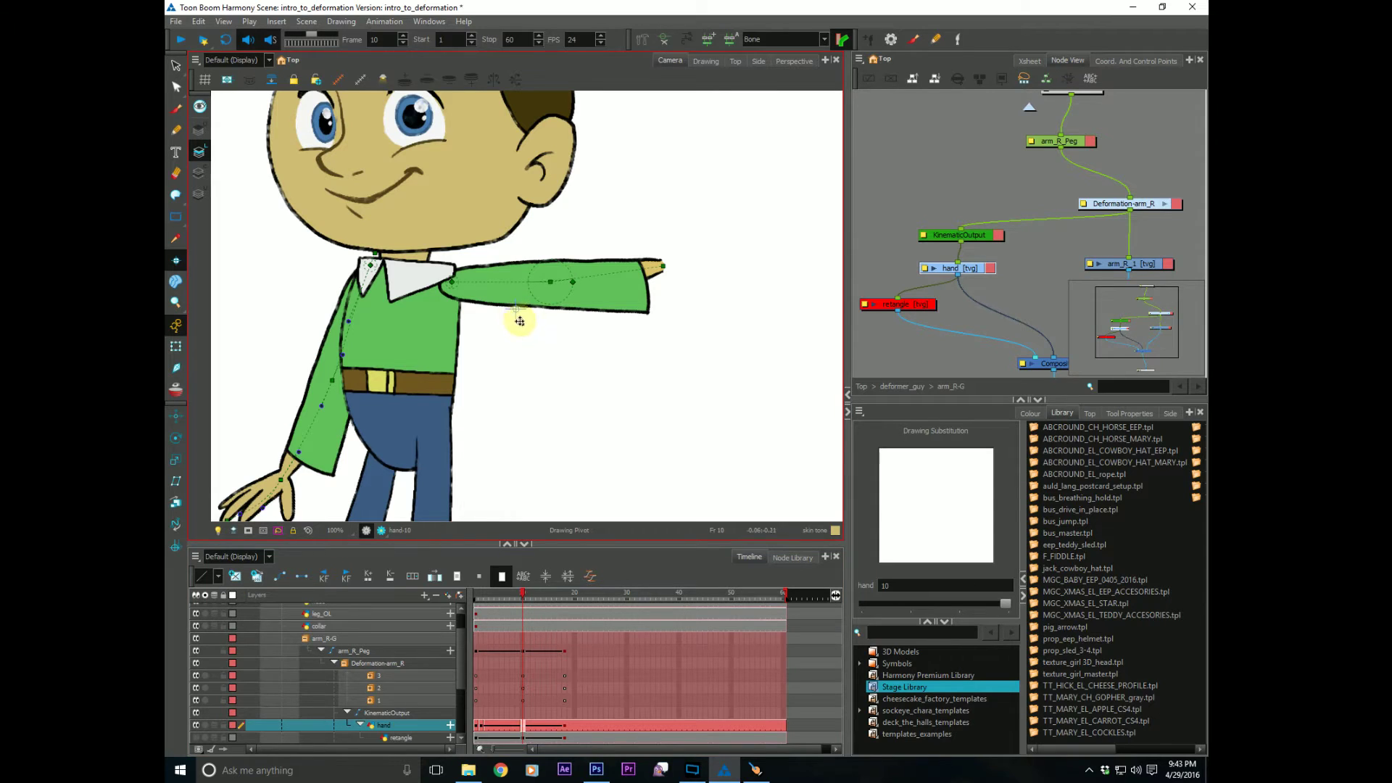
Step: Examine the pivot position of the empty hand drawing relative to the camera frame with the Drawing Pivot tool
left_click_drag(523, 334, 534, 339)
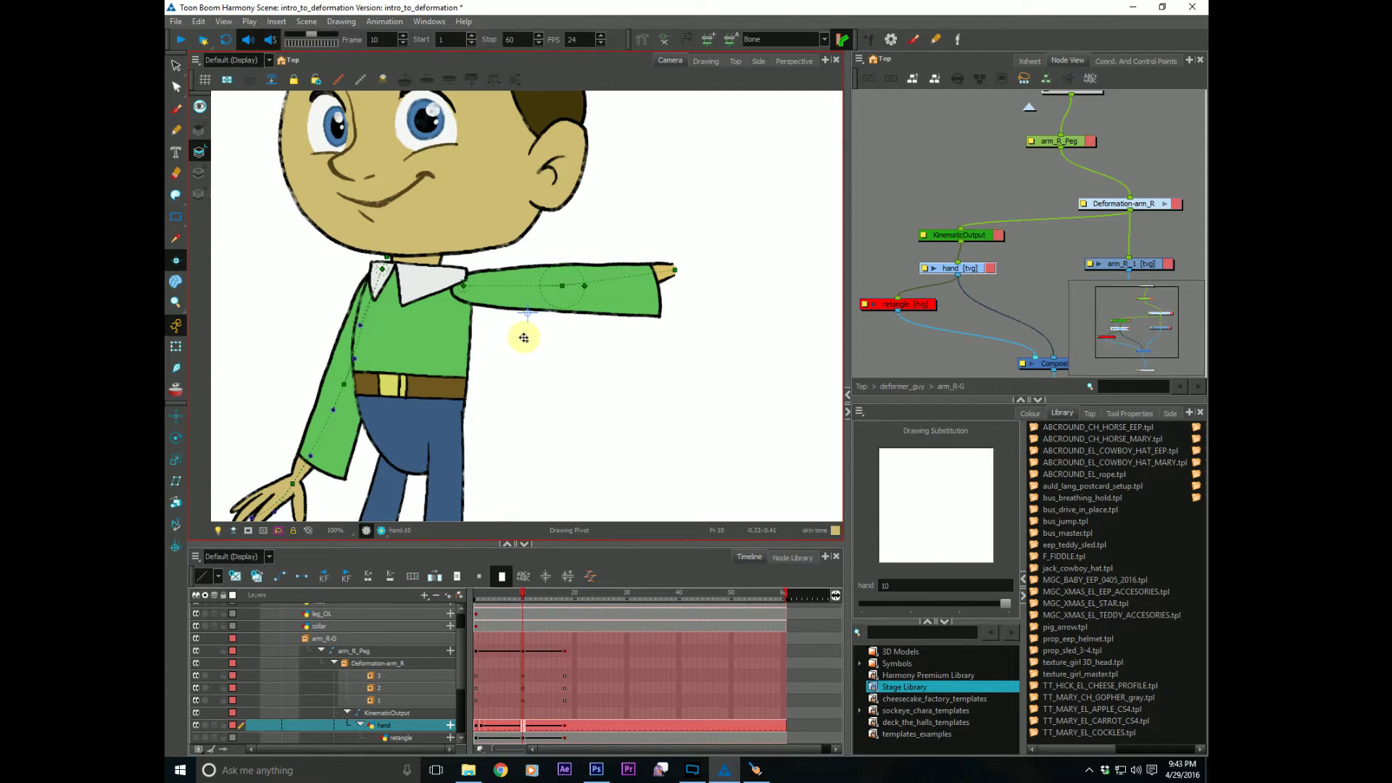
key("alt+z")
left_click(524, 341, "alt")
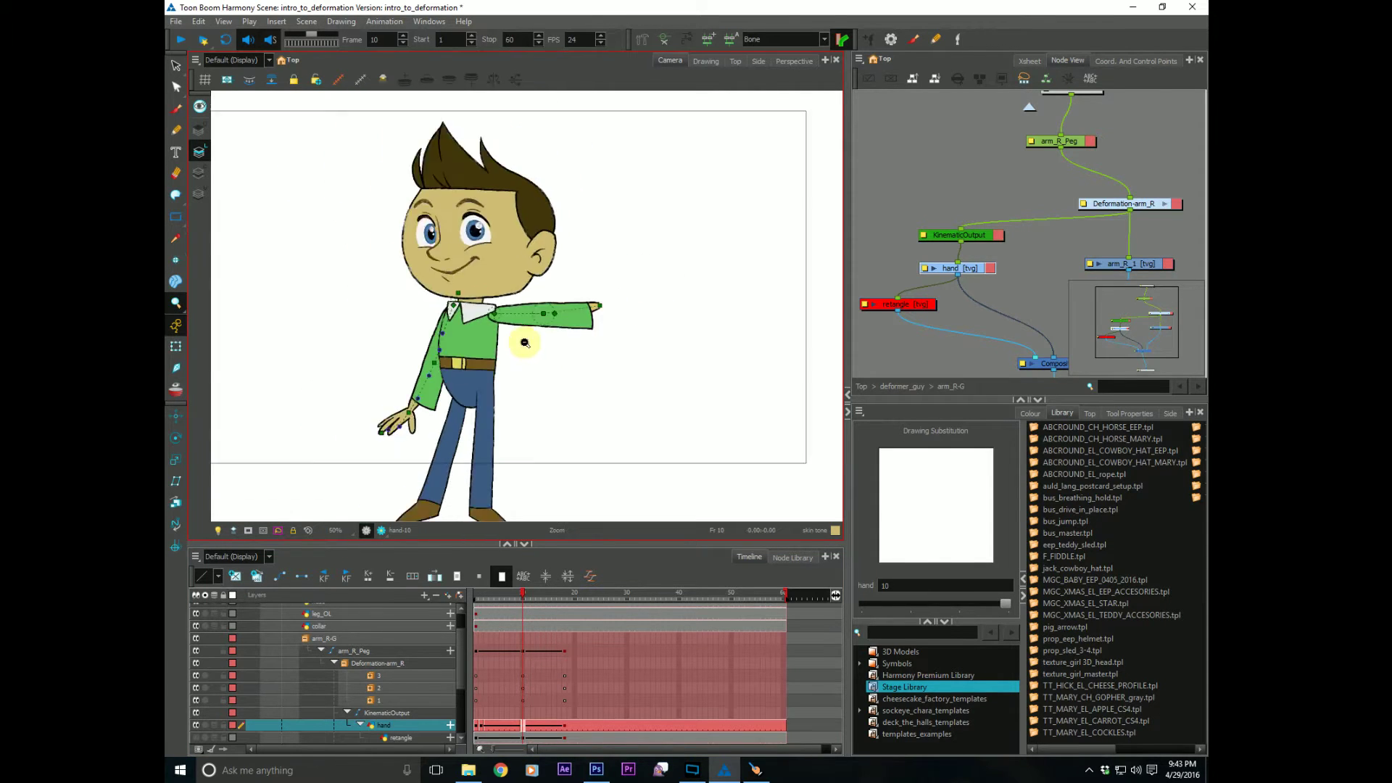
left_click(524, 340, "alt")
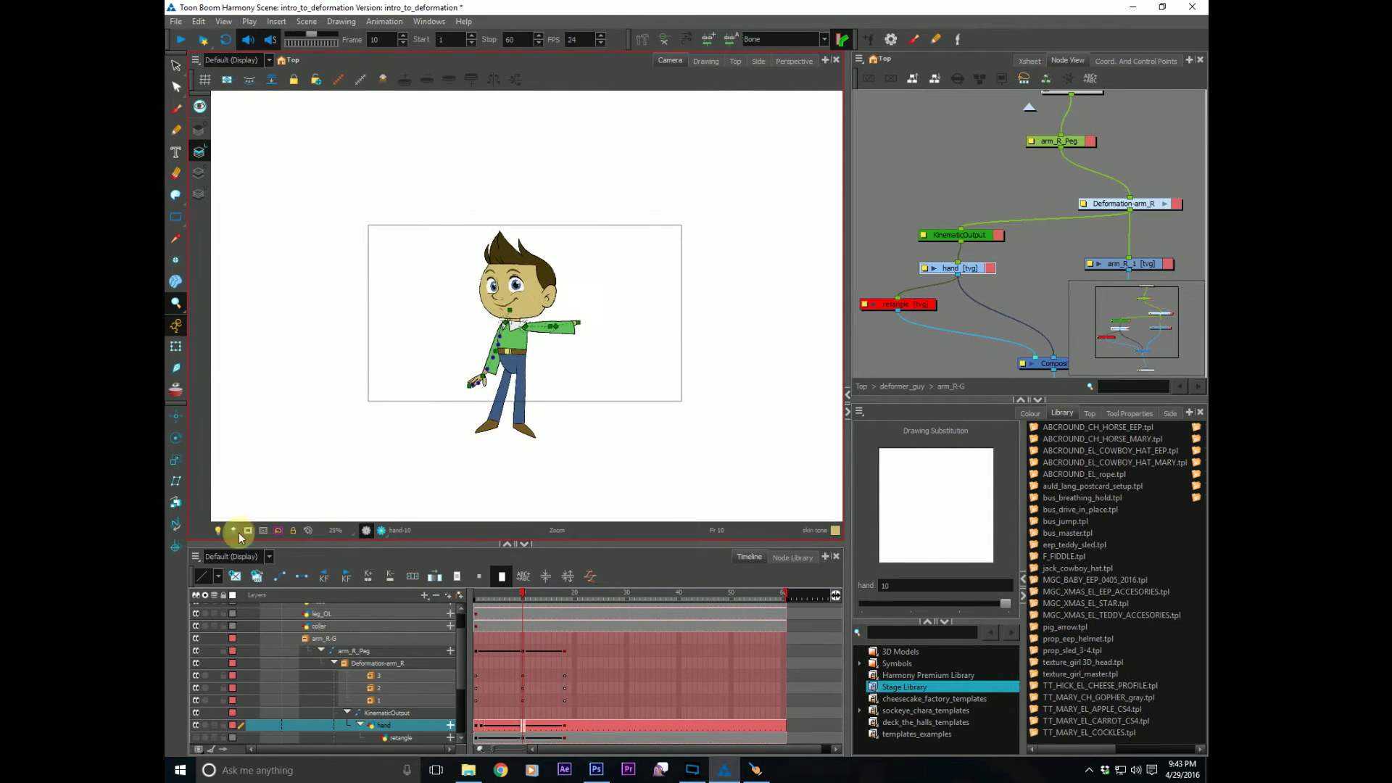
left_click(175, 259)
left_click(538, 337)
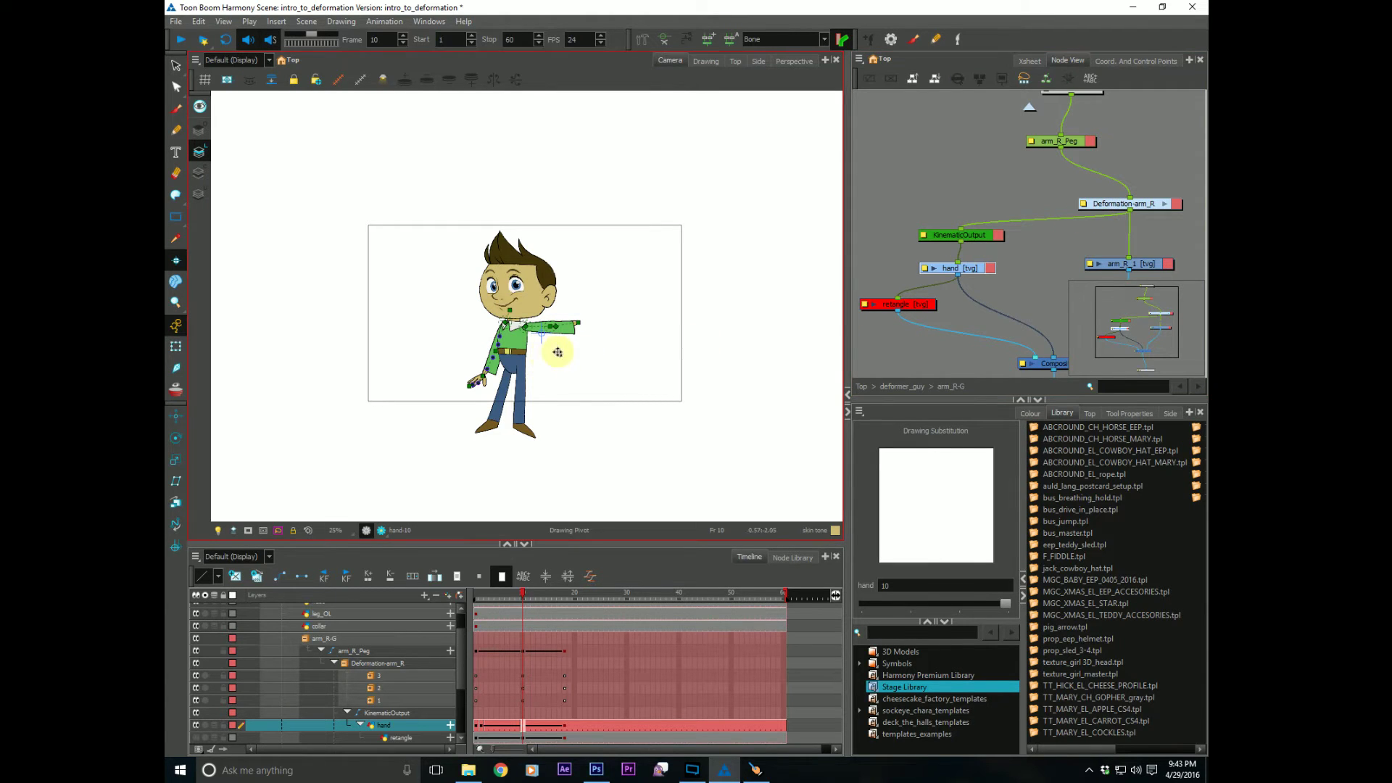
Step: Place the drawing pivot of the empty hand drawing at frame 10 on the raised arm's wrist point with the Drawing Pivot tool
key("alt+z")
scroll(555, 344, "up", 4)
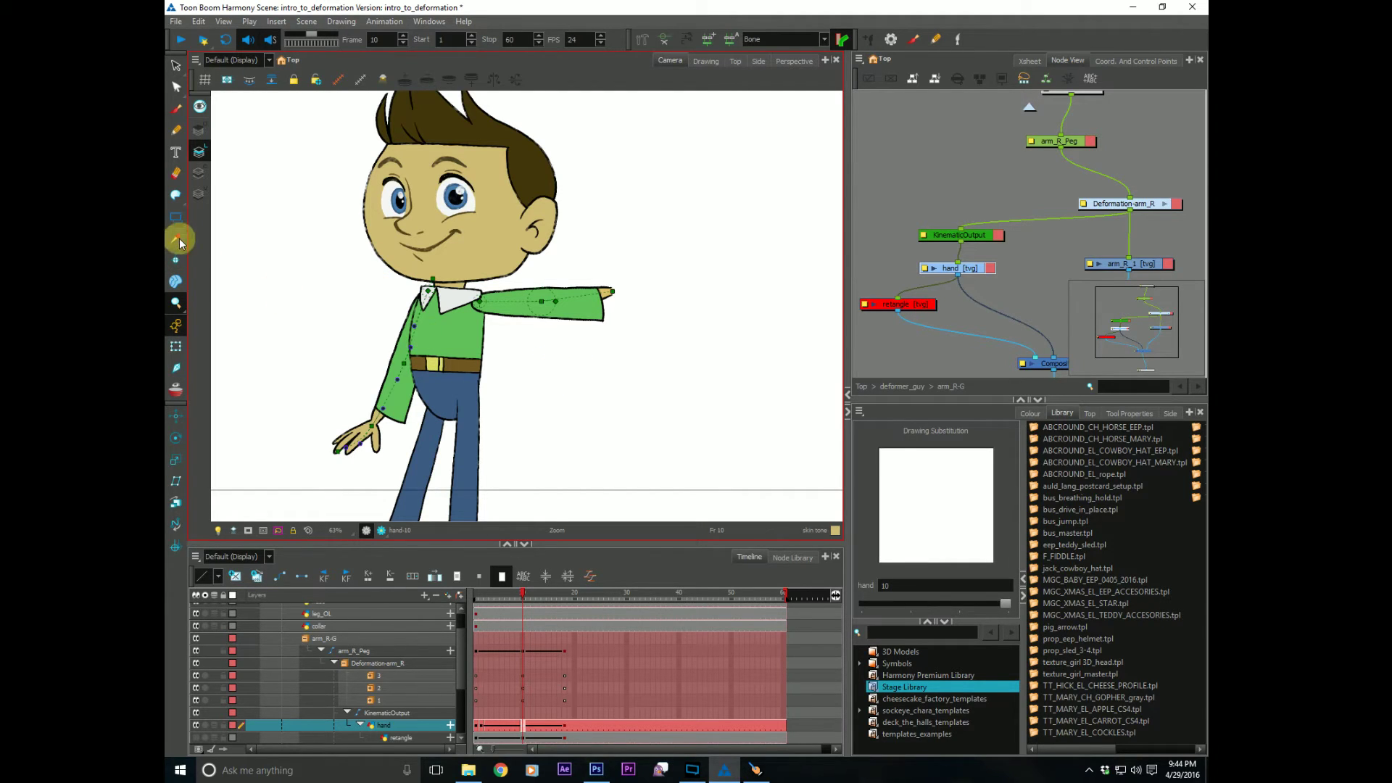
left_click(176, 262)
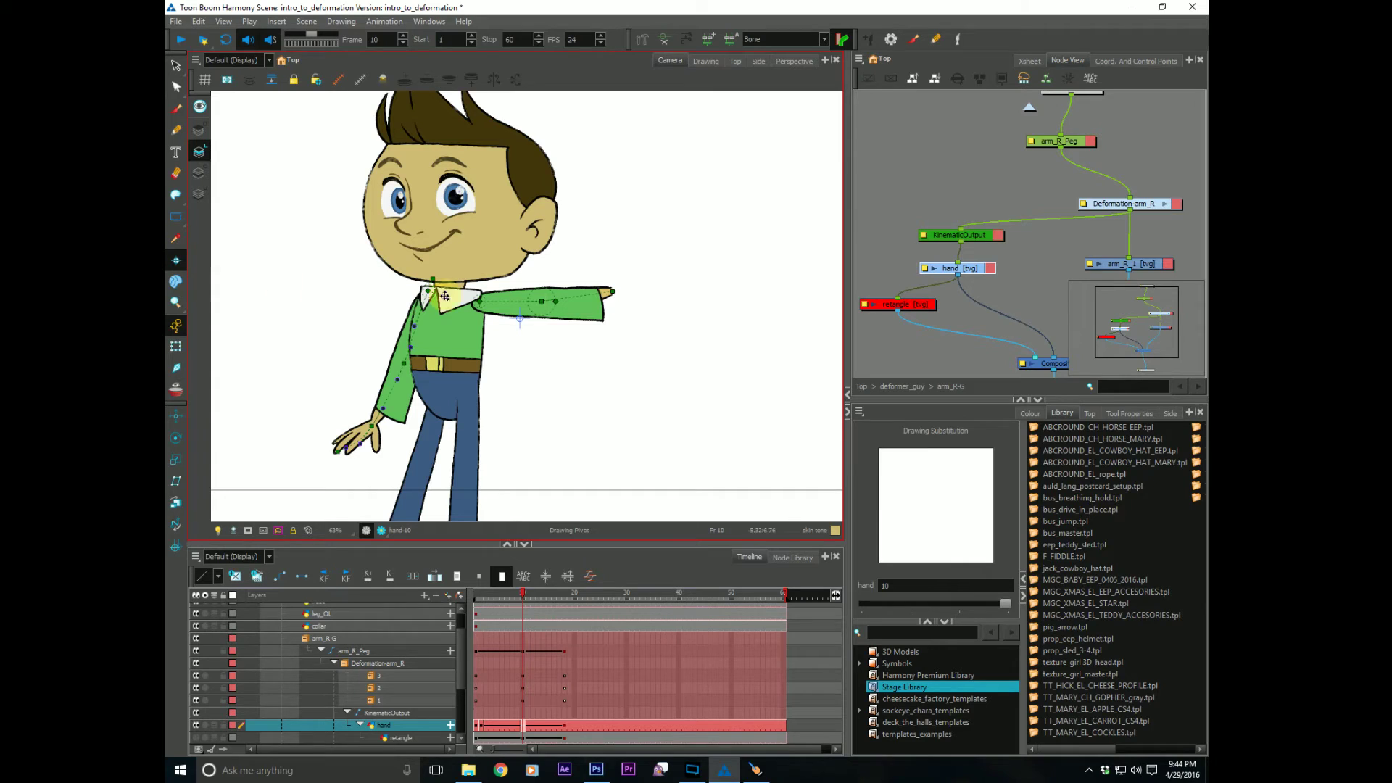
left_click(613, 291)
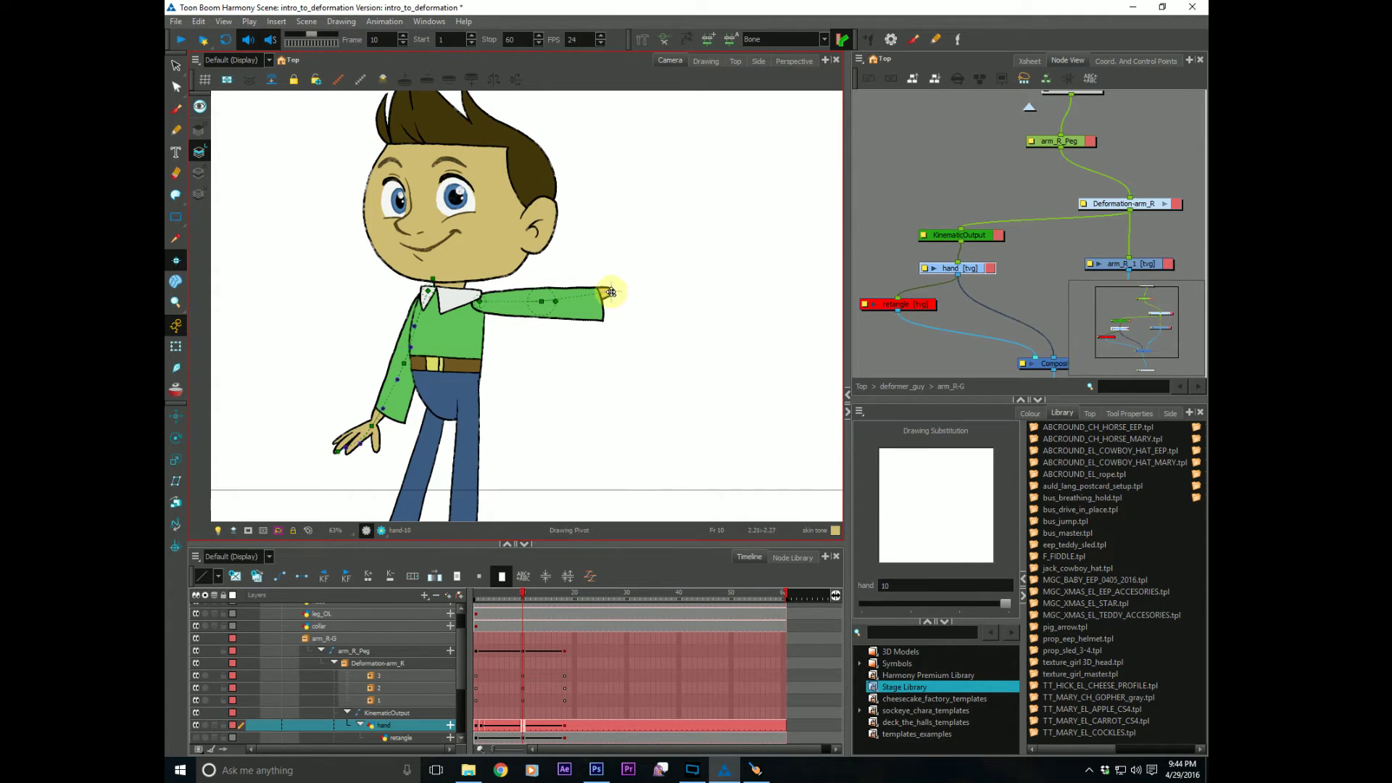
Step: Draw a pointing-hand outline from the wrist on the hand layer at frame 10, using the Brush in the Default colour of the deformer_guy palette
key("alt+z")
left_click(612, 300)
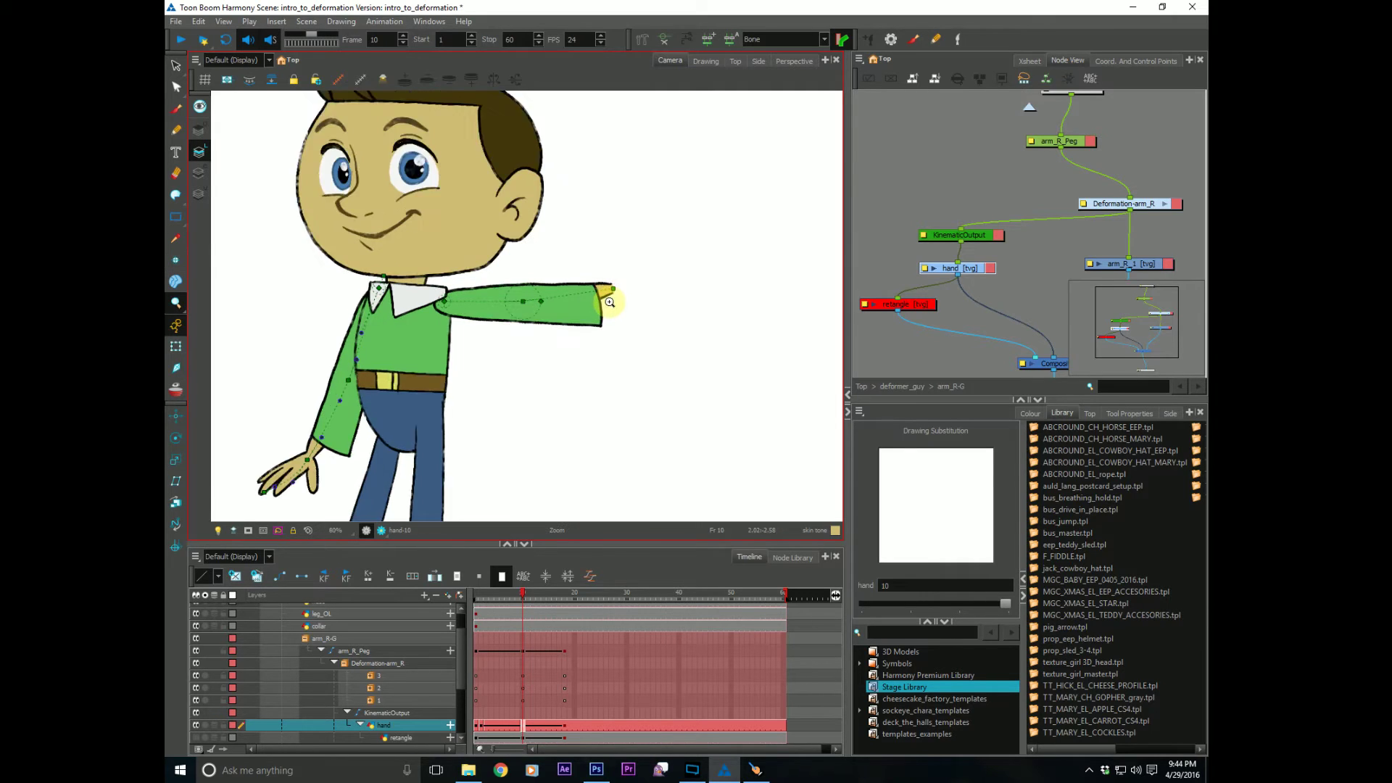
double_click(611, 300)
left_click_drag(567, 332, 553, 362)
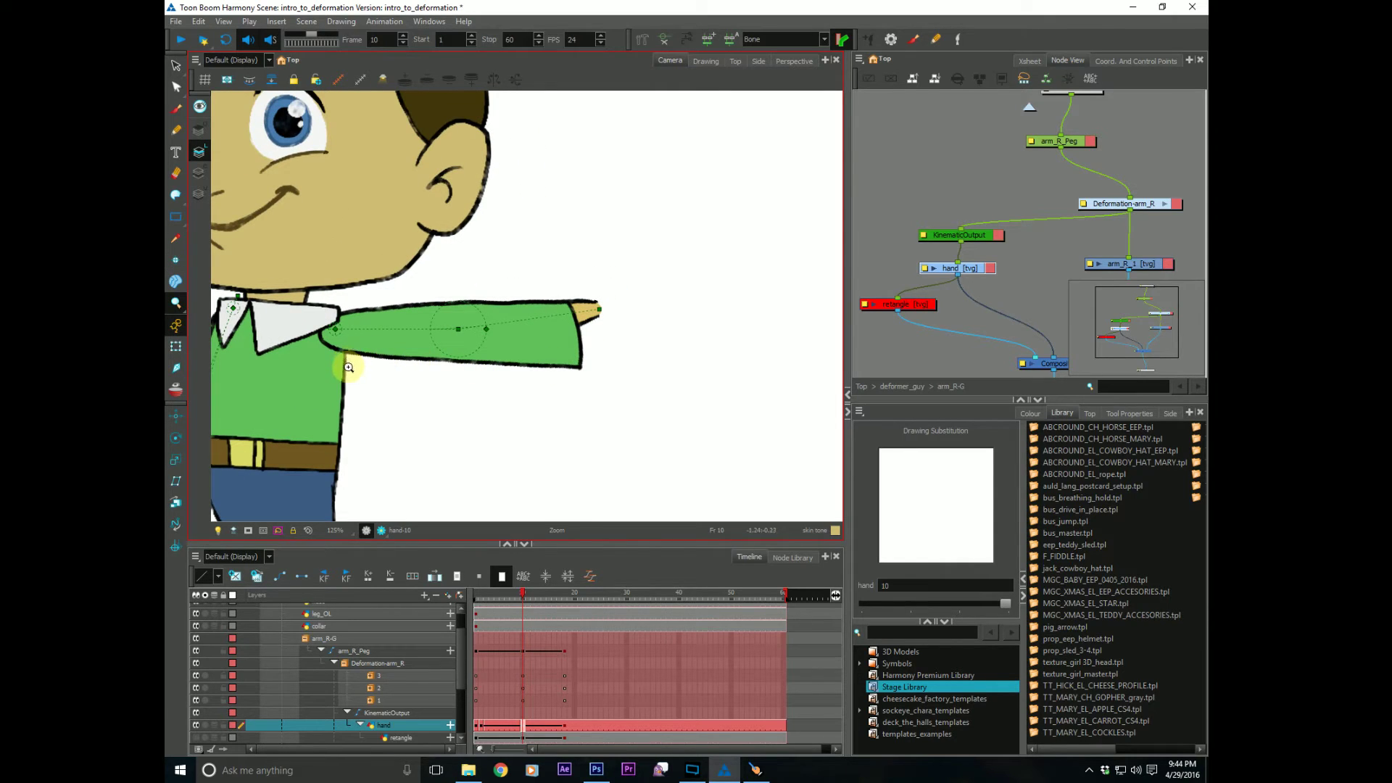
key("alt+b")
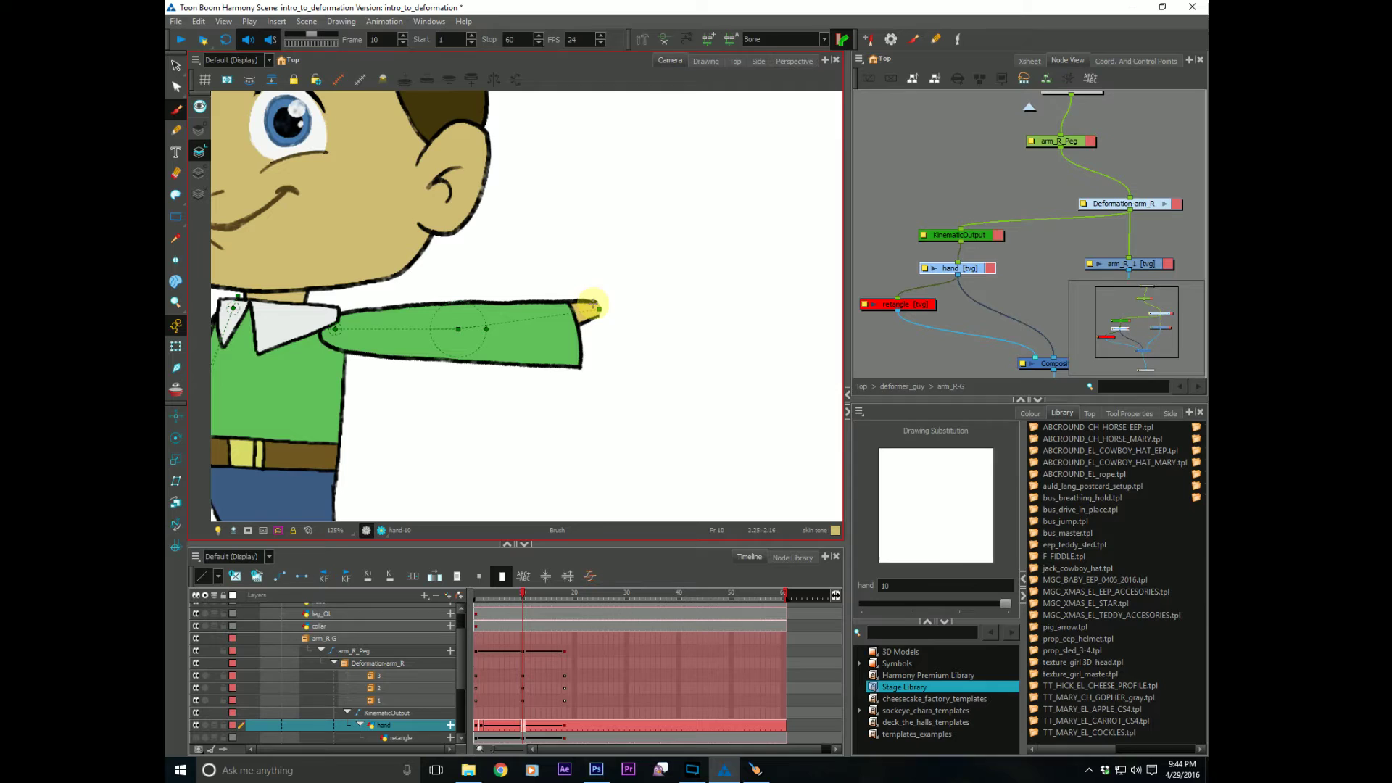
left_click(1029, 413)
left_click(869, 632)
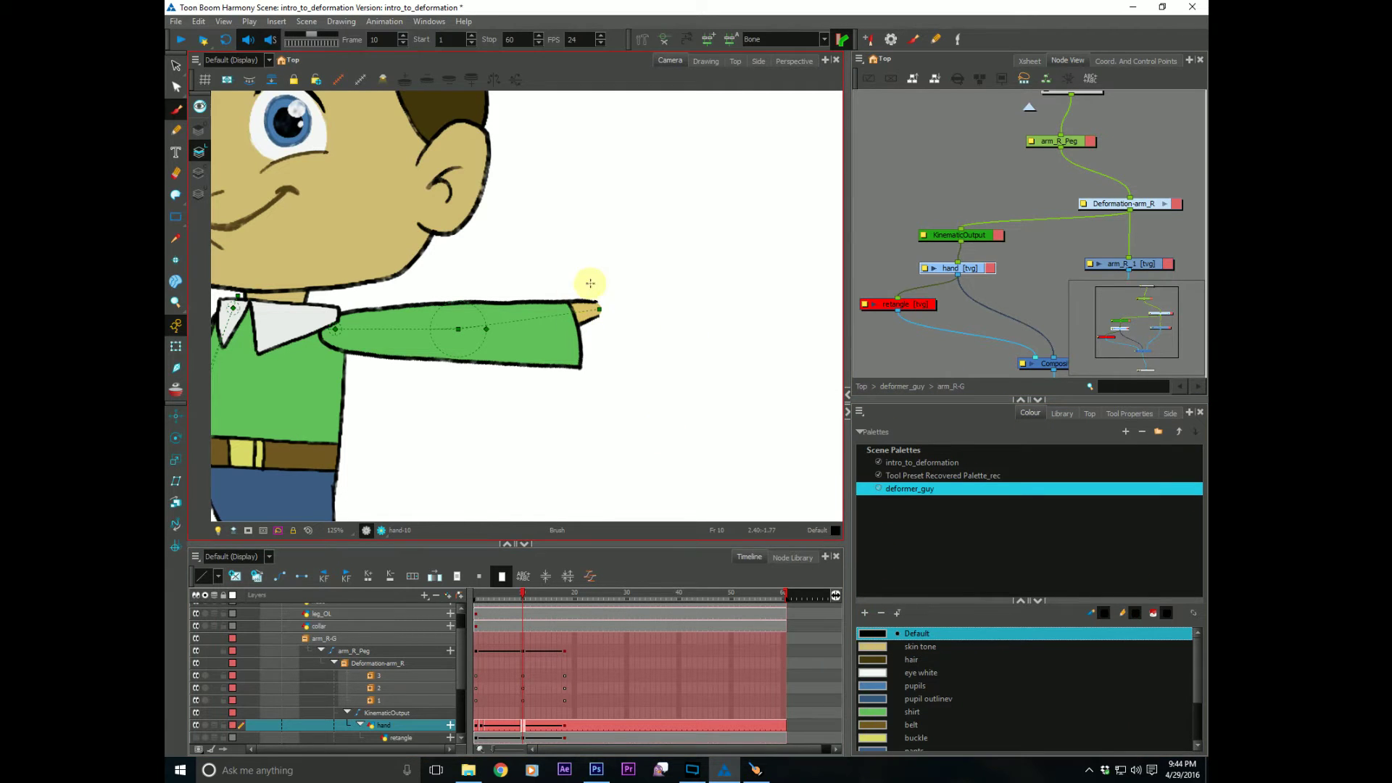
mouse_move(588, 303)
left_mouse_down()
mouse_move(664, 295)
mouse_move(631, 308)
mouse_move(634, 331)
mouse_move(589, 316)
mouse_move(642, 332)
mouse_move(590, 306)
left_mouse_up()
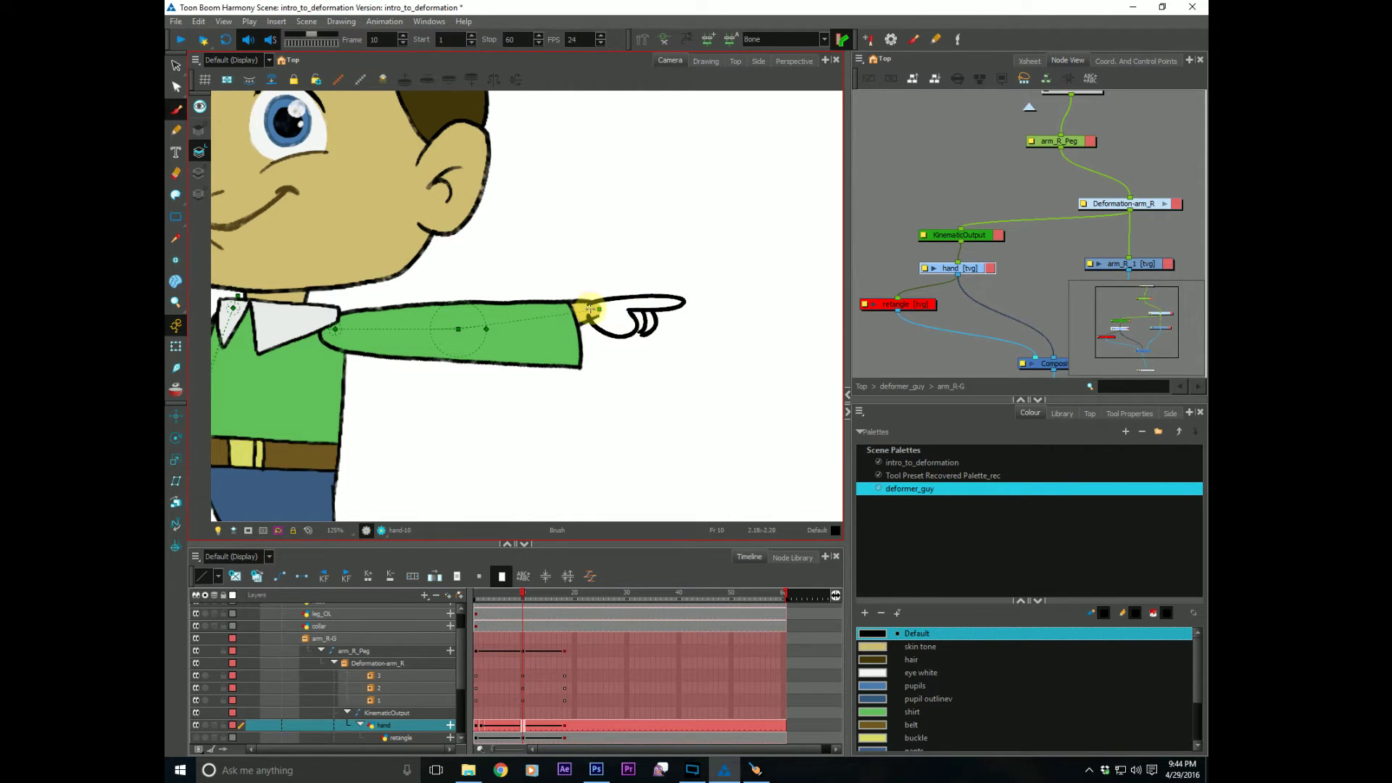
Step: Close the pointing hand's open wrist with an invisible stroke and fill the palm and fingers with skin tone
key("alt+v")
left_click_drag(591, 295, 578, 335)
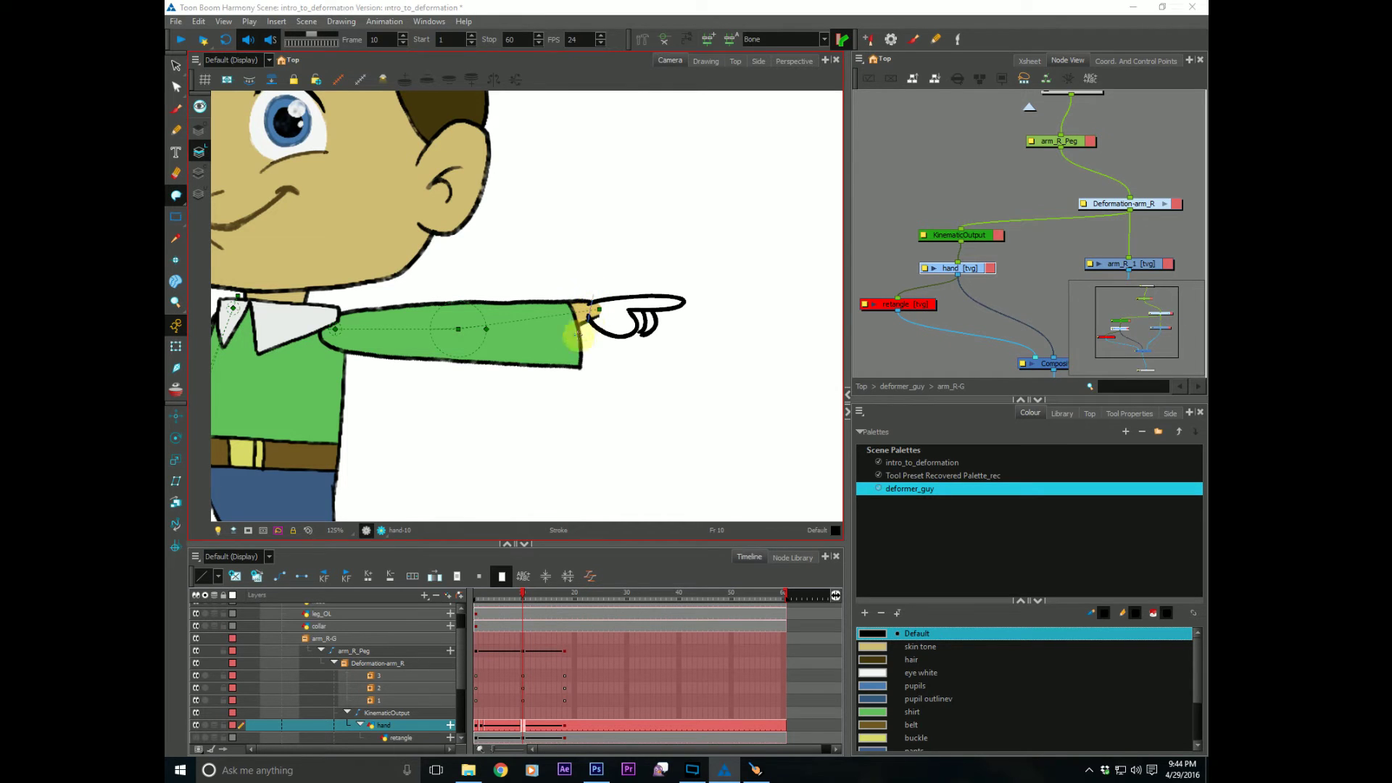
left_click(677, 412)
left_click(877, 646)
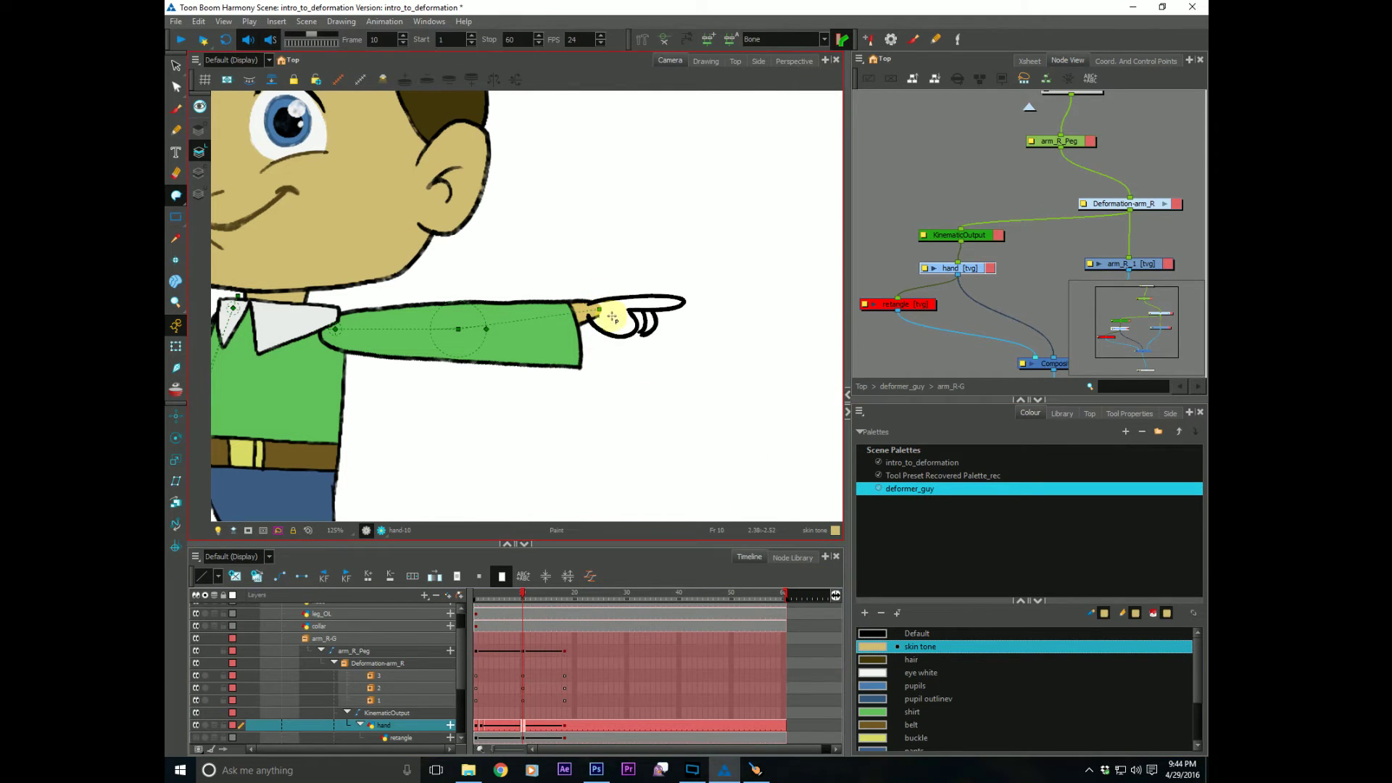
left_click(637, 305)
left_click(649, 321)
left_click(637, 320)
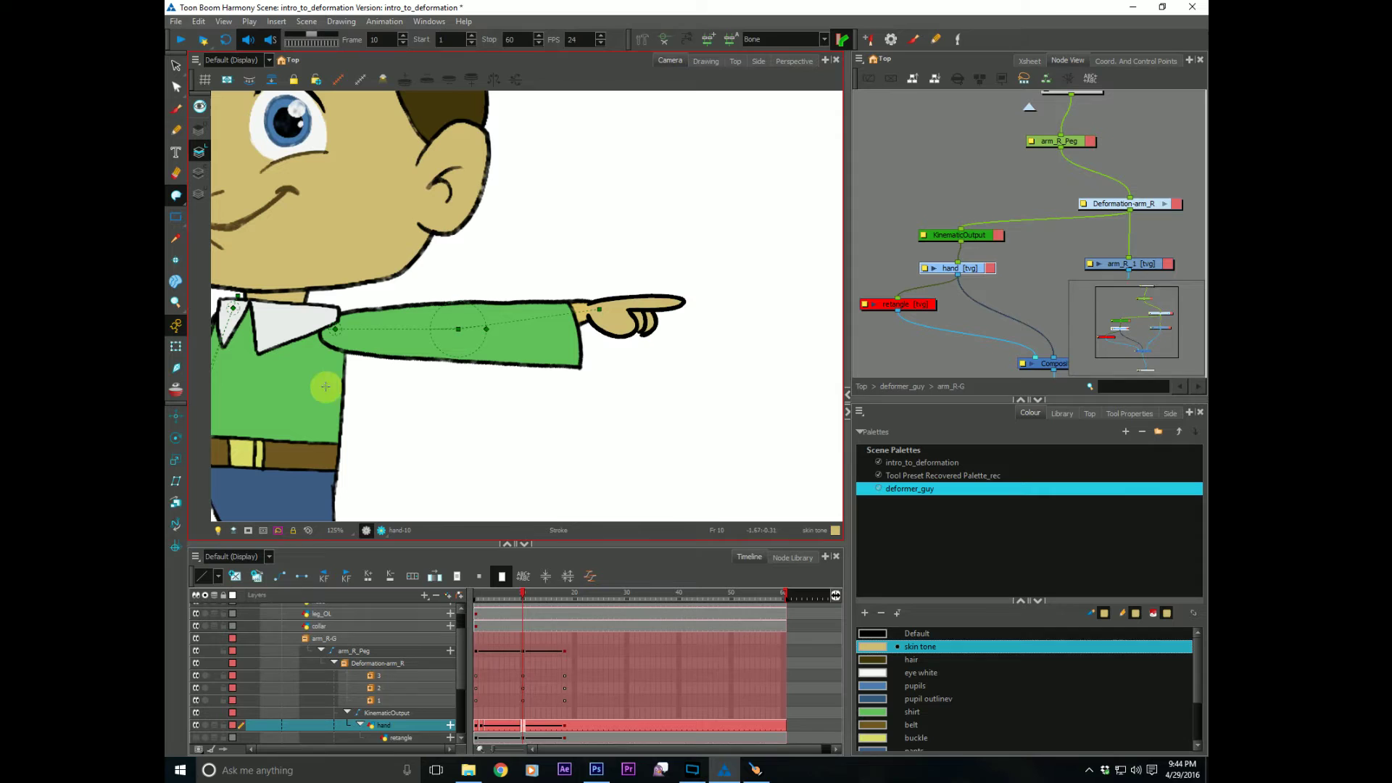
Step: Examine the pointing hand frame by frame from frame 10 to frame 18, and play the arm raise back from frame 1
key("period")
key("period")
key("period")
key("period")
key("period")
key("period")
key("period")
key("period")
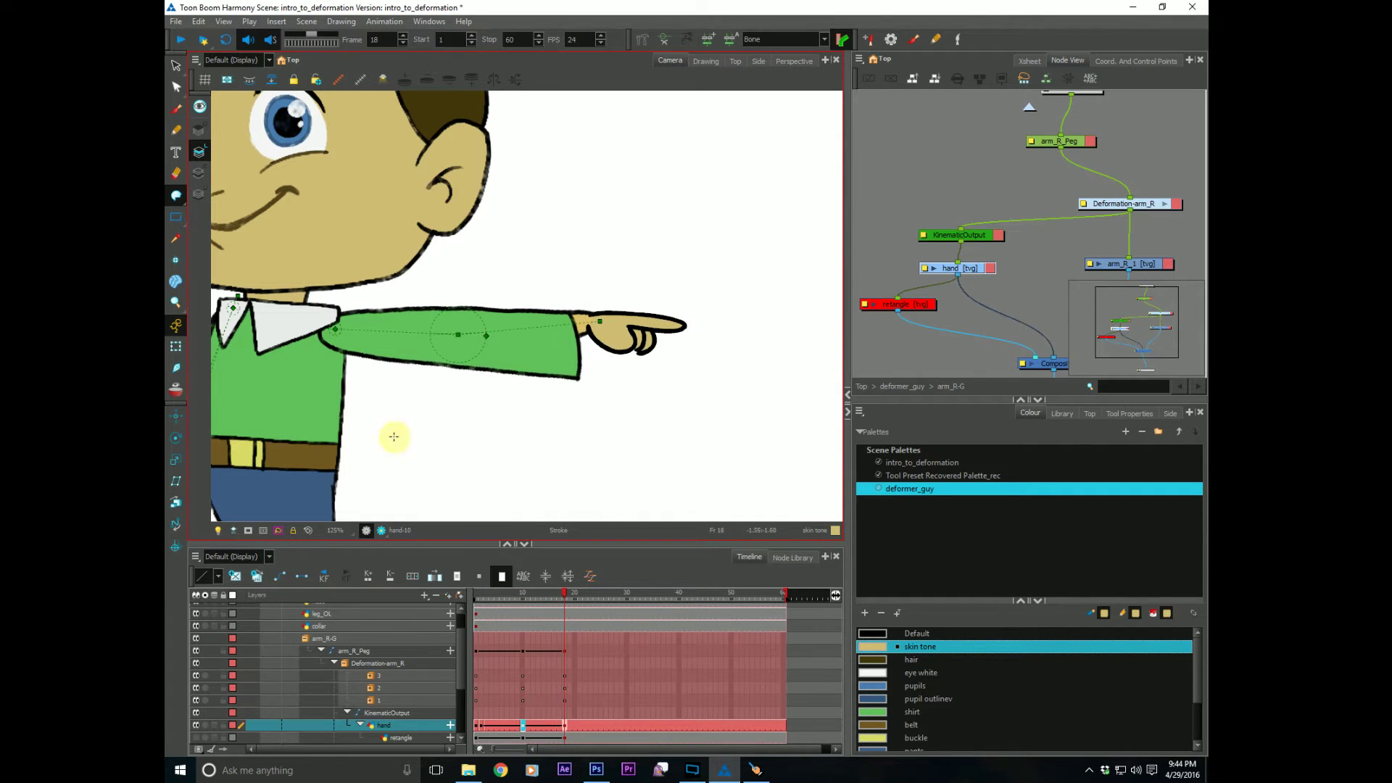
left_click(487, 593)
key("shift+Return")
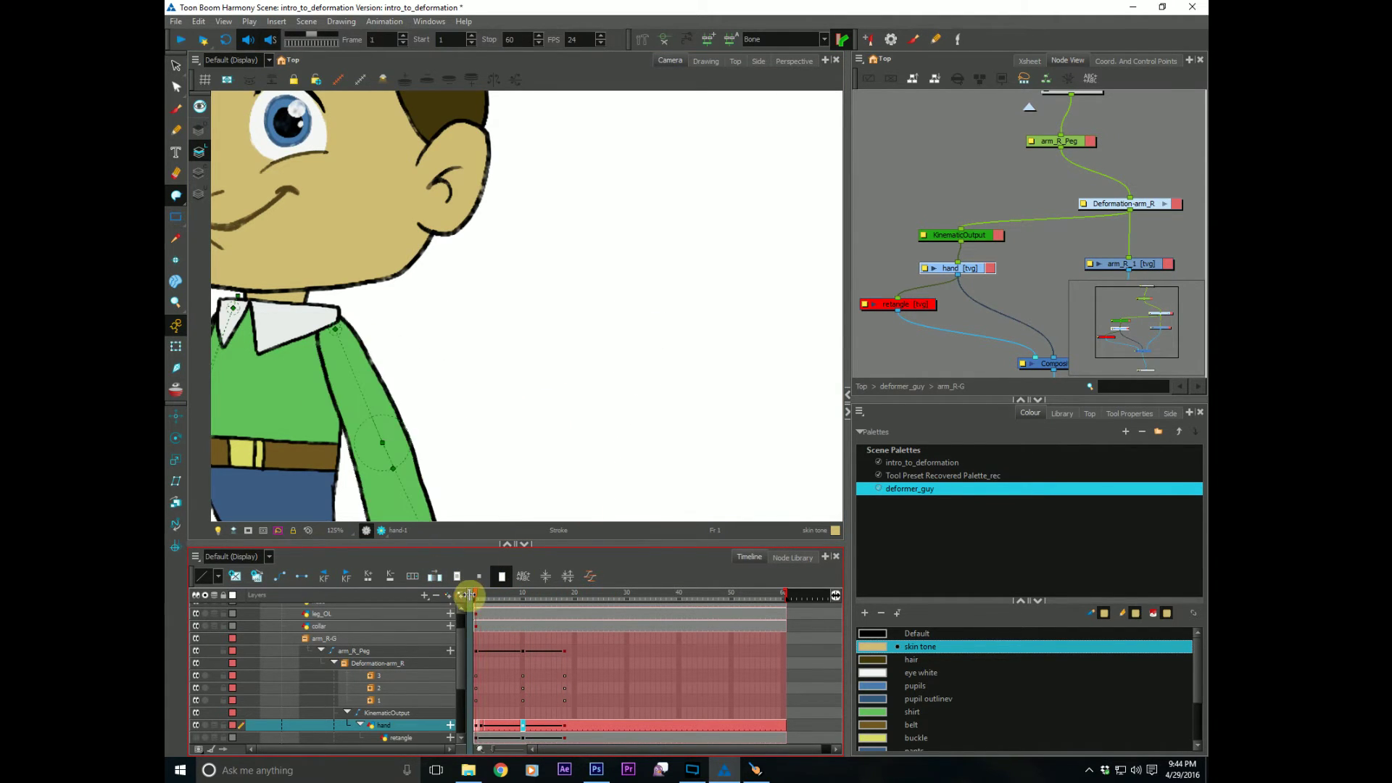
key("shift+Return")
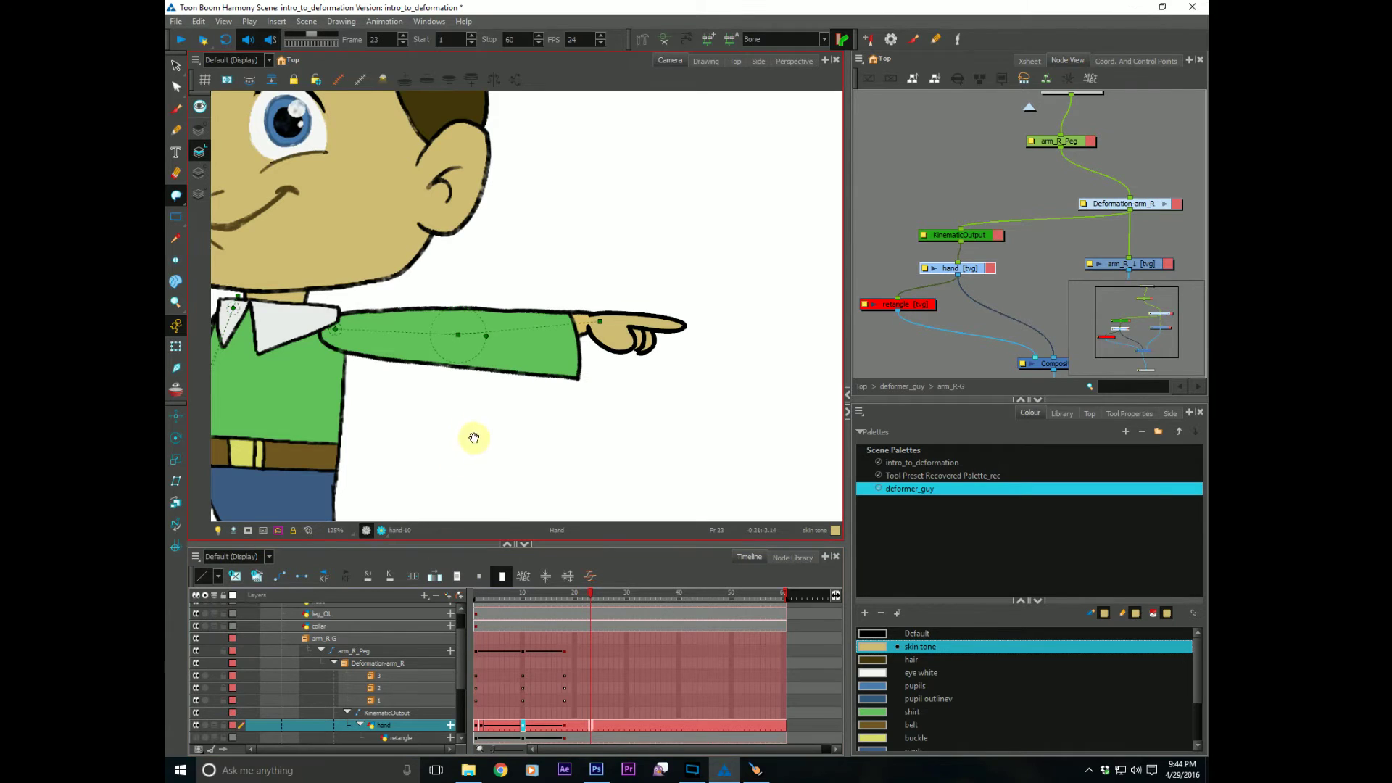
Step: Compare the open and pointing hands up close by stepping through the frames up to the drawing swap at frame 10
left_click_drag(480, 433, 521, 416)
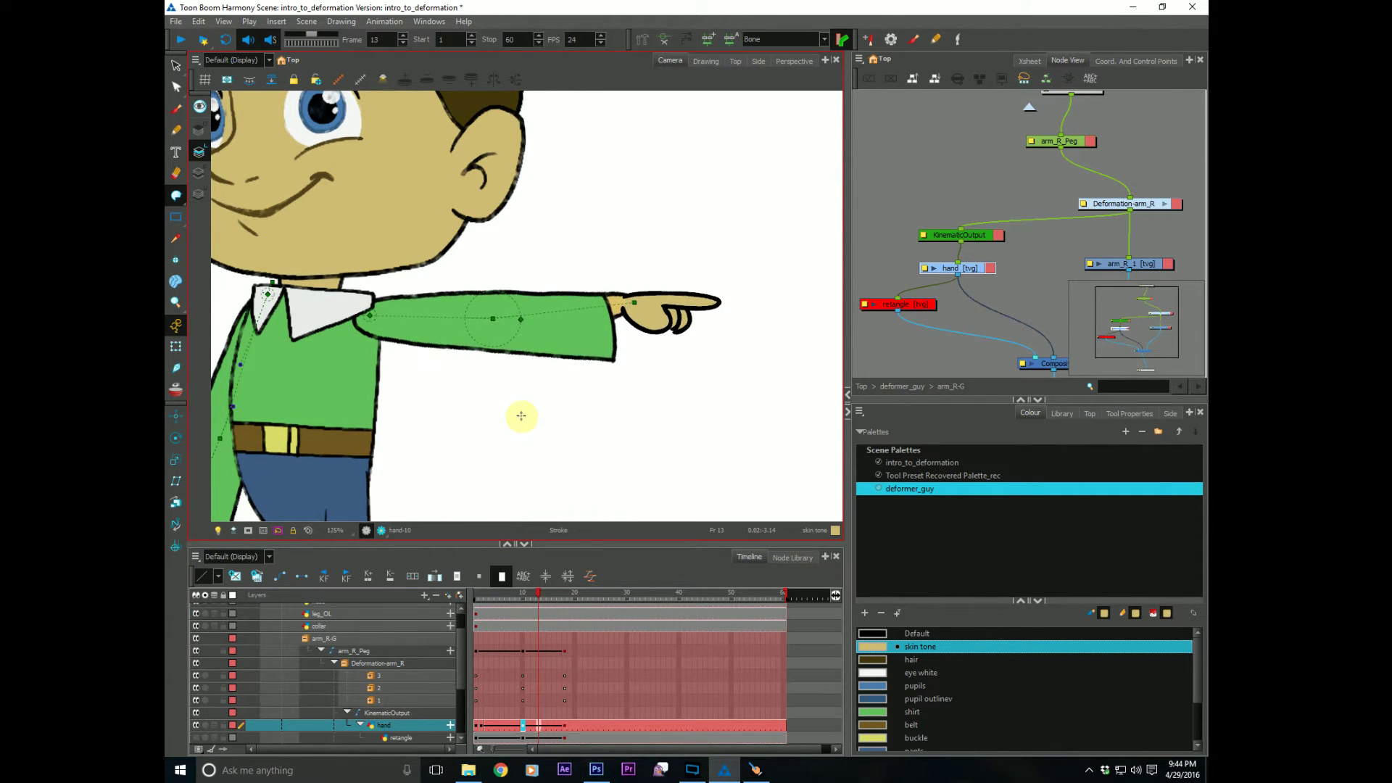
left_click(501, 593)
key("period")
key("period")
key("period")
key("period")
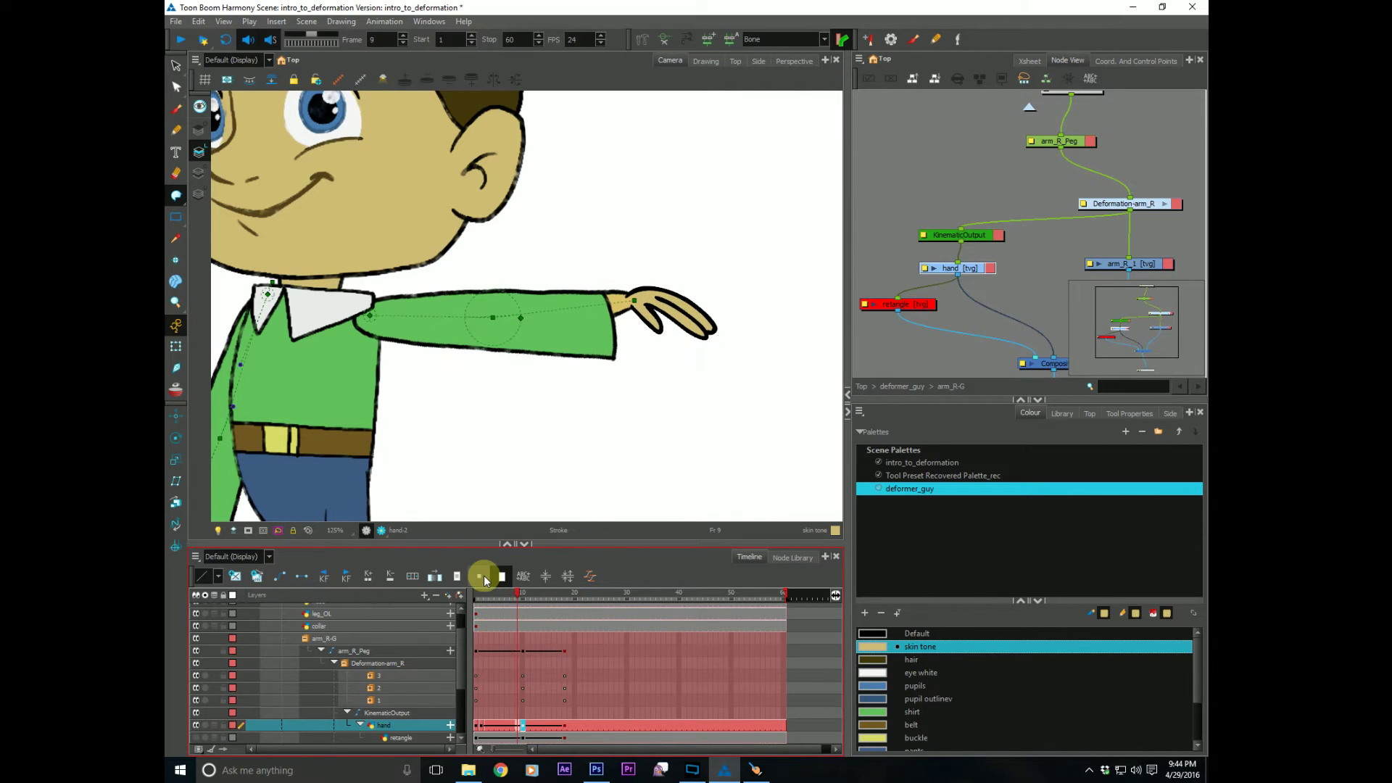
key("comma")
left_click(516, 402)
key("period")
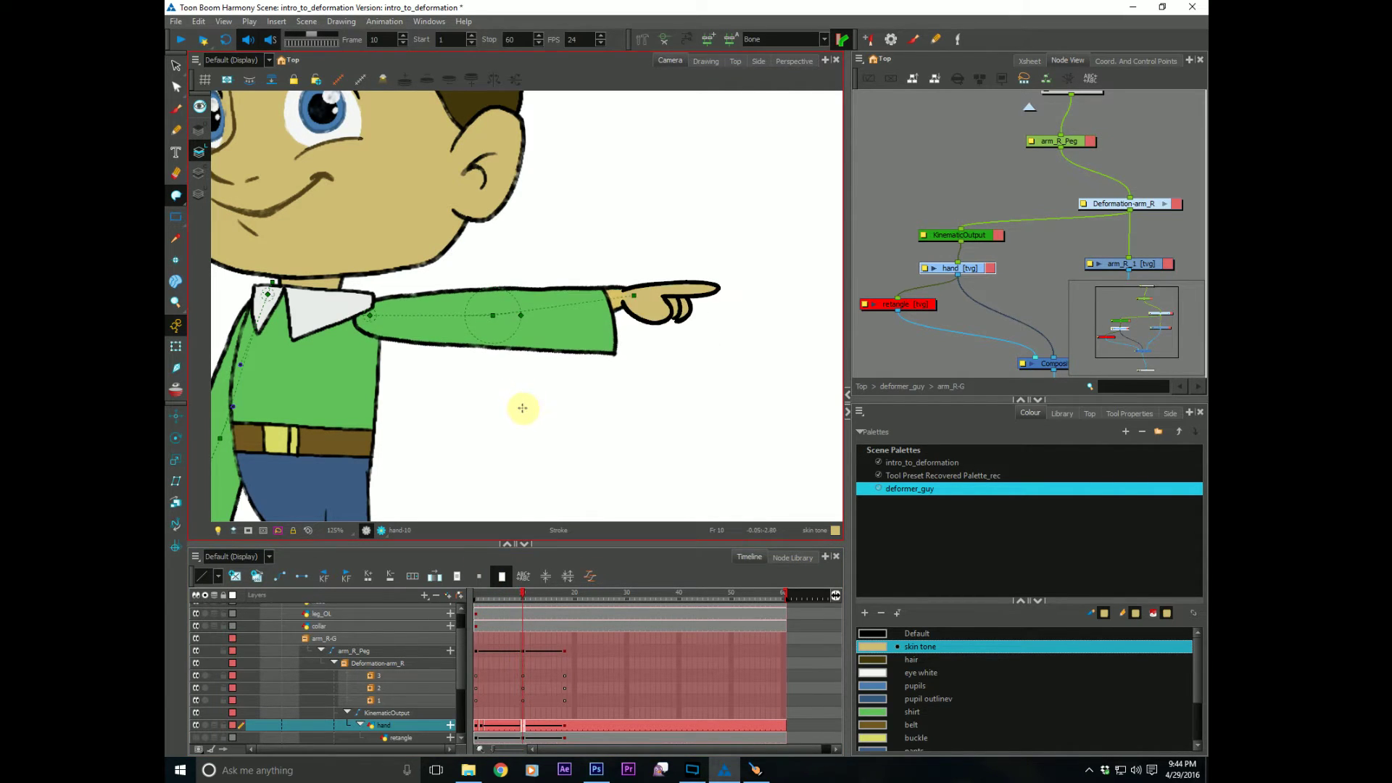
Step: Check the hand's drawing pivot at the wrist with the Drawing Pivot tool, stepping back from frame 10 to frame 5
left_click(175, 259)
left_click(623, 300)
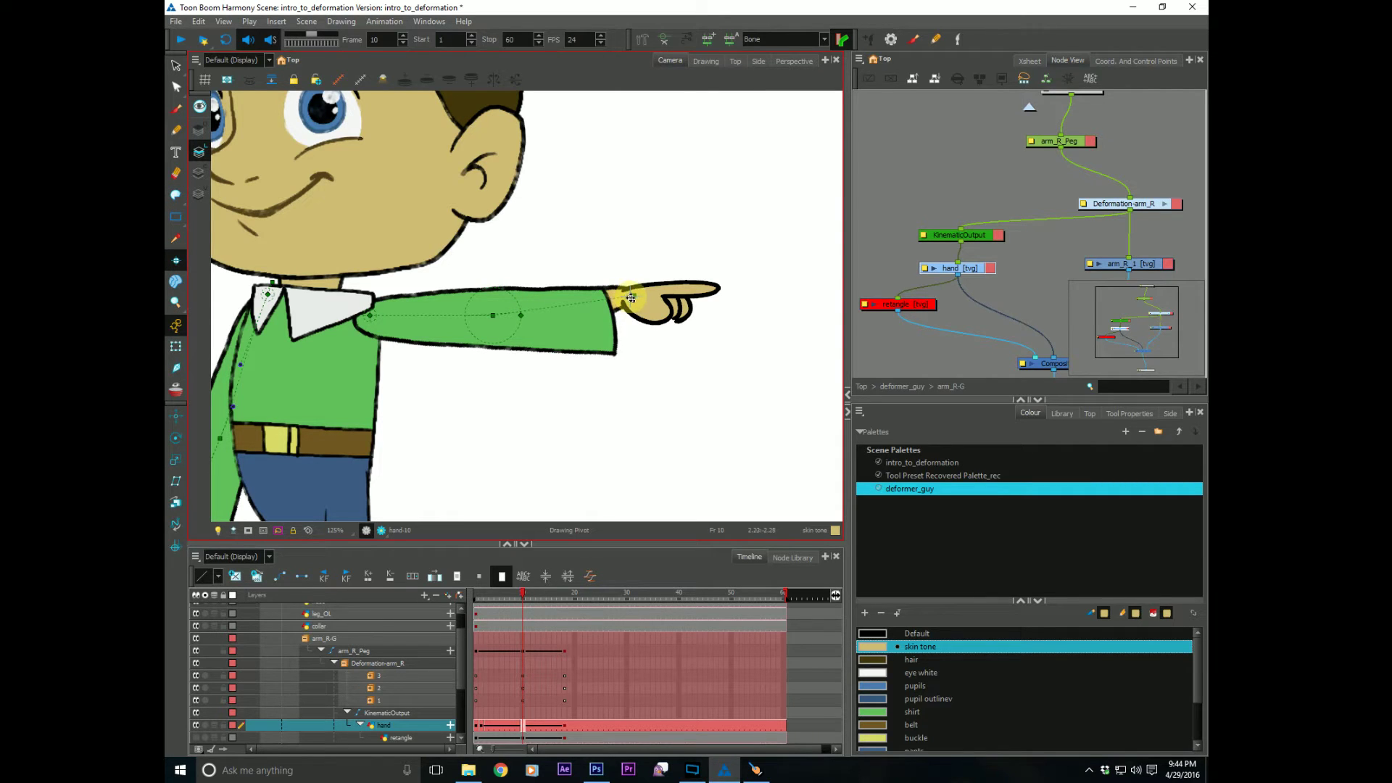
key("comma")
key("period")
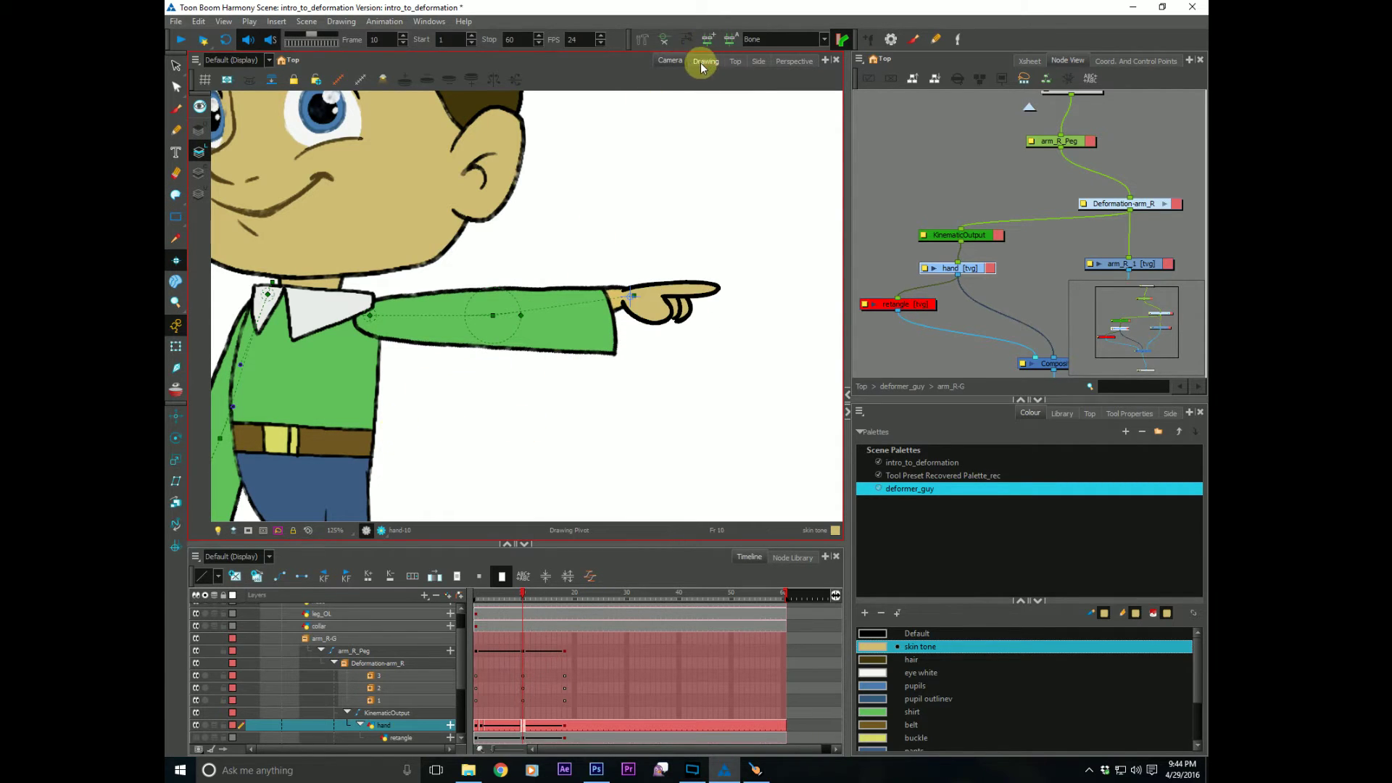
key("comma")
key("comma")
key("comma")
key("comma")
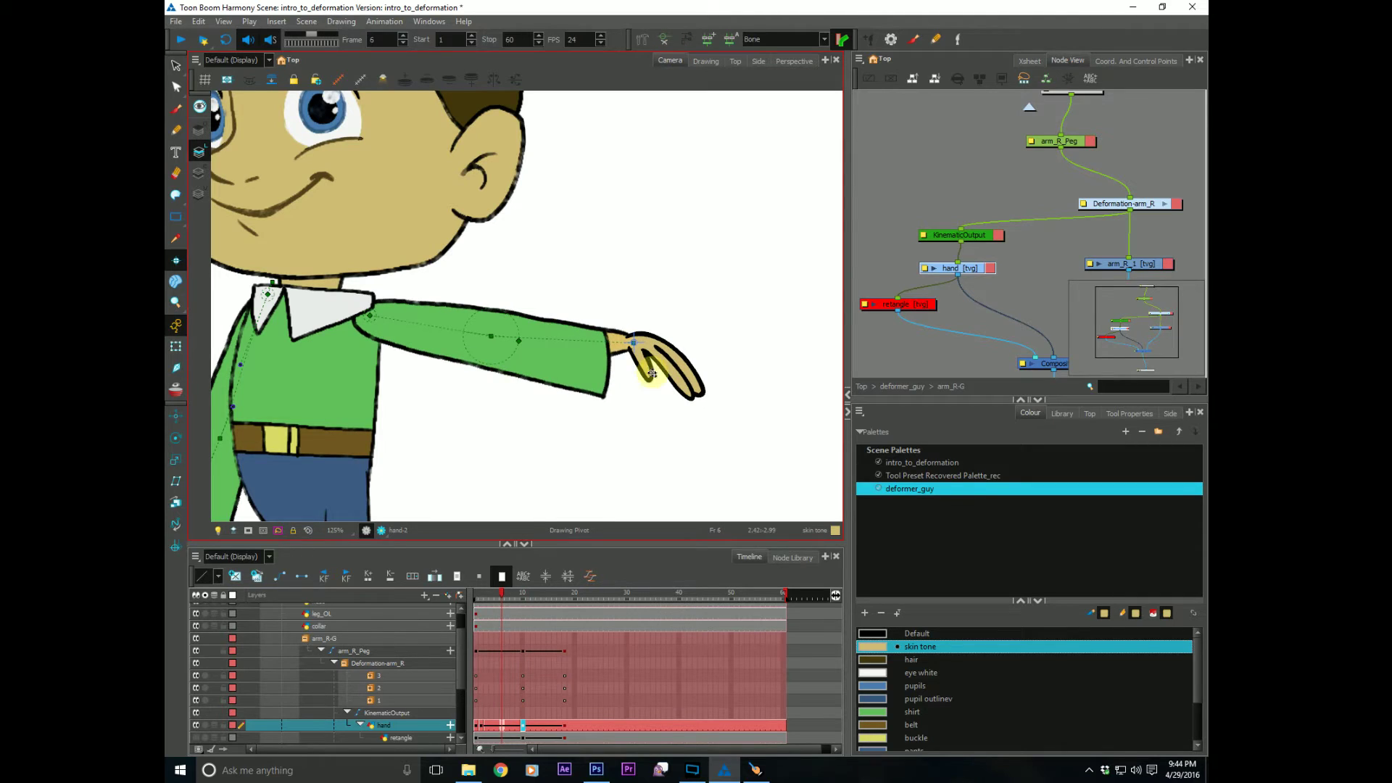
key("comma")
key("period")
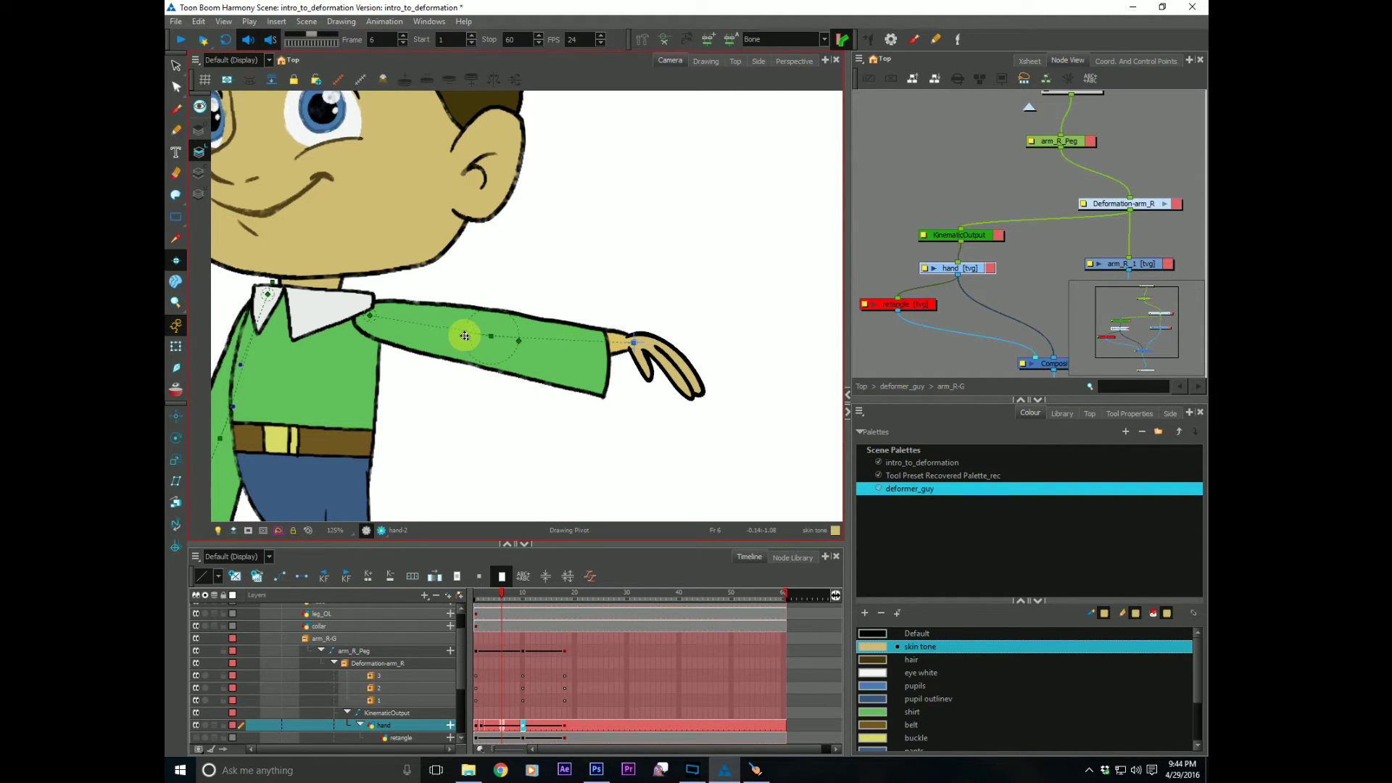
Step: Compare the hand drawings and their pivots in the Drawing view, stepping between frames 6 and 10
left_click(705, 60)
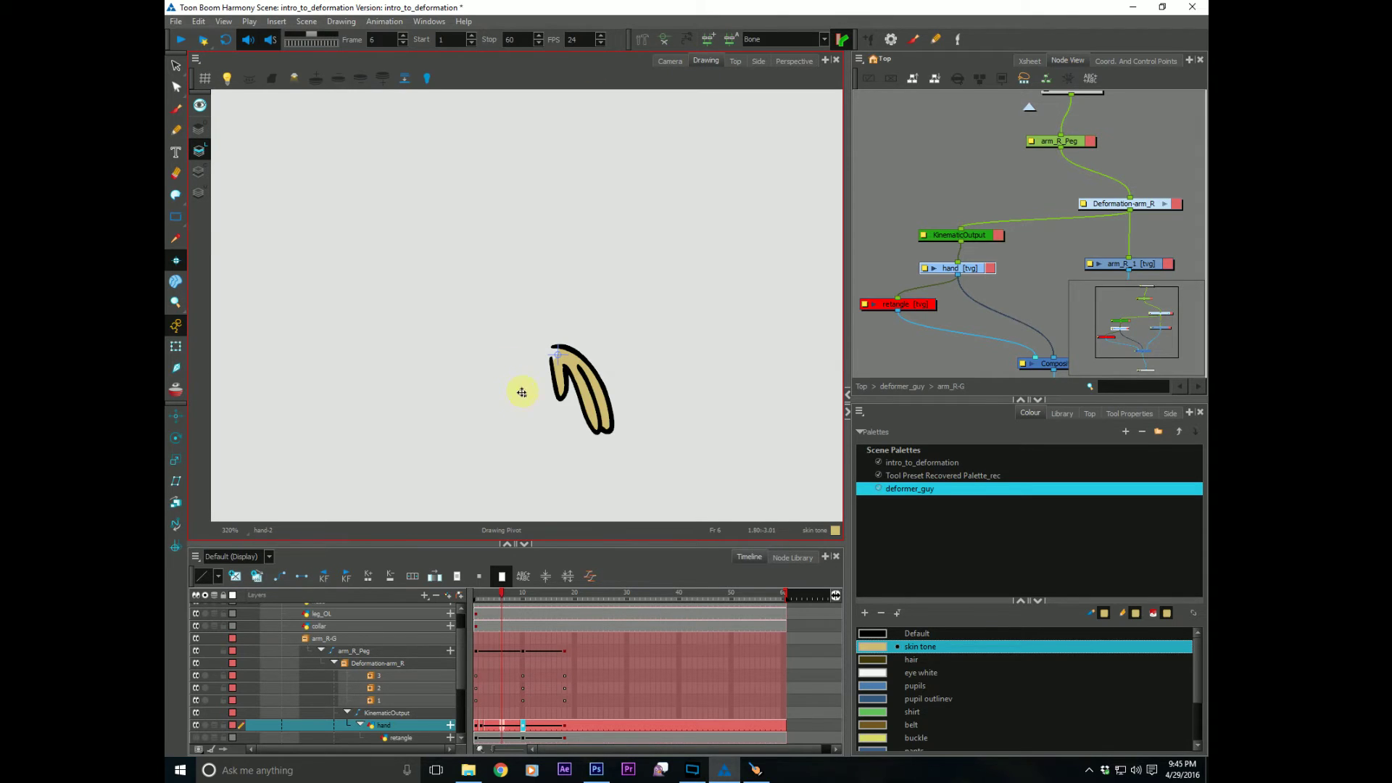
key("period")
key("period")
key("period")
key("period")
key("comma")
key("comma")
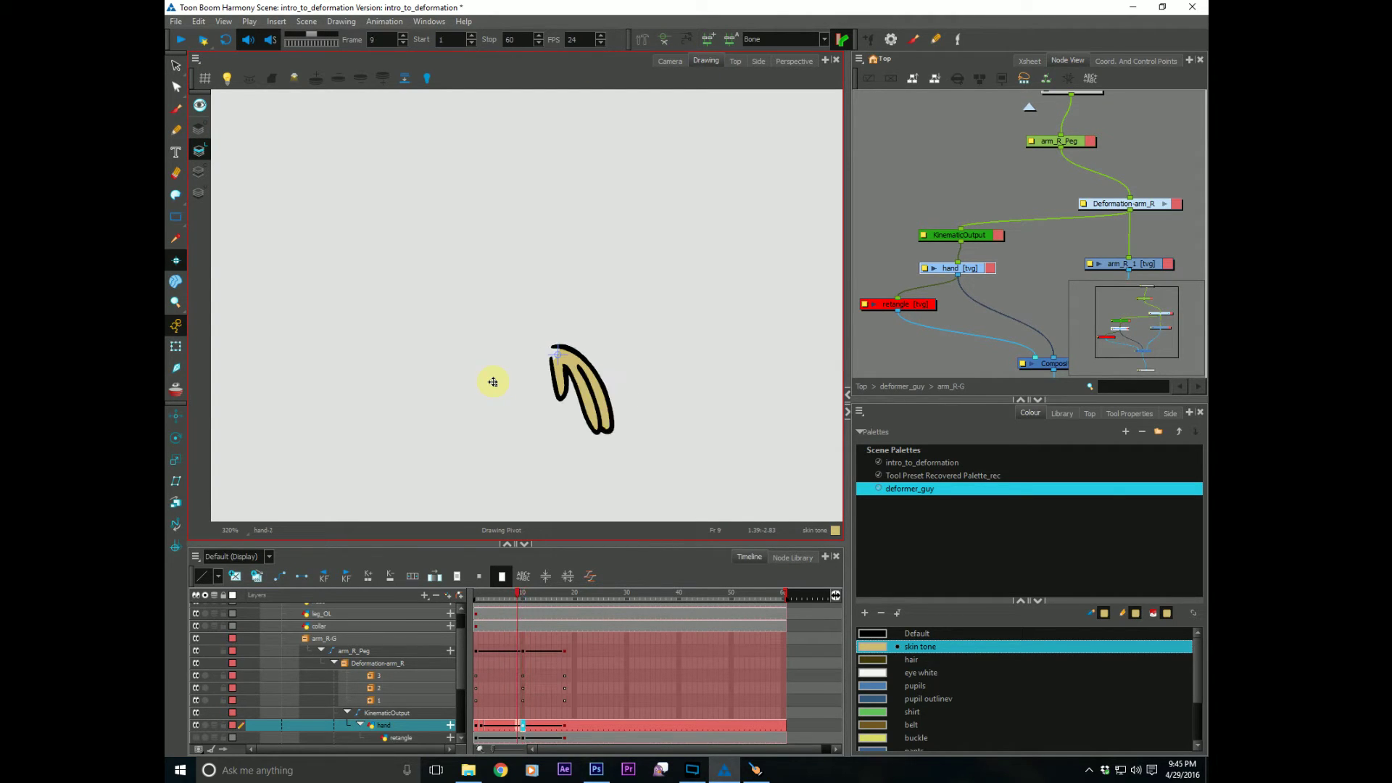
Step: Create an empty drawing at frame 9 on the hand layer and turn on onion skin
left_click(519, 726)
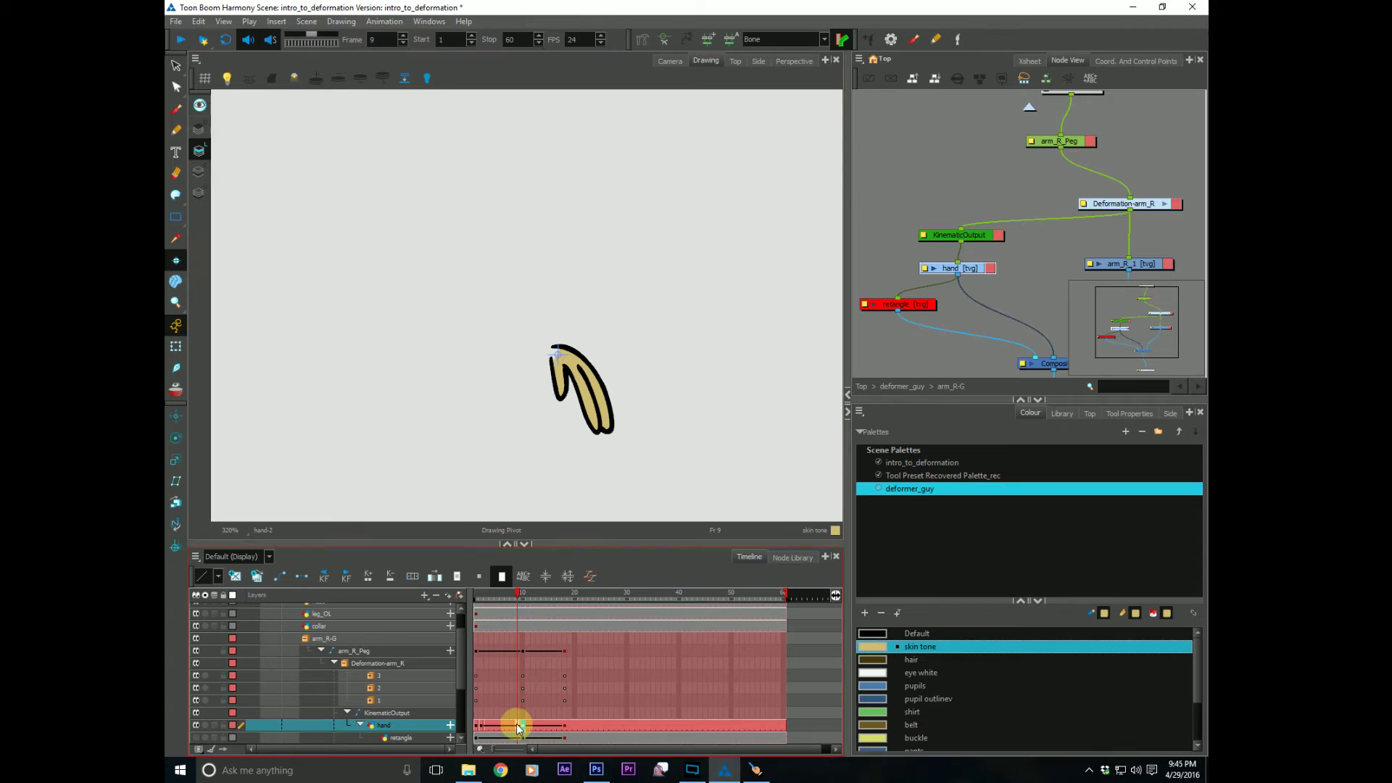
left_click(235, 576)
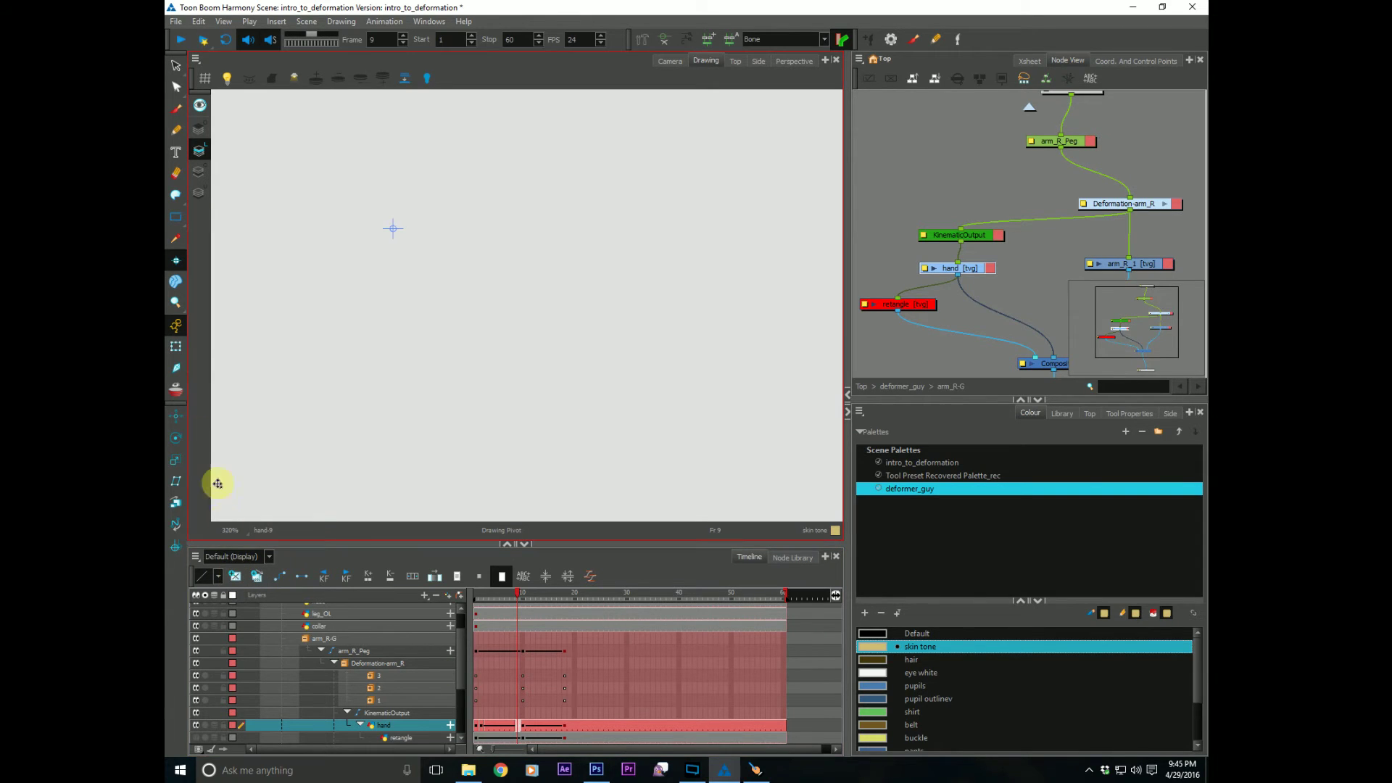
left_click(176, 390)
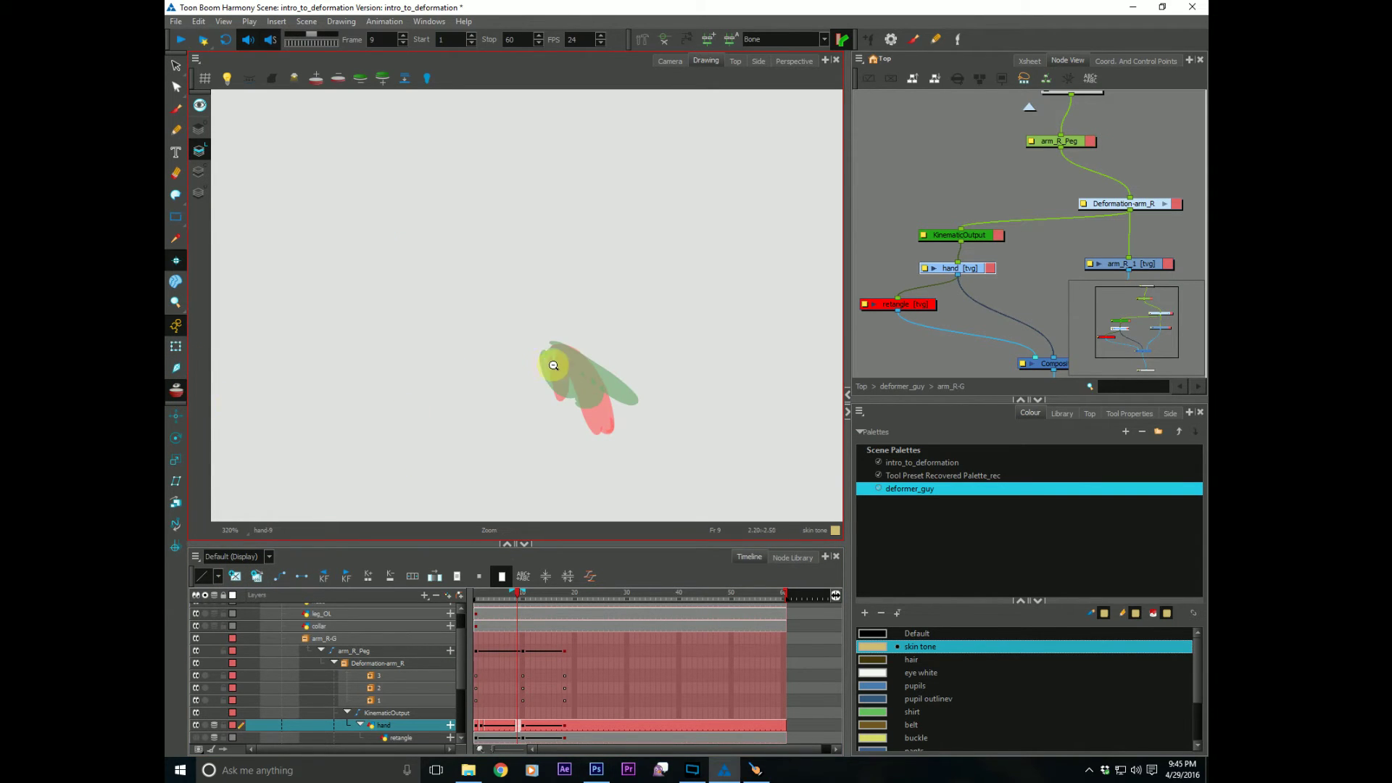
Step: Draw an in-between hand outline at frame 9 with the Brush in the Default colour, following the onion-skinned hands before and after it
key("space")
key("2")
key("2")
left_click_drag(504, 390, 494, 356)
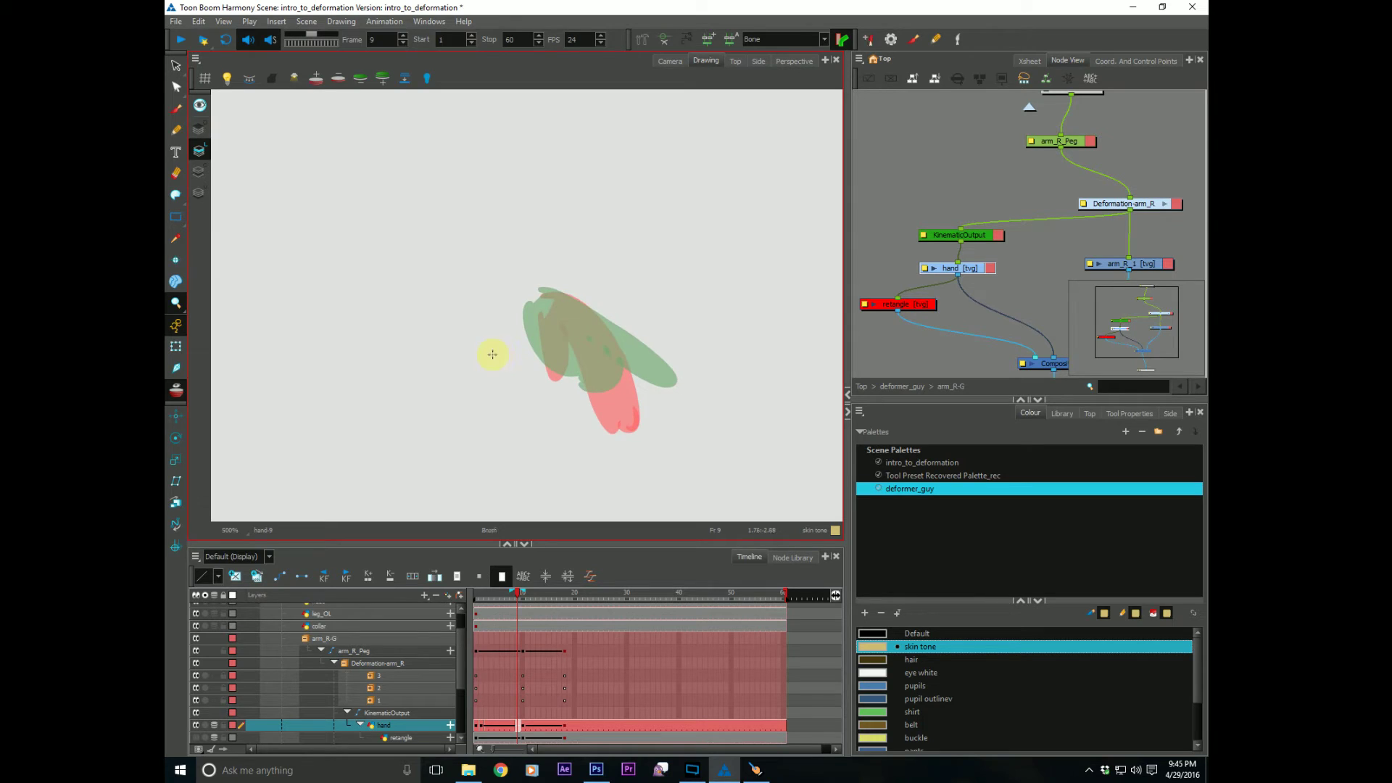
key("alt+b")
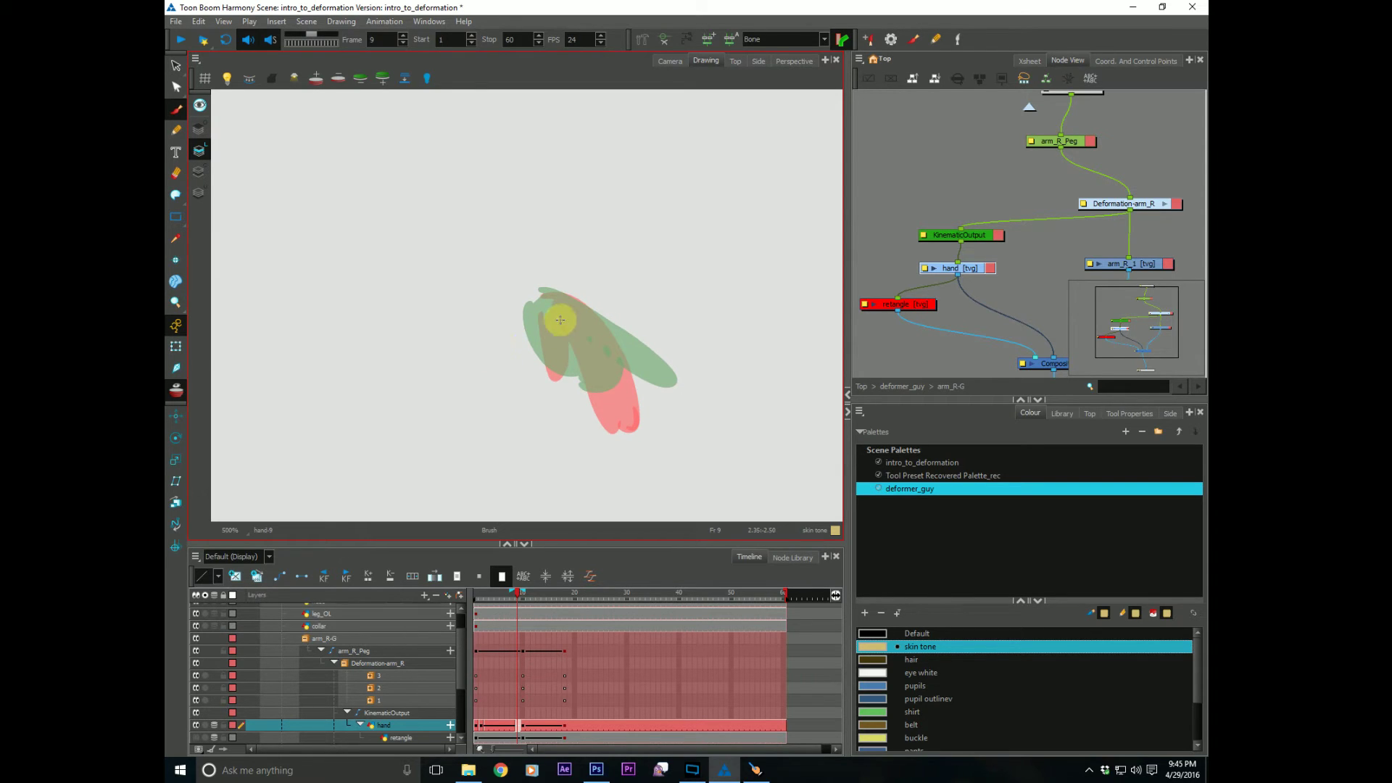
left_click(876, 633)
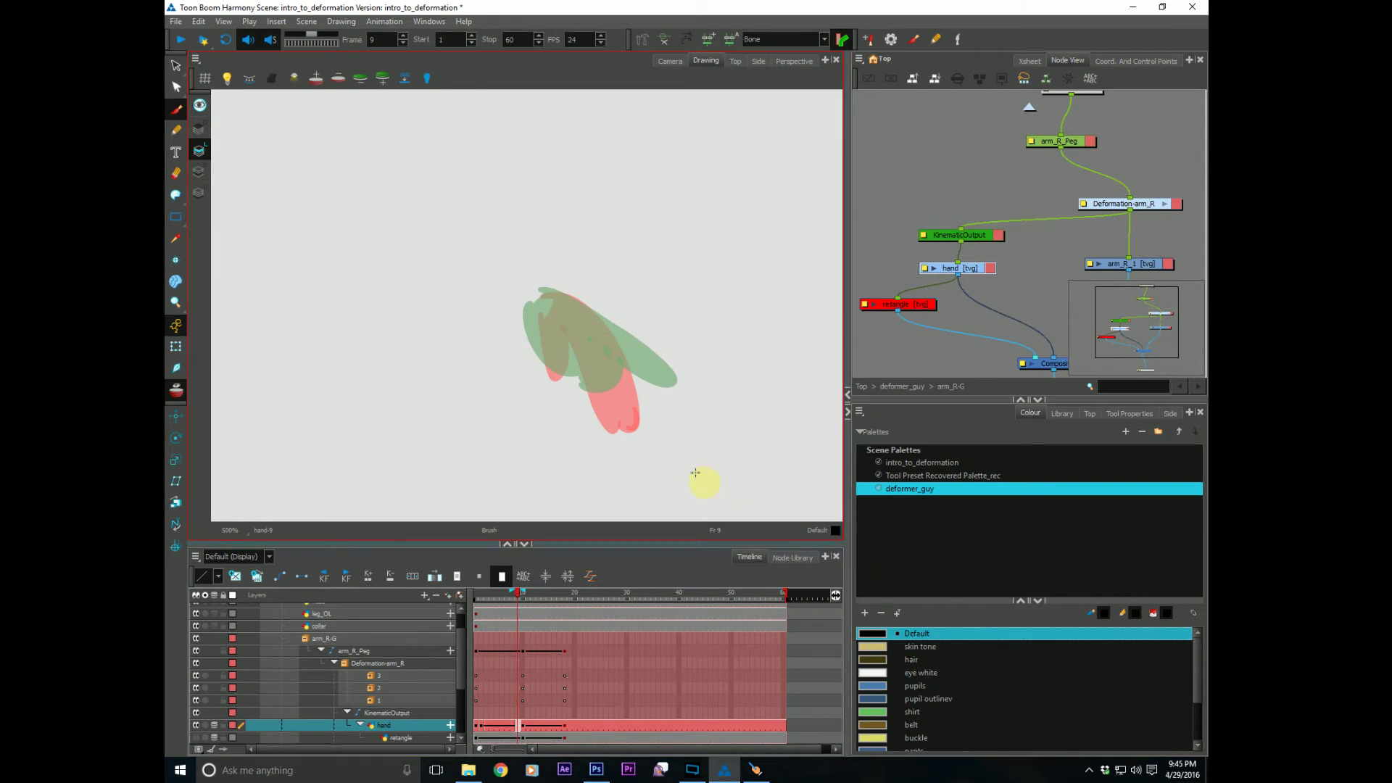
key("comma")
key("period")
key("comma")
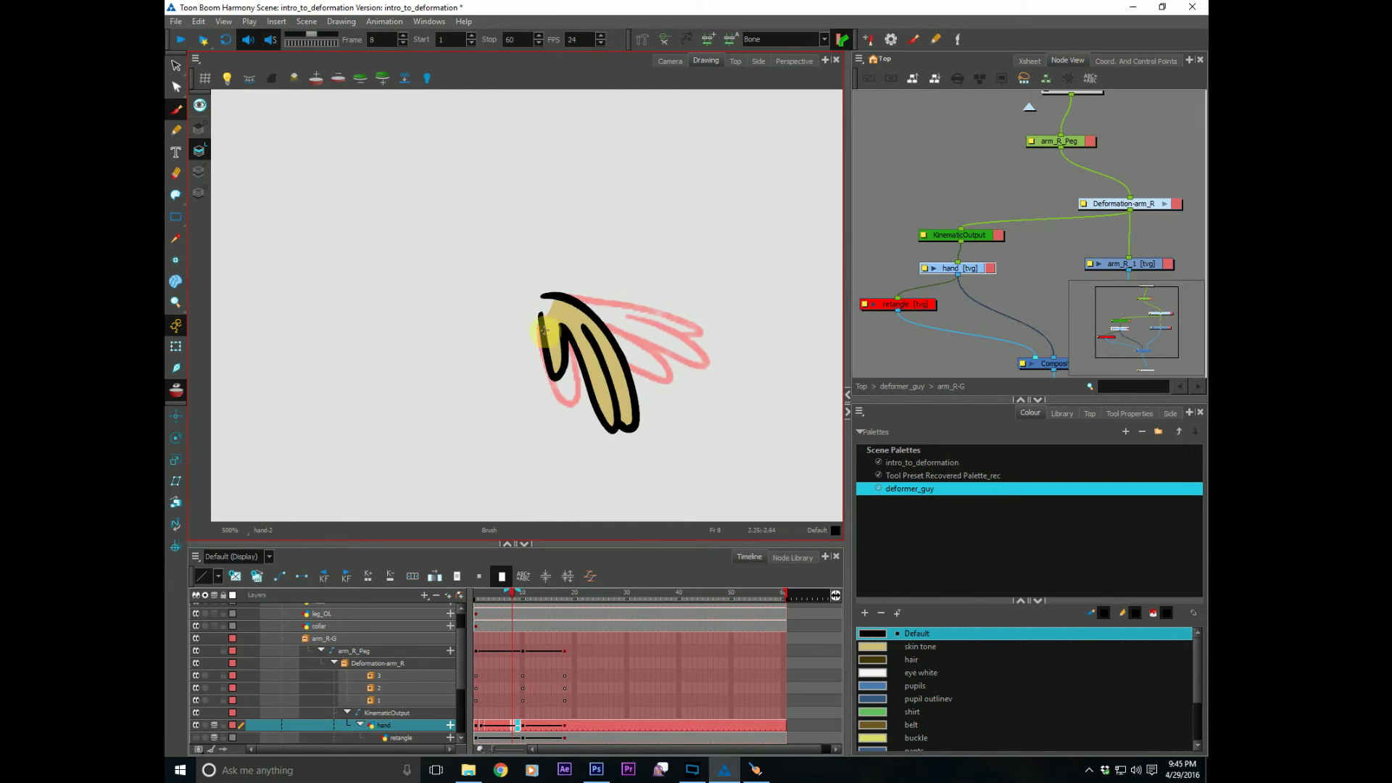
key("period")
mouse_move(560, 323)
left_mouse_down()
mouse_move(563, 373)
mouse_move(538, 339)
mouse_move(630, 365)
mouse_move(630, 415)
mouse_move(574, 343)
mouse_move(597, 312)
mouse_move(618, 335)
mouse_move(604, 368)
mouse_move(579, 386)
mouse_move(548, 373)
mouse_move(618, 331)
mouse_move(630, 343)
mouse_move(574, 391)
left_mouse_up()
key("comma")
key("period")
key("comma")
key("period")
Step: Close the in-between hand's wrist with an invisible stroke, fill the hand with skin tone, and compare it with the previous drawing
key("alt+v")
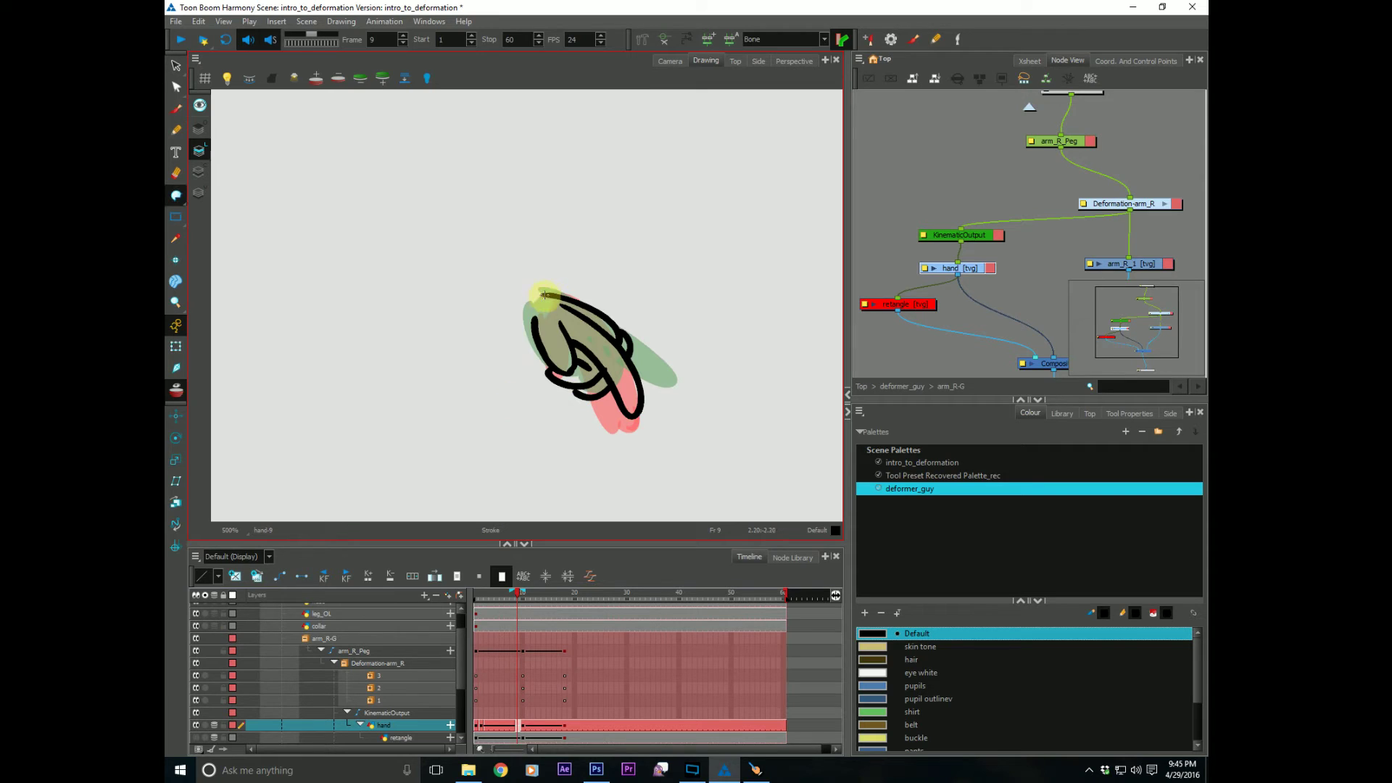
left_click_drag(547, 292, 507, 321)
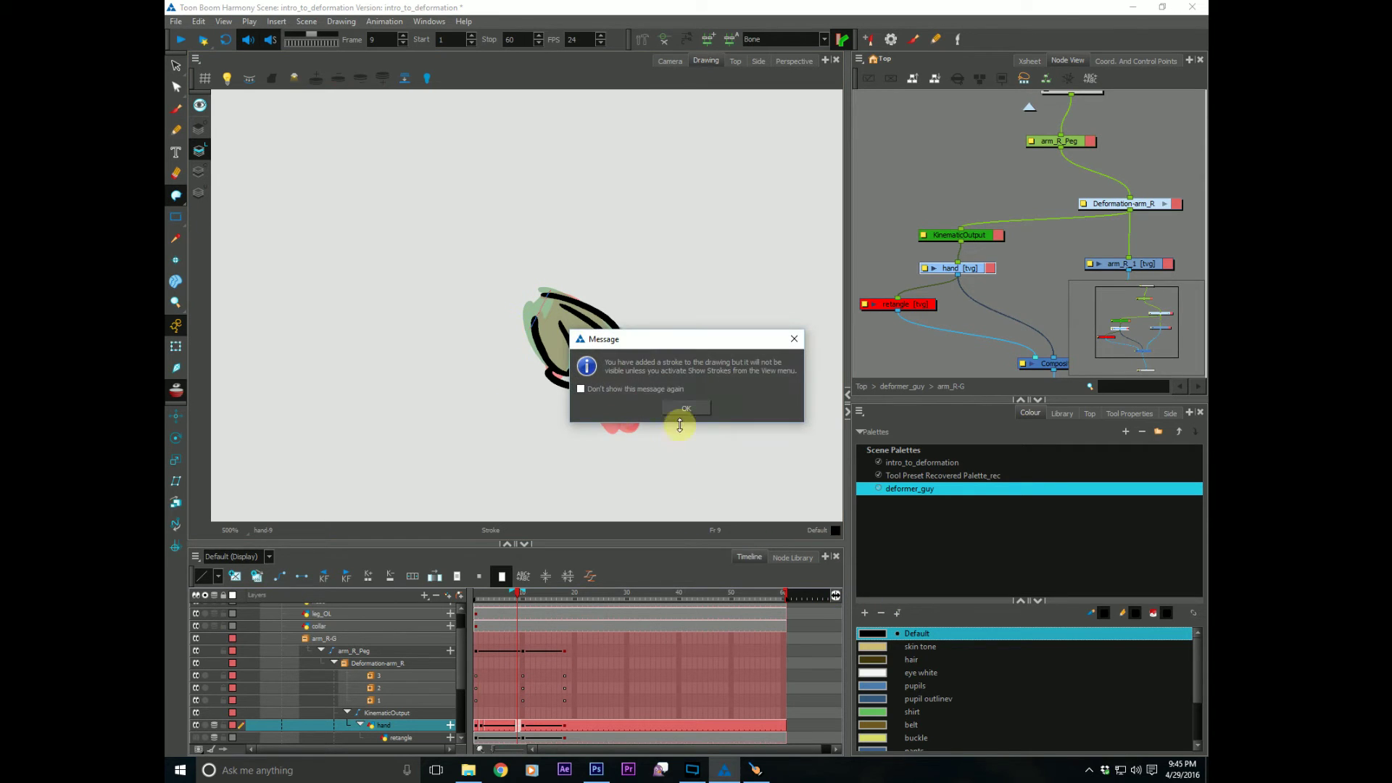
left_click(681, 405)
left_click(874, 645)
key("alt+i")
left_click(553, 313)
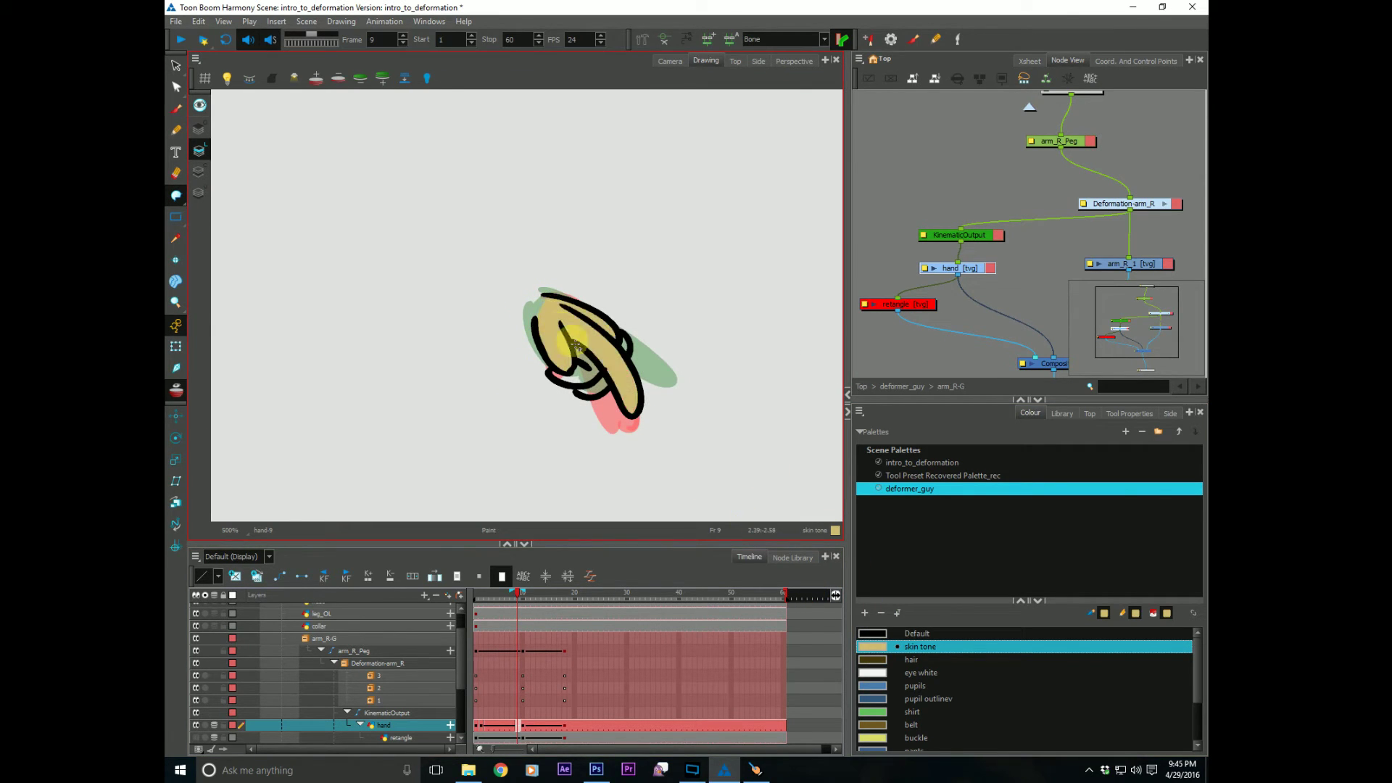
left_click(582, 365)
key("alt+v")
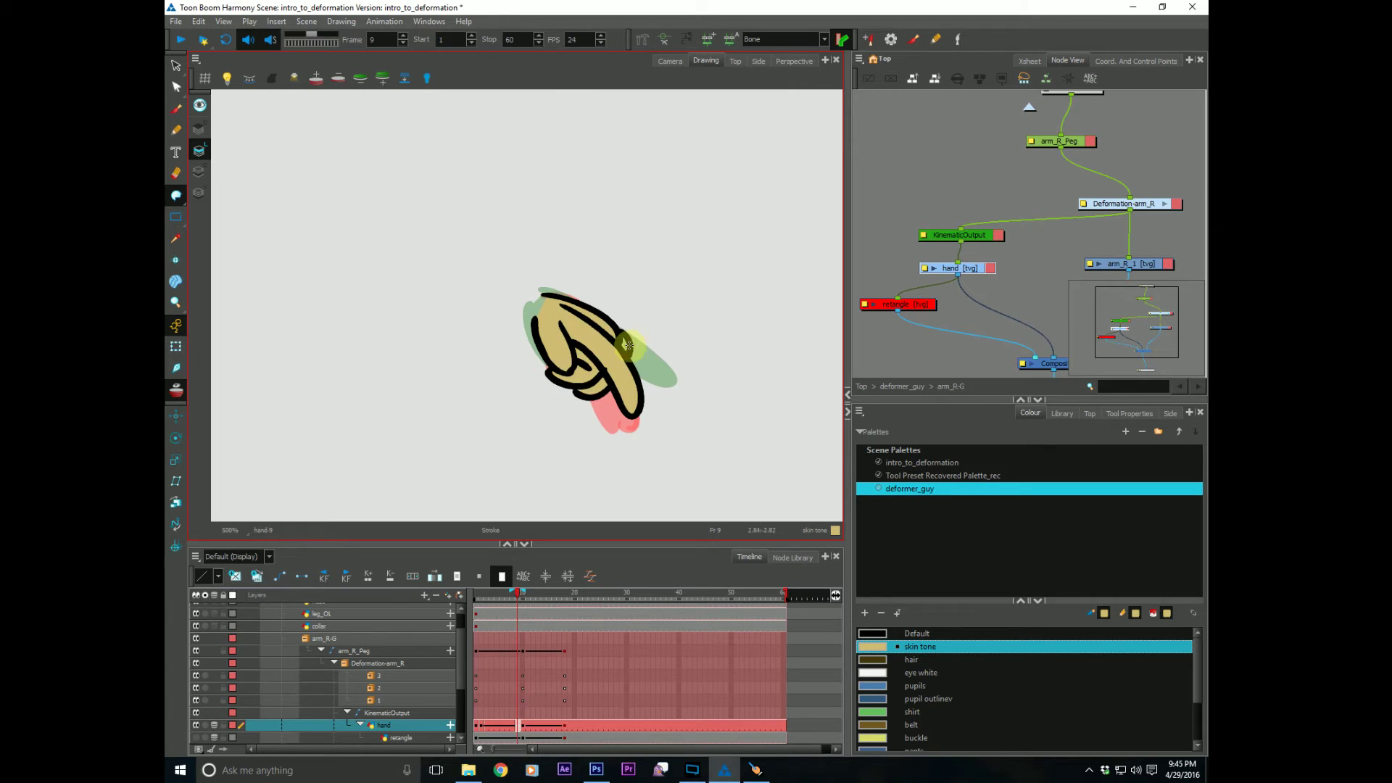
key("comma")
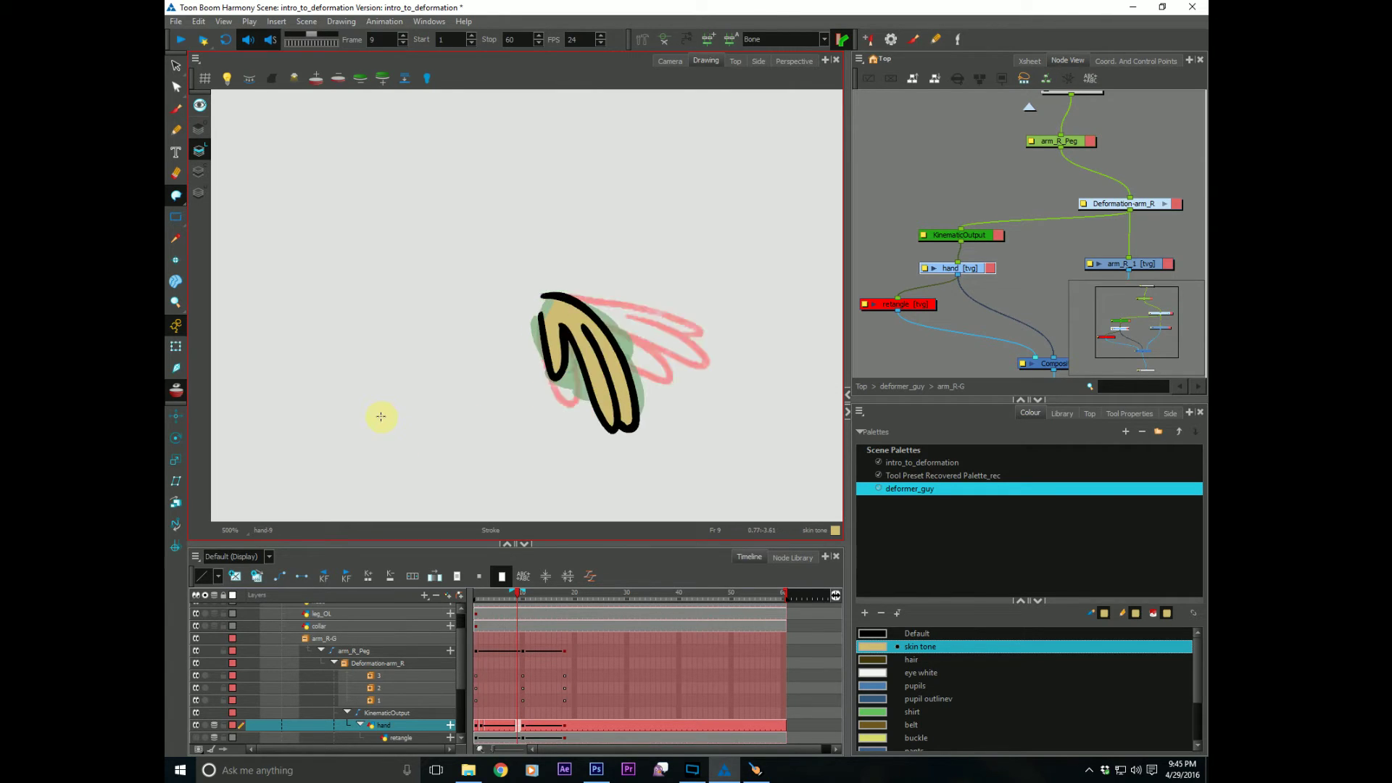
Step: Compare the in-between hand at frame 9 with the drawings at frames 8 and 10
key("period")
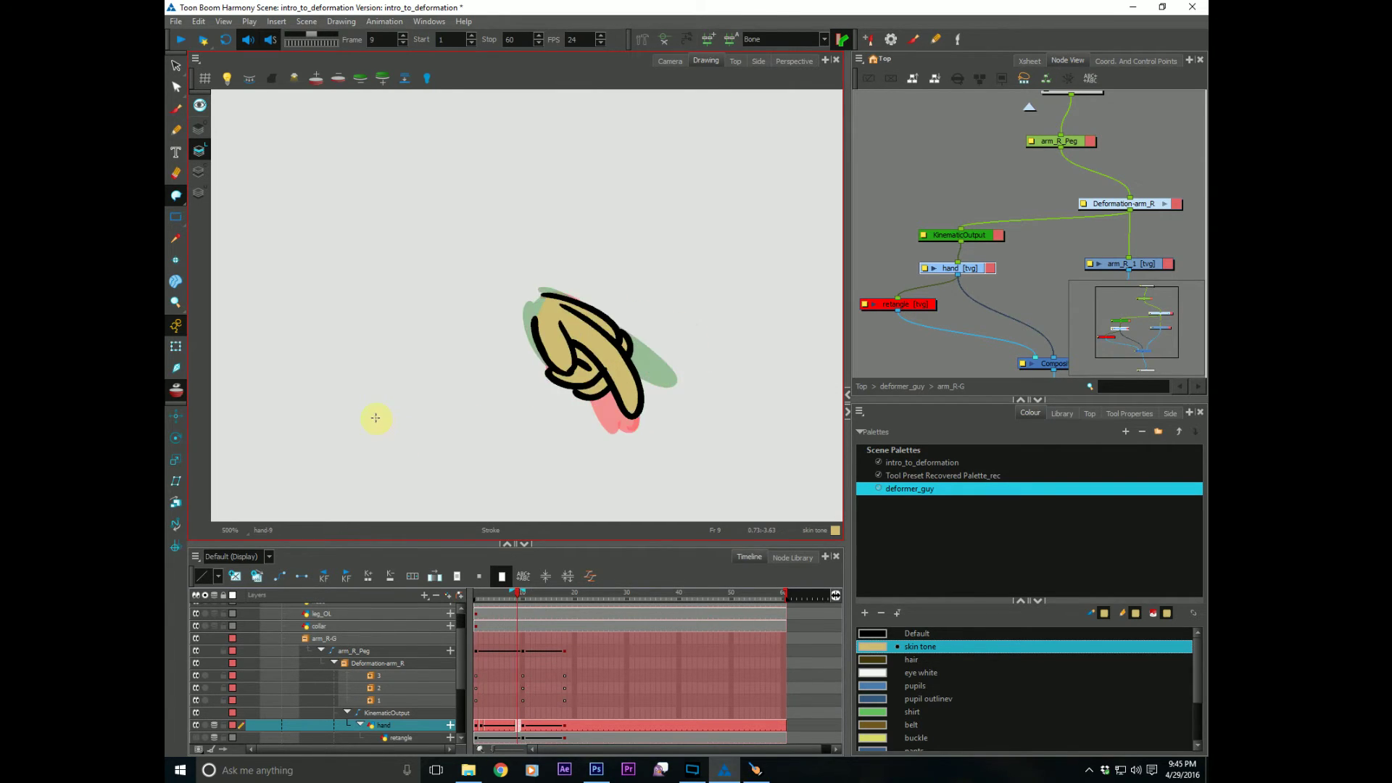
key("comma")
key("period")
key("period")
key("comma")
key("comma")
key("period")
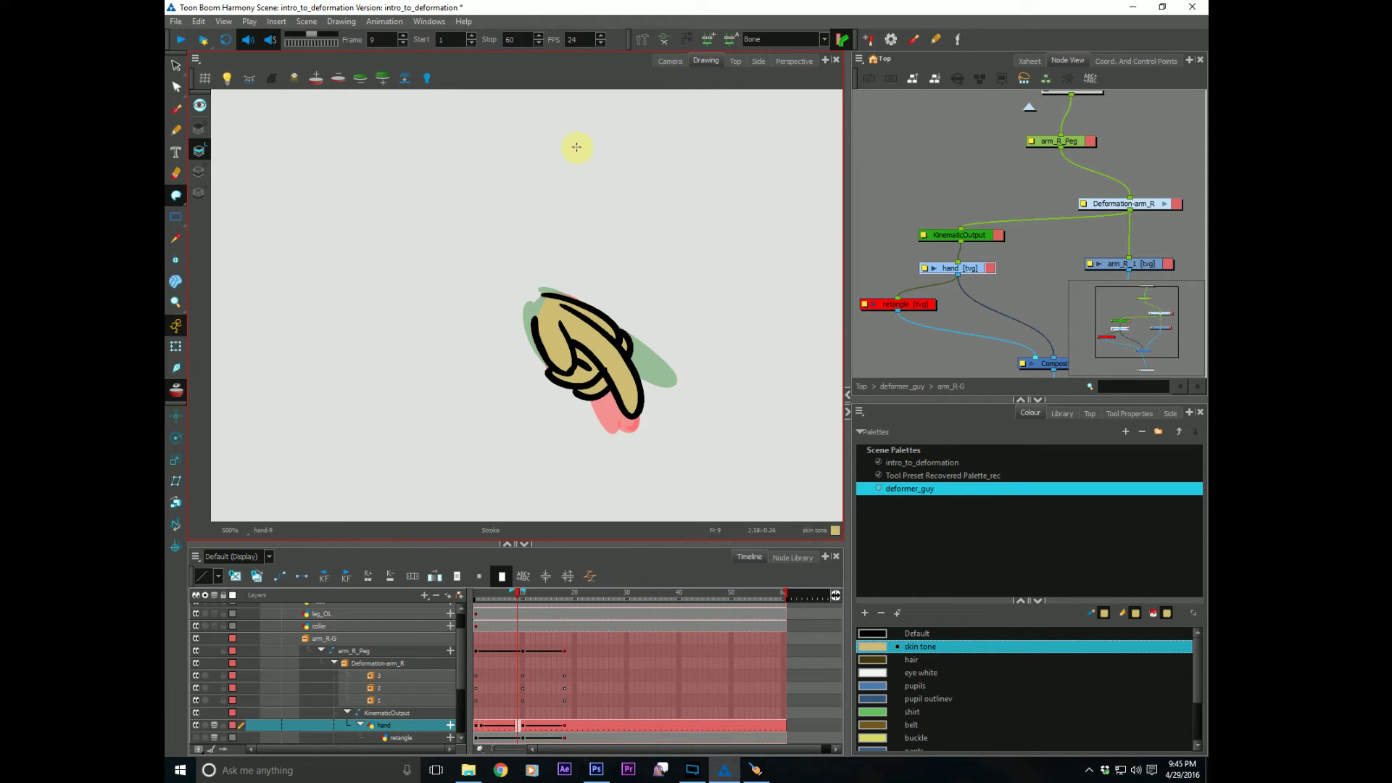
Step: Move the drawing pivot of the frame 9 hand onto its wrist, matching the pivots of the neighbouring hand drawings
left_click(176, 259)
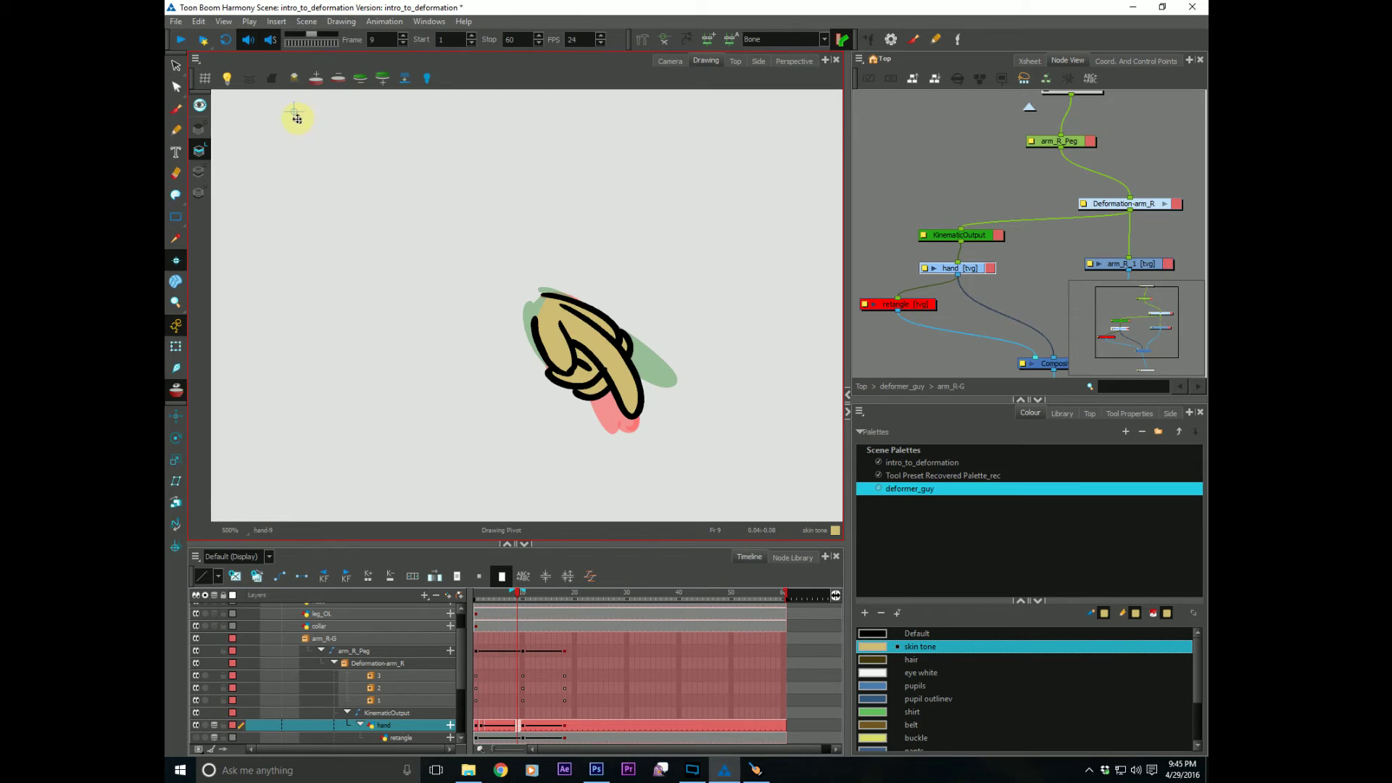
left_click(665, 62)
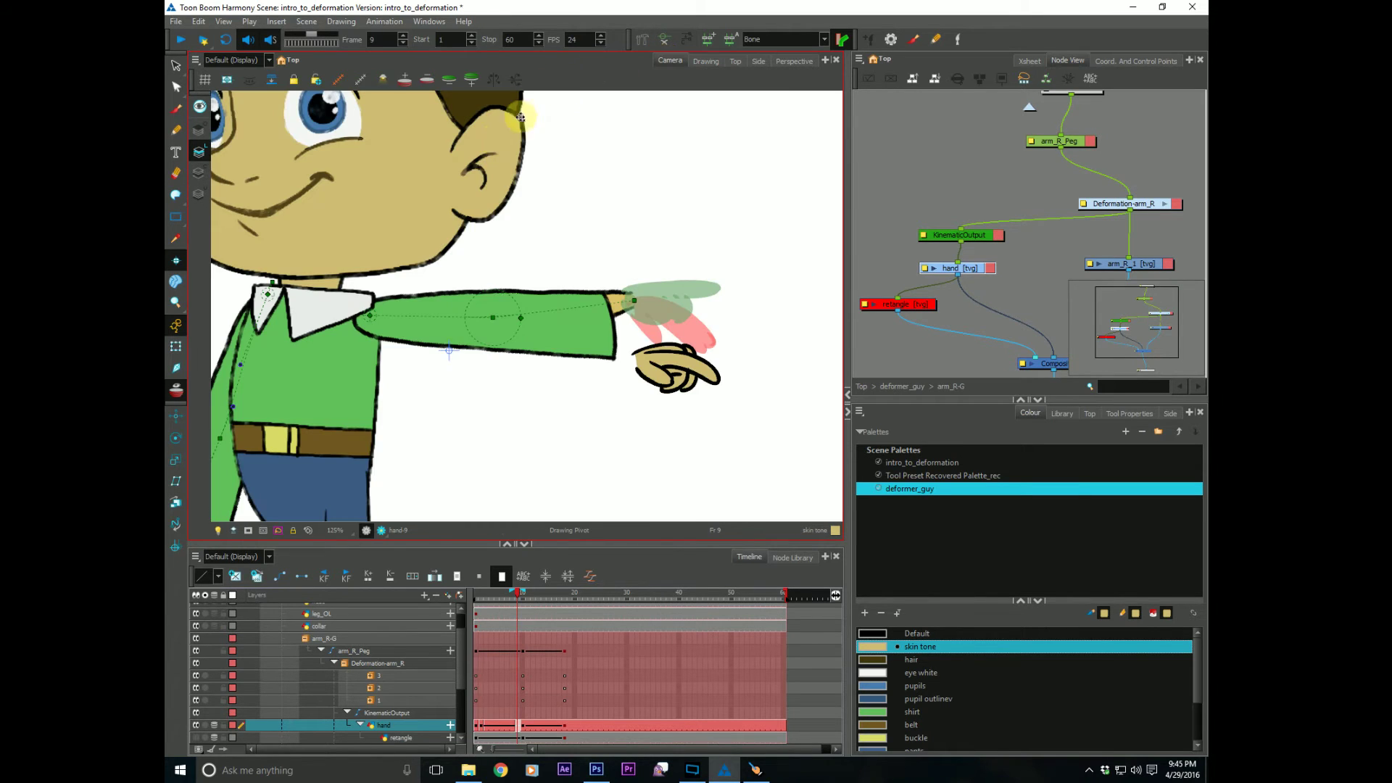
left_click(705, 61)
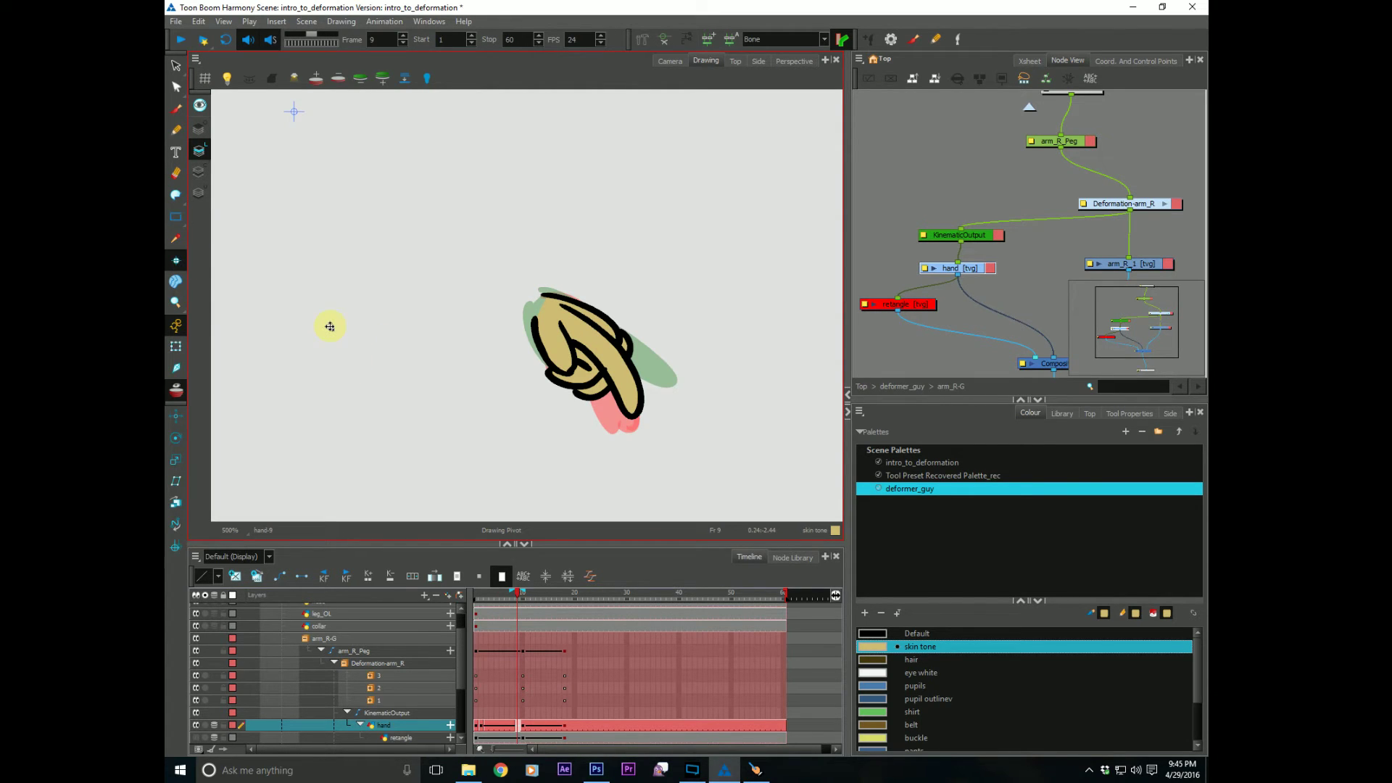
key("period")
key("comma")
key("comma")
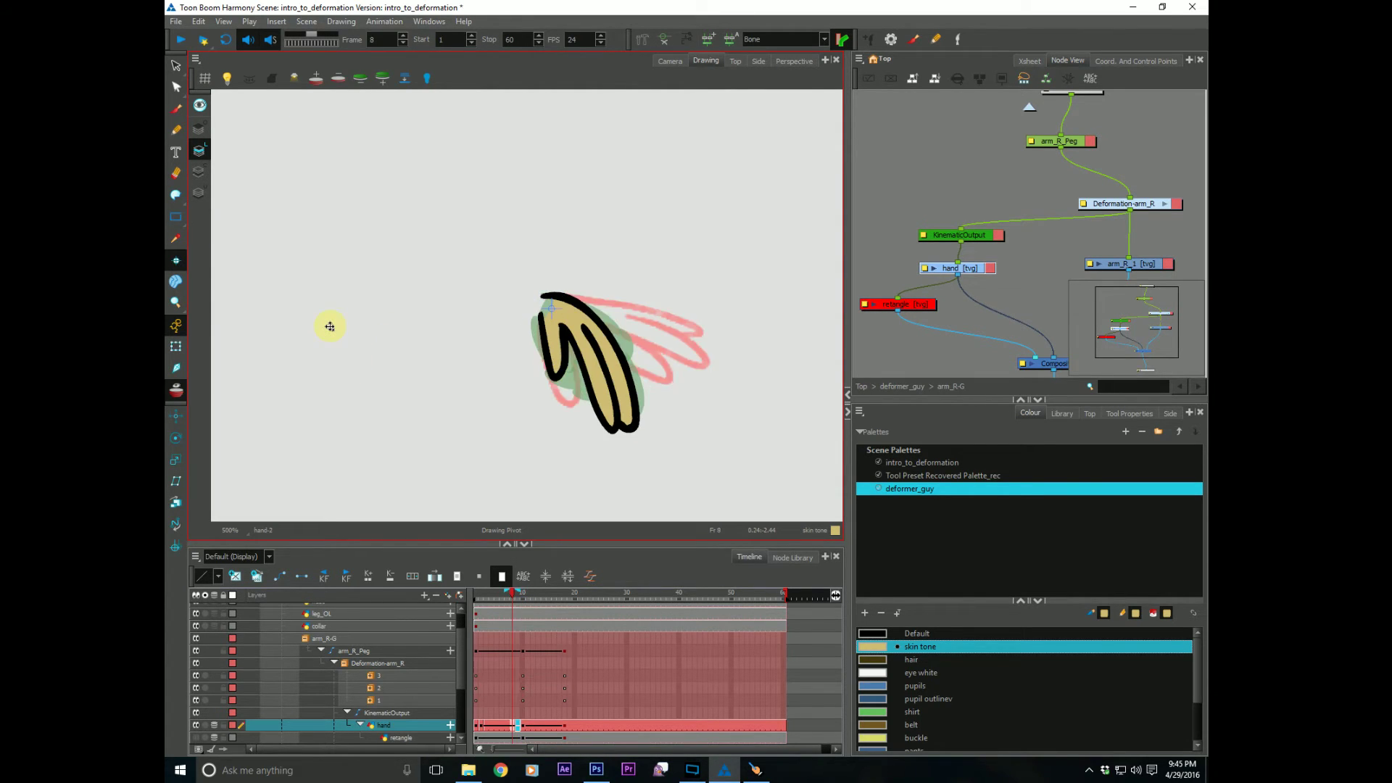
key("period")
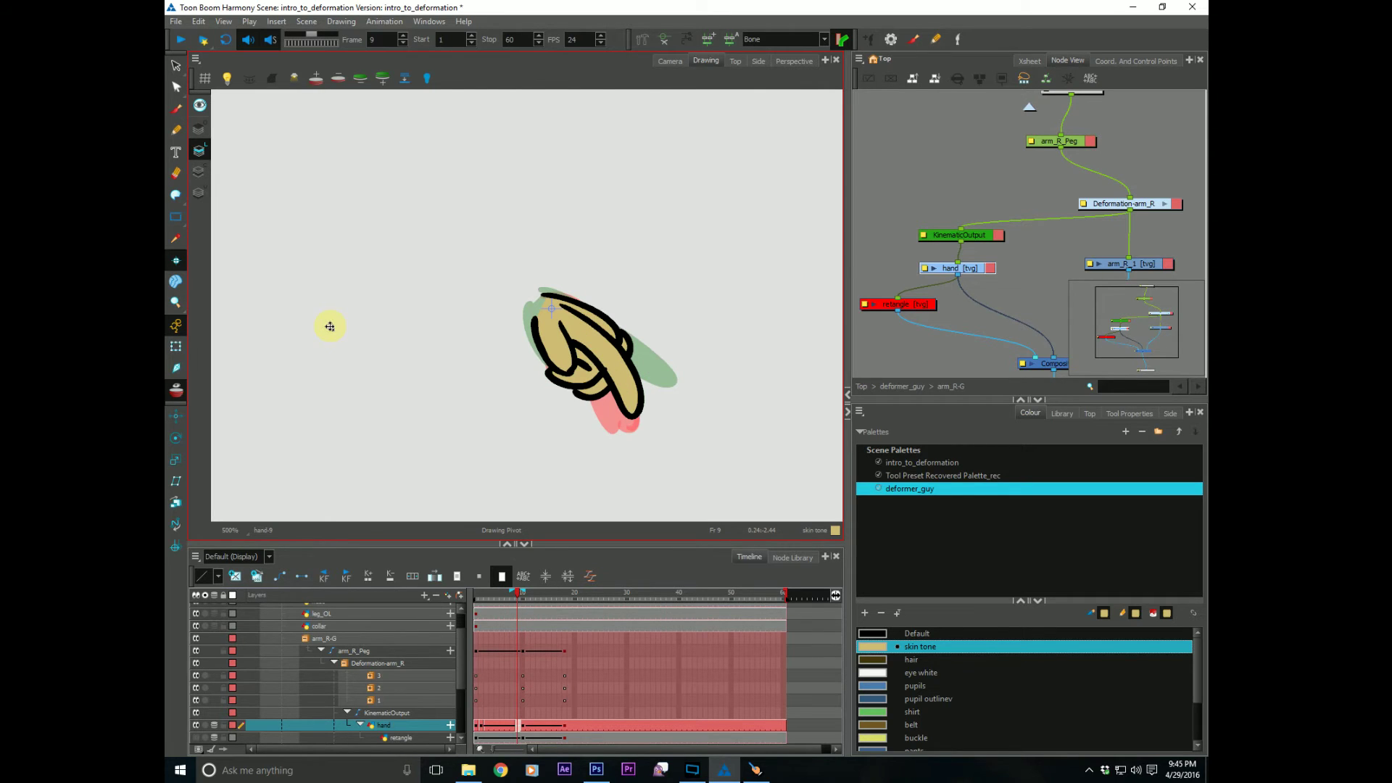
Step: Check in the Camera view how the hand drawings follow the arm from frame 8 to frame 13
left_click(668, 60)
key("comma")
key("period")
key("period")
key("period")
key("period")
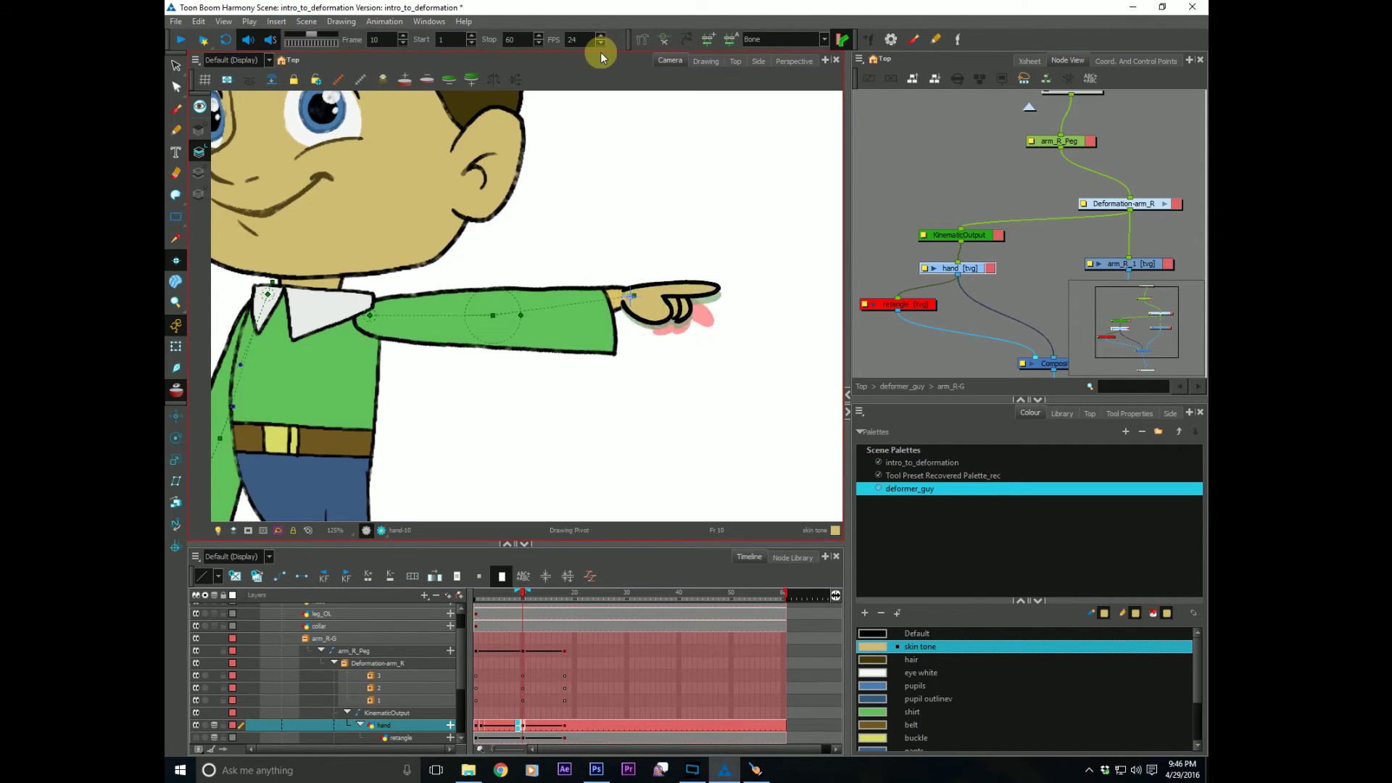
key("period")
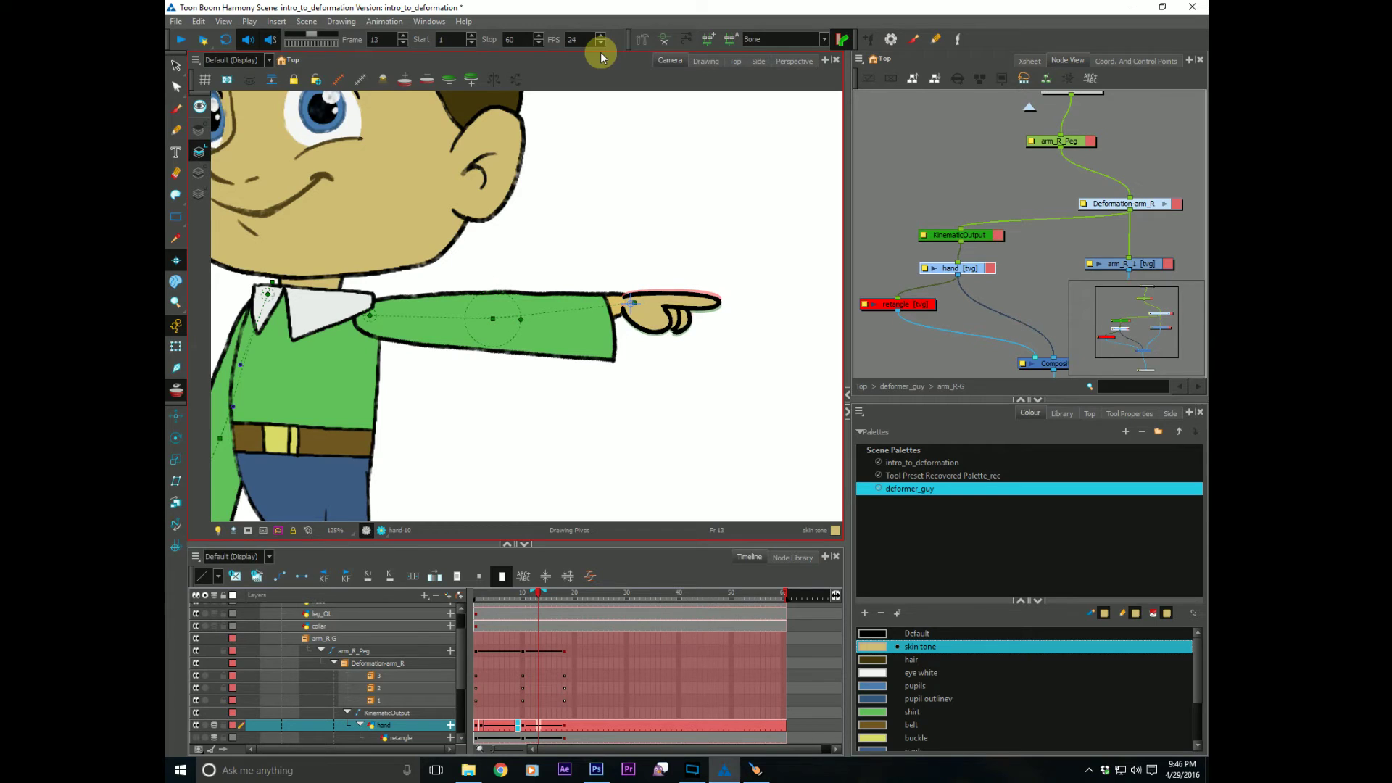
Step: Go up to the top level of the node network, disable the deformer_guy group and move its node aside
scroll(456, 376, "down", 2)
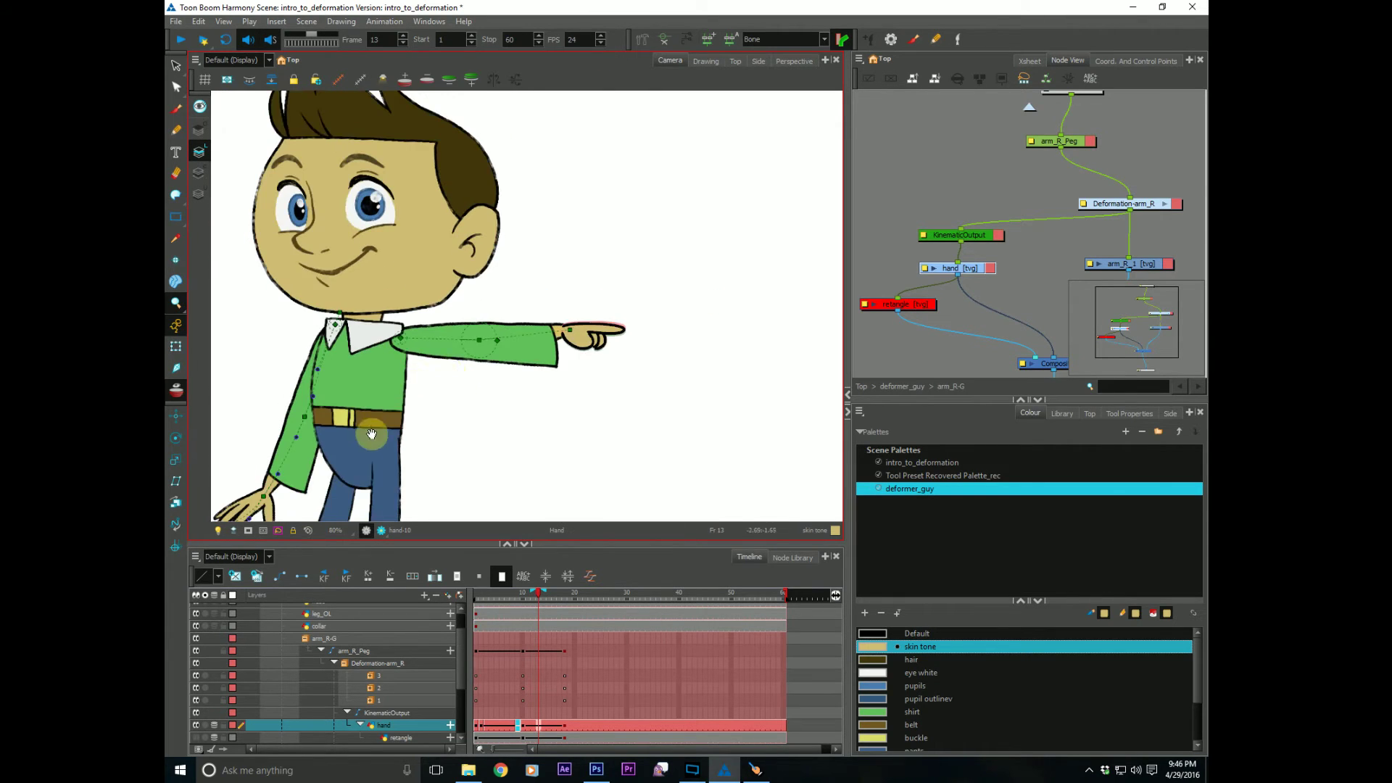
key("alt+z")
left_click_drag(369, 435, 418, 395)
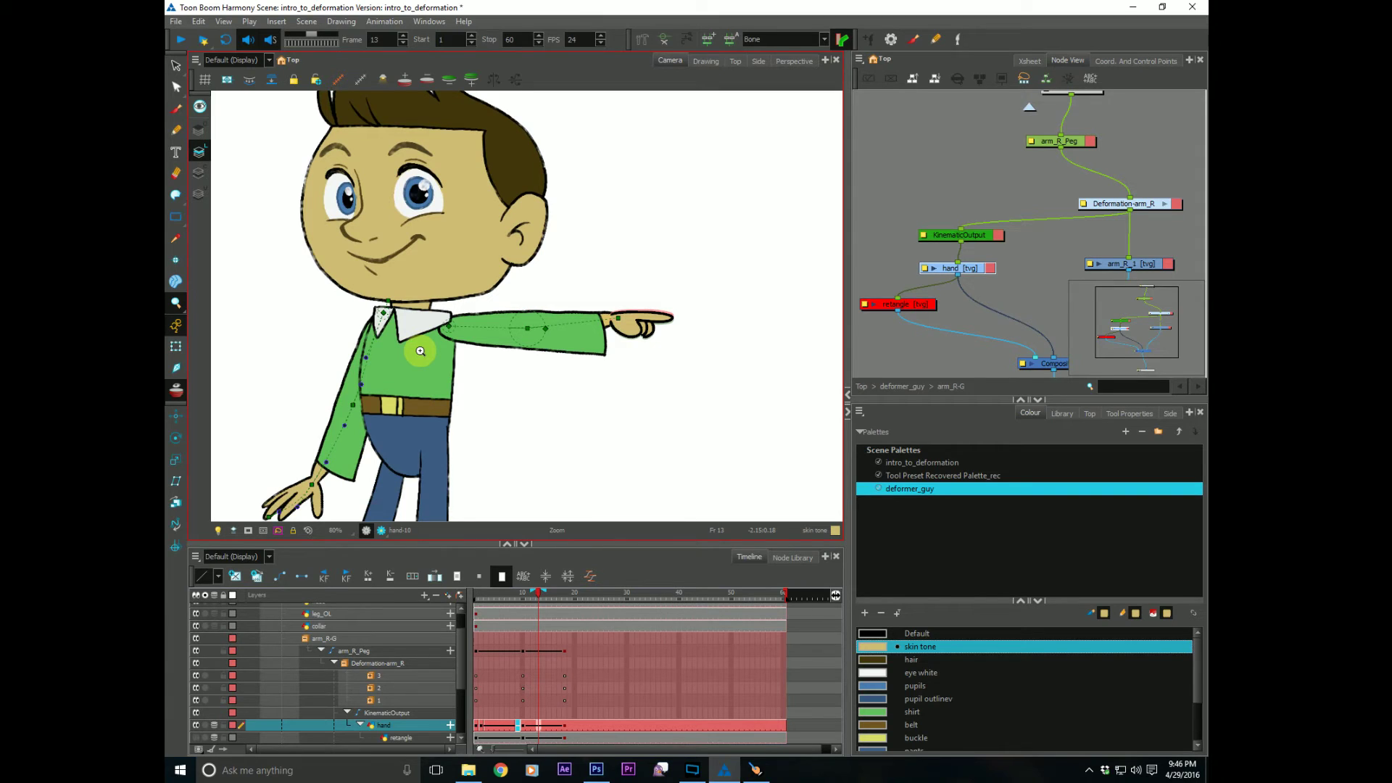
left_click_drag(488, 397, 476, 391)
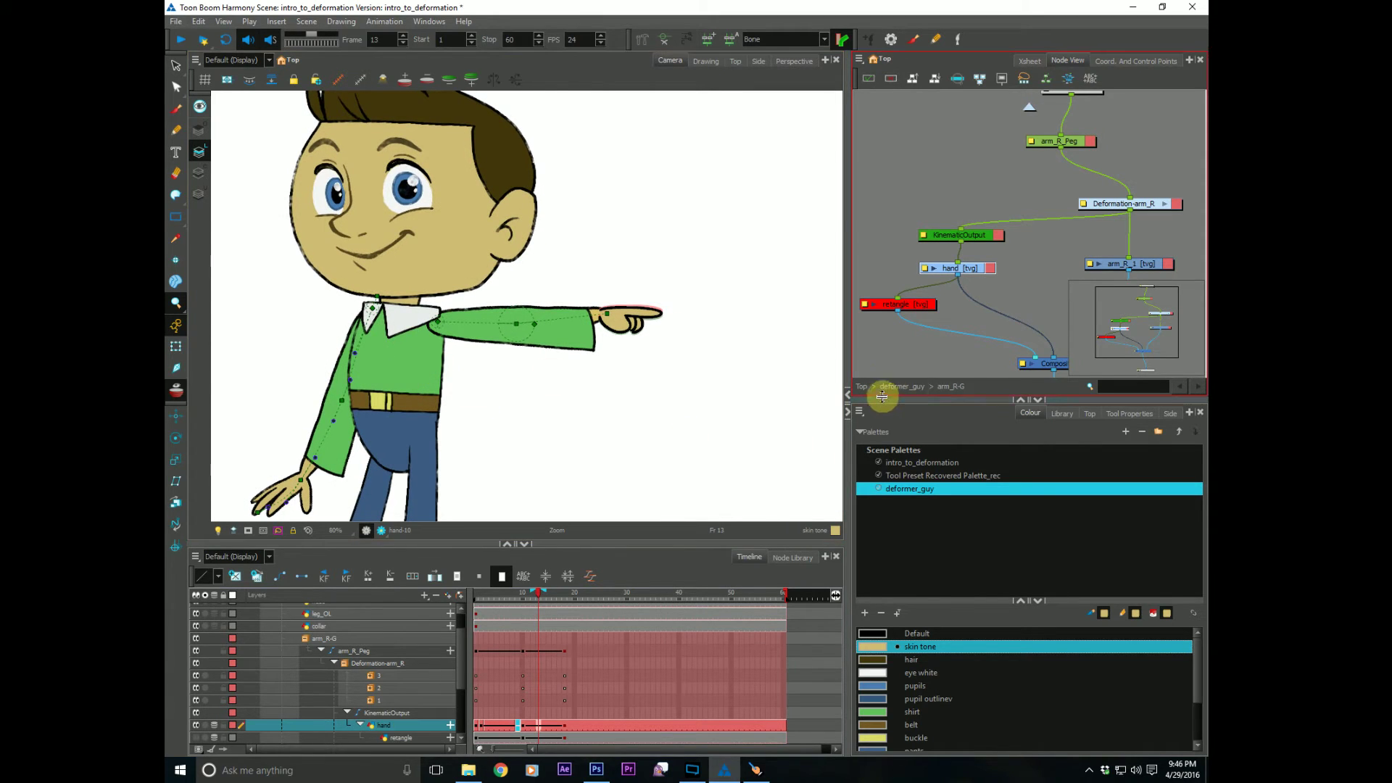
left_click(864, 387)
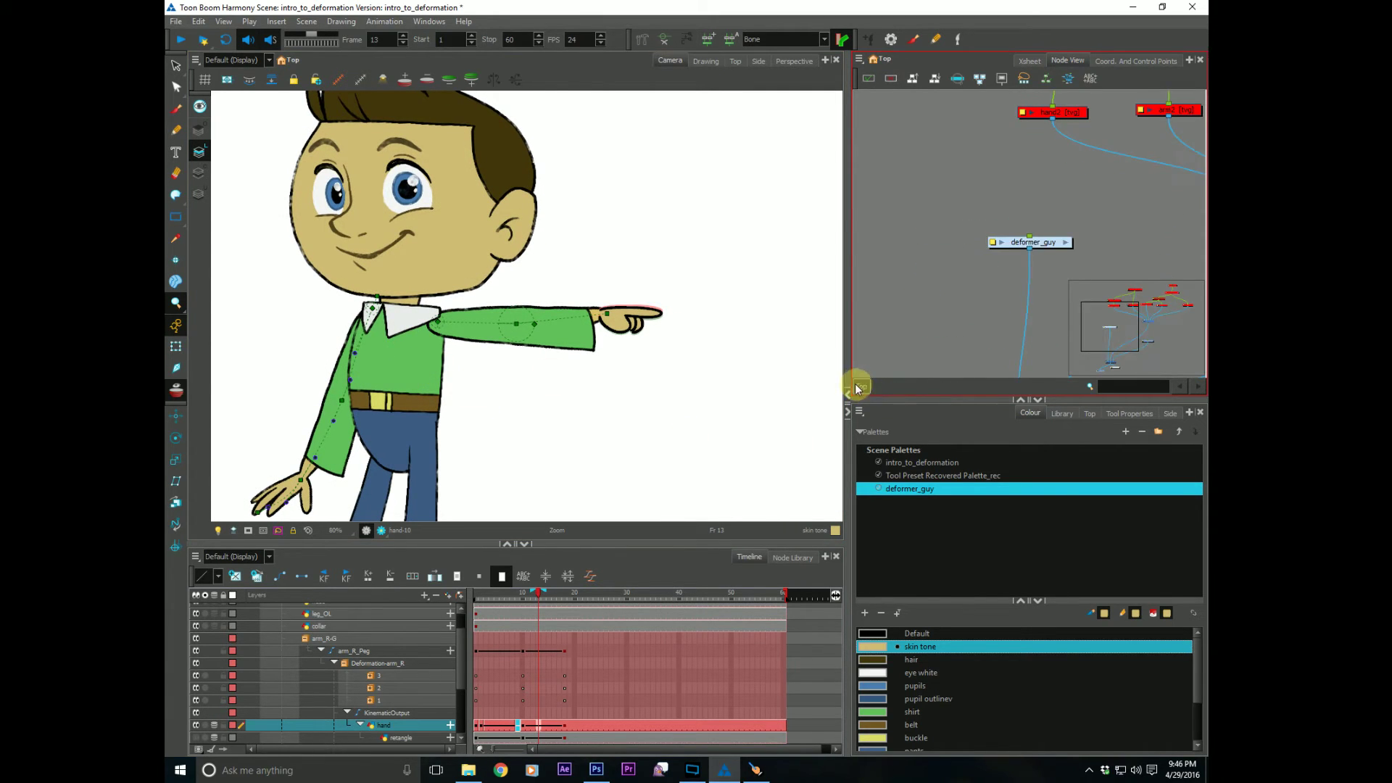
left_click(704, 61)
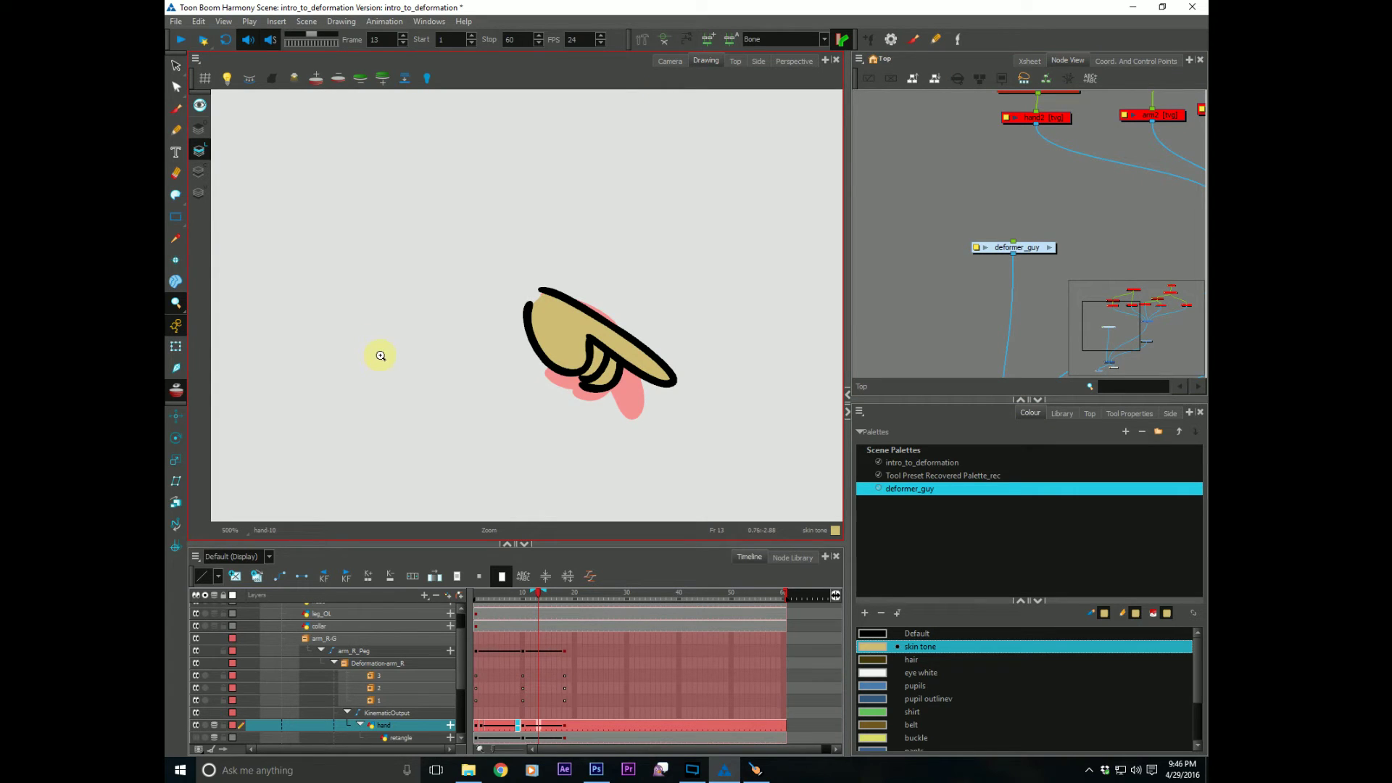
left_click(1013, 247)
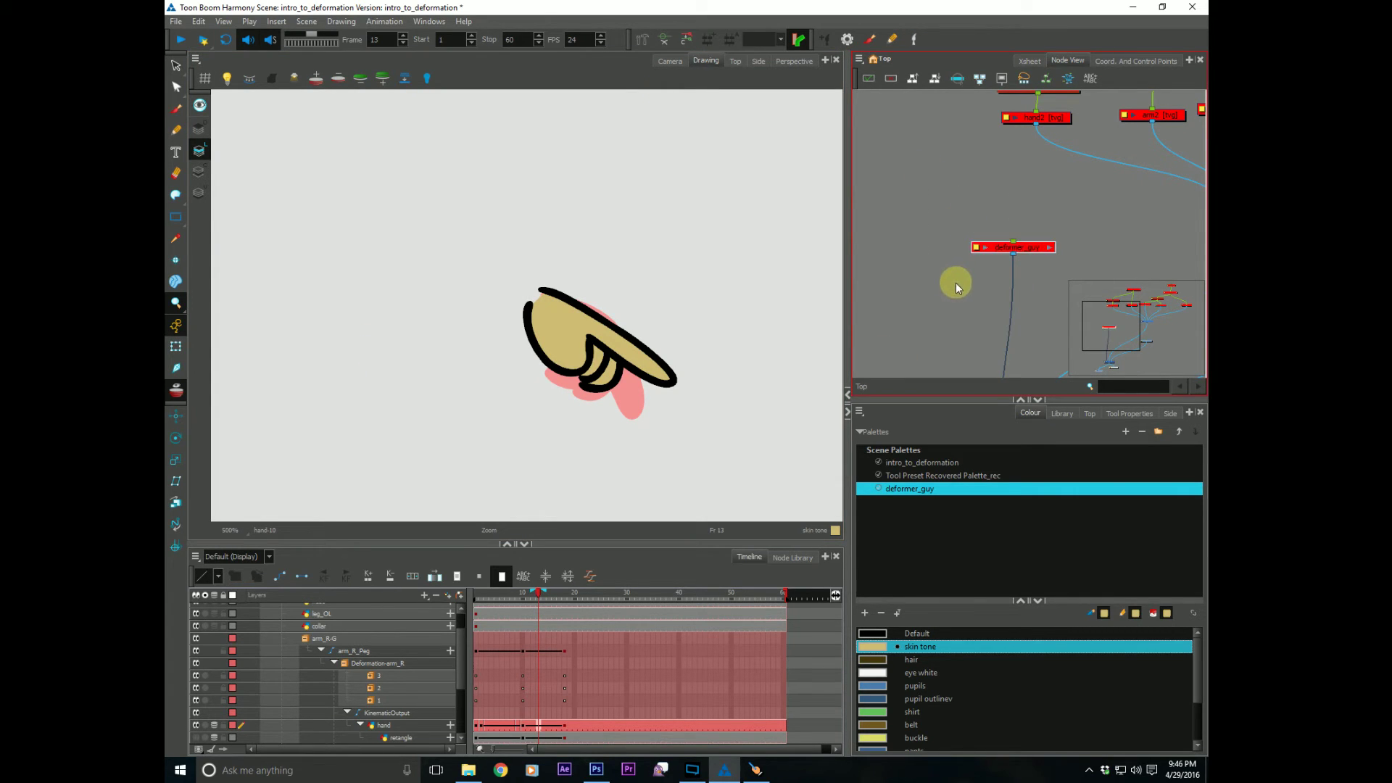
left_click(668, 60)
left_click_drag(1032, 250, 1104, 246)
Step: Add two vector drawing layers named square and circle
key("ctrl+r")
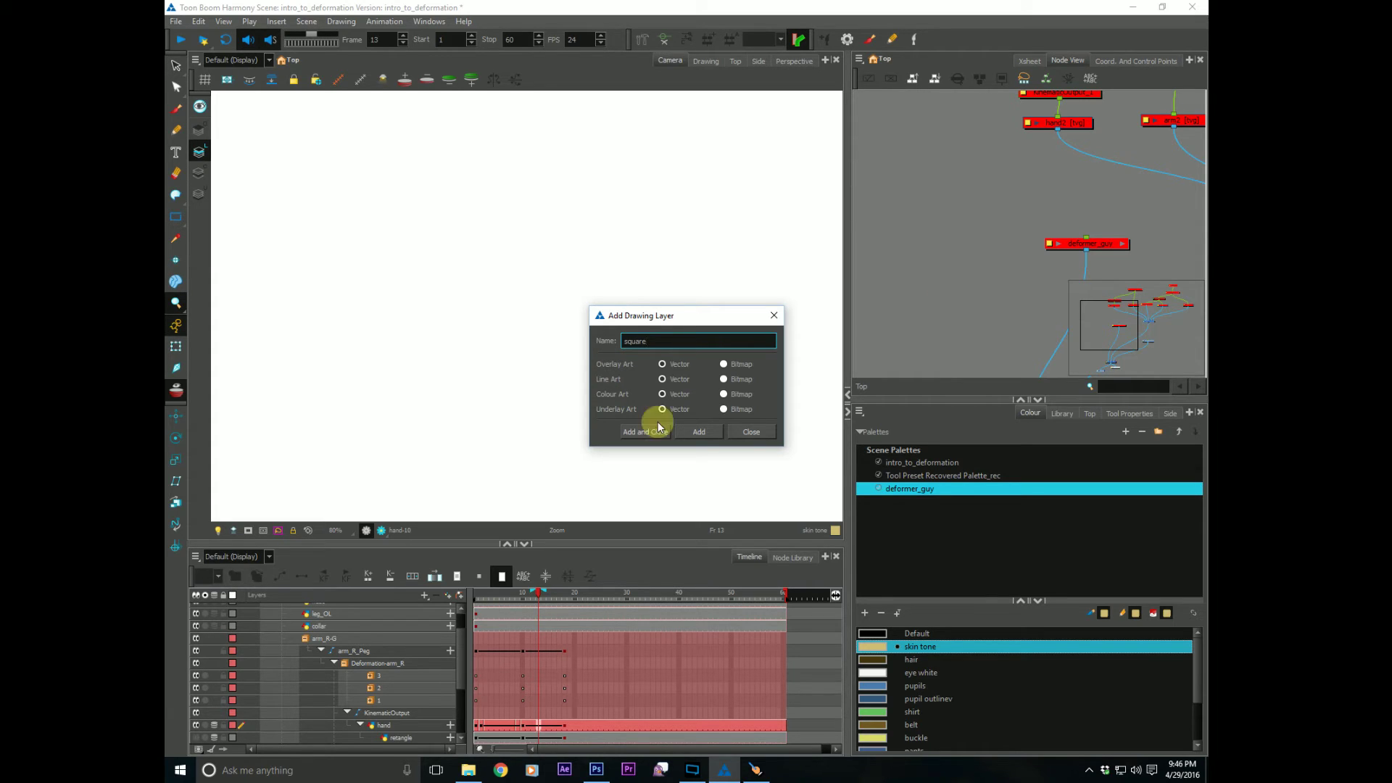
left_click(697, 432)
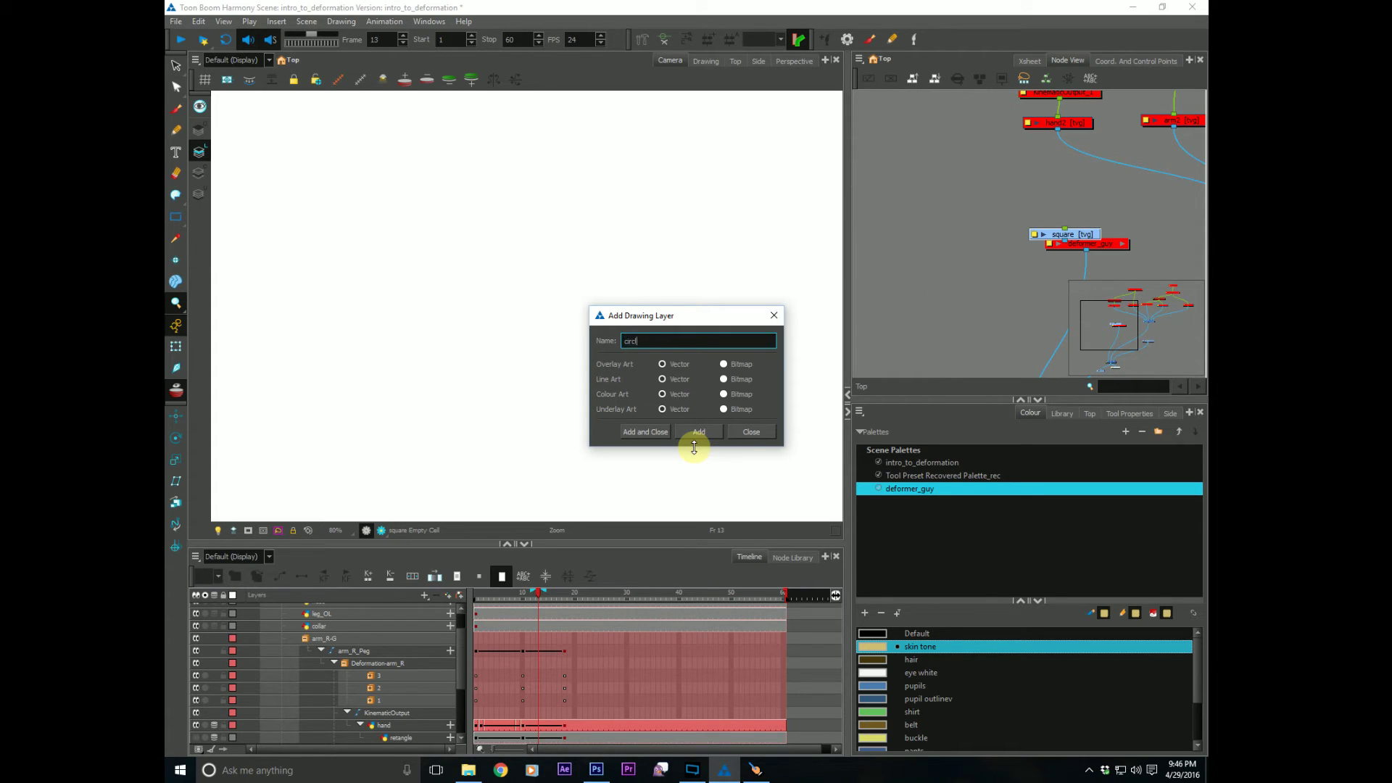
type("circle")
left_click(646, 432)
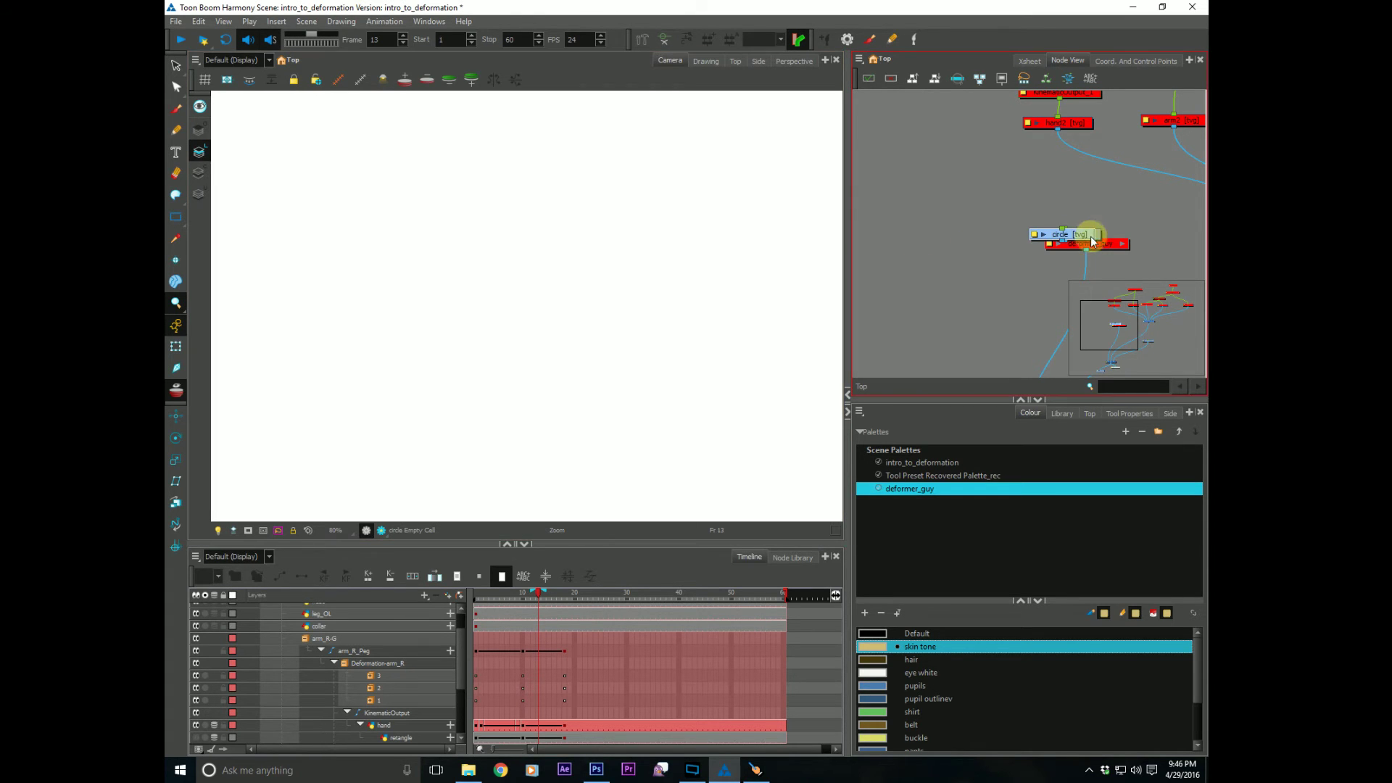
Step: Place the square and circle nodes beside deformer_guy and connect both to the Composite
left_click_drag(1052, 241, 917, 262)
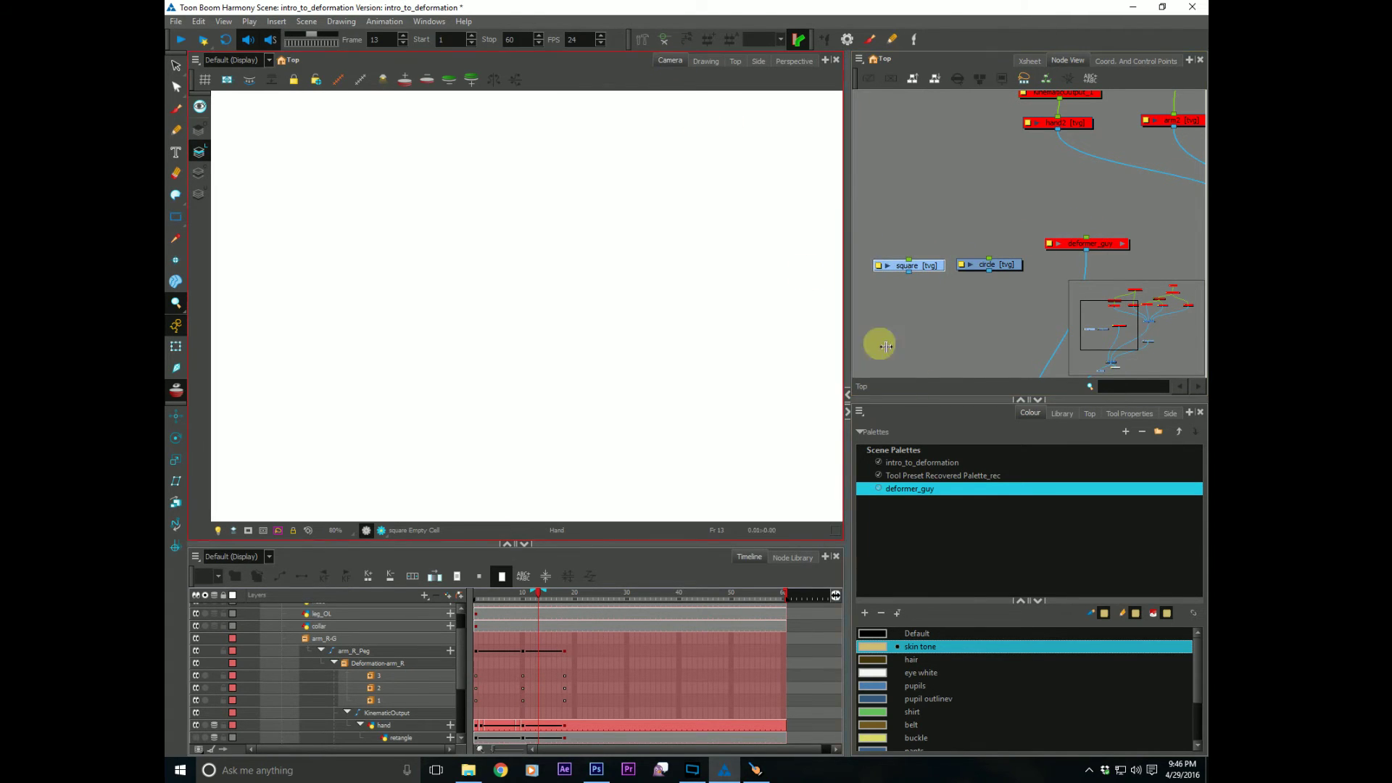
left_click_drag(964, 319, 943, 202)
left_click_drag(965, 153, 988, 341)
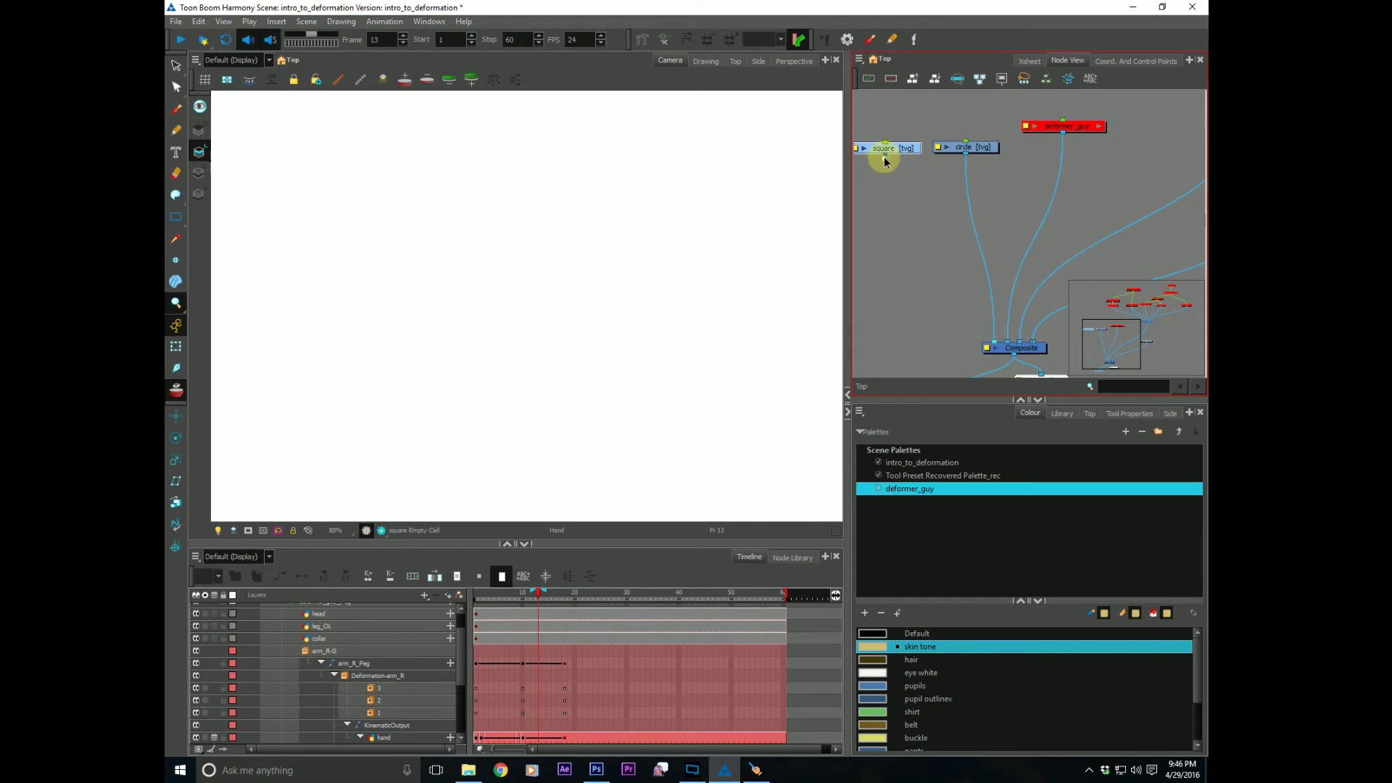
left_click_drag(885, 154, 991, 342)
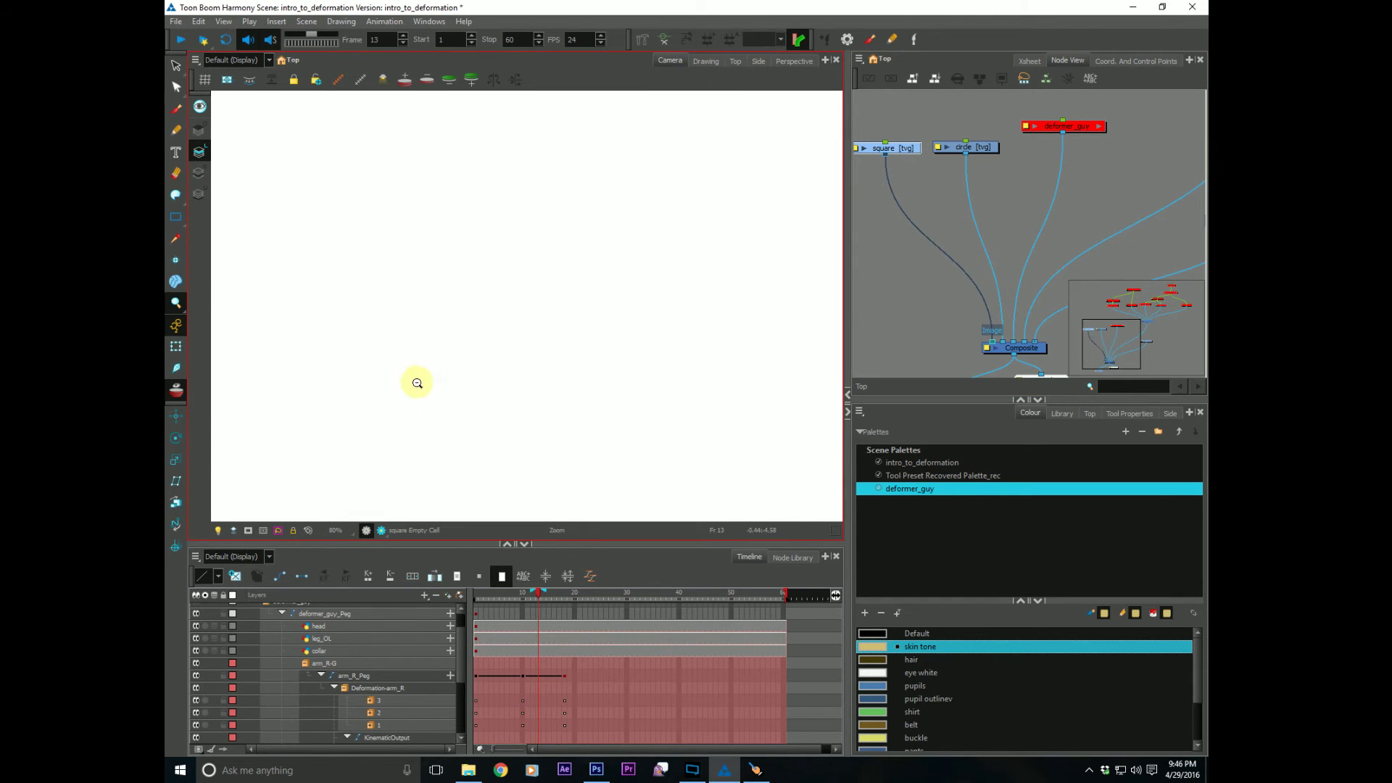
Step: Draw a square outline near the centre of the camera frame on the square layer in the Default colour
left_click(412, 387, "alt")
left_click_drag(411, 420, 483, 408)
left_click(872, 633)
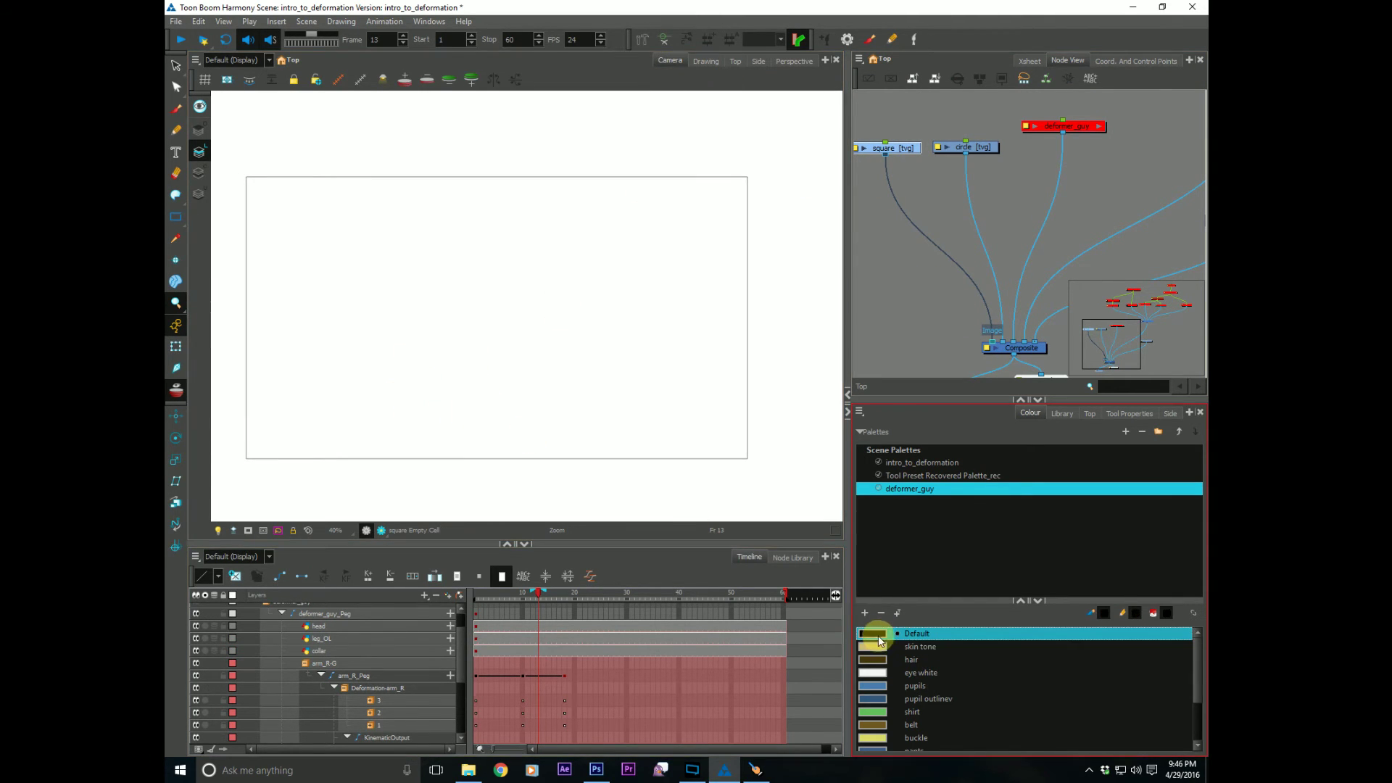
key("alt+r")
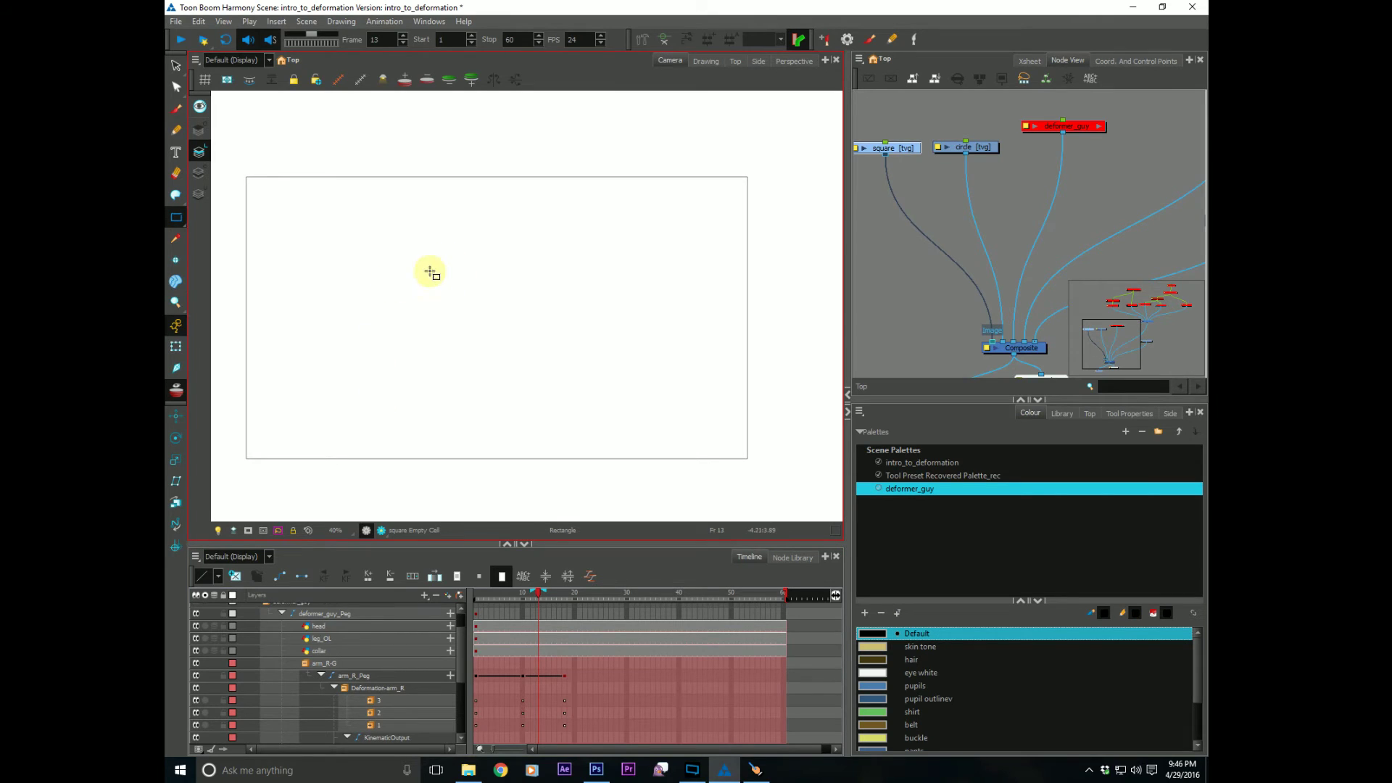
left_click_drag(433, 275, 554, 385)
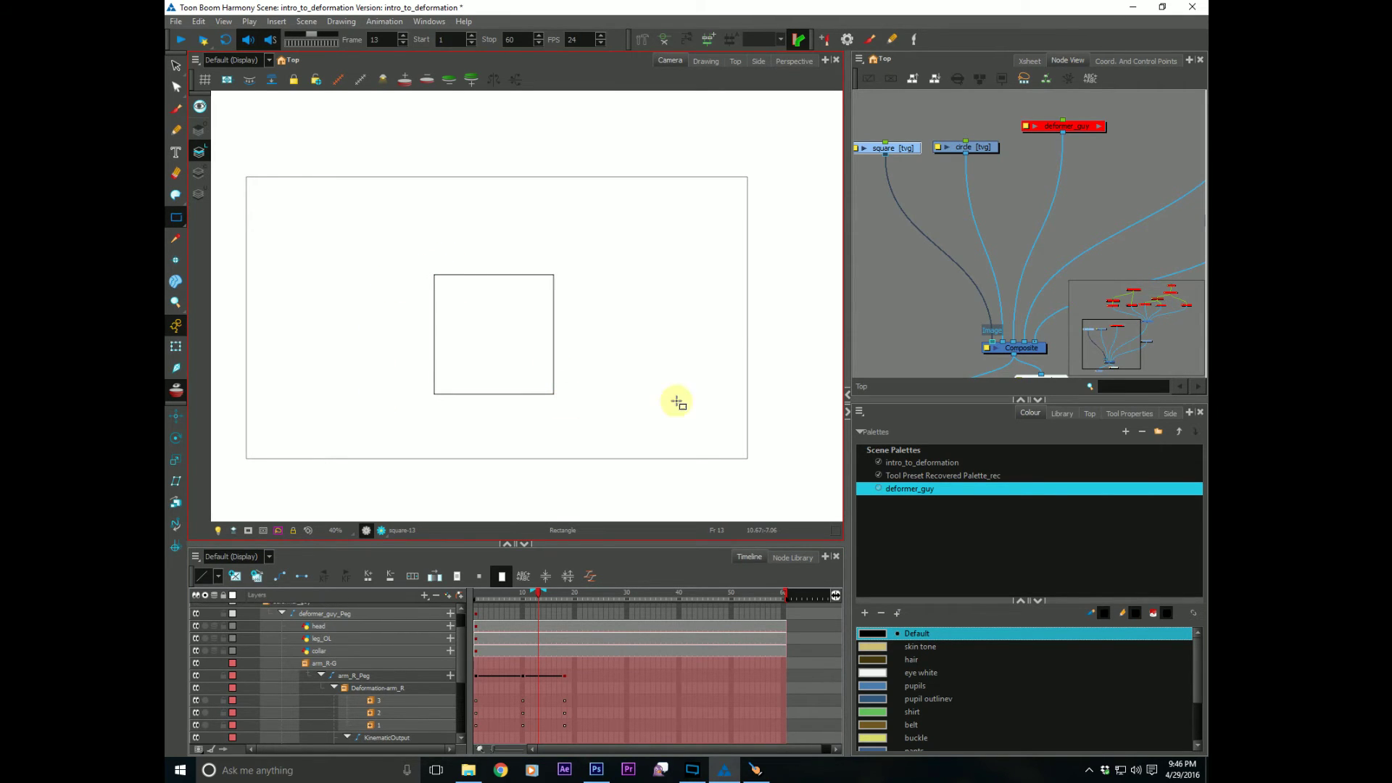
Step: Draw a circle centred inside the square on the circle layer, using Red from the intro_to_deformation palette
left_click(968, 146)
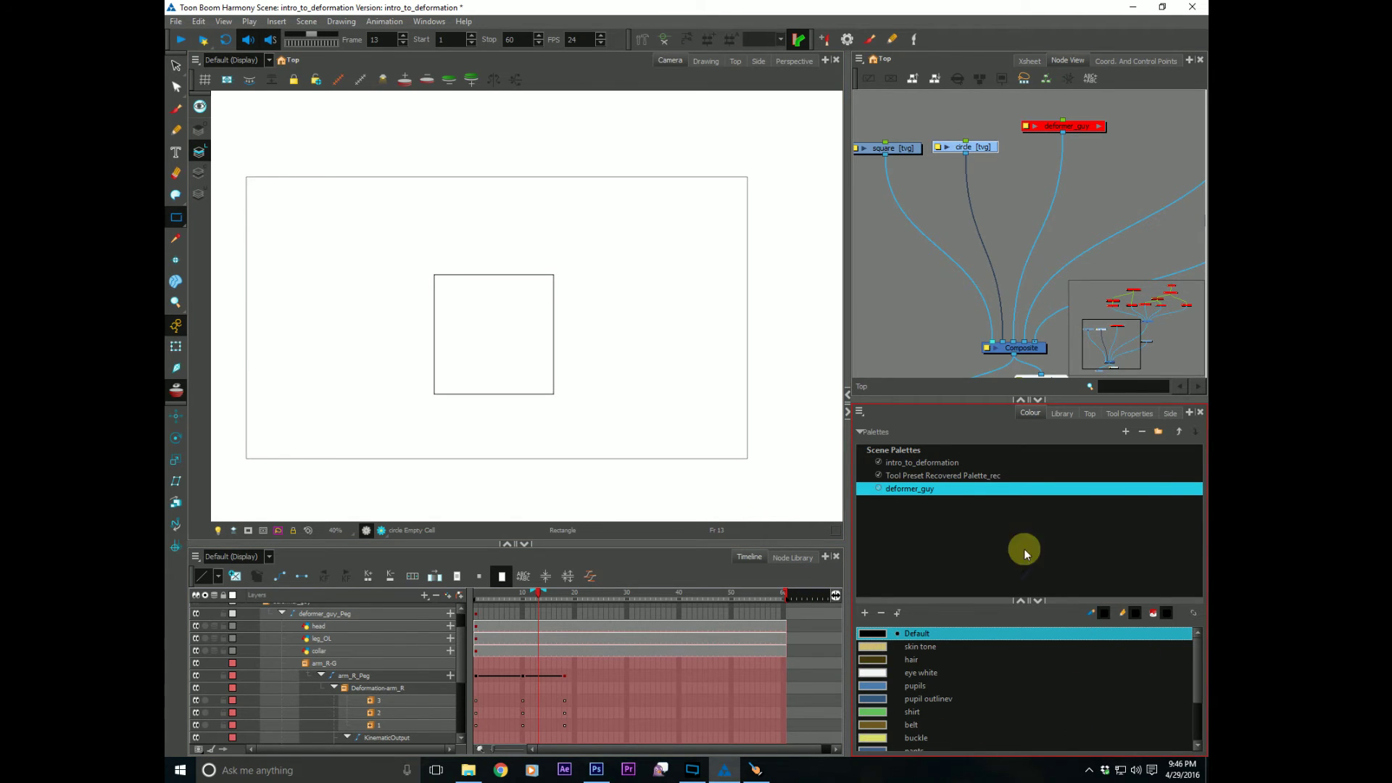
mouse_move(1195, 664)
left_mouse_down()
mouse_move(1193, 725)
mouse_move(1189, 662)
left_mouse_up()
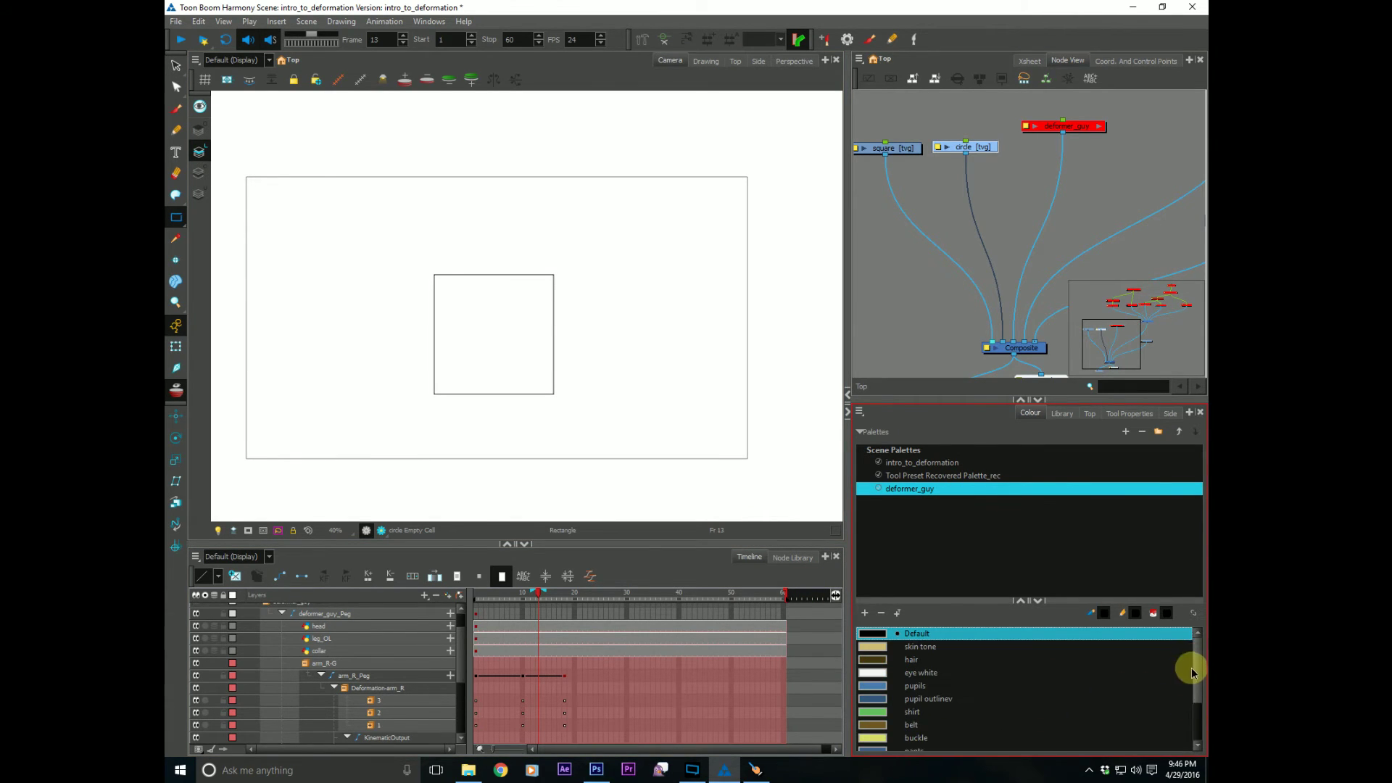
left_click(898, 462)
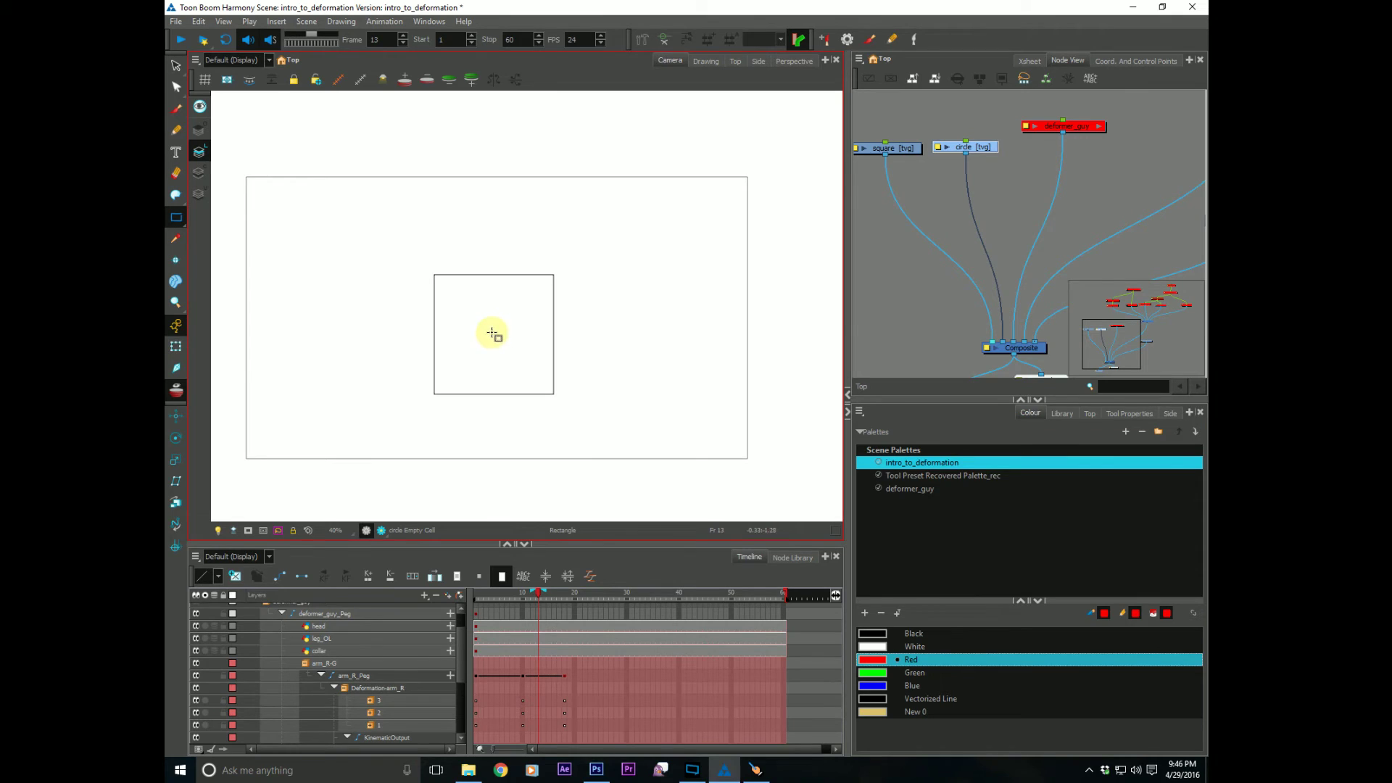
left_click_drag(491, 332, 518, 360)
key("ctrl+z")
left_click_drag(493, 336, 542, 383)
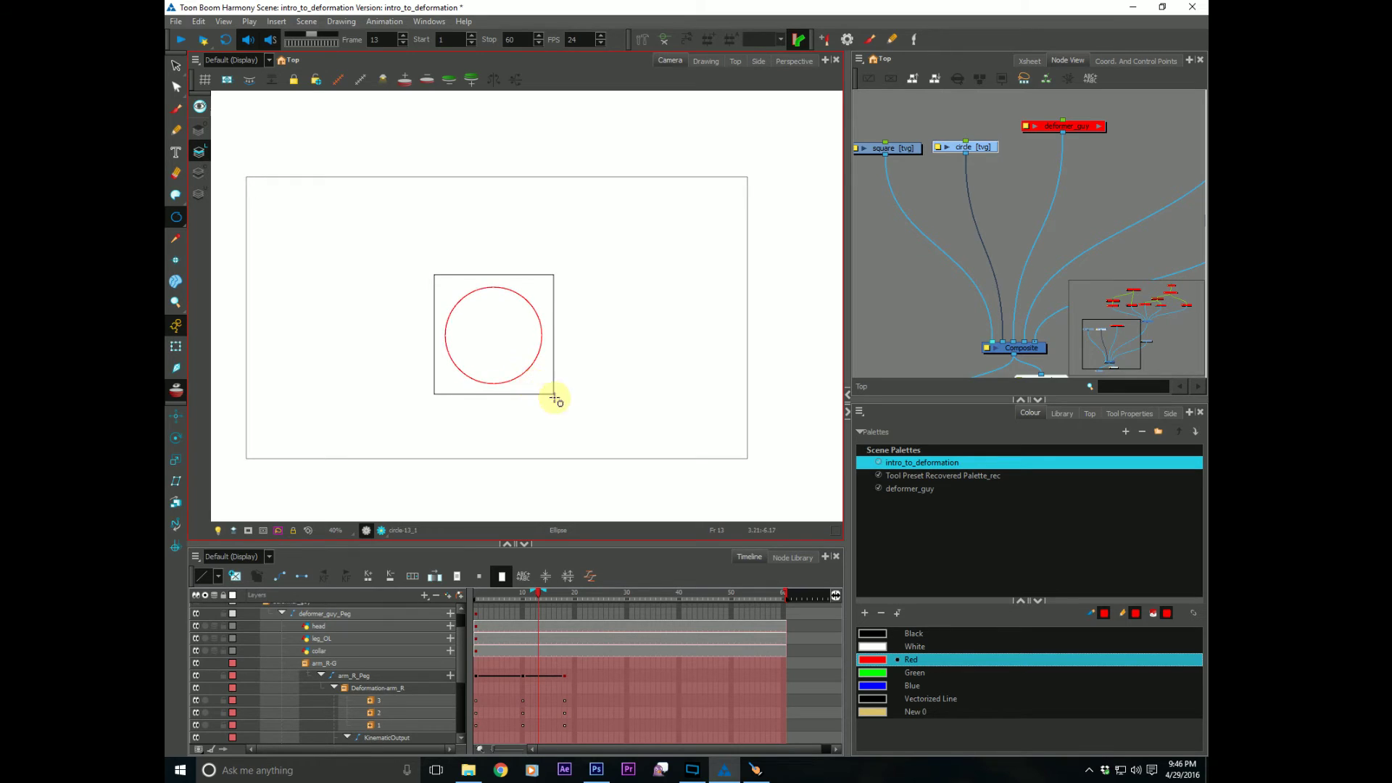
left_click_drag(451, 393, 472, 378)
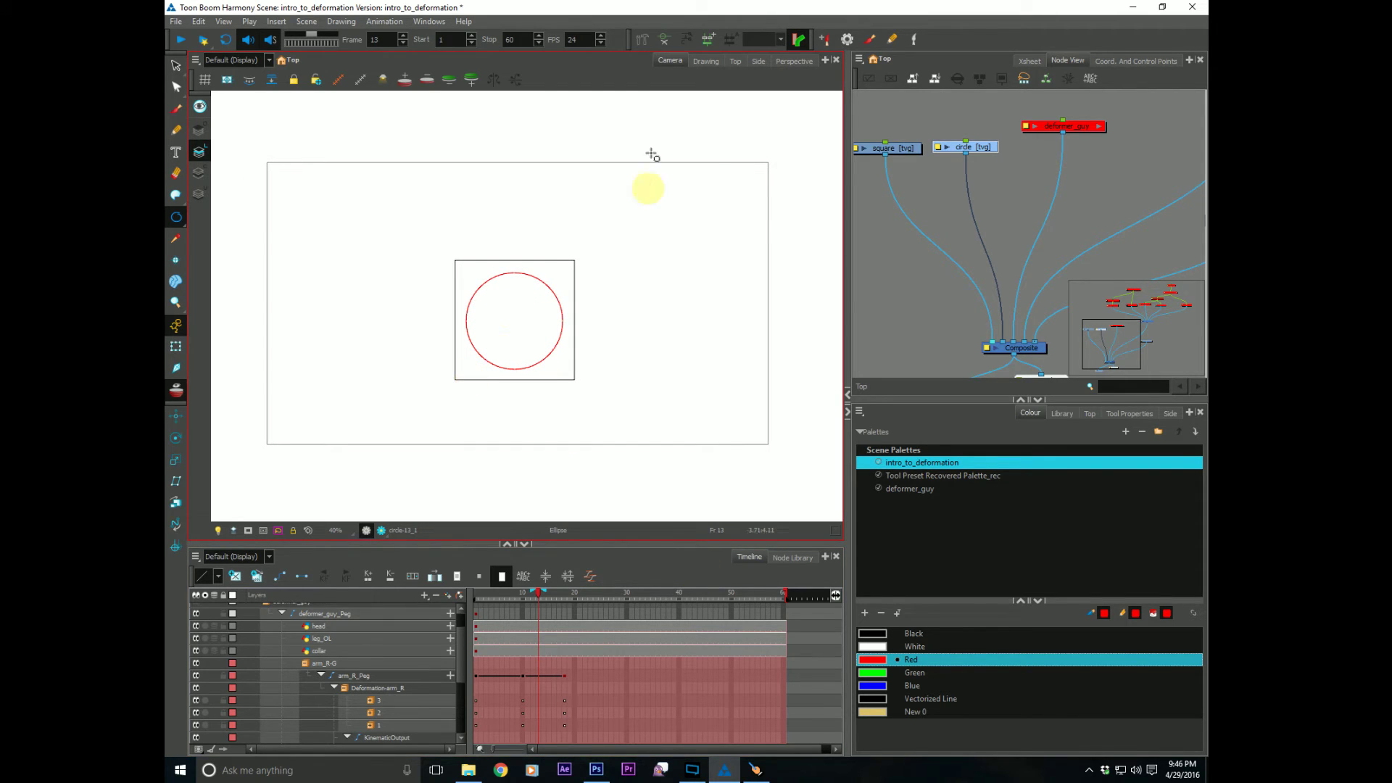
Step: Show the circle drawing in the Drawing view and turn on the Light Table to reveal the other layers
left_click(706, 61)
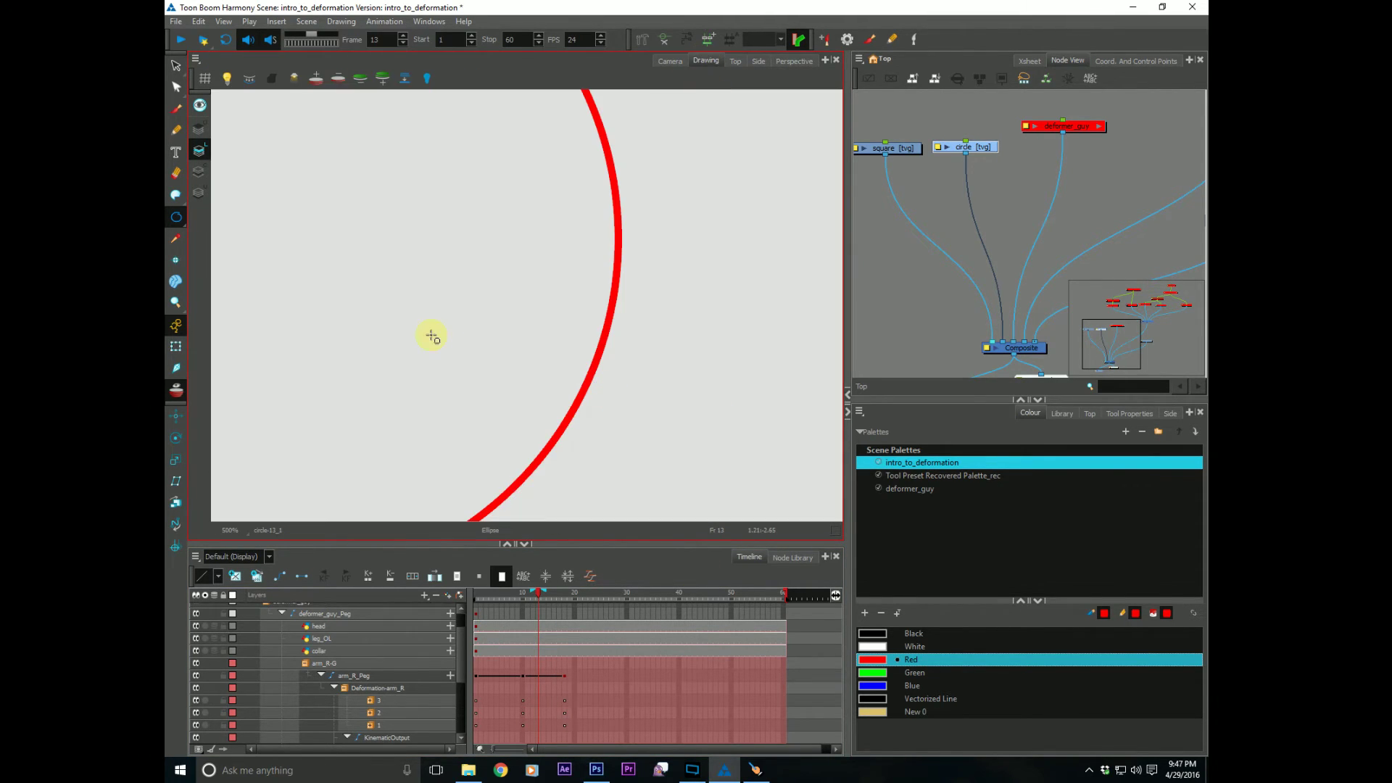
scroll(422, 366, "down", 6)
left_click_drag(359, 400, 488, 399)
key("alt+z")
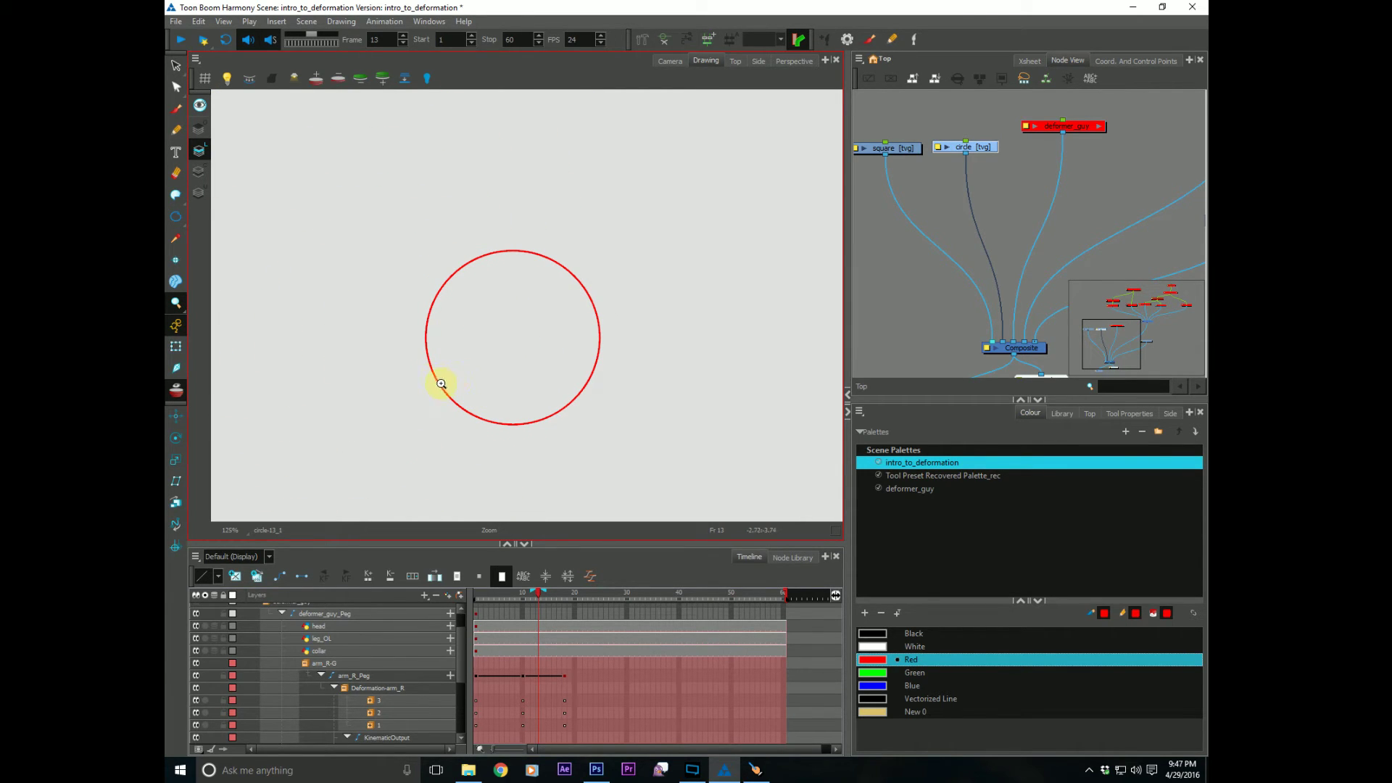
left_click(226, 77)
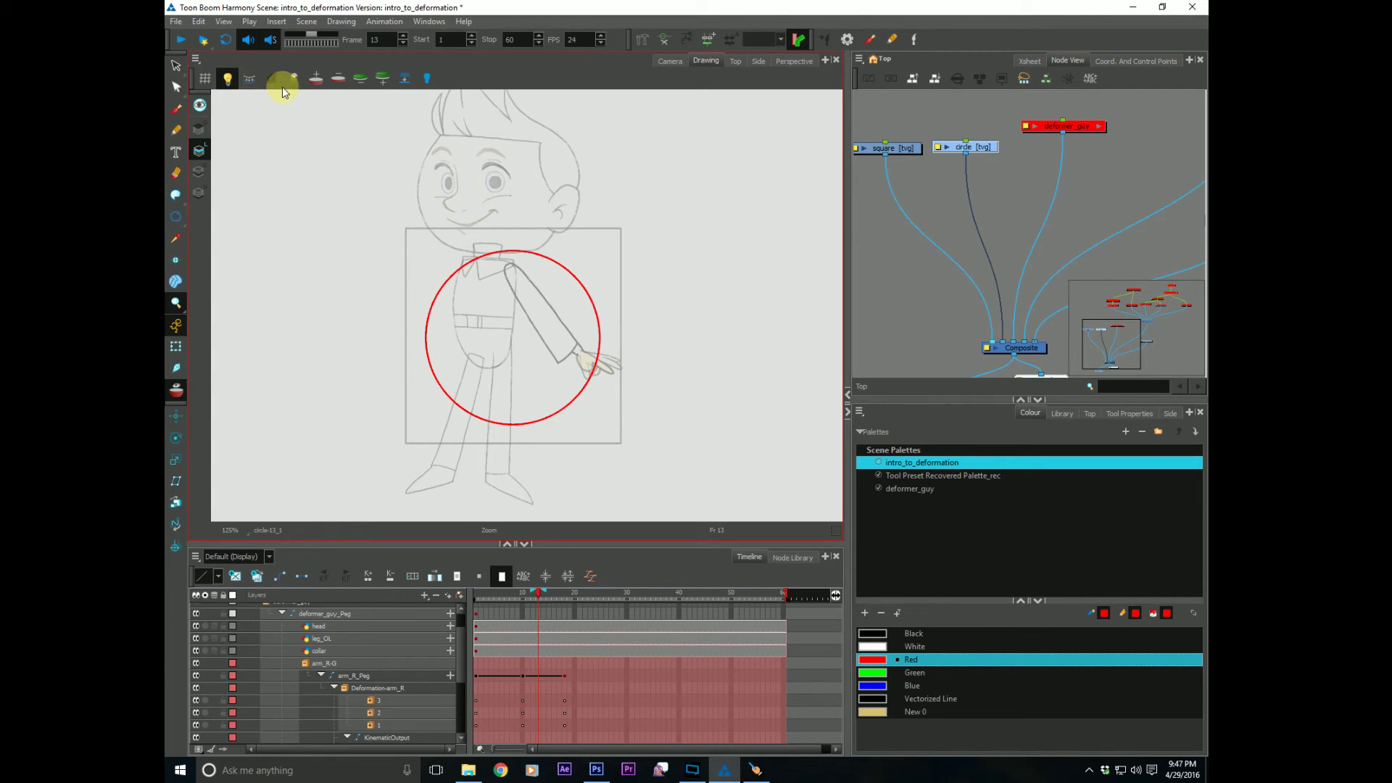
Step: Collapse the deformer_guy group in the timeline and toggle its visibility
left_click(1098, 169)
left_click(301, 661)
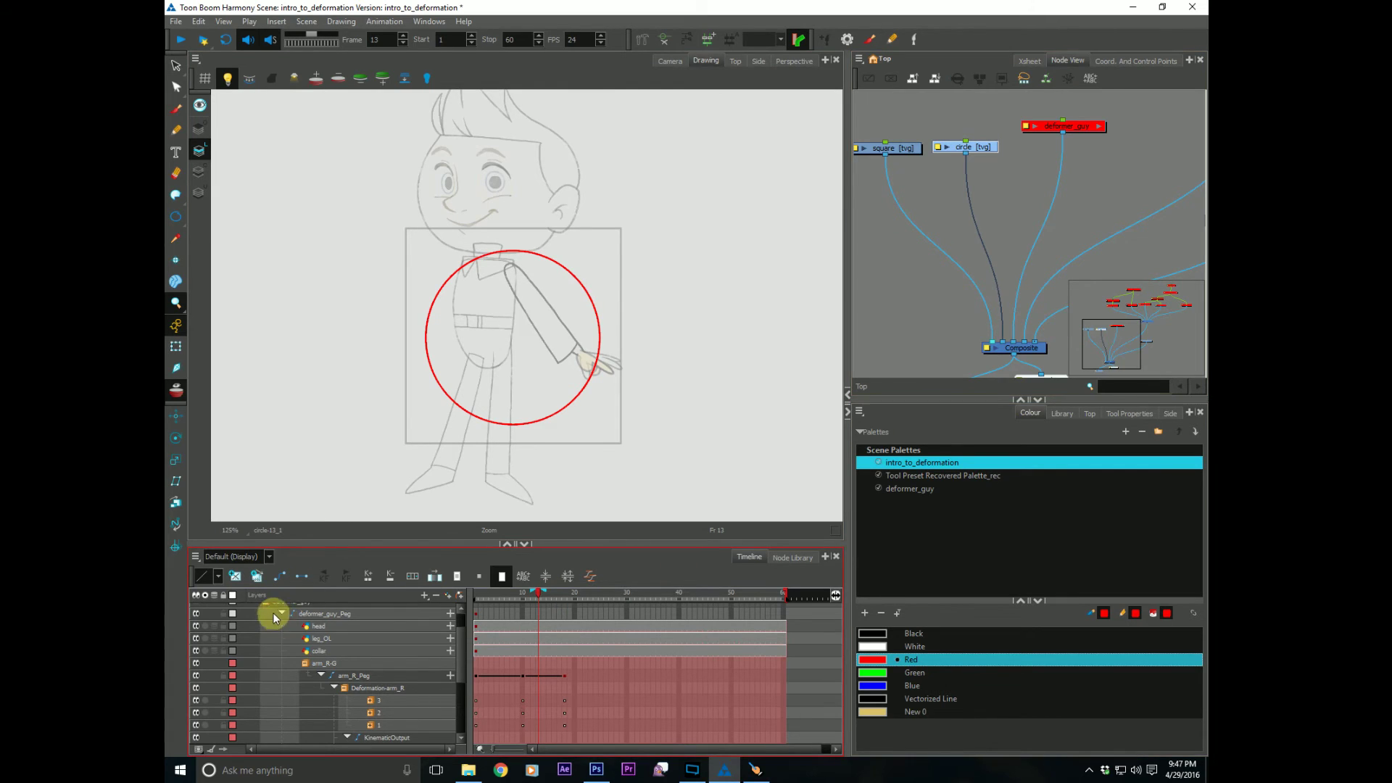
scroll(435, 656, "up", 2)
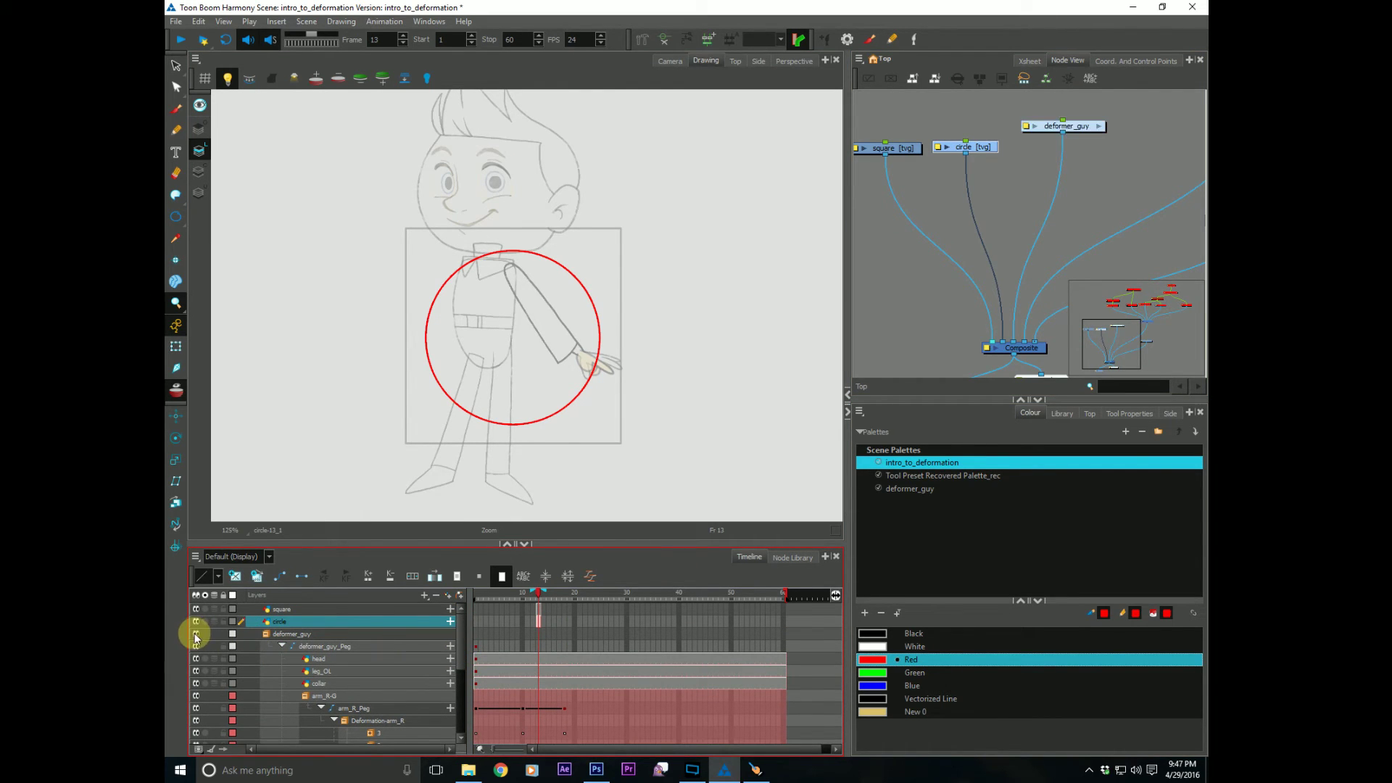
left_click(264, 634)
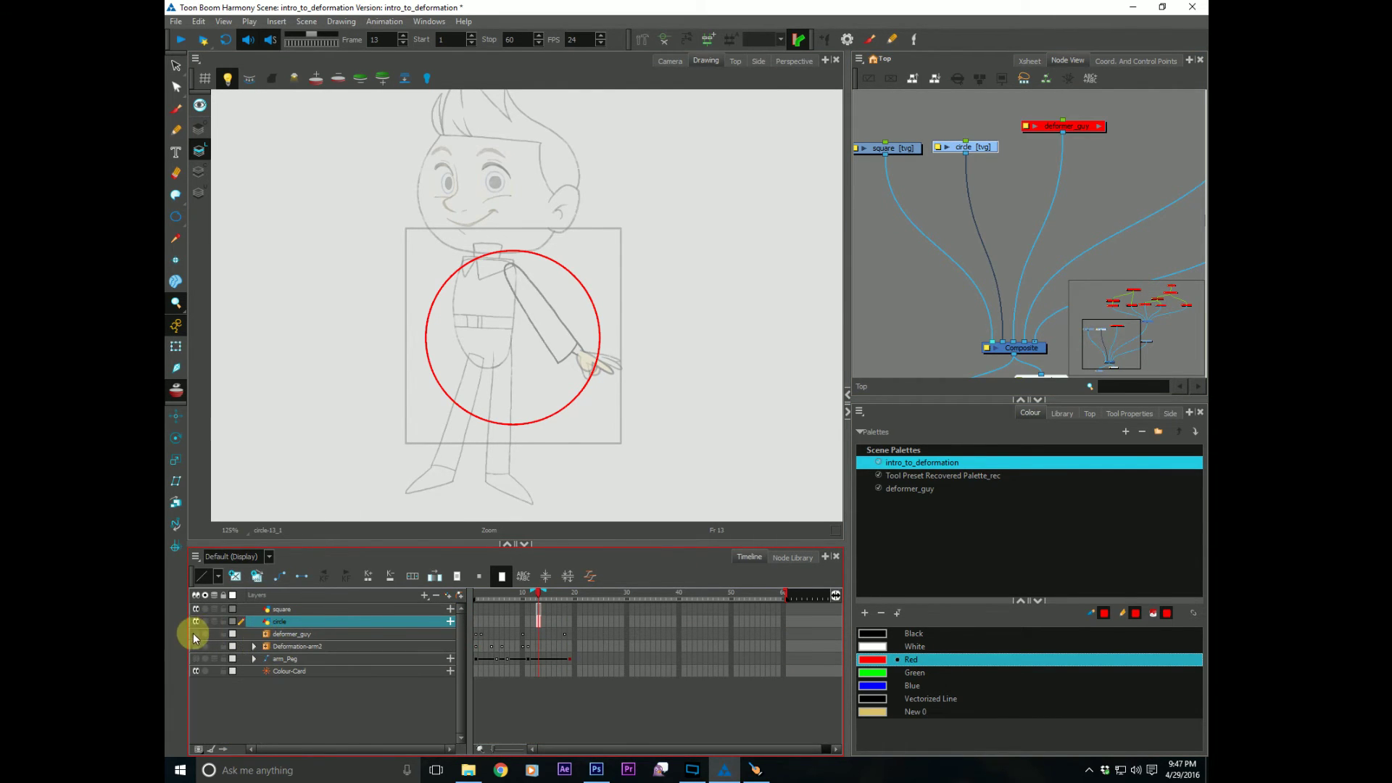
Step: Hide the deformer_guy group and compare the square and circle layers one after the other in the Drawing view
left_click(194, 634)
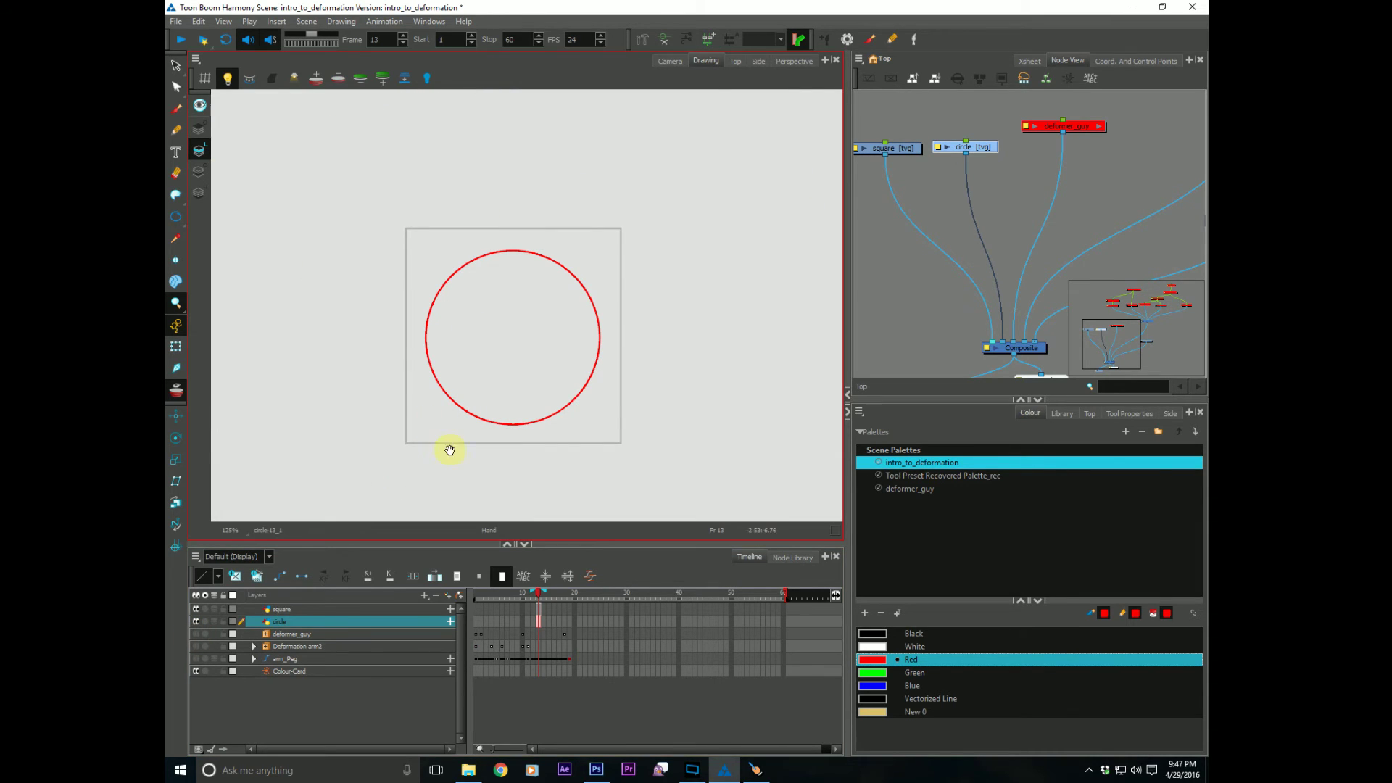
left_click_drag(449, 450, 460, 446)
left_click(892, 148)
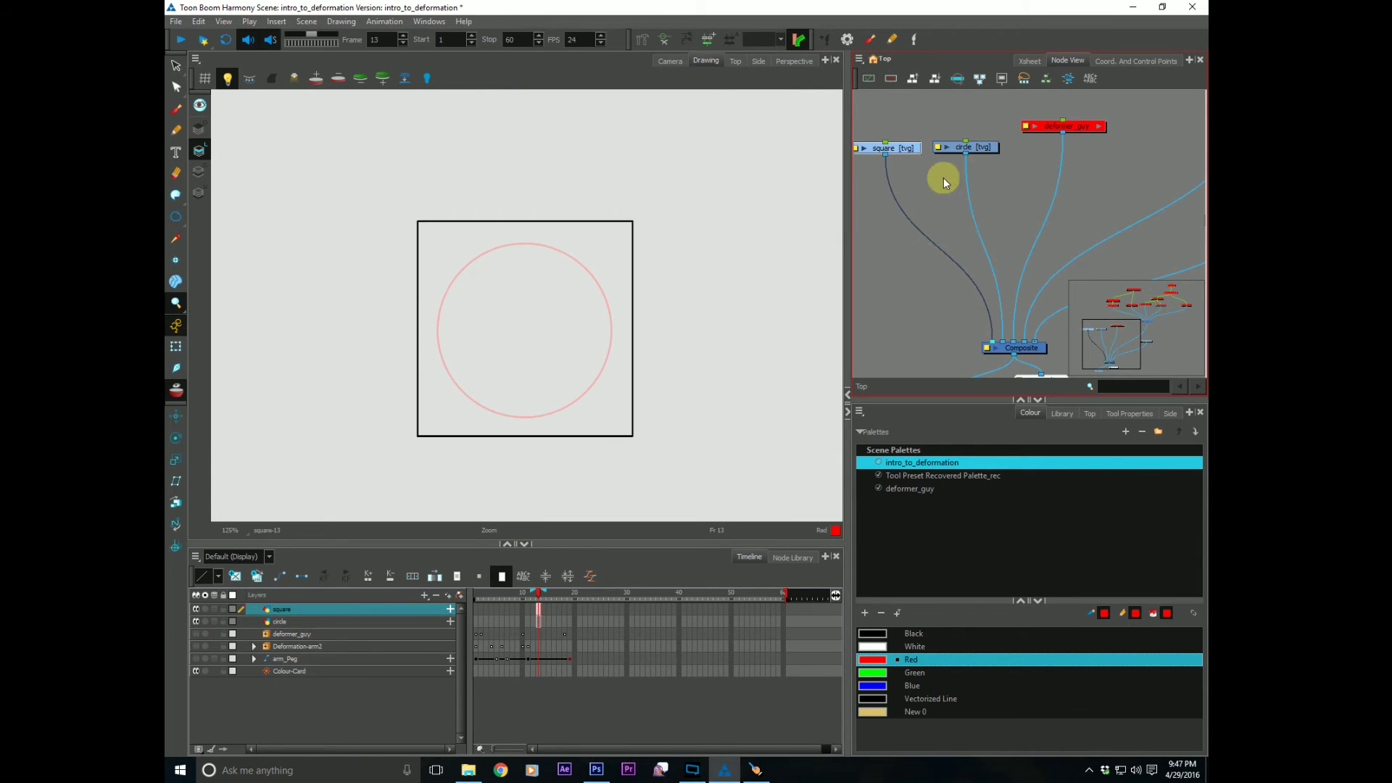
left_click(944, 147)
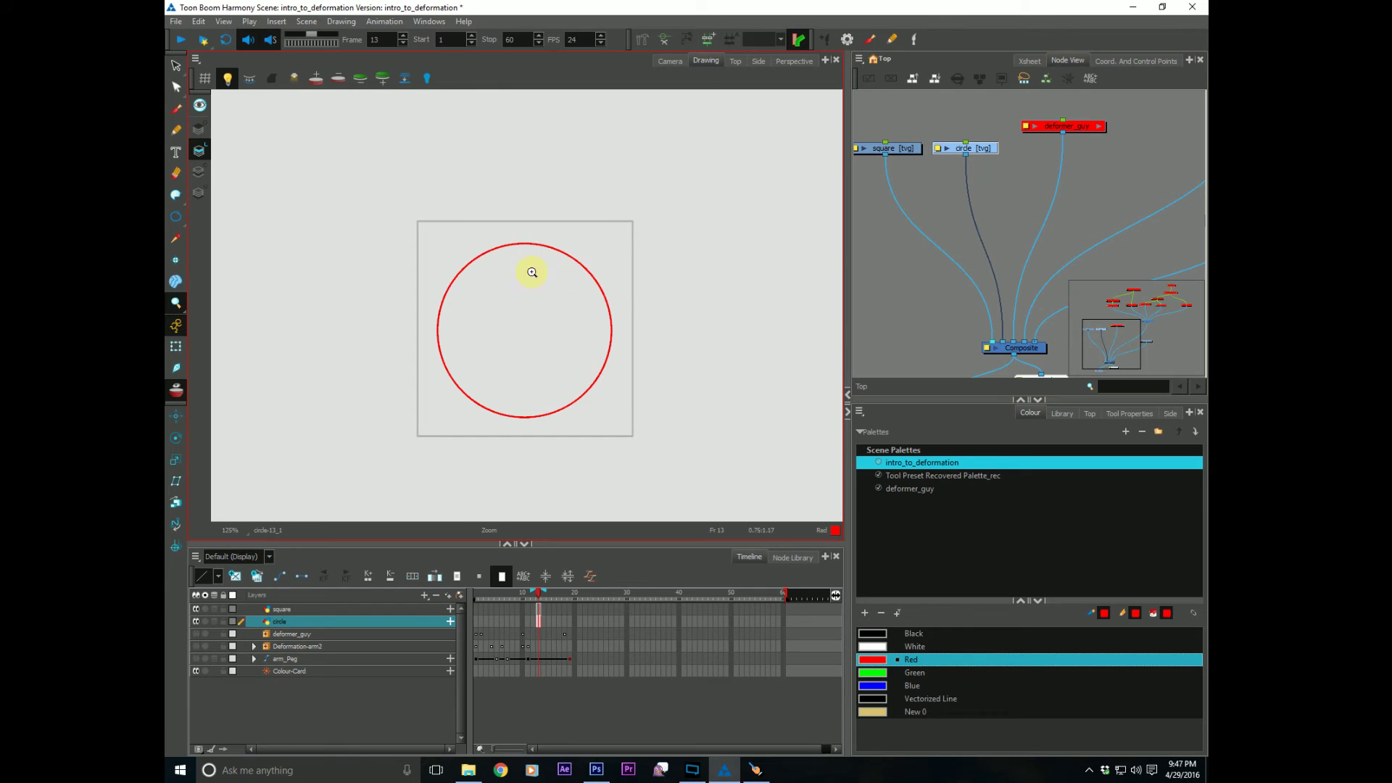
left_click_drag(514, 324, 536, 322)
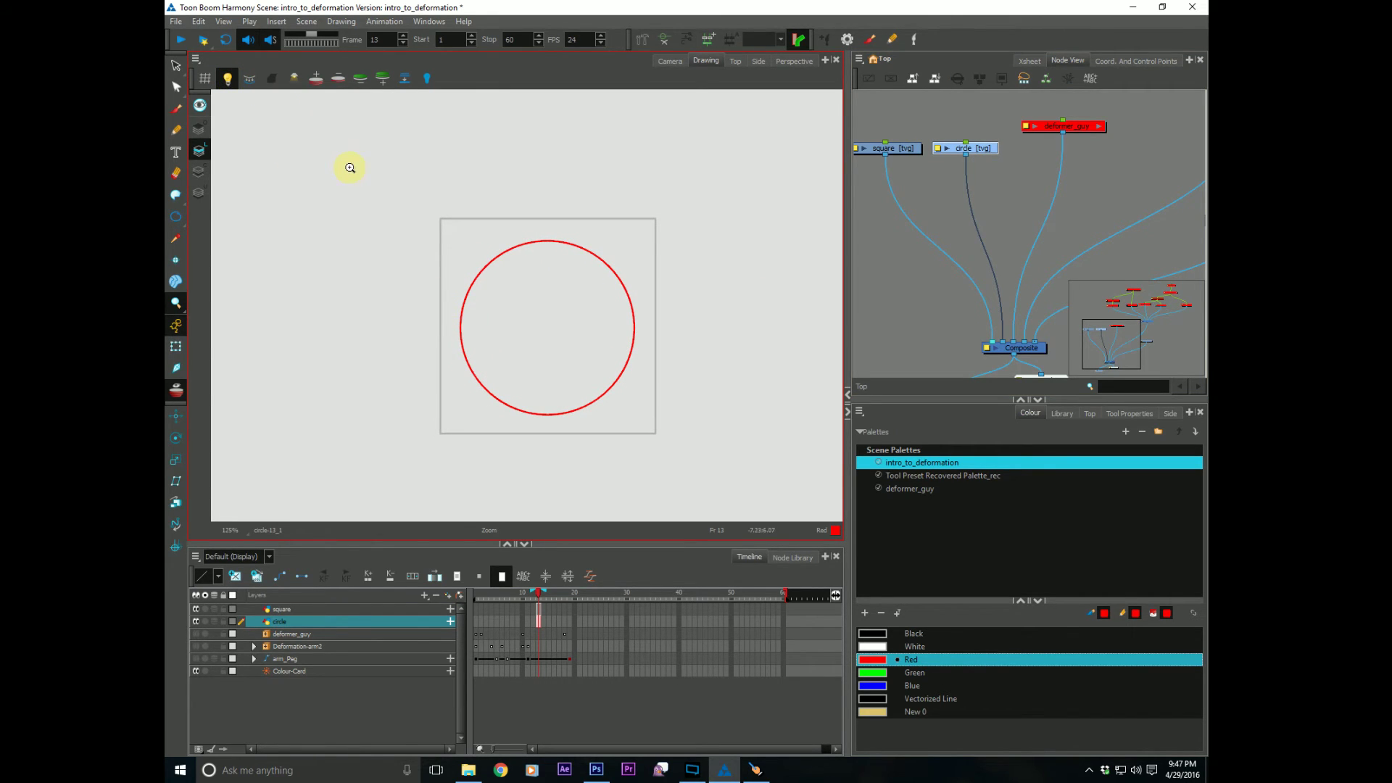
Step: Move the circle out of the square with the Transform tool in the Camera view, and check its drawing in the Drawing view
left_click(664, 60)
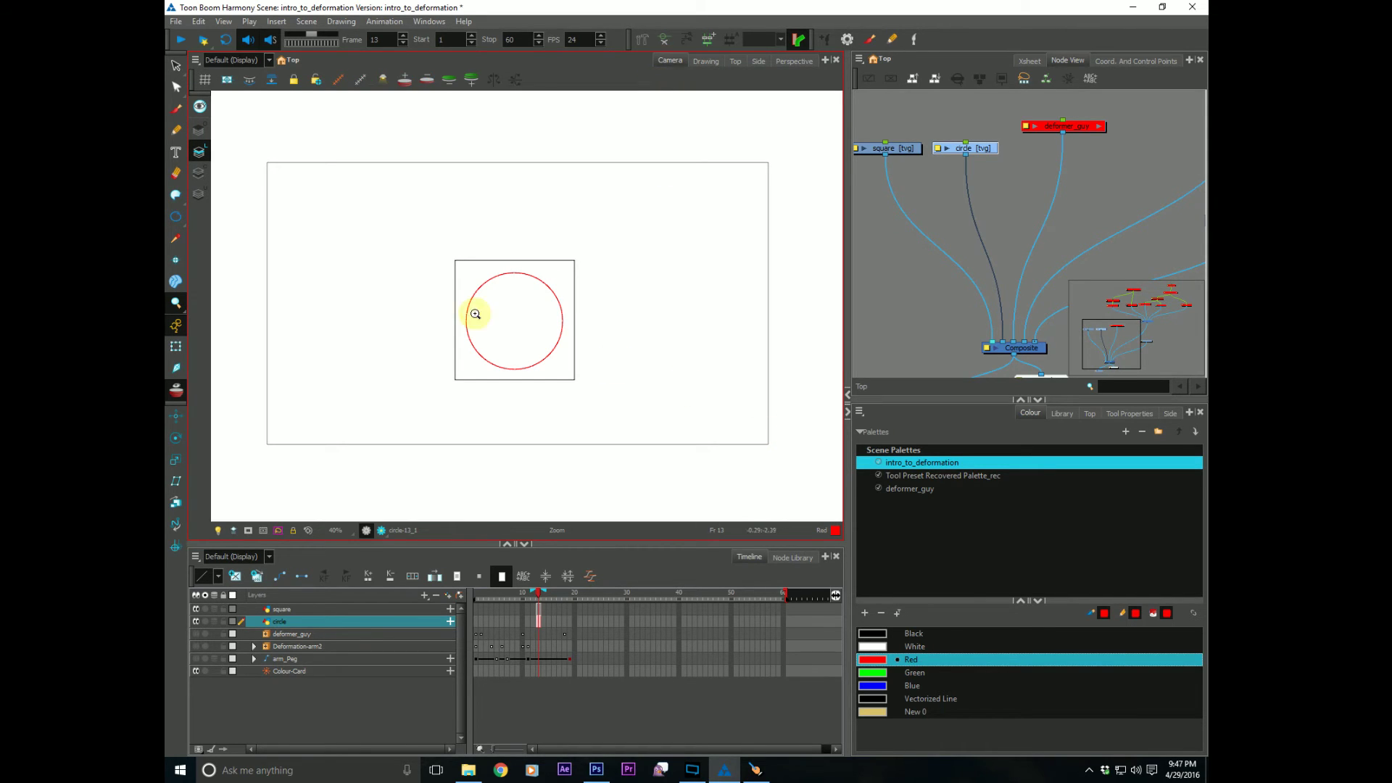
left_click(176, 346)
left_click(499, 352)
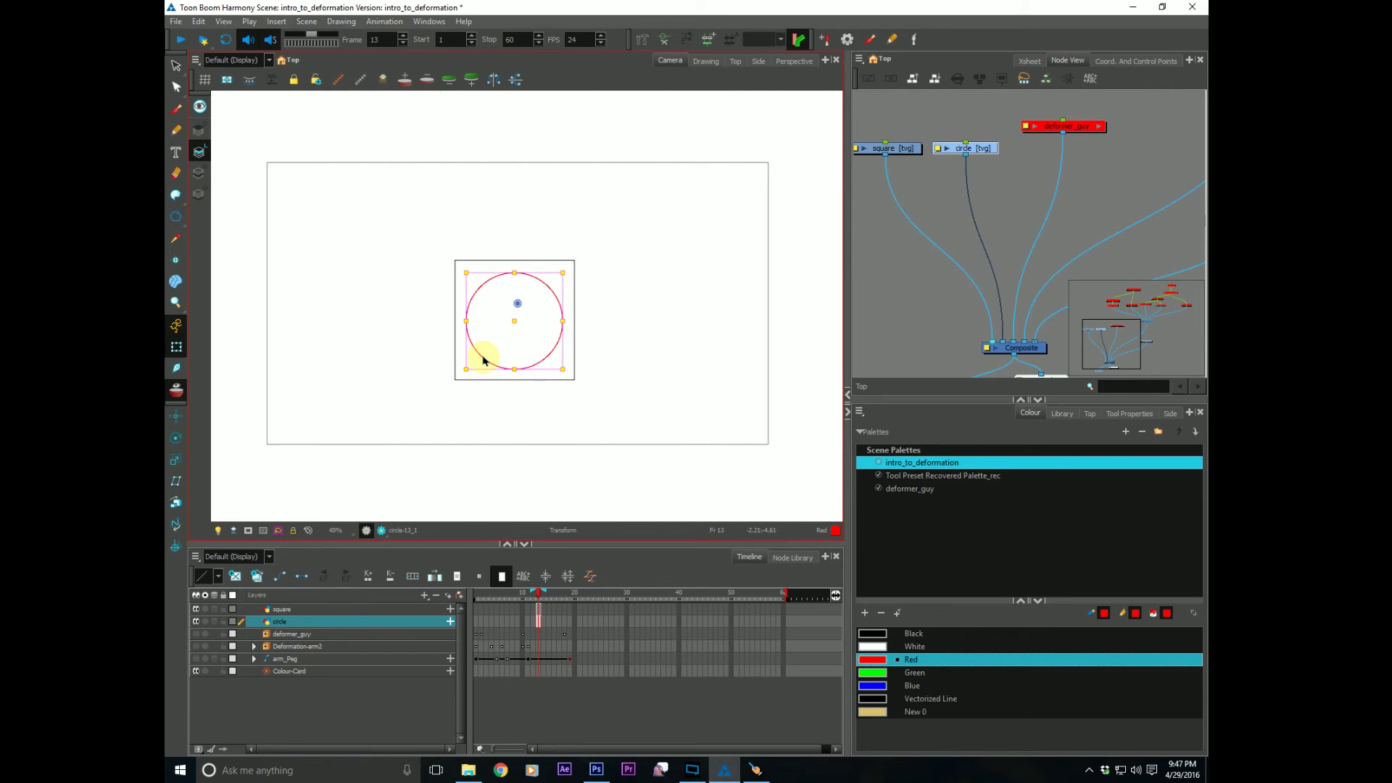
left_click(482, 357)
left_click(481, 359)
left_click_drag(515, 321, 355, 317)
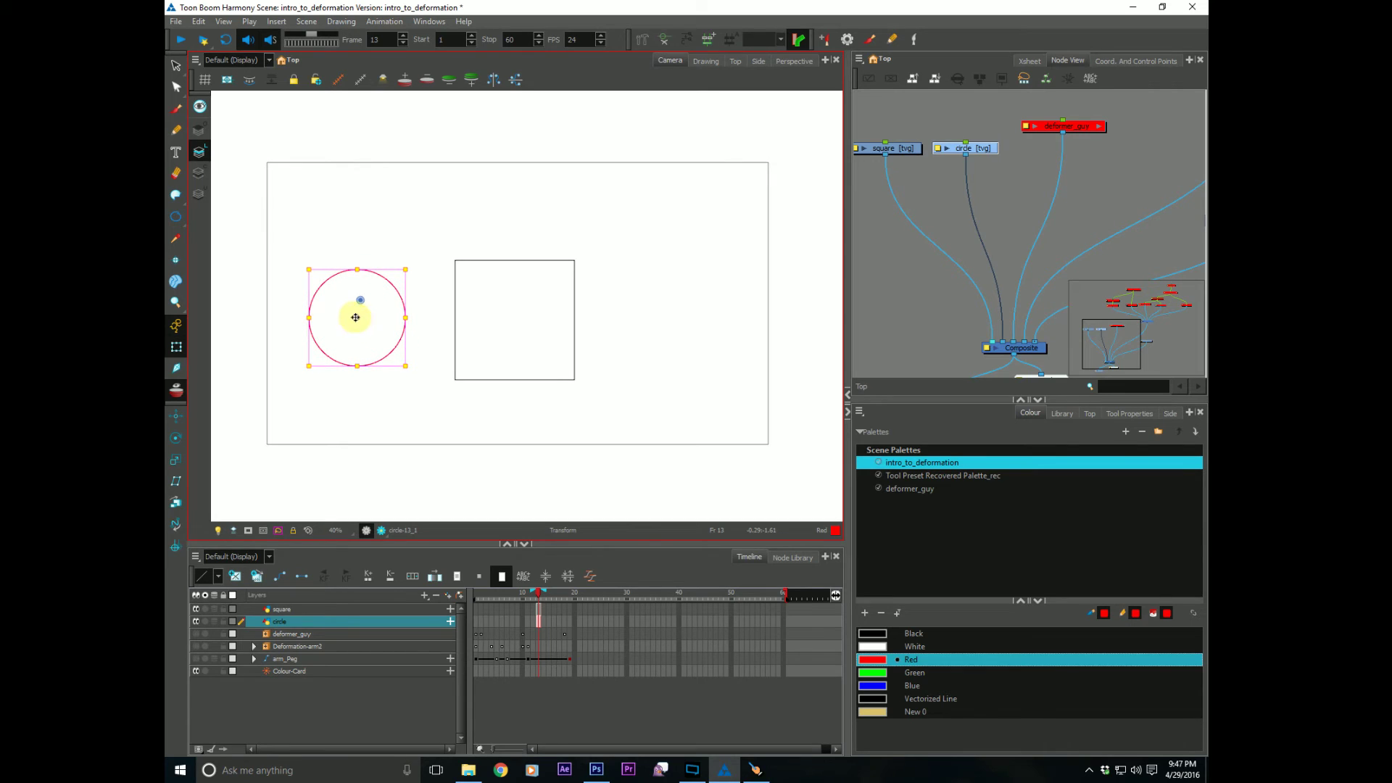
left_click(704, 65)
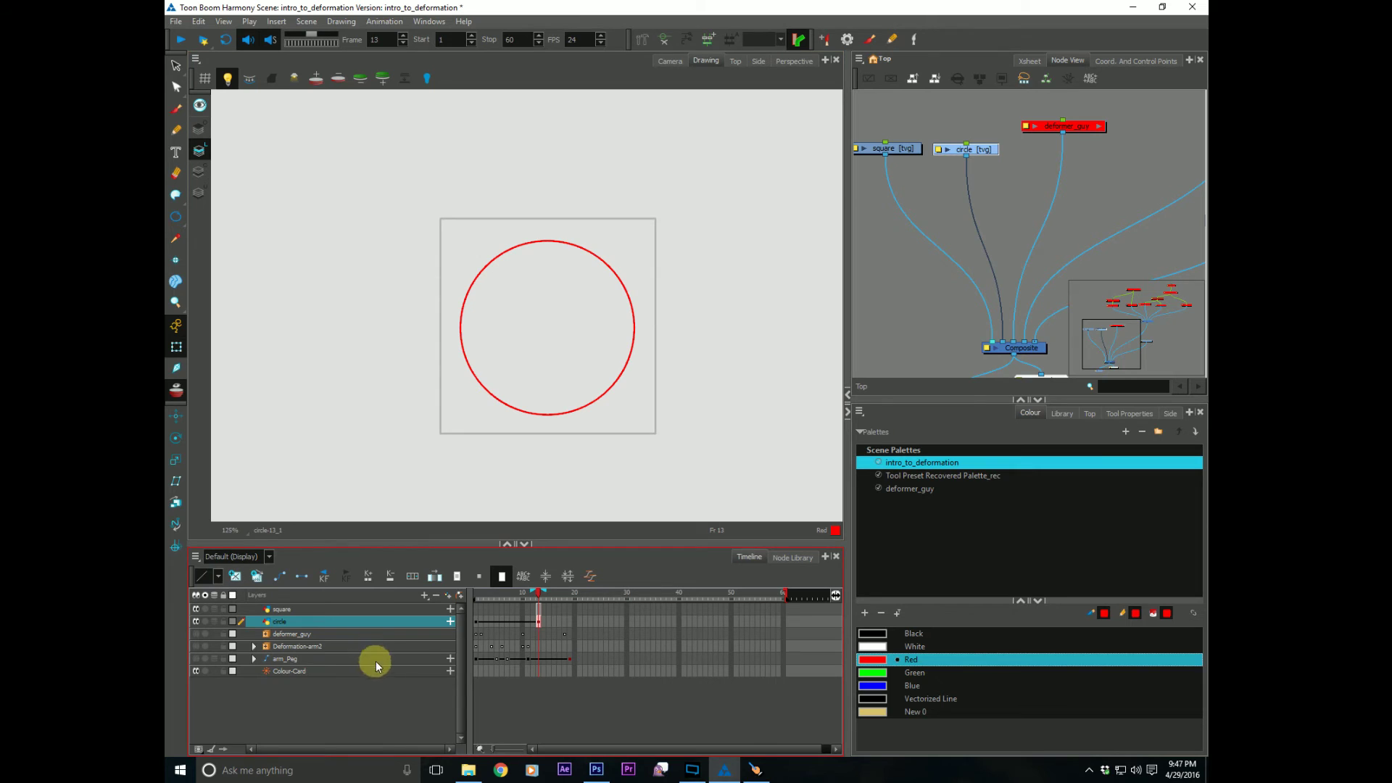
Step: Disable the square and circle nodes together, and show the deformer_guy group again in the Camera view
left_click_drag(902, 124, 941, 214)
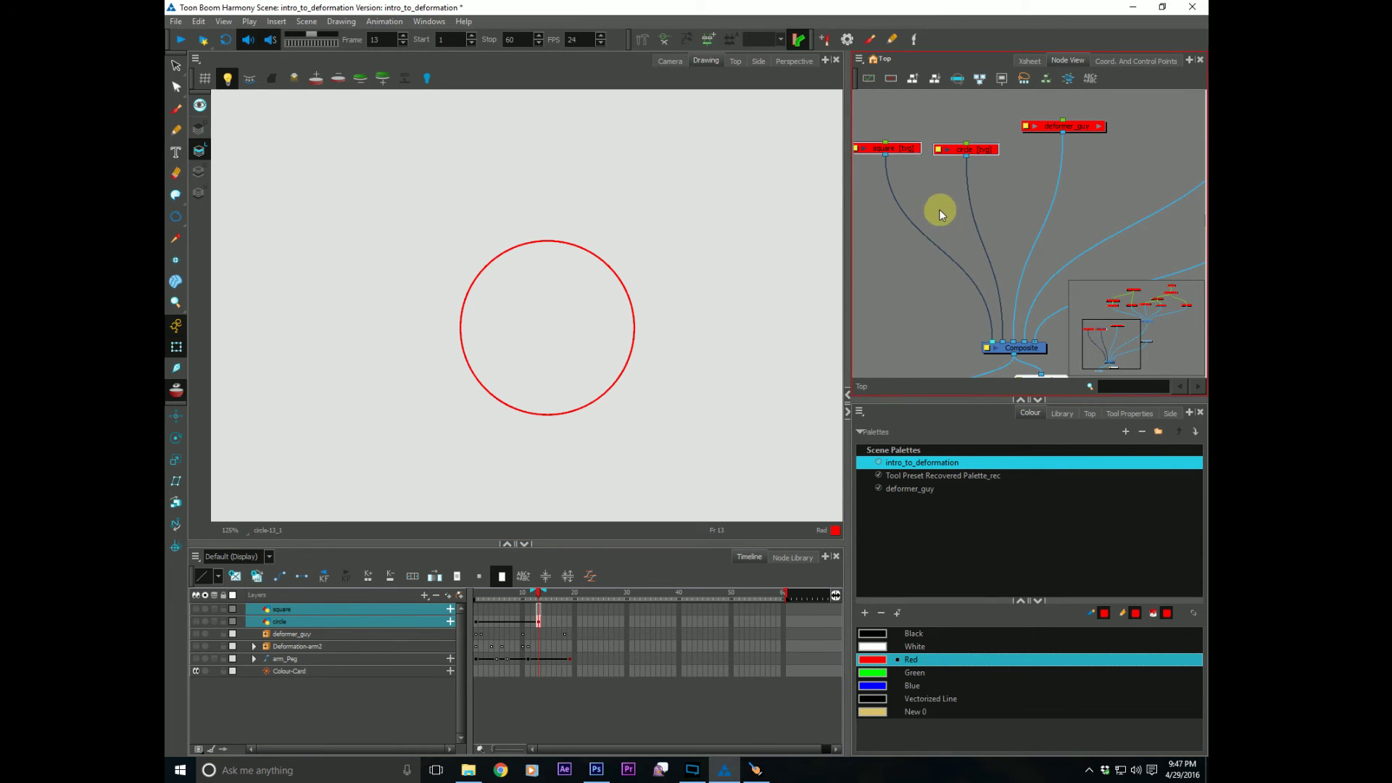
left_click(196, 633)
left_click(667, 60)
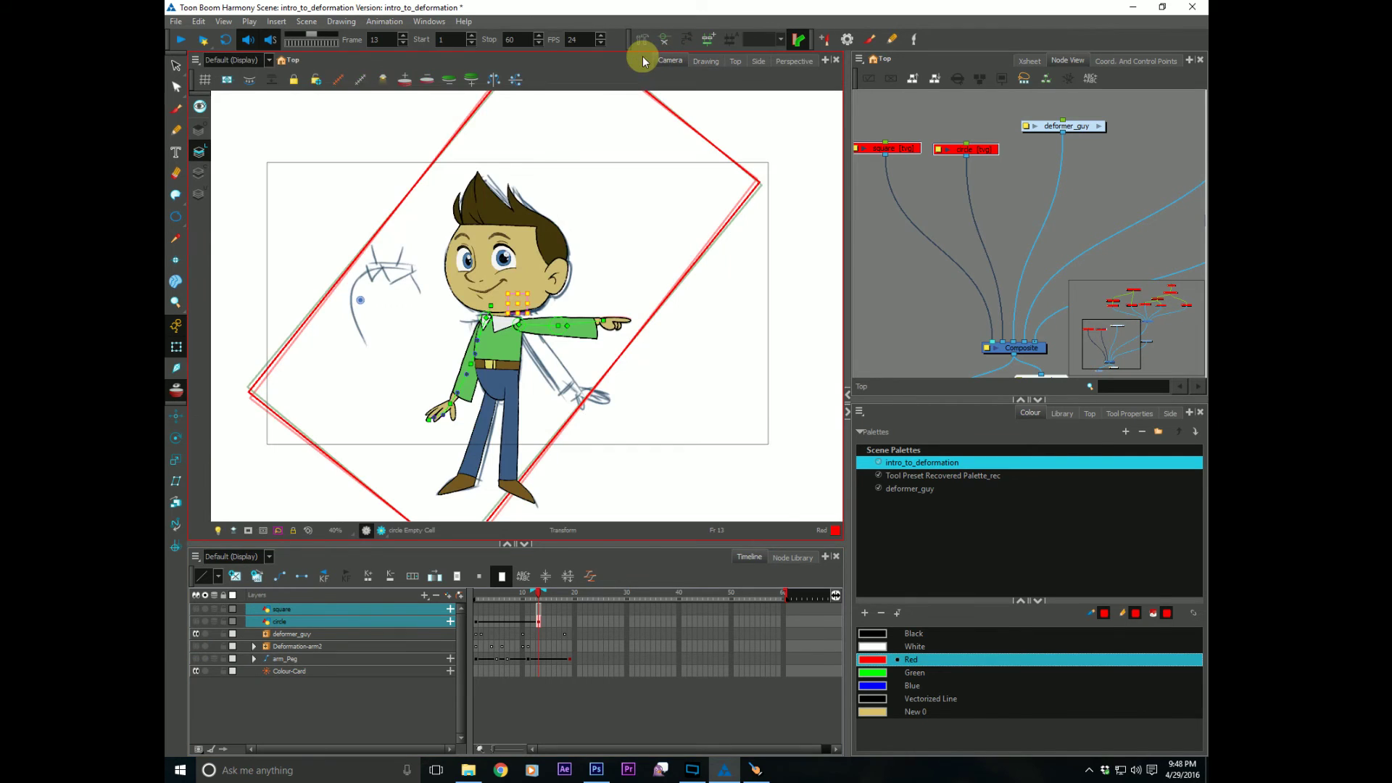
Step: Expand the deformer_guy group in the timeline and hide its roughs and retangle layers
left_click(260, 633)
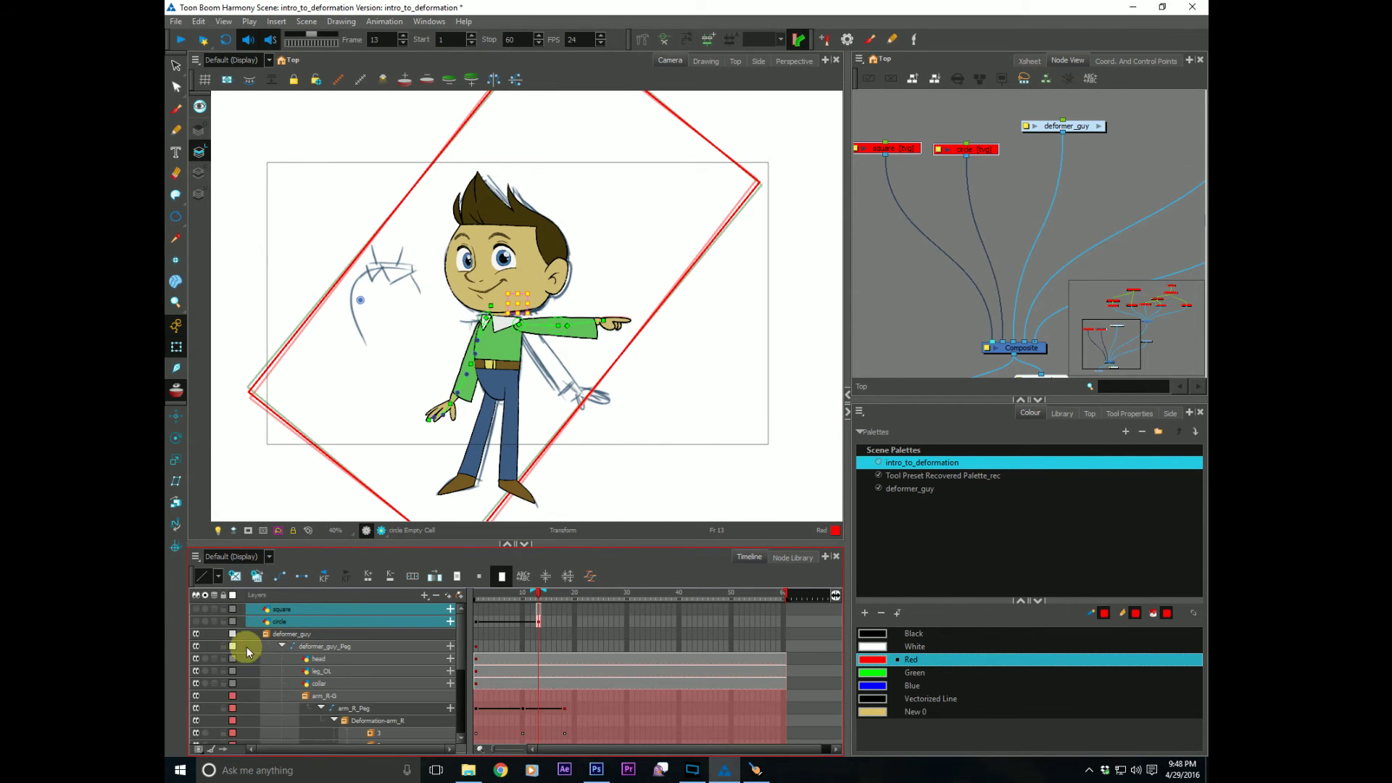
scroll(462, 681, "down", 3)
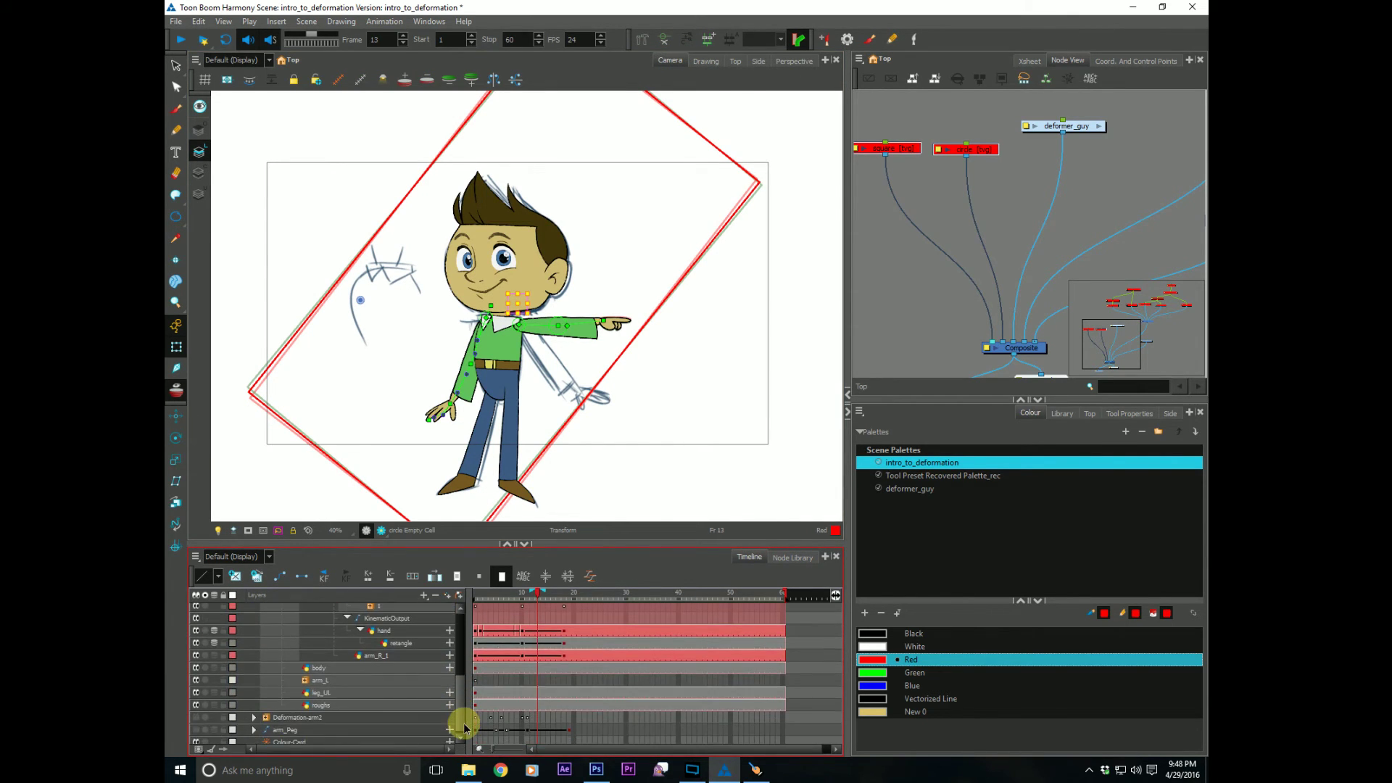
scroll(461, 714, "down", 2)
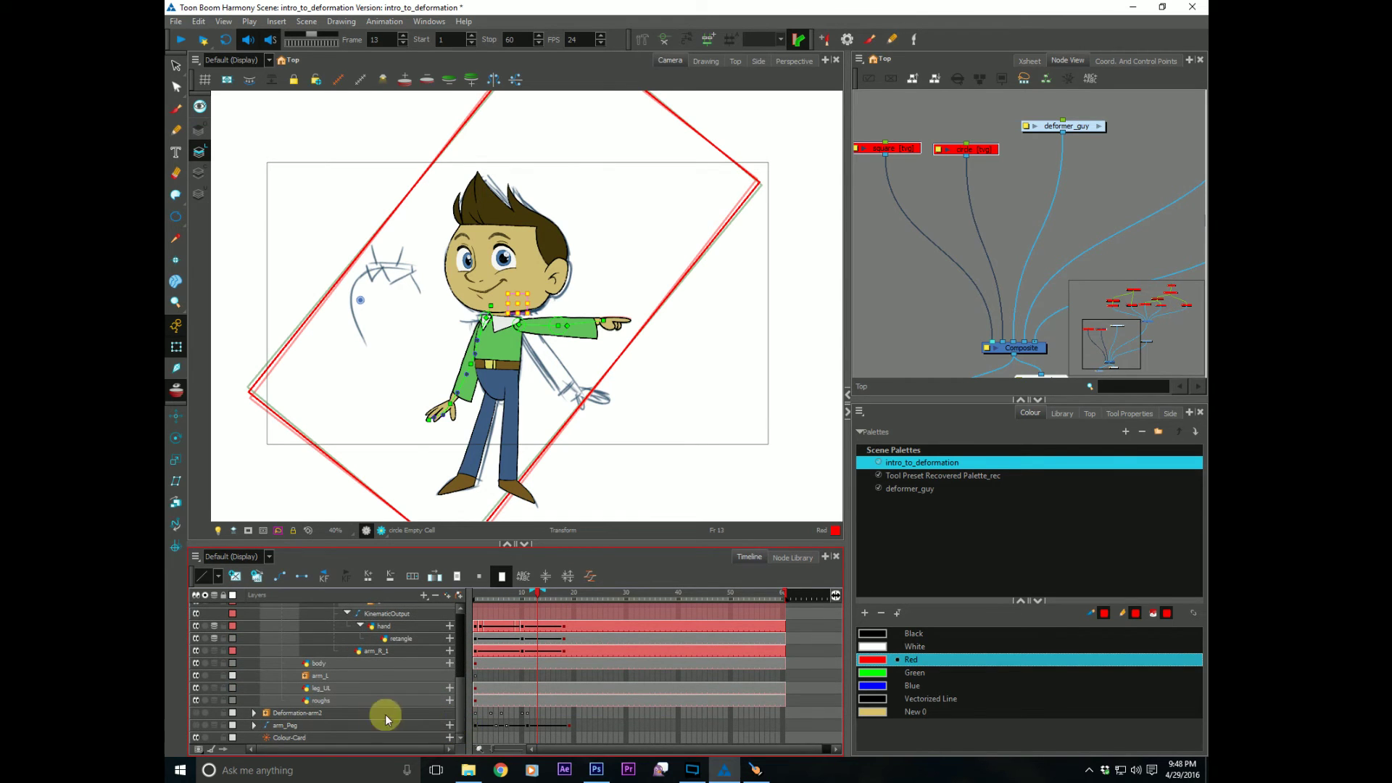
left_click(196, 700)
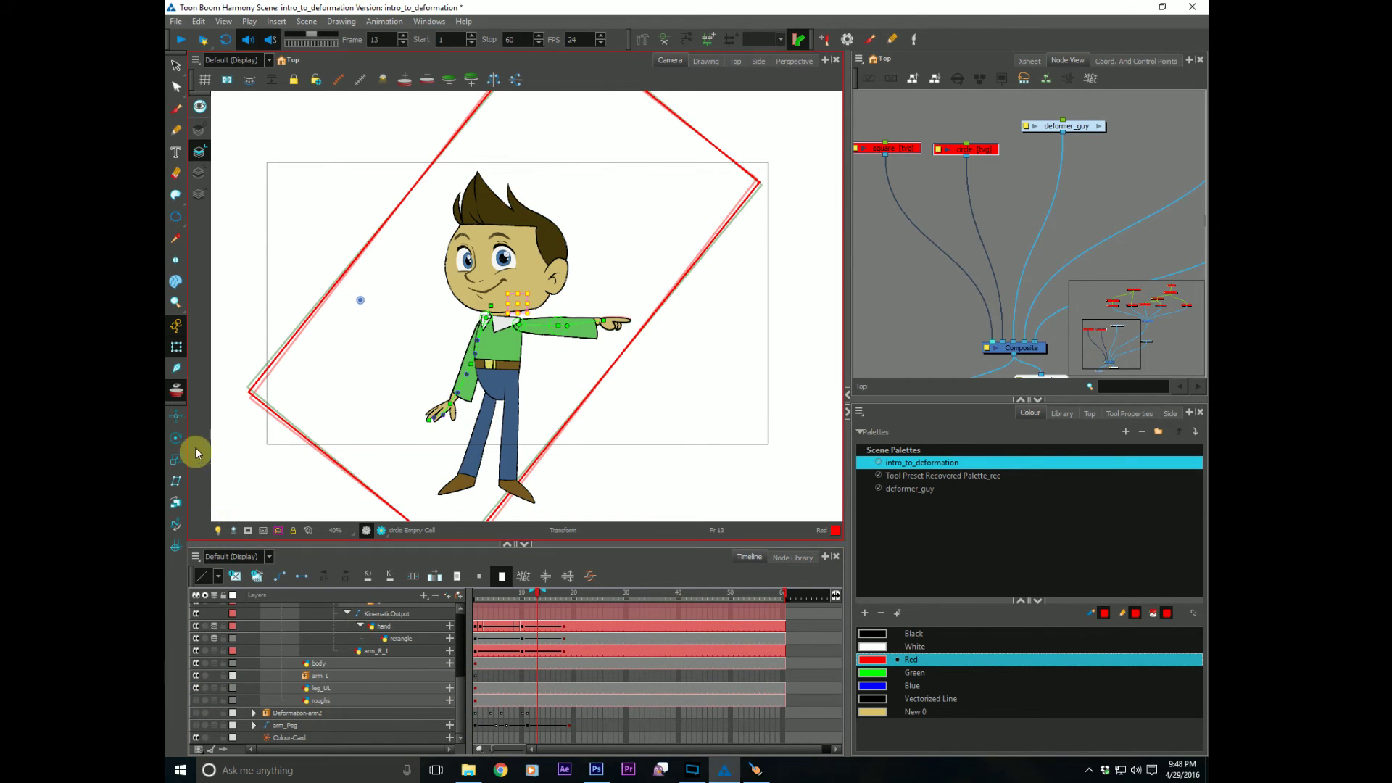
left_click(196, 637)
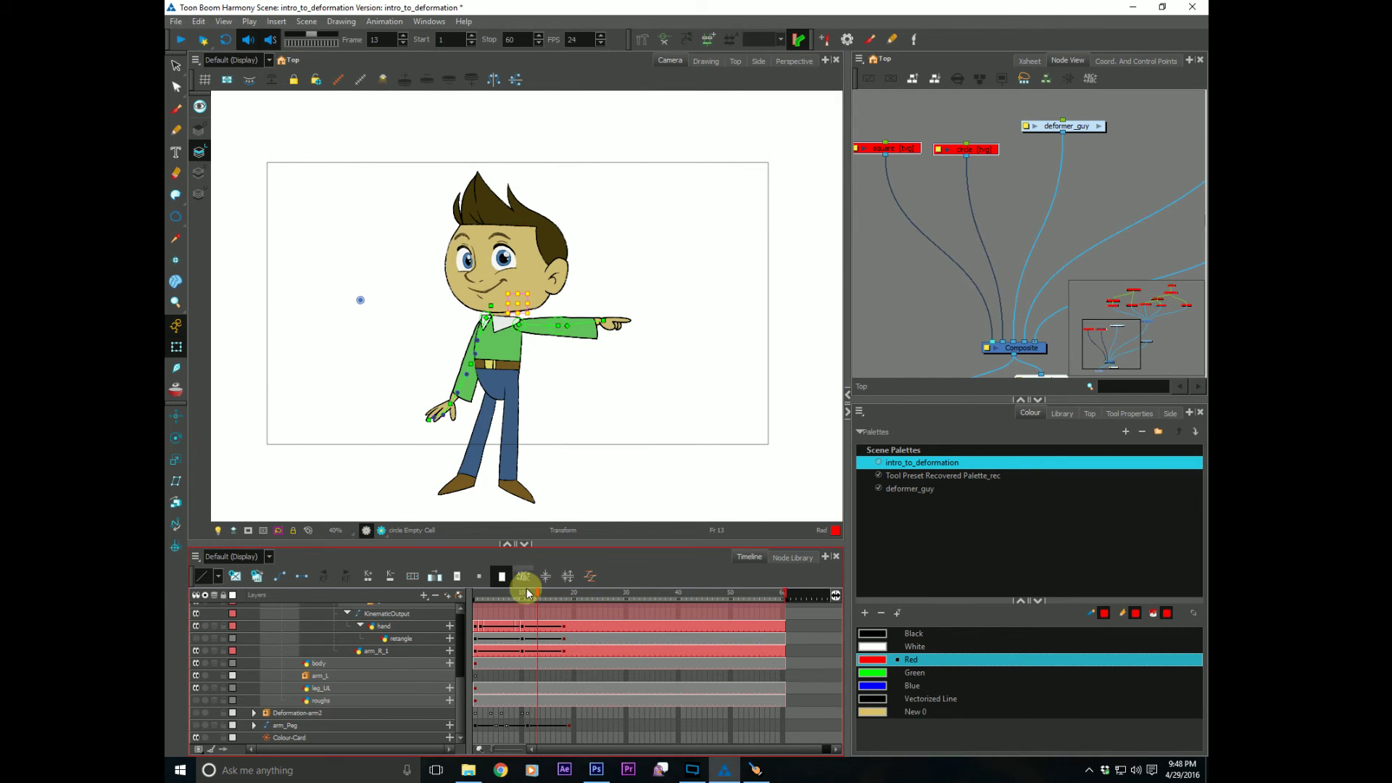
Step: Play and scrub the arm animation in the Drawing view to examine how the character's drawings display across the frames
mouse_move(516, 597)
left_mouse_down()
mouse_move(492, 599)
mouse_move(528, 590)
mouse_move(477, 599)
left_mouse_up()
left_click(705, 60)
key("Return")
left_click(486, 596)
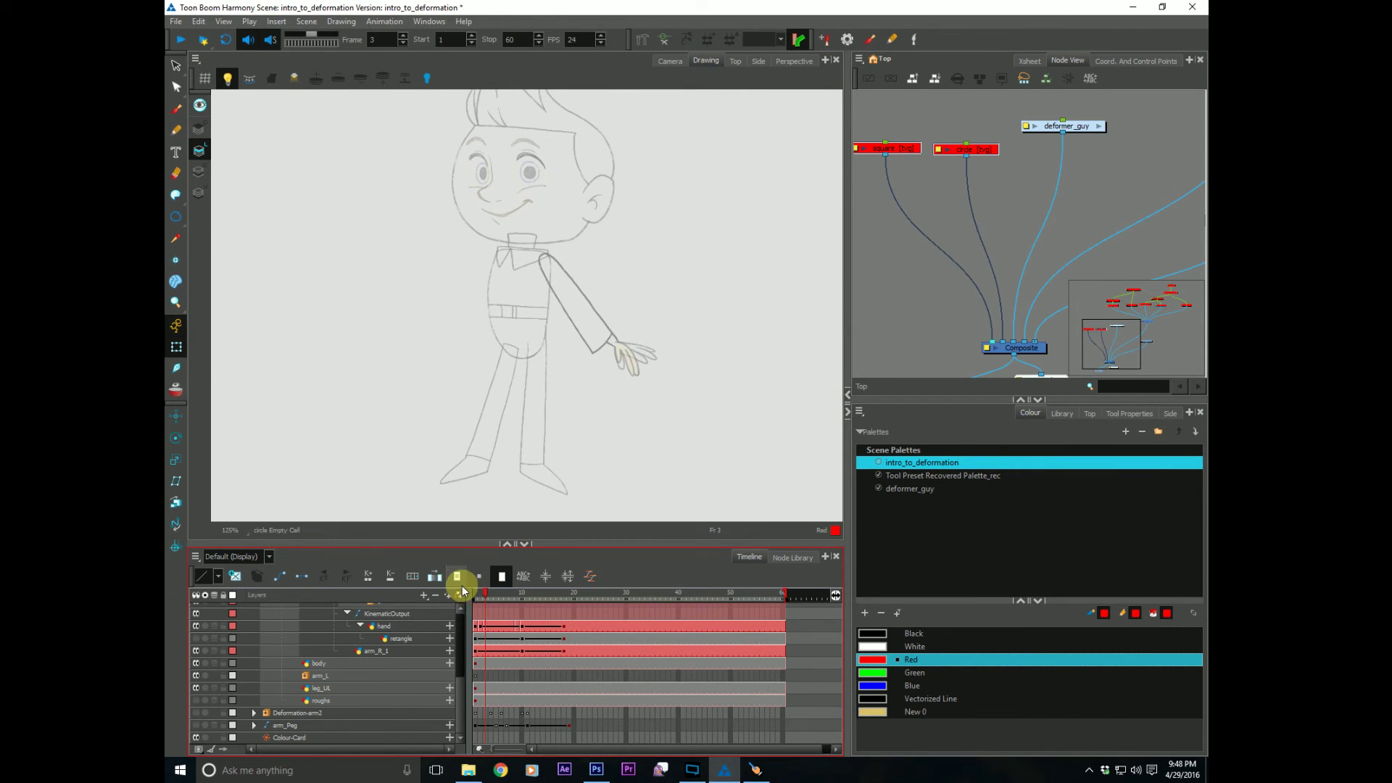
key("Return")
key("Return")
left_click_drag(486, 595, 479, 594)
key("Return")
key("Return")
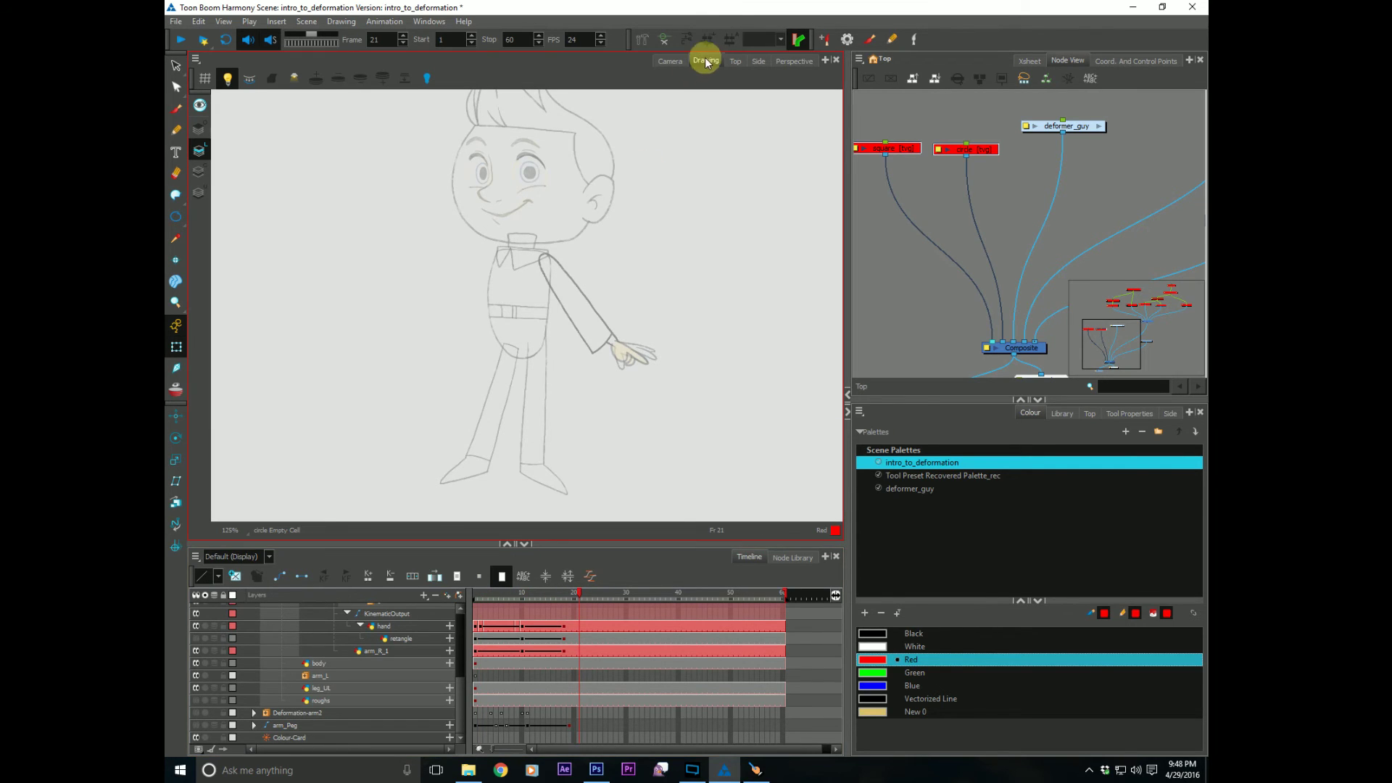
mouse_move(501, 590)
left_mouse_down()
mouse_move(491, 593)
mouse_move(542, 593)
mouse_move(498, 593)
mouse_move(529, 602)
mouse_move(488, 608)
mouse_move(416, 548)
mouse_move(395, 486)
left_mouse_up()
key("shift+Return")
key("shift+Return")
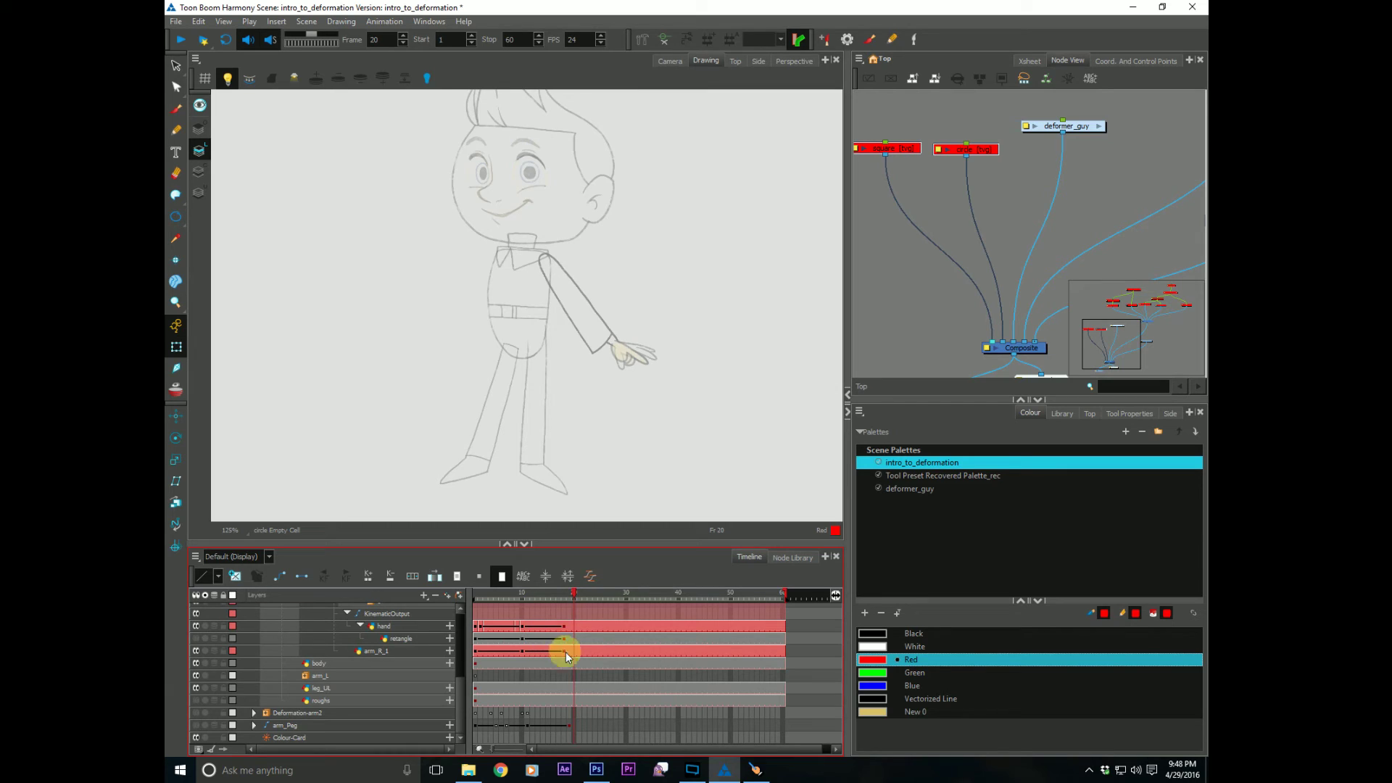
Step: Turn off the Light Table, enter the deformer_guy group, and display the pointing hand's drawing alone in the Drawing view
left_click(227, 78)
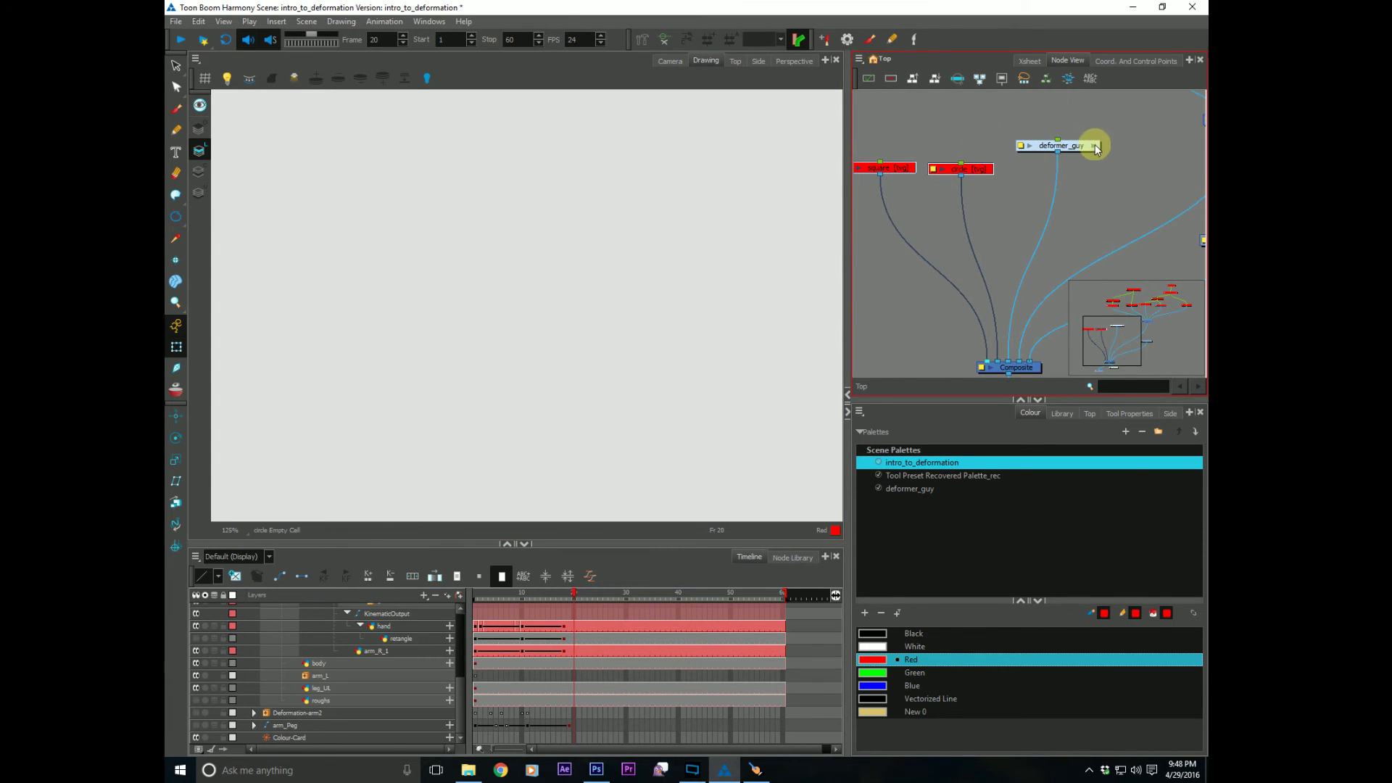
left_click(1099, 126)
left_click(647, 59)
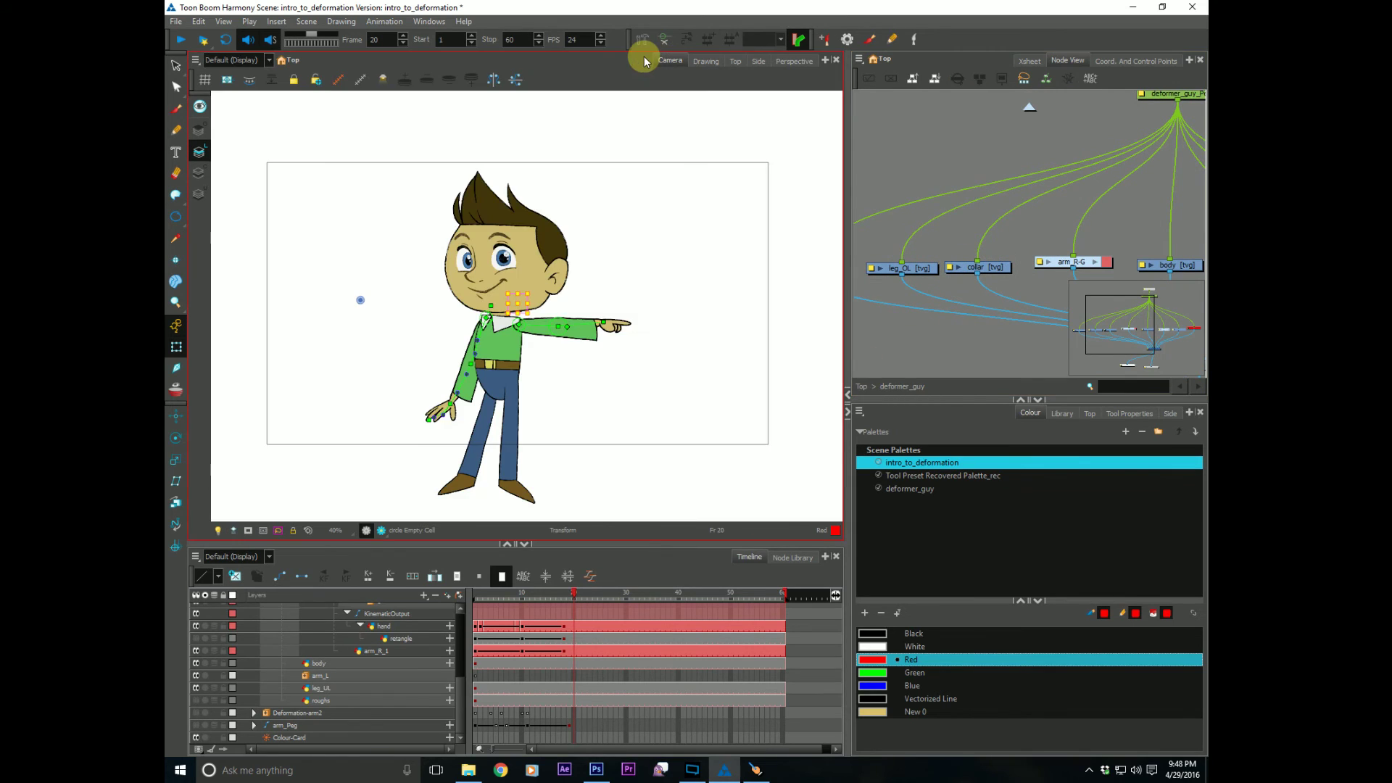
left_click(613, 325)
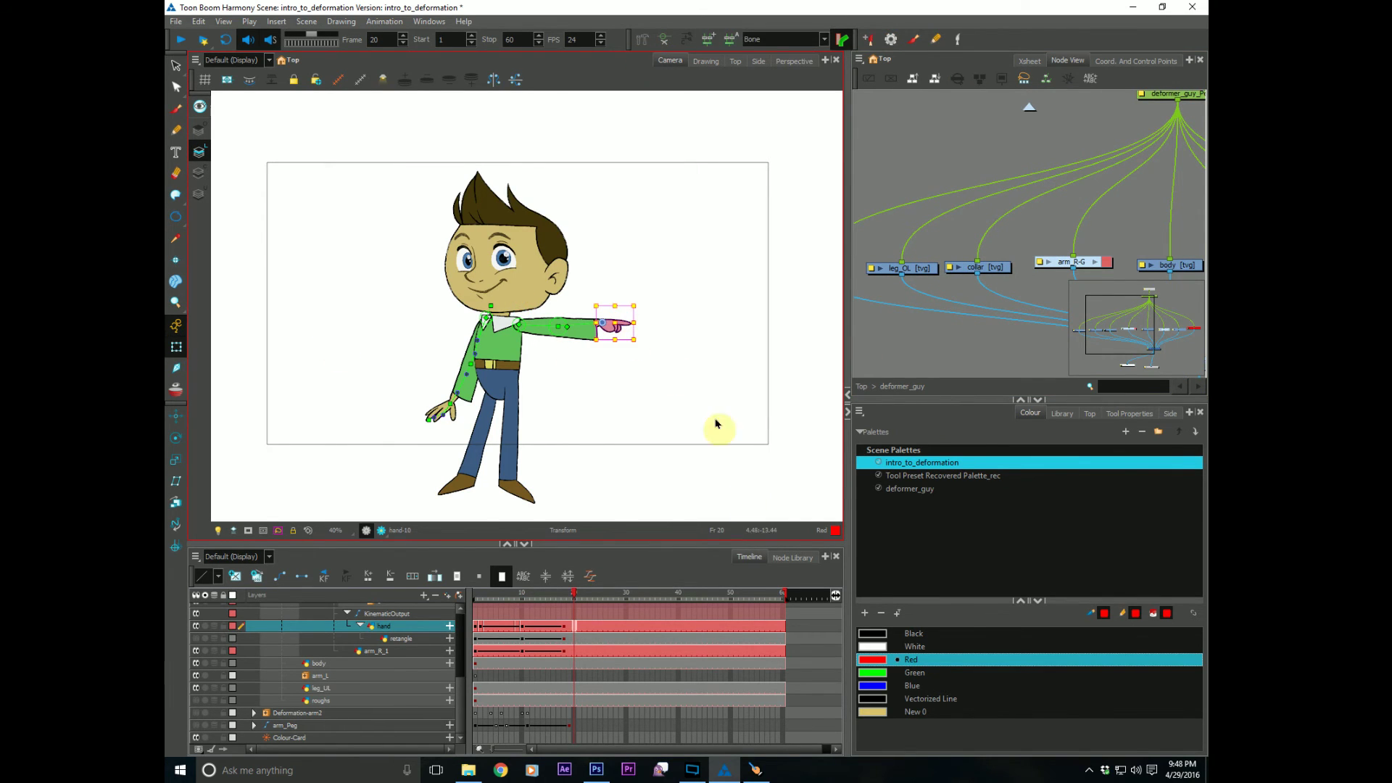
left_click(707, 61)
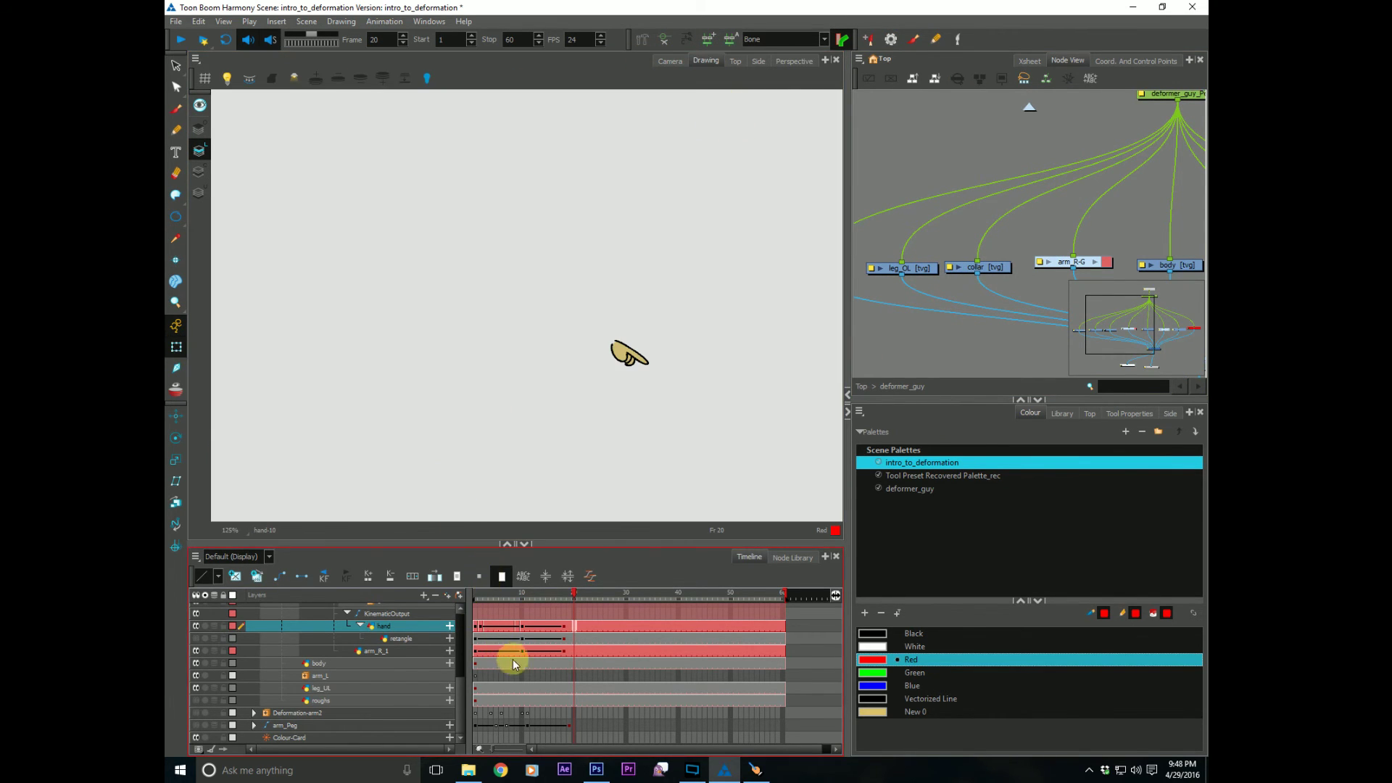
Step: Go to frame 1 and examine the open hand drawing close up in the Drawing view
left_click(484, 593)
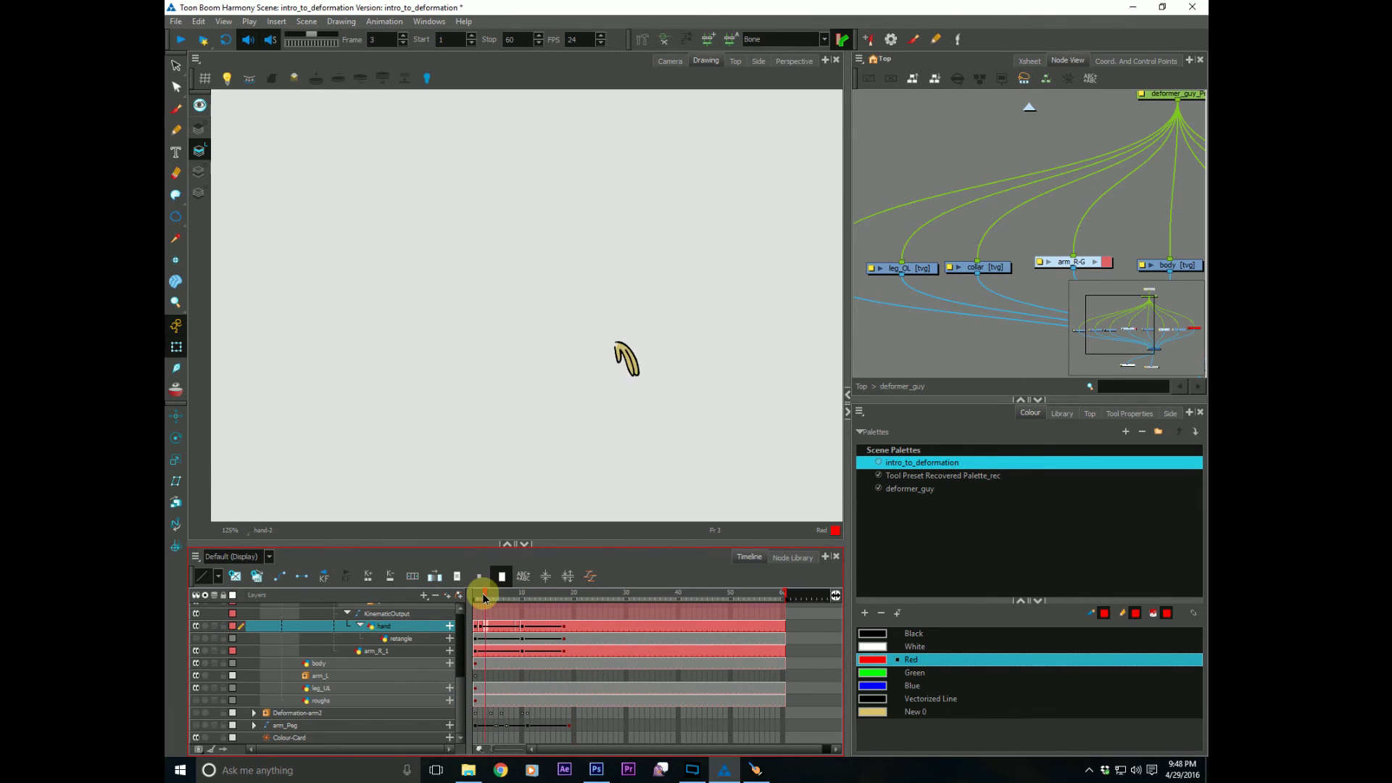
mouse_move(476, 597)
left_mouse_down()
mouse_move(493, 596)
mouse_move(460, 599)
left_mouse_up()
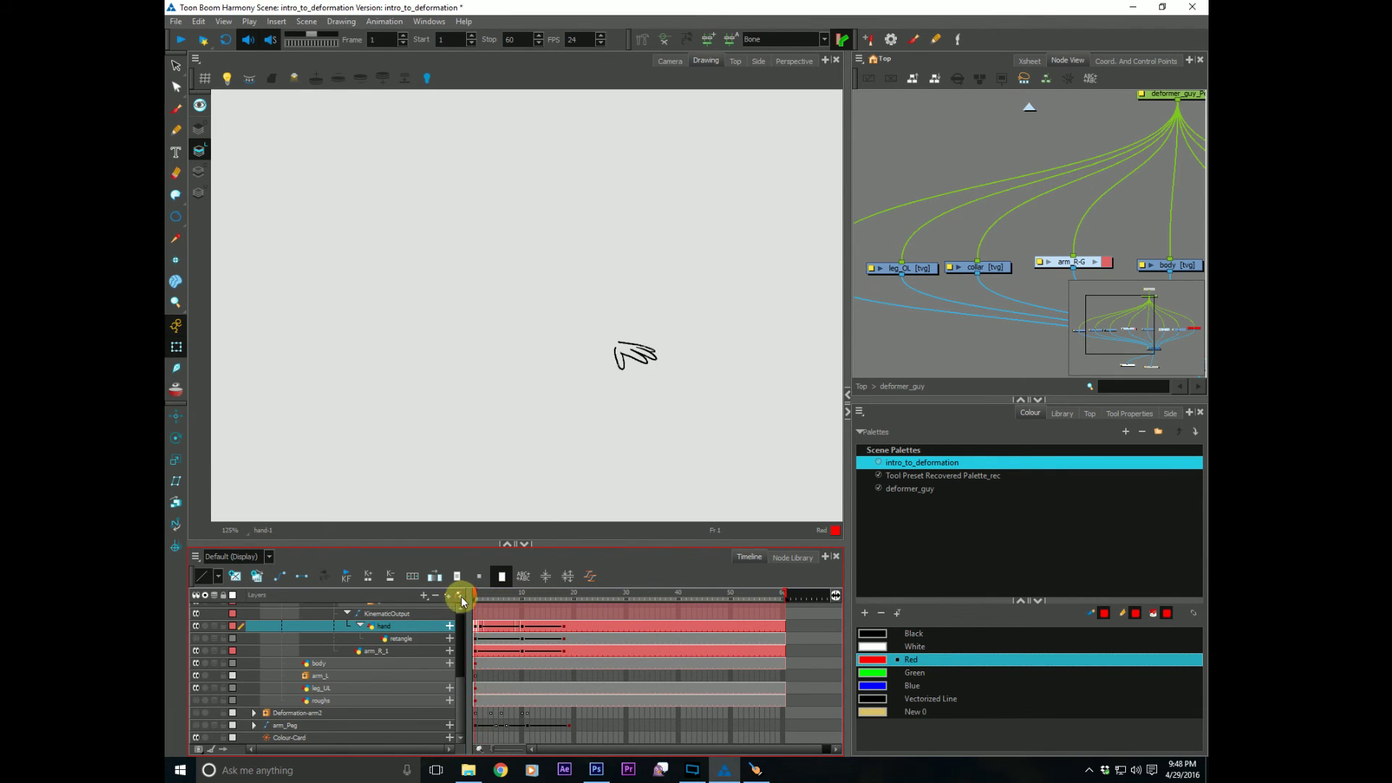
key("alt+z")
left_click(614, 348)
left_click(605, 350)
key("space")
left_click_drag(606, 363, 482, 331)
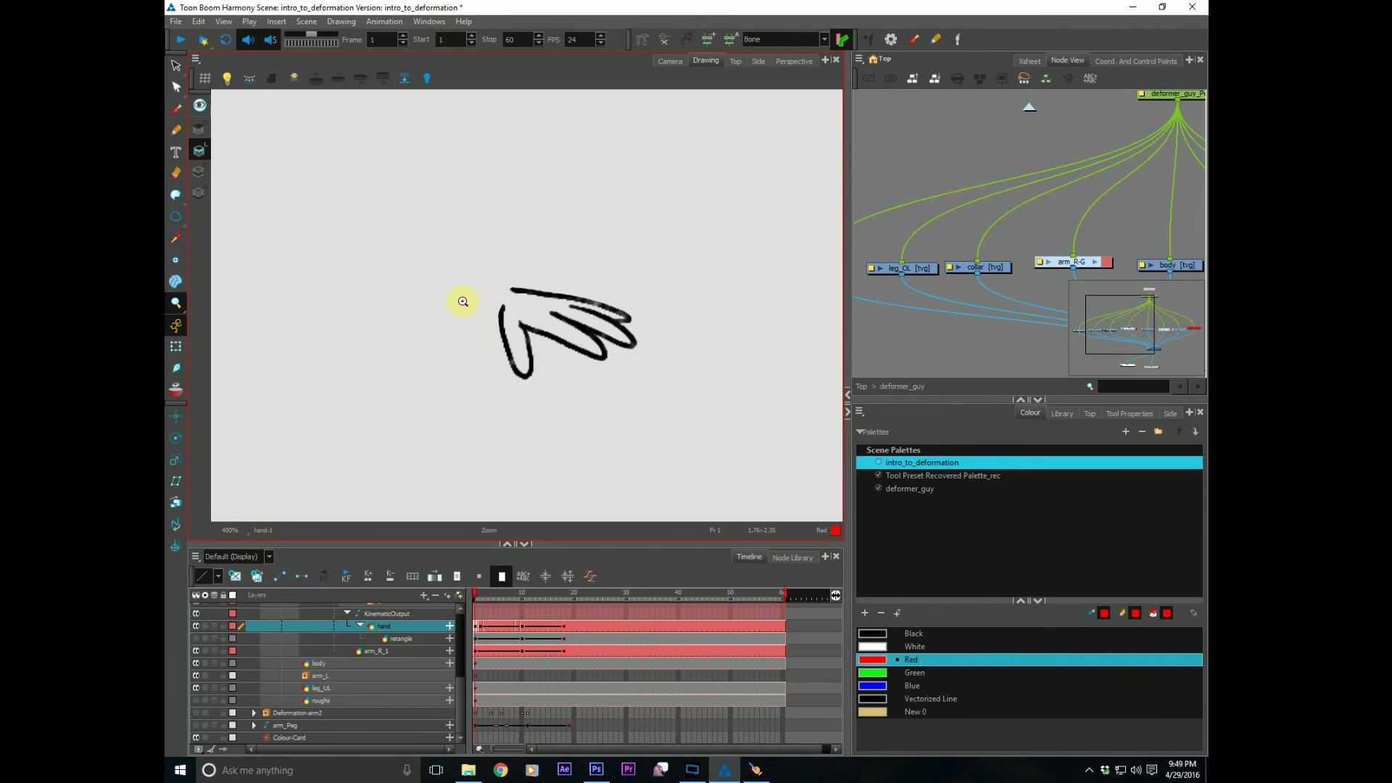
Step: Step through the hand drawings up to frame 10 and back to frame 3 to compare how their wrists line up
key(".")
key(".")
key(".")
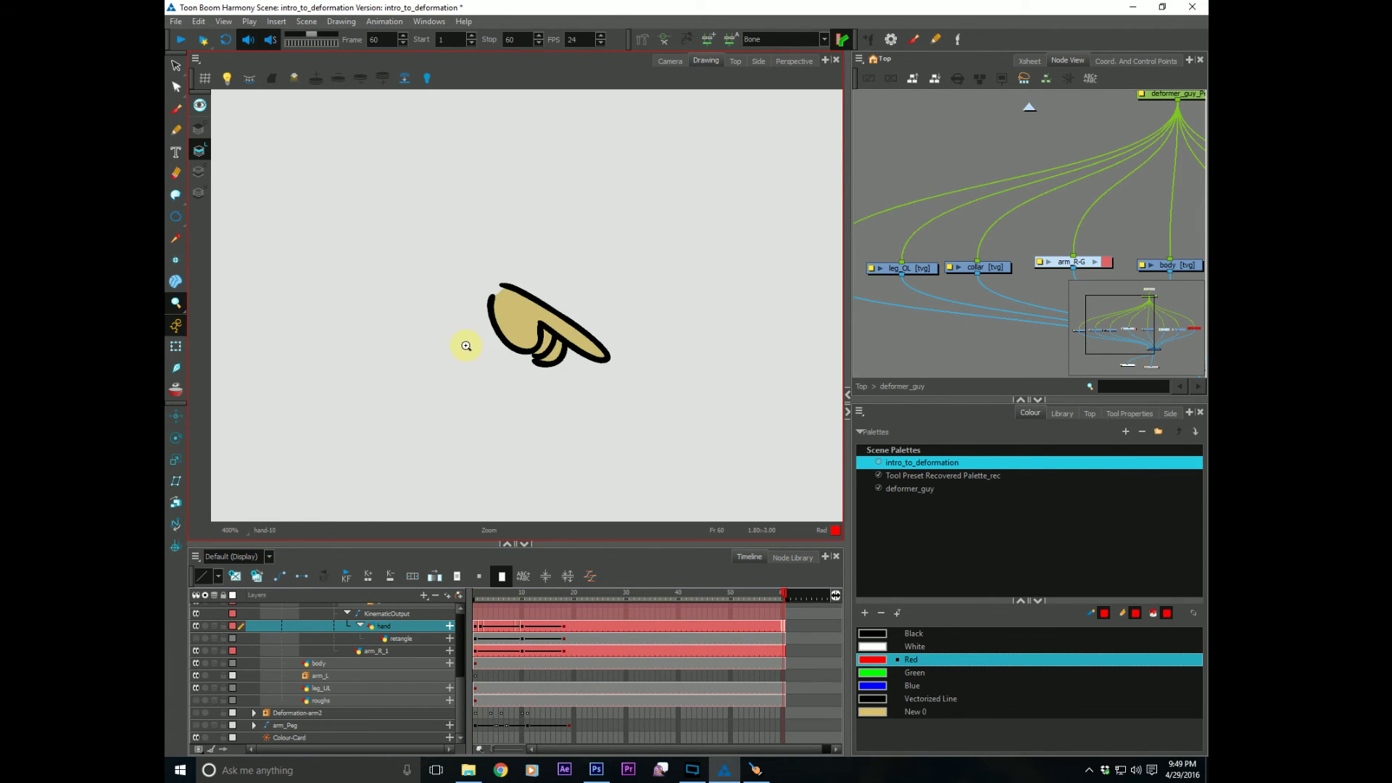
key("period")
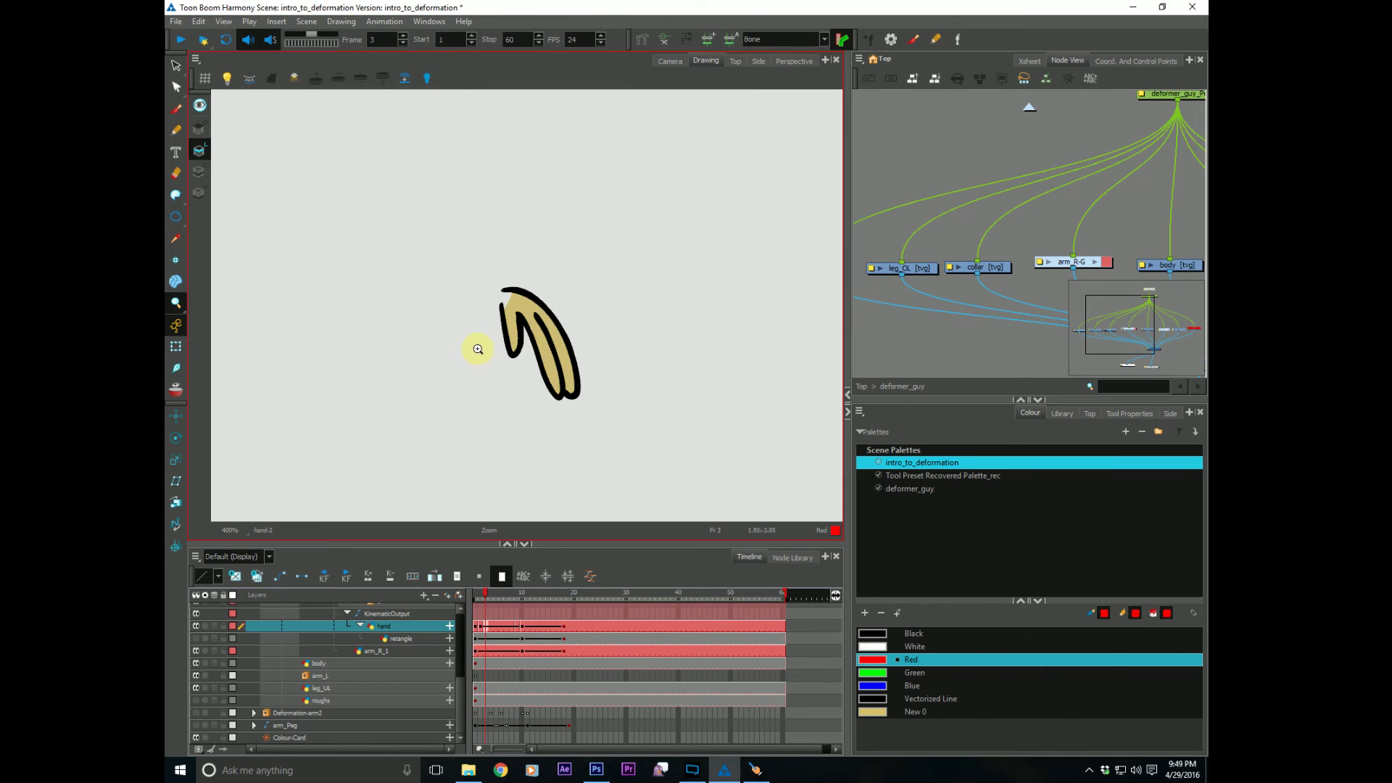
key("period")
key("period")
key("period")
key("period")
key("period")
key("period")
key("period")
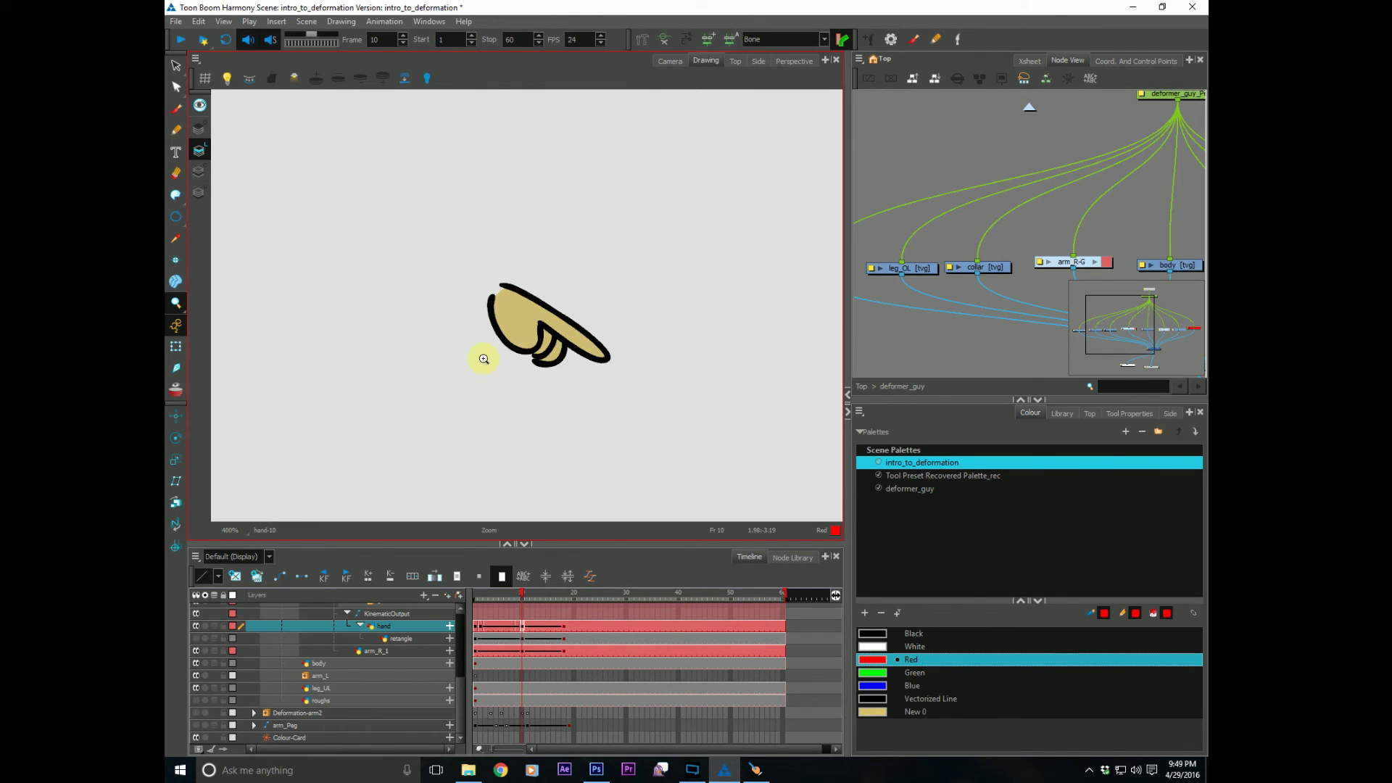
key("comma")
key("comma")
key("comma")
key("comma")
key("comma")
key("comma")
key("comma")
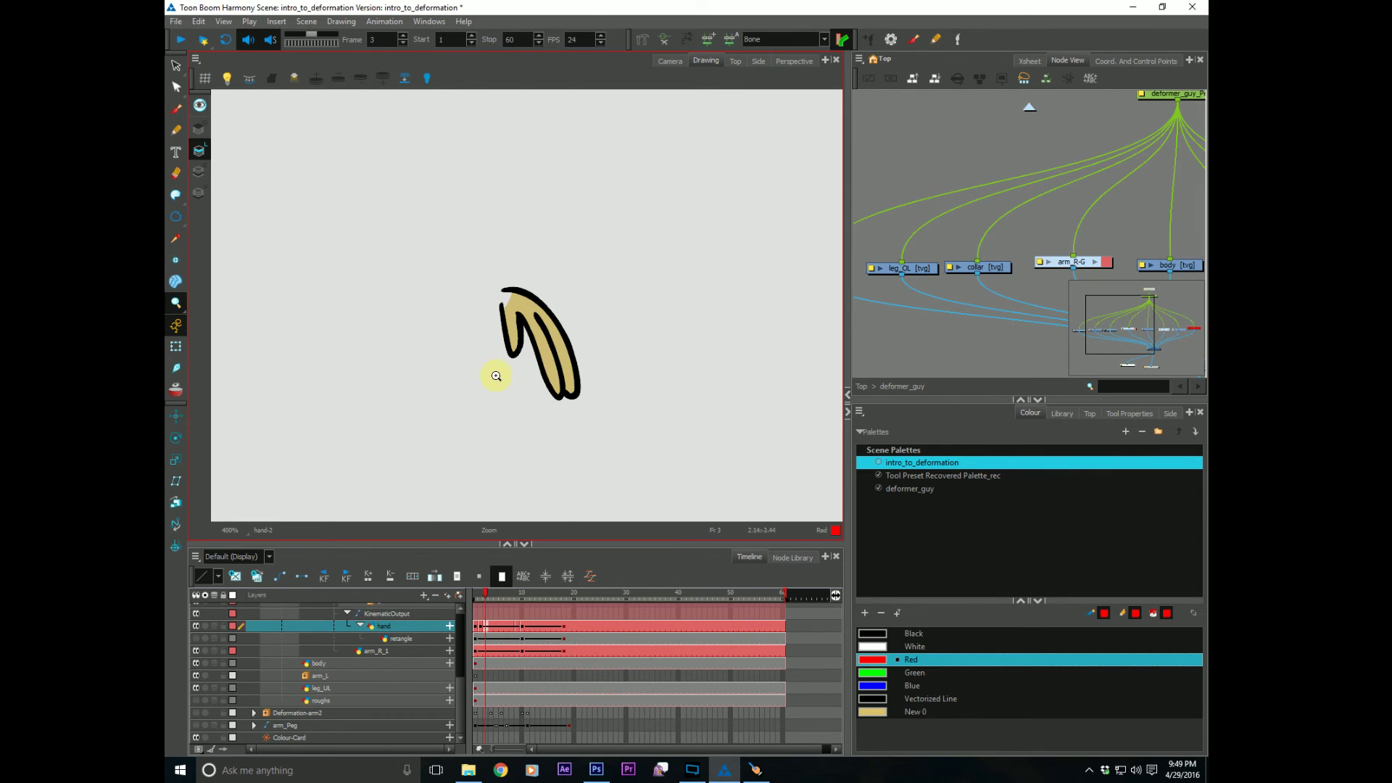
Step: Select the hand with the Transform tool in the Camera view and flip between its keyframes to compare the arm positions
left_click(668, 59)
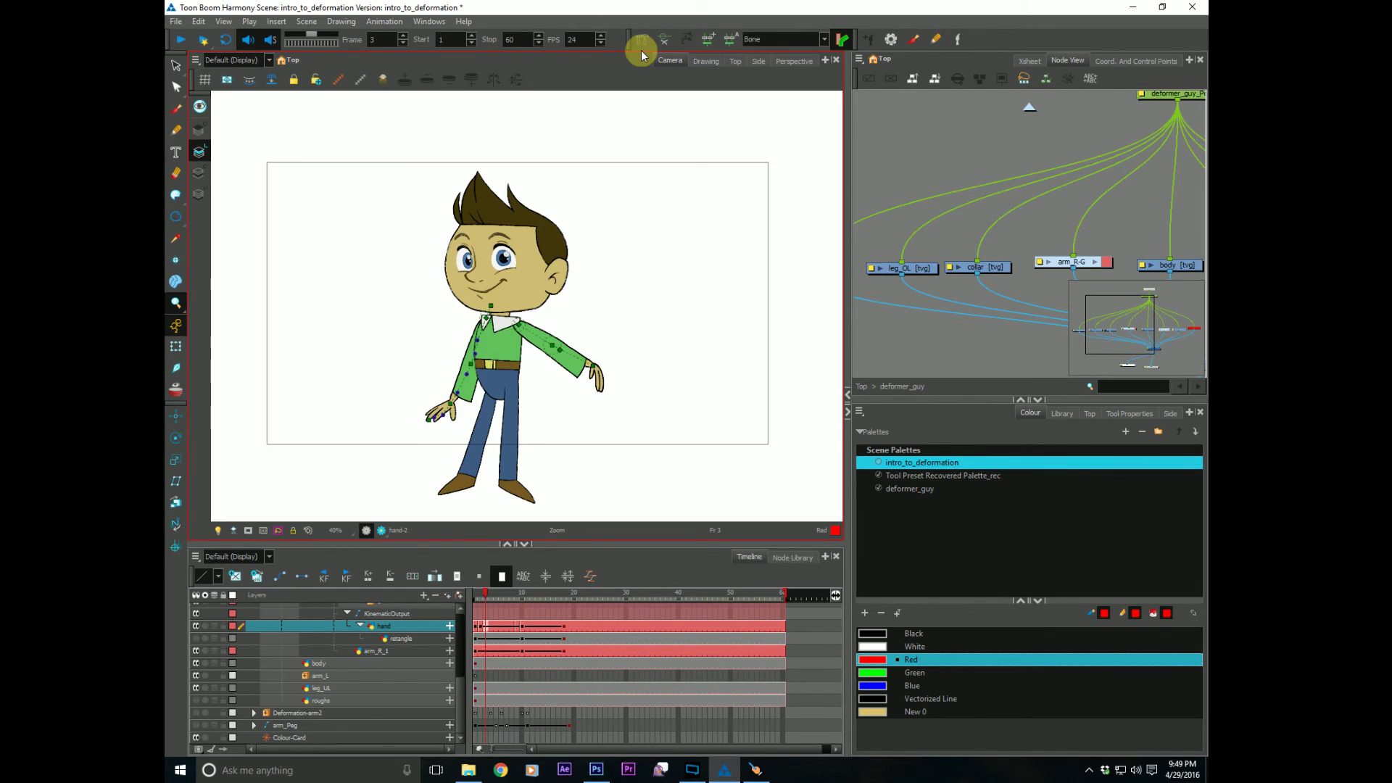
left_click(176, 347)
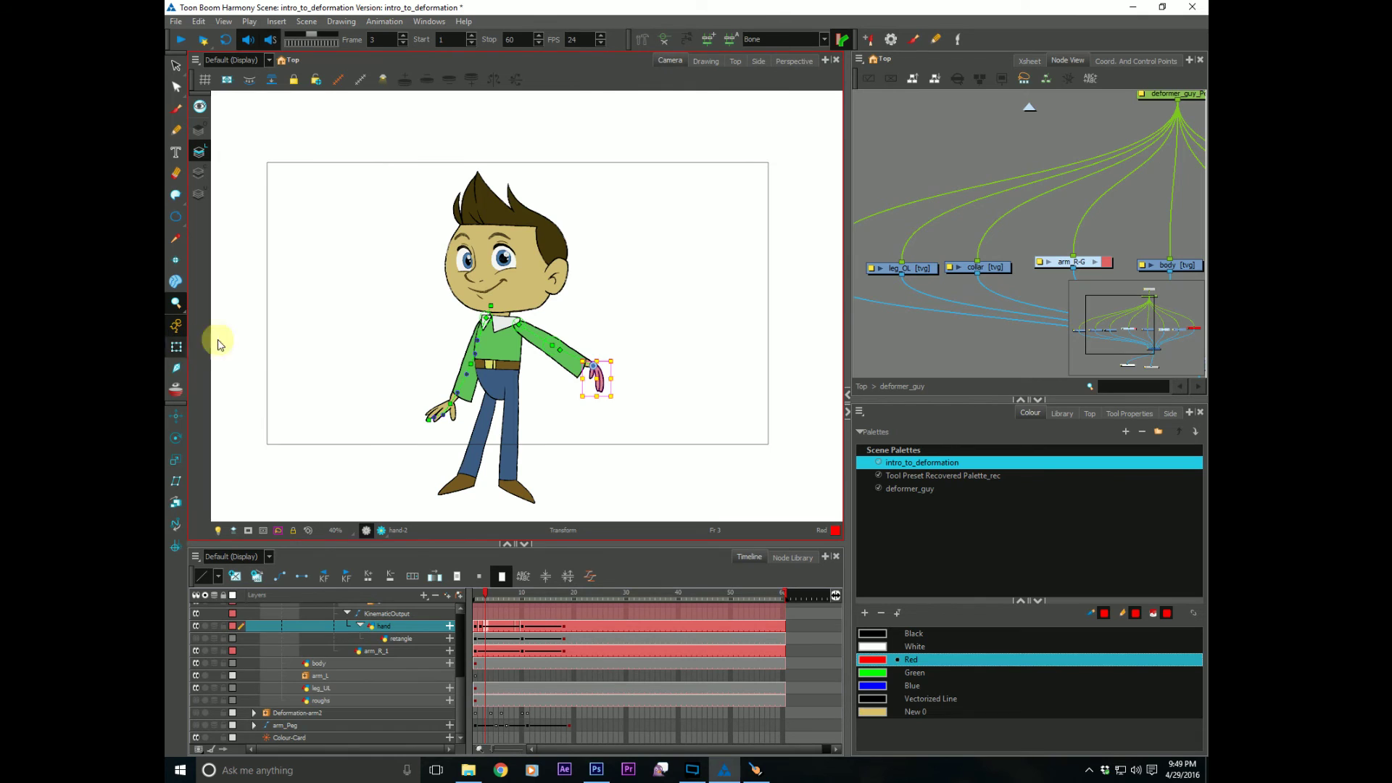
key("g")
key("f")
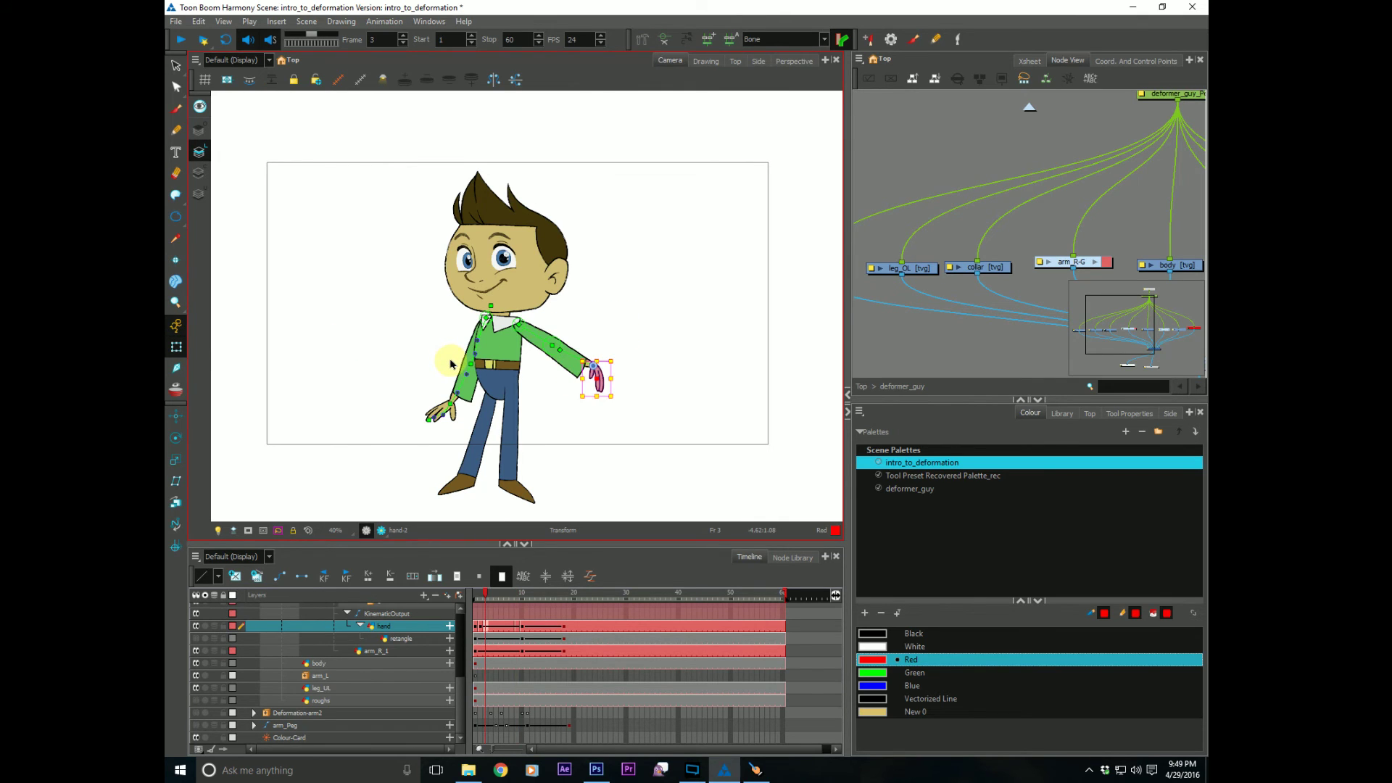
key("f")
key("f")
key("g")
key("g")
key("g")
key("f")
key("f")
key("f")
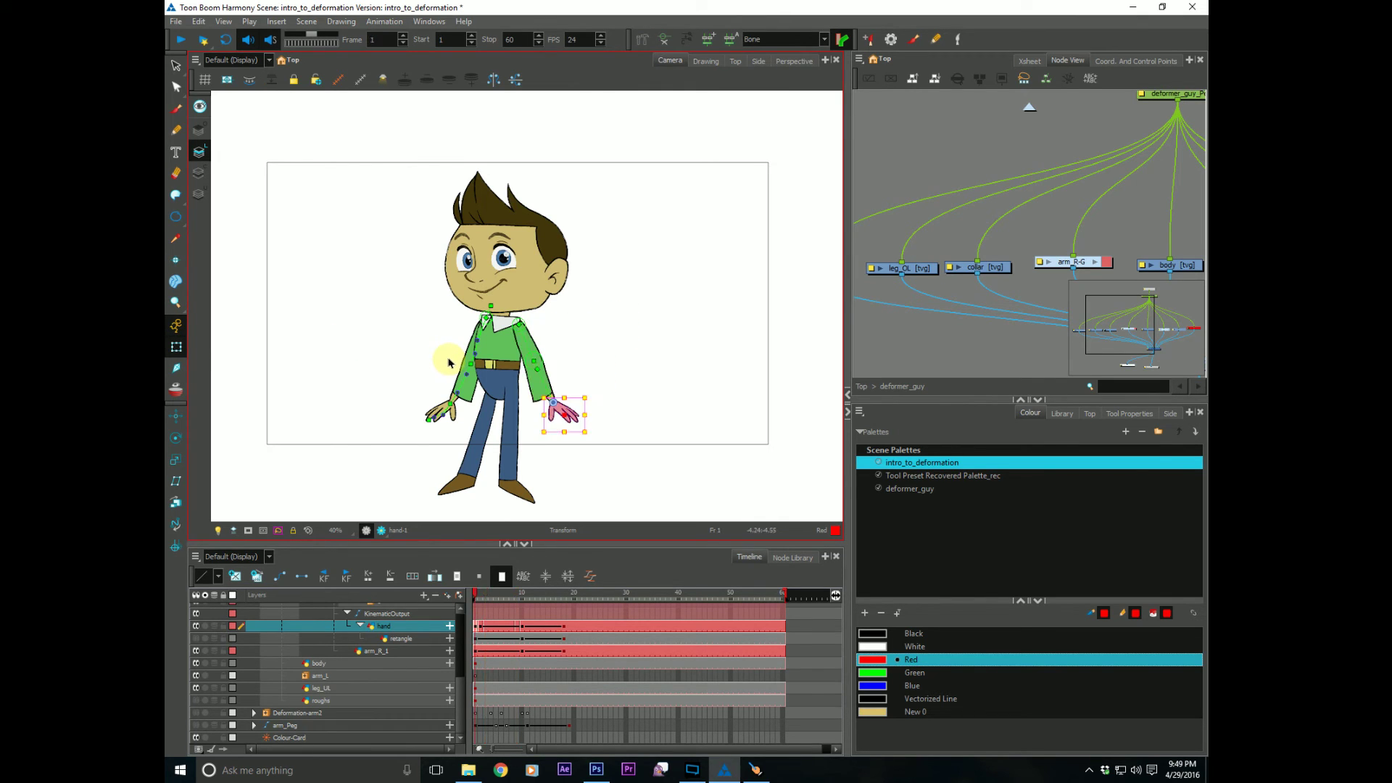
key("g")
key("g")
key("f")
key("f")
key("g")
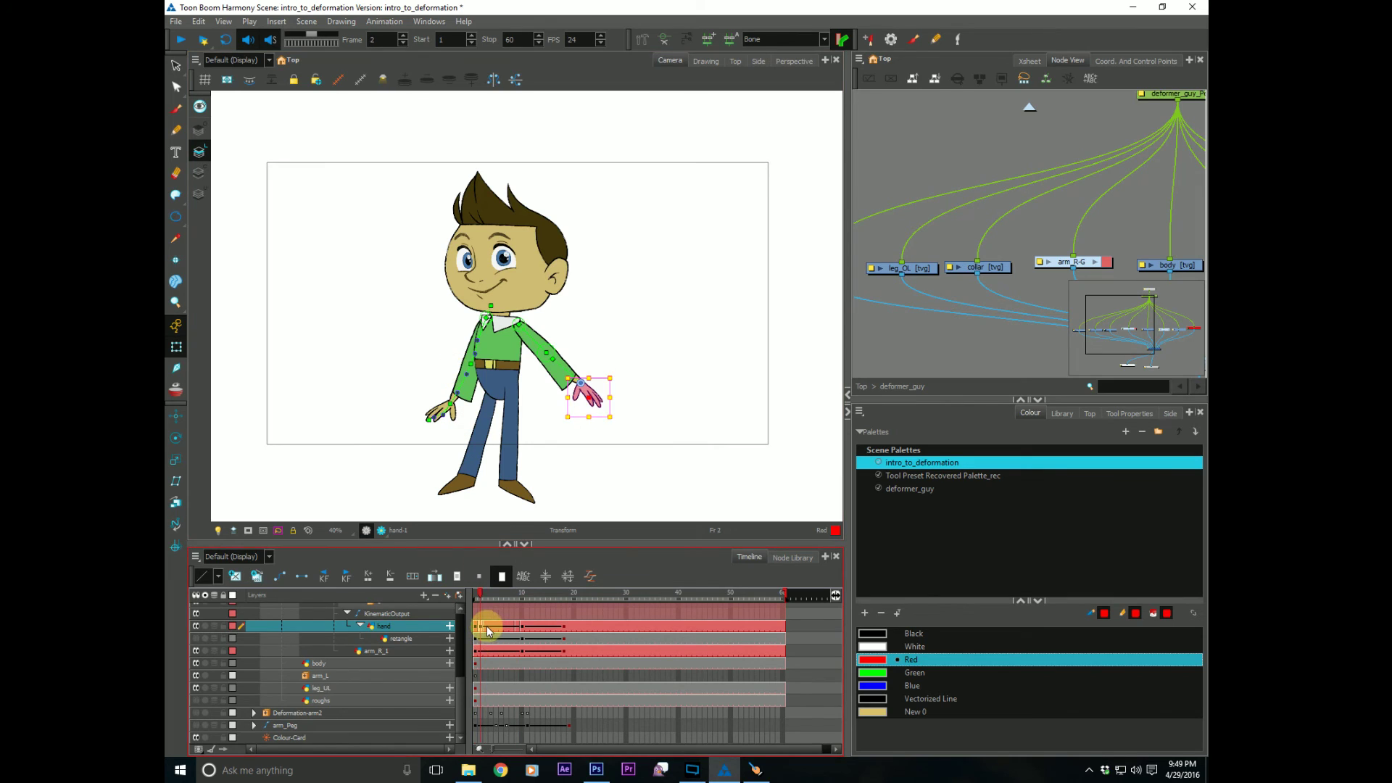
Step: Step the arm raise forward from frame 2 to frame 9 to examine the in-between hand positions
key("period")
key("period")
key("period")
key("period")
key("period")
key("period")
key("period")
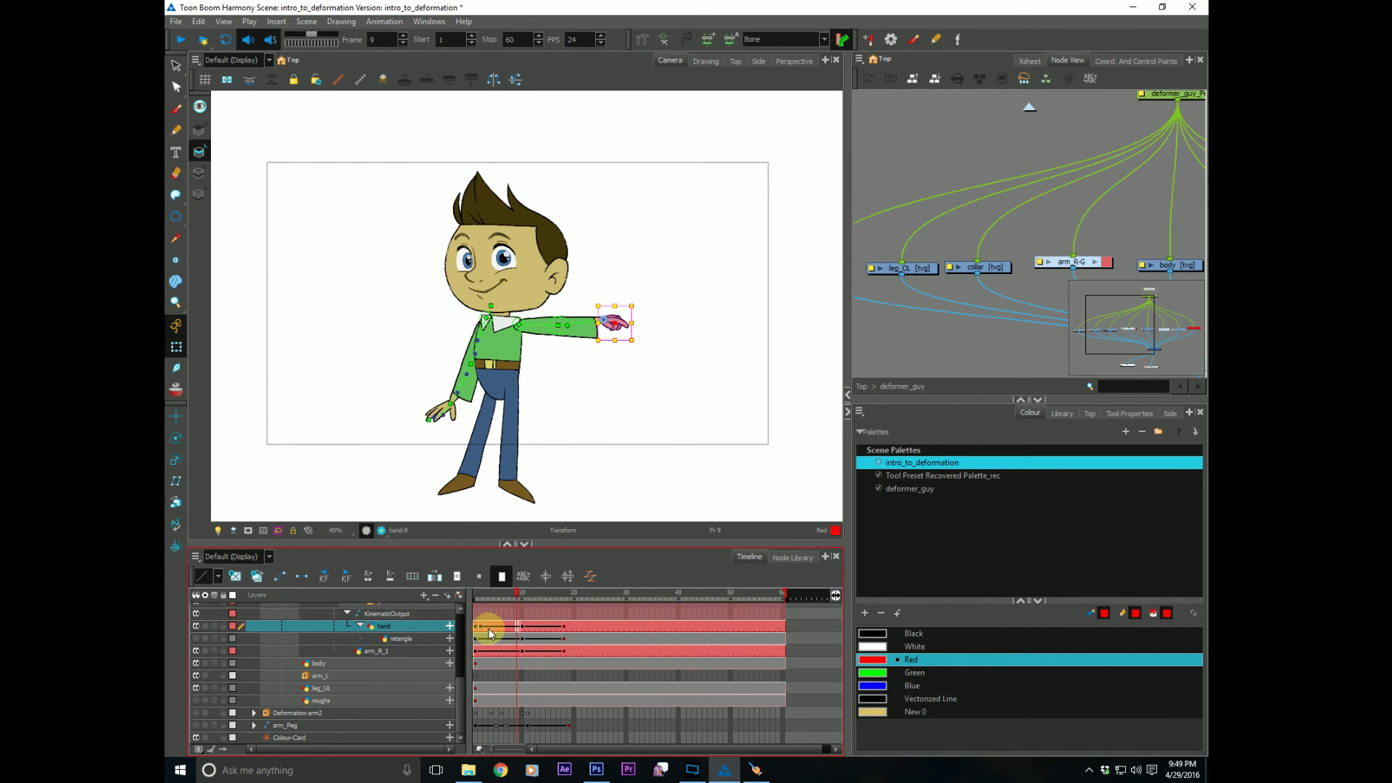
Step: Step the arm raise forward from its first frames to frame 10 to examine how the hand follows the arm
left_click(487, 632)
key("period")
key("period")
key("period")
key("period")
key("period")
key("period")
key("period")
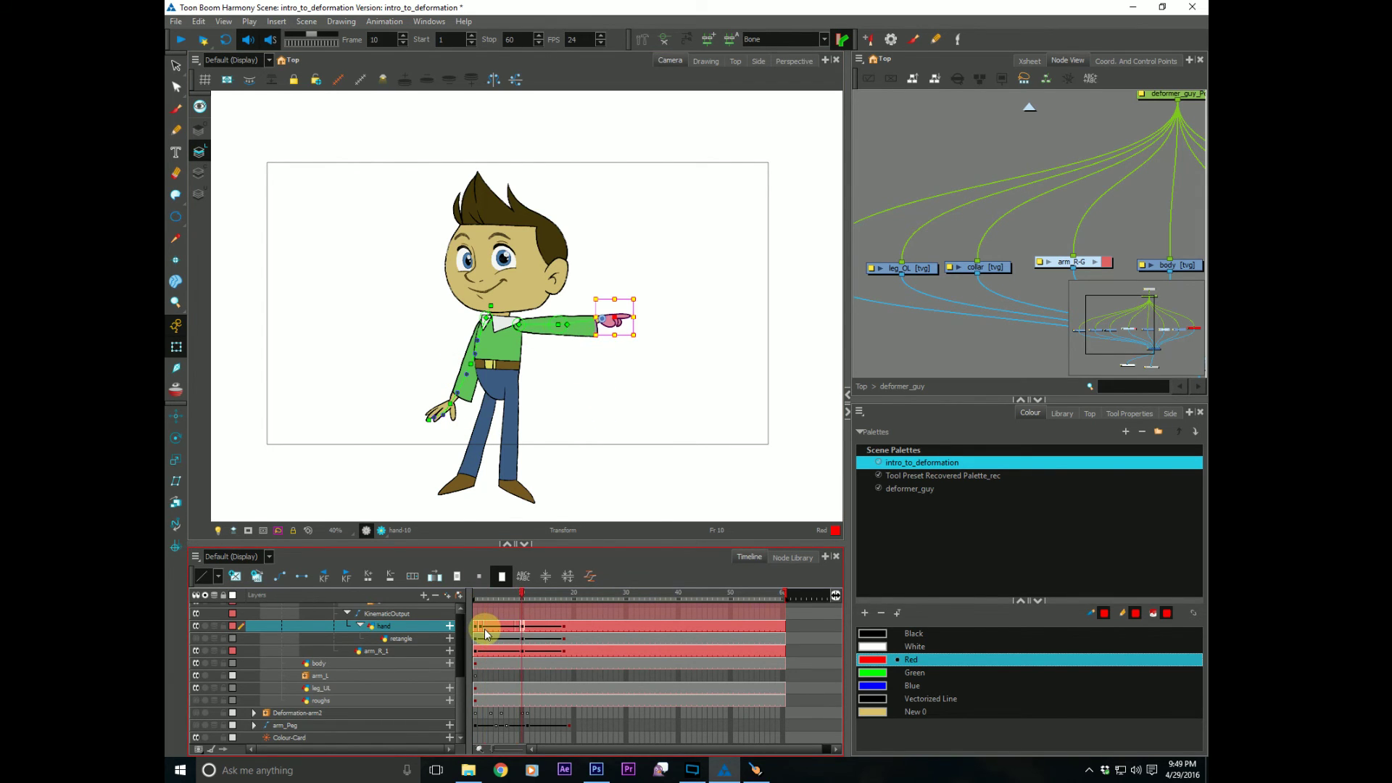
Step: Step back to the opening frames, then jump to frame 60 and back to frame 1 to compare the poses
key("comma")
key("comma")
key("comma")
key("period")
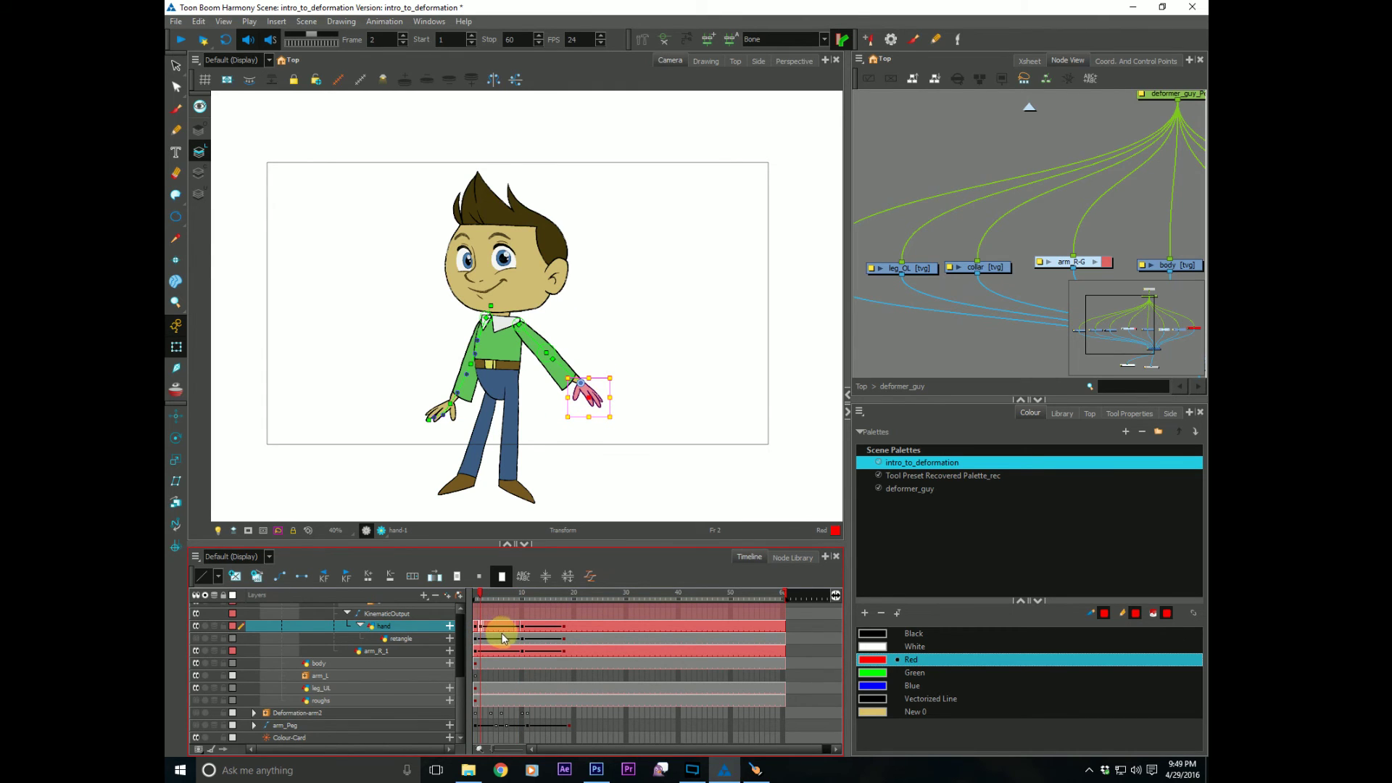
key("shift+period")
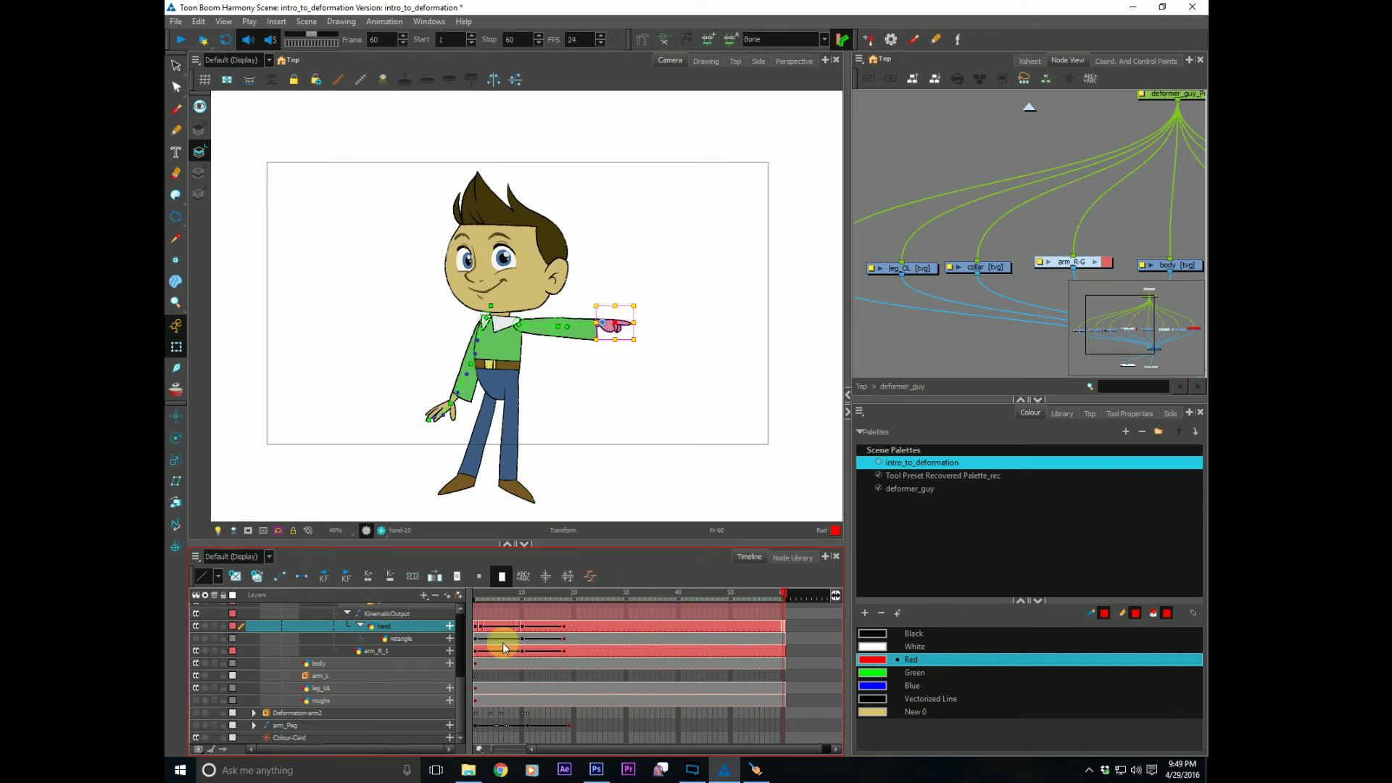
key("shift+comma")
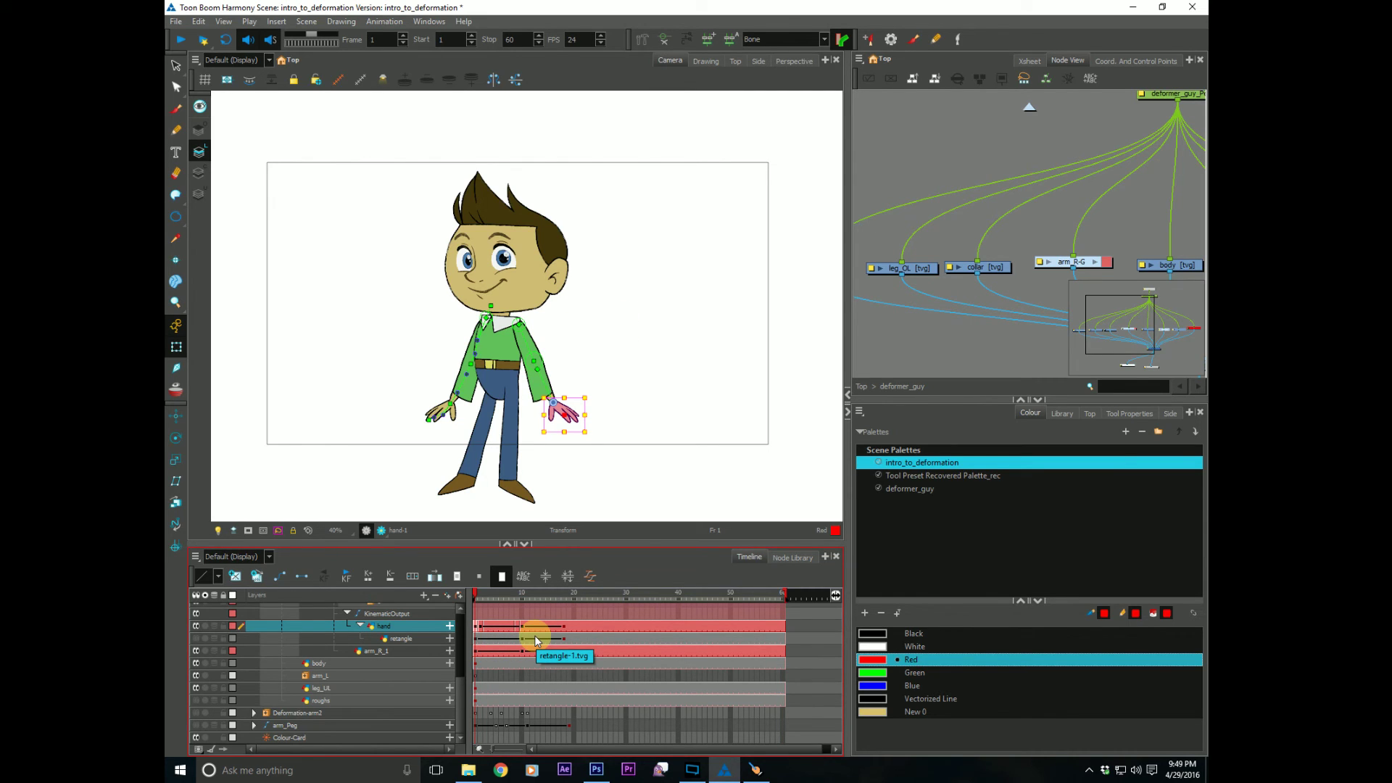
Step: Collapse the character's layers in the timeline and reselect the hand of the animated arm in the Camera view
left_click_drag(461, 698, 459, 639)
left_click(281, 635)
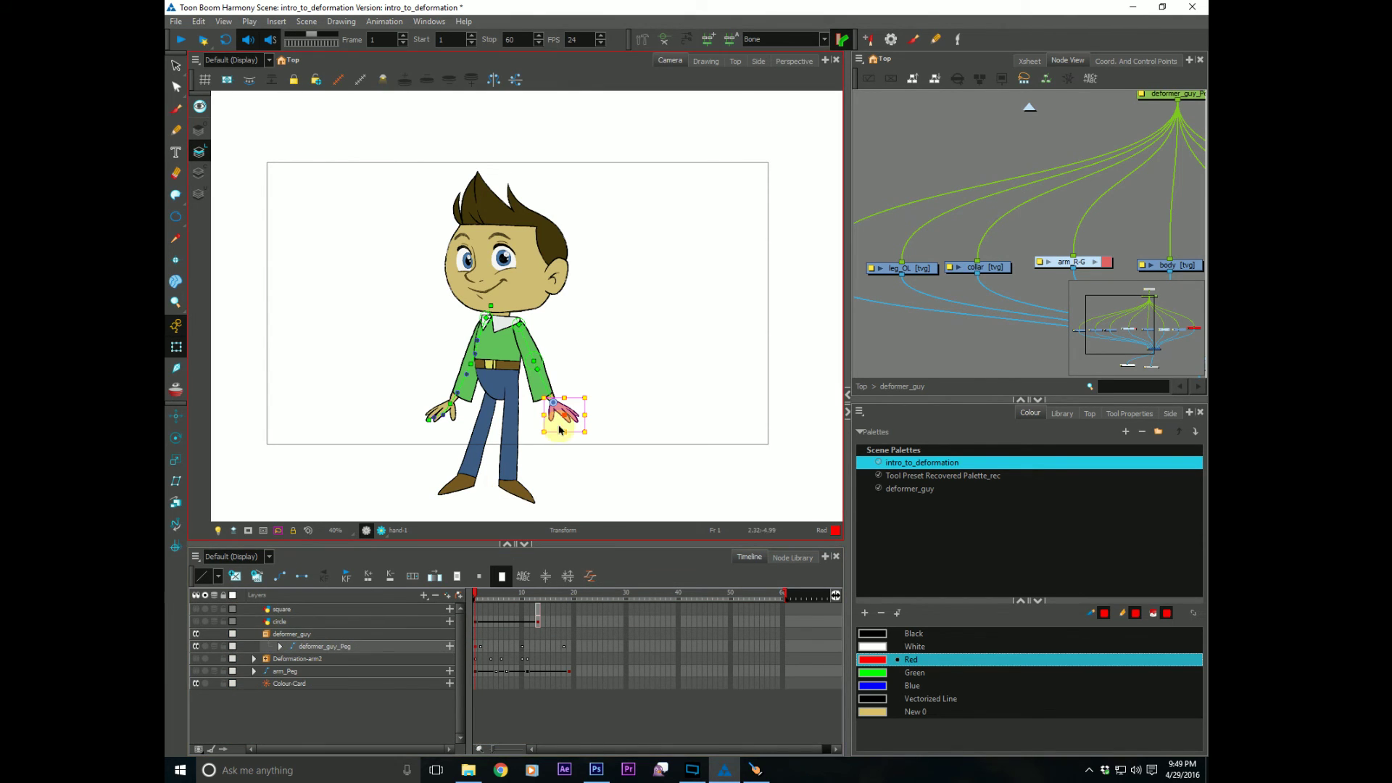
left_click(899, 333)
left_click(571, 404)
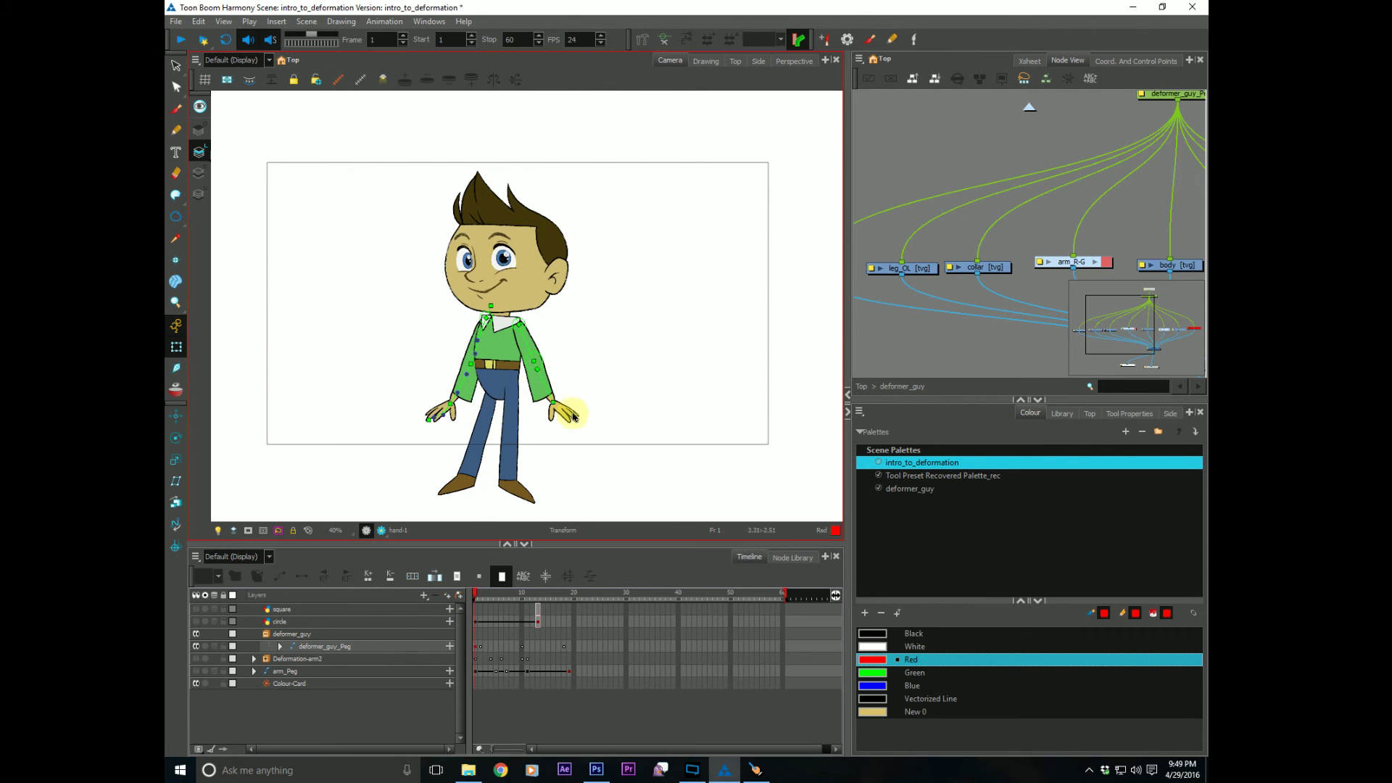
left_click(568, 418)
Step: Step back and forth around frame 2 to compare the hand's transformed positions in the Camera view
key("period")
key("period")
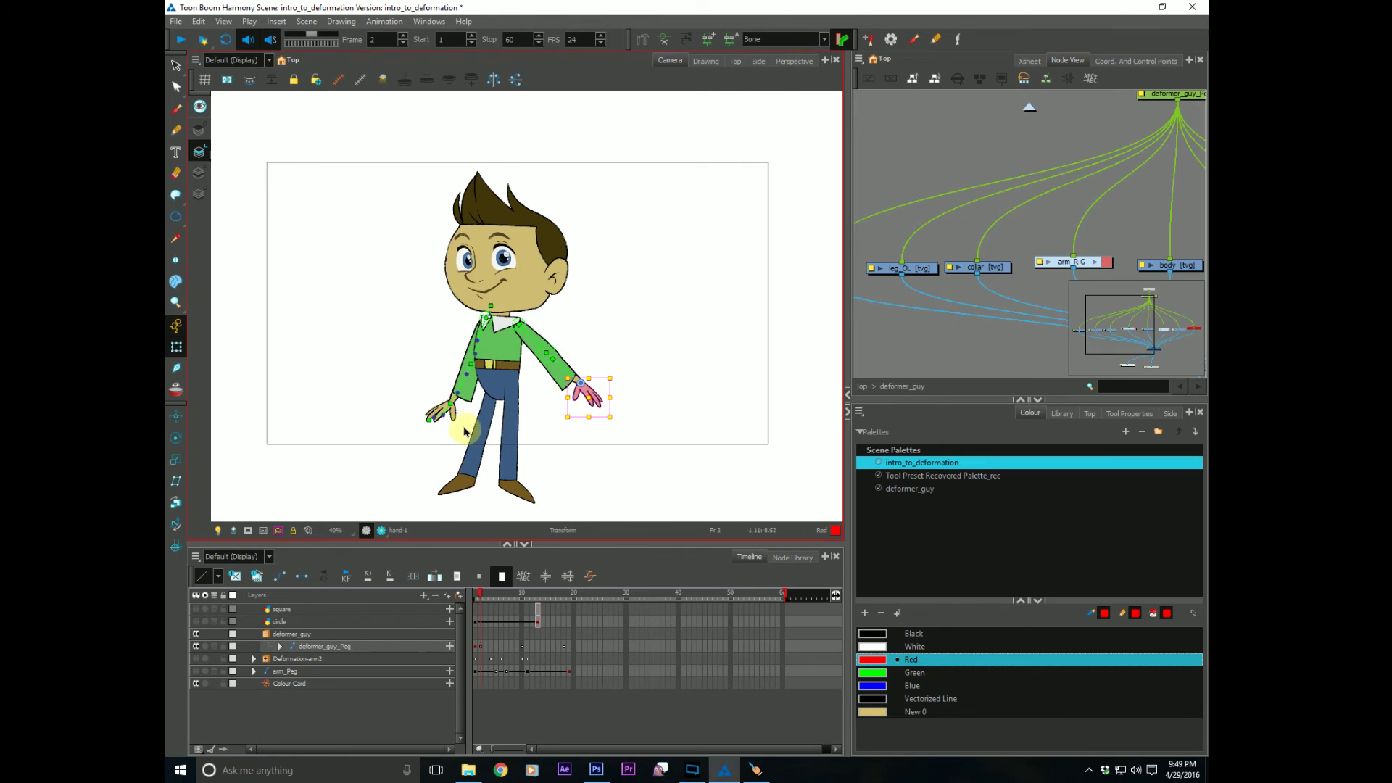
key("comma")
key("comma")
key("comma")
Step: Open the hand in the Drawing view and limit the timeline to the selected hand layer
left_click(705, 60)
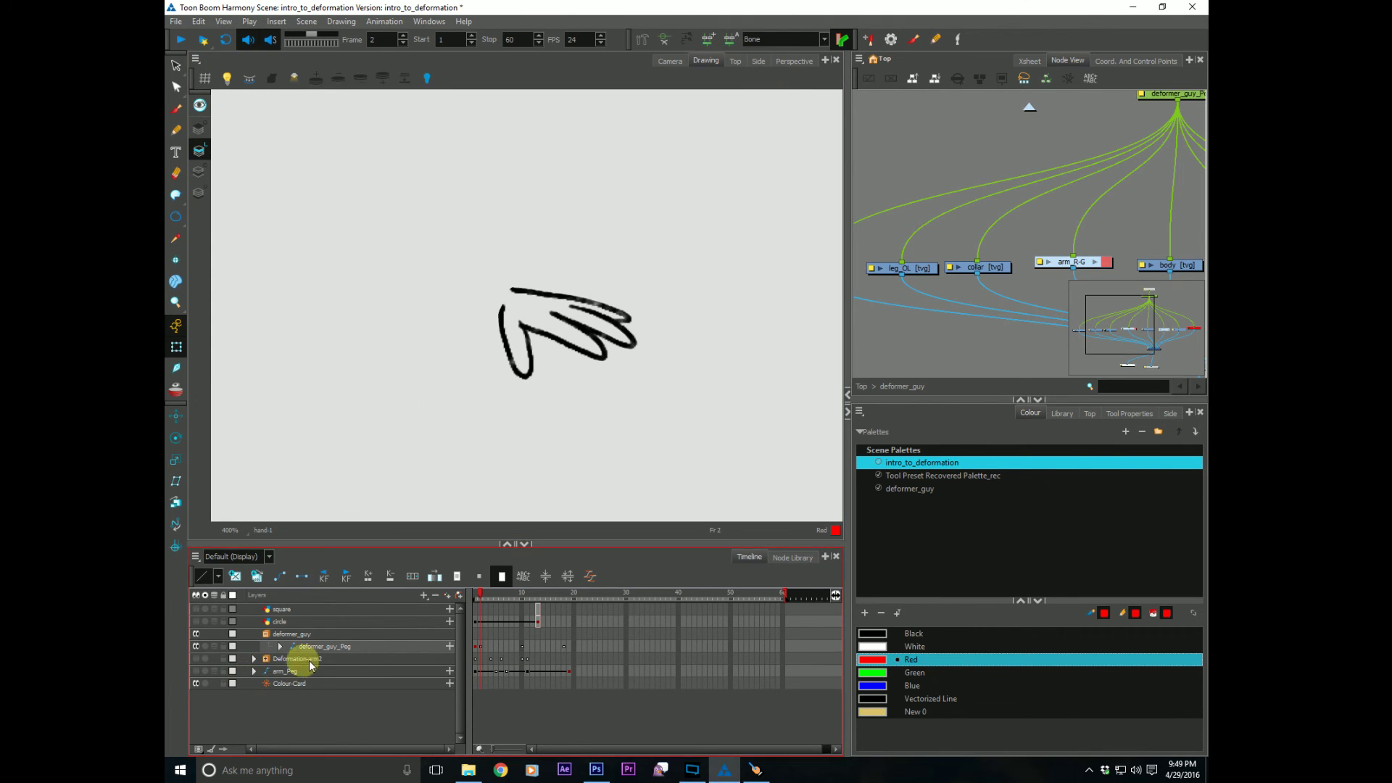
left_click(199, 749)
left_click(213, 724)
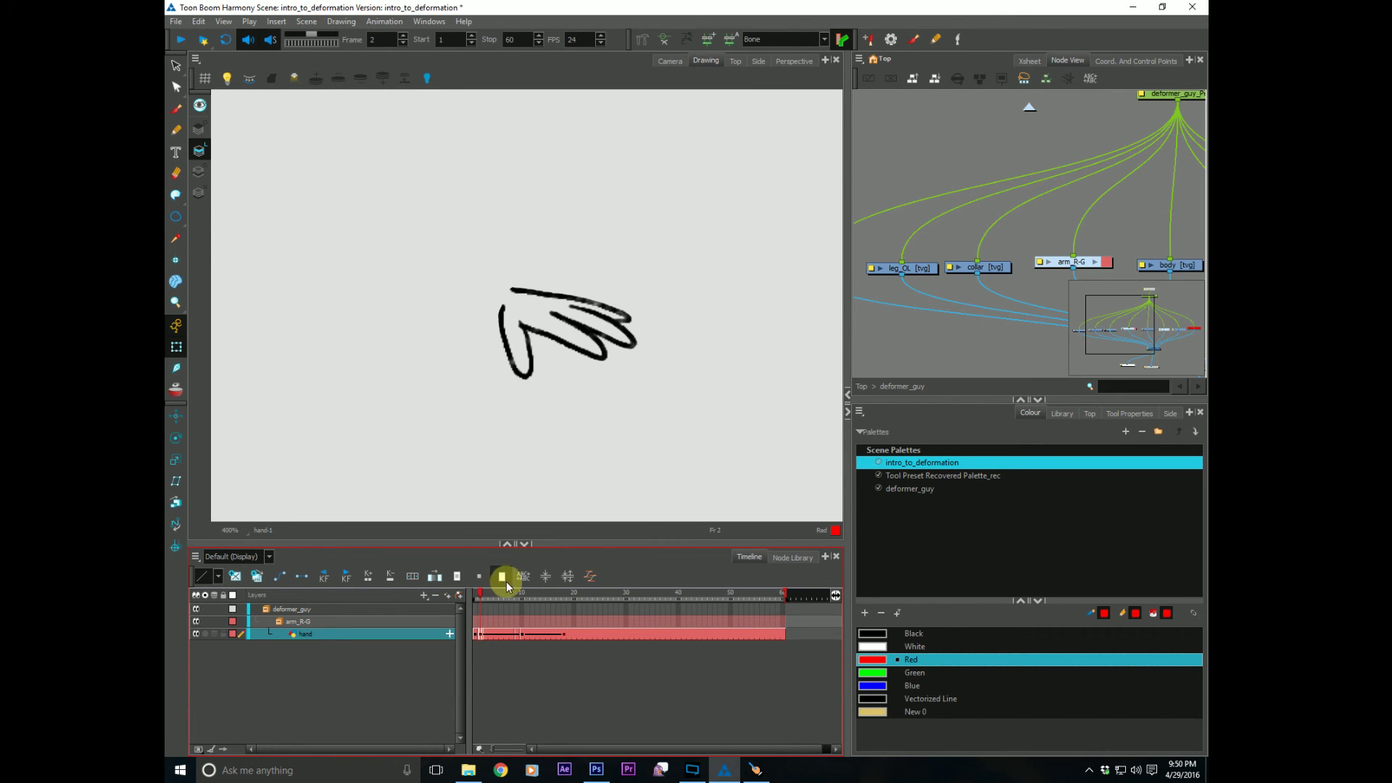
Step: Compare the hand drawings exposed at frames 6 and 9 with the open hand, returning to frame 2
left_click(484, 634)
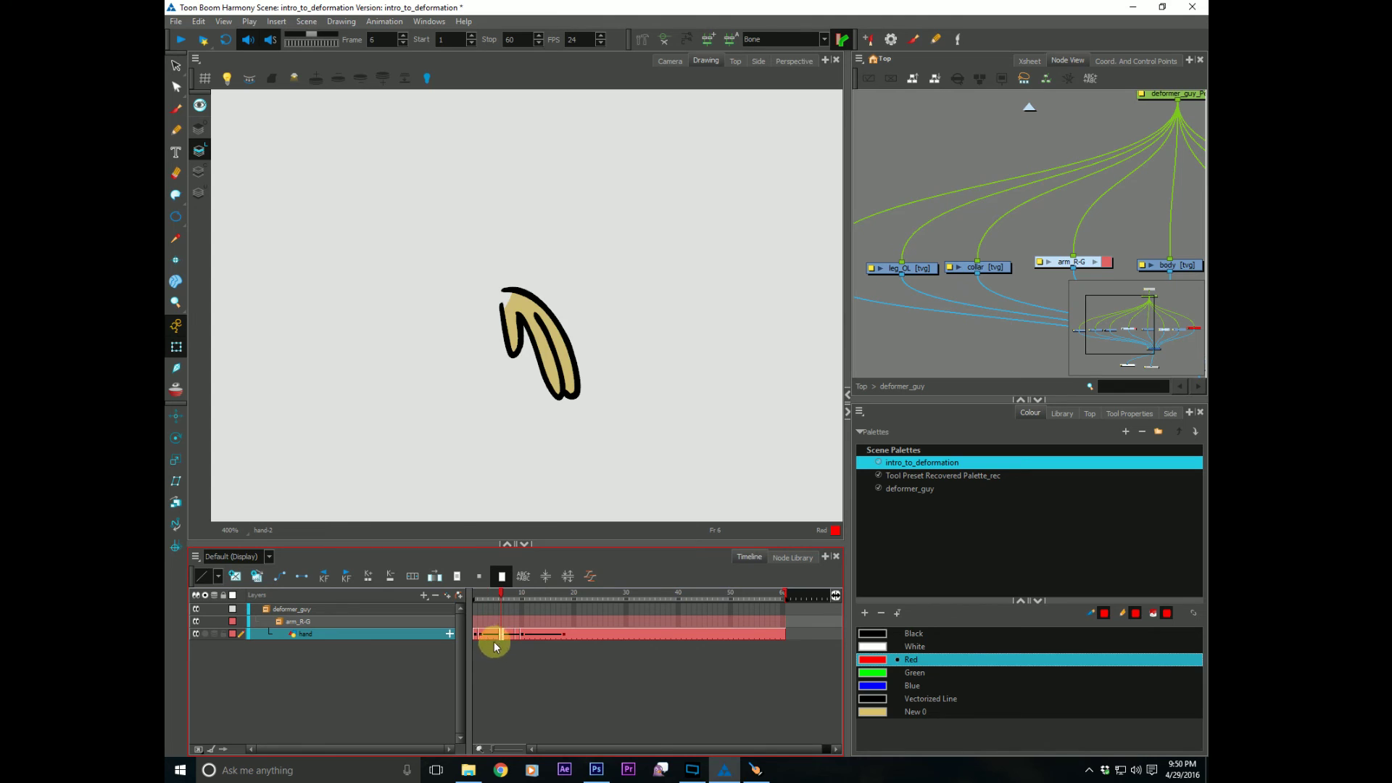
left_click(481, 635)
left_click(516, 637)
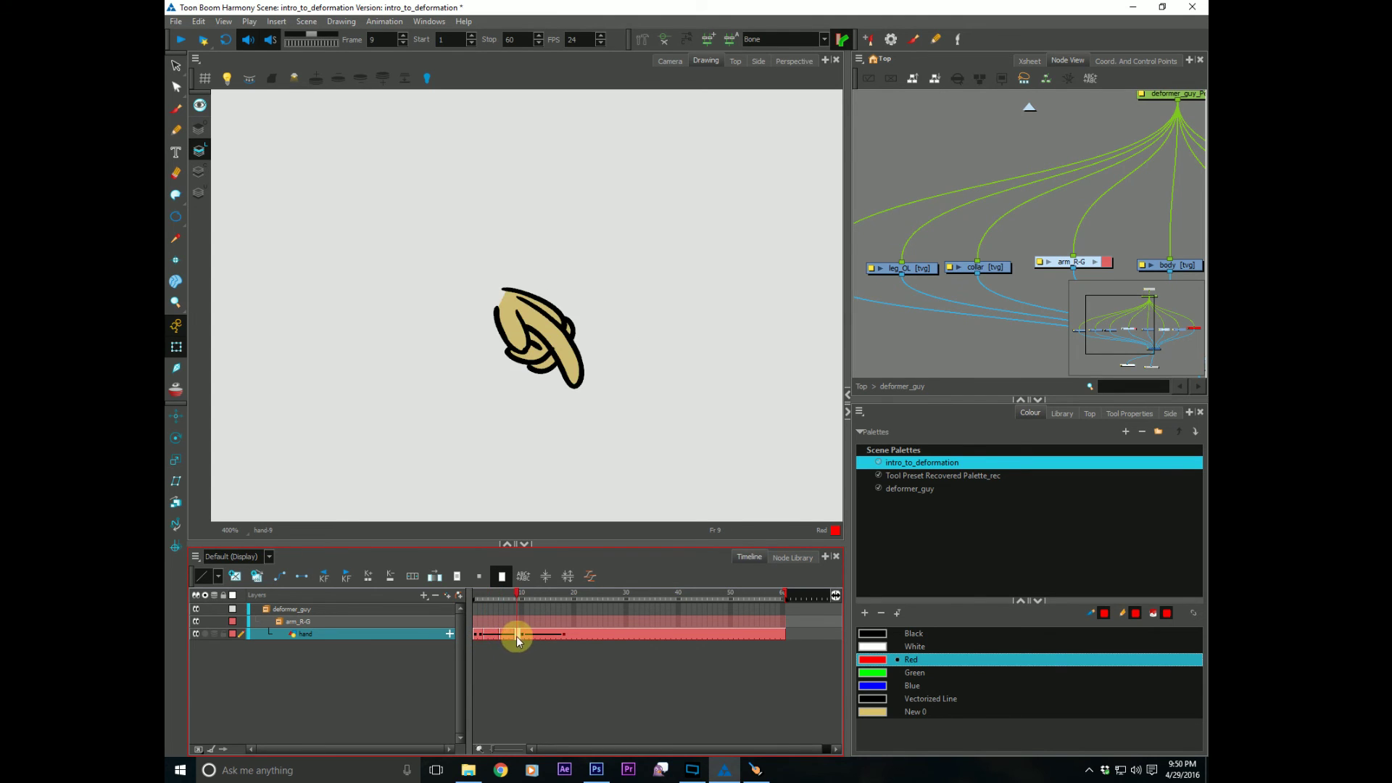
left_click(484, 597)
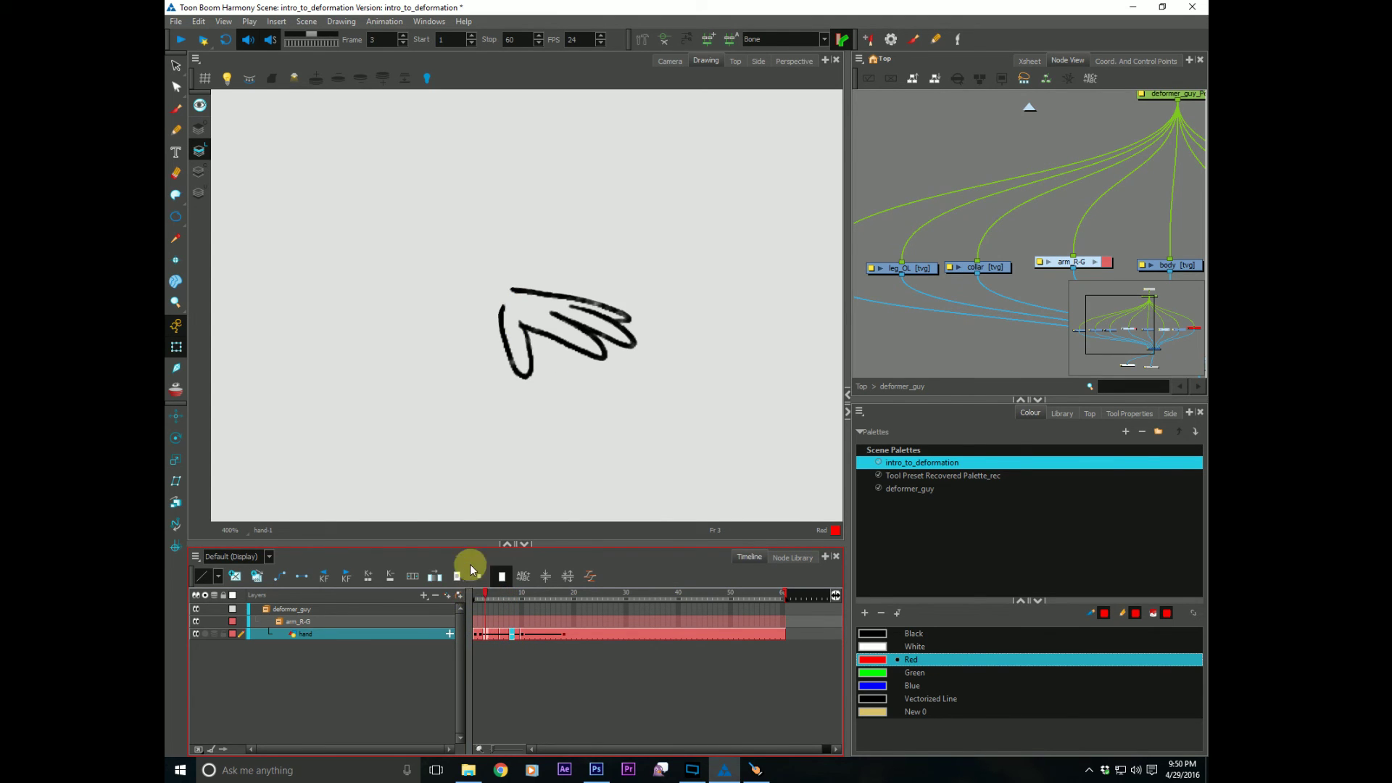
left_click(480, 596)
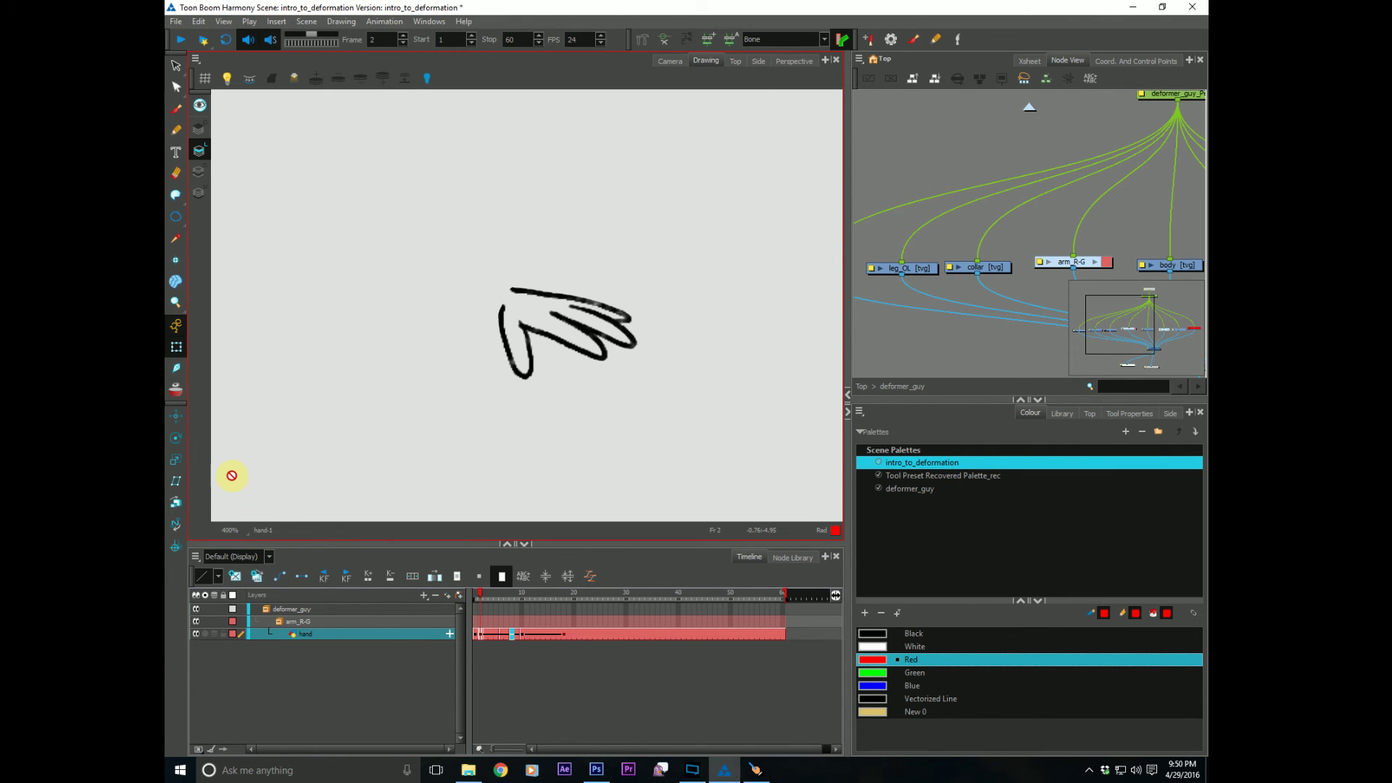
Step: Try onion skin with an extended forward range on the hand in the Camera view
left_click(669, 61)
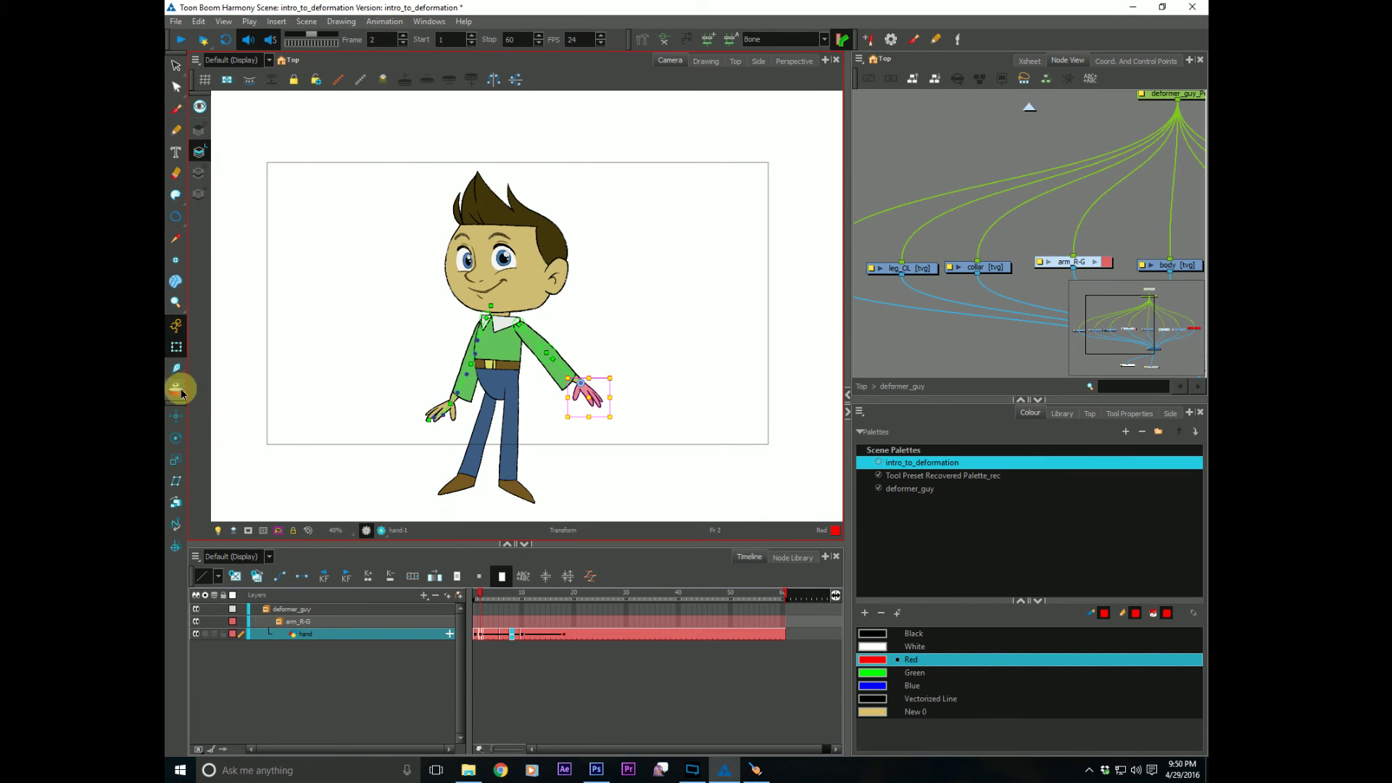
left_click(479, 576)
mouse_move(484, 593)
left_mouse_down()
mouse_move(531, 595)
mouse_move(521, 599)
mouse_move(537, 618)
left_mouse_up()
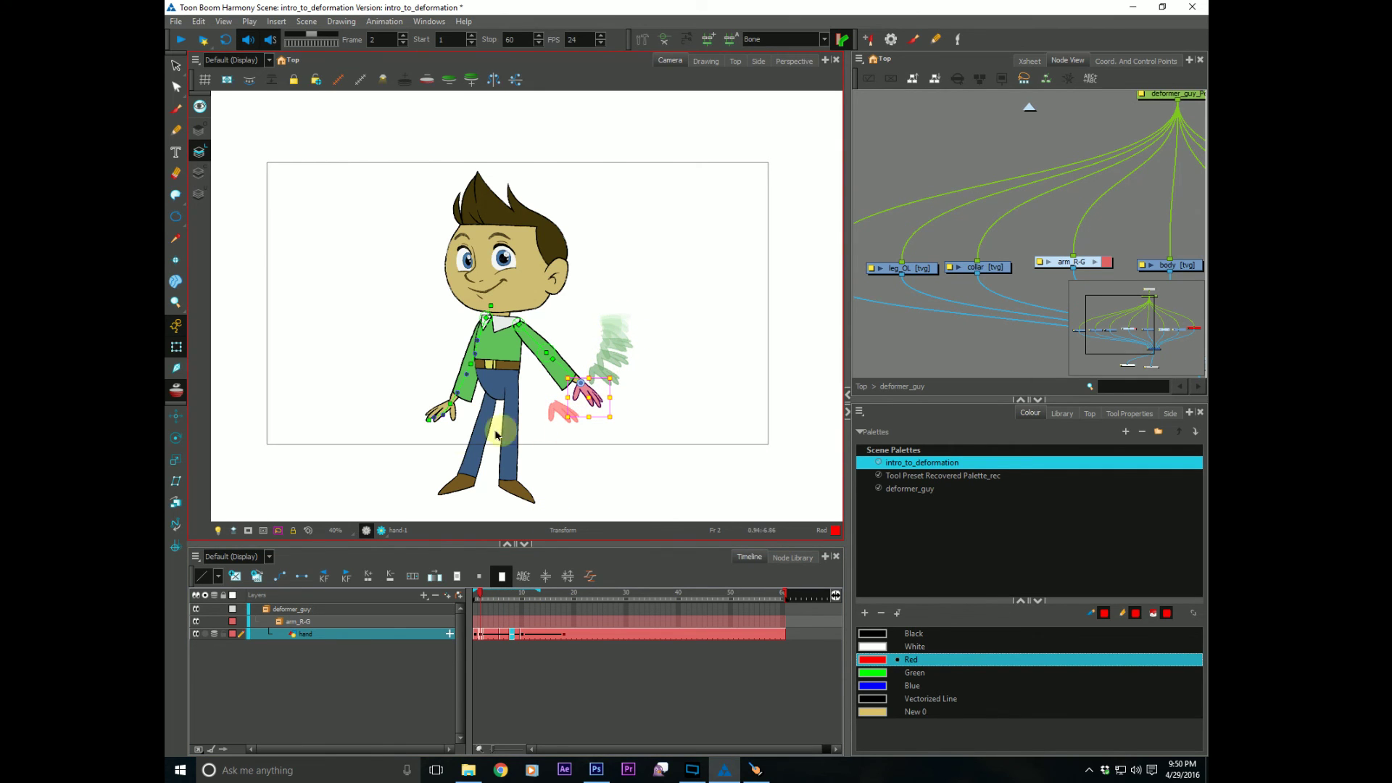
left_click(179, 389)
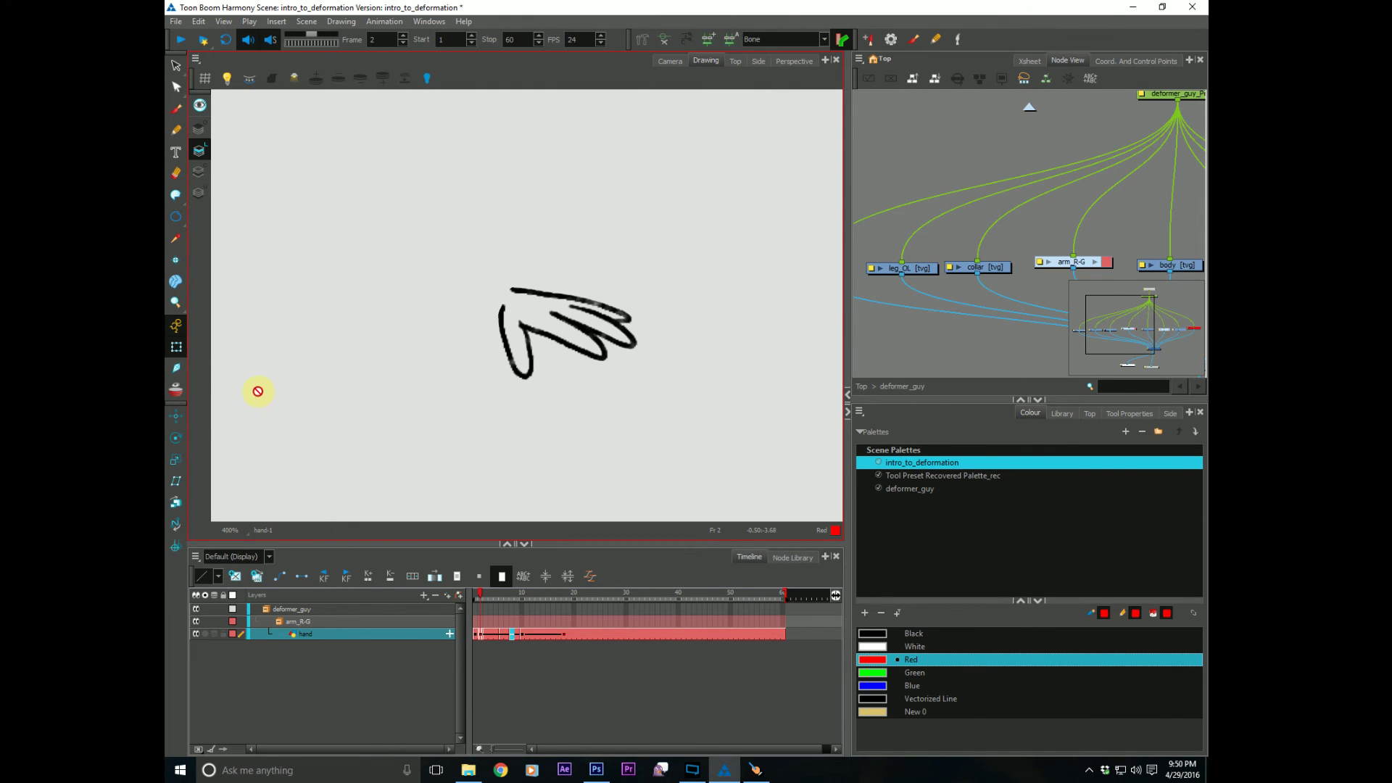
Step: Turn on onion skin in the Drawing view and adjust its forward range while viewing the open hand at frame 4
left_click(177, 390)
left_click_drag(482, 596, 496, 597)
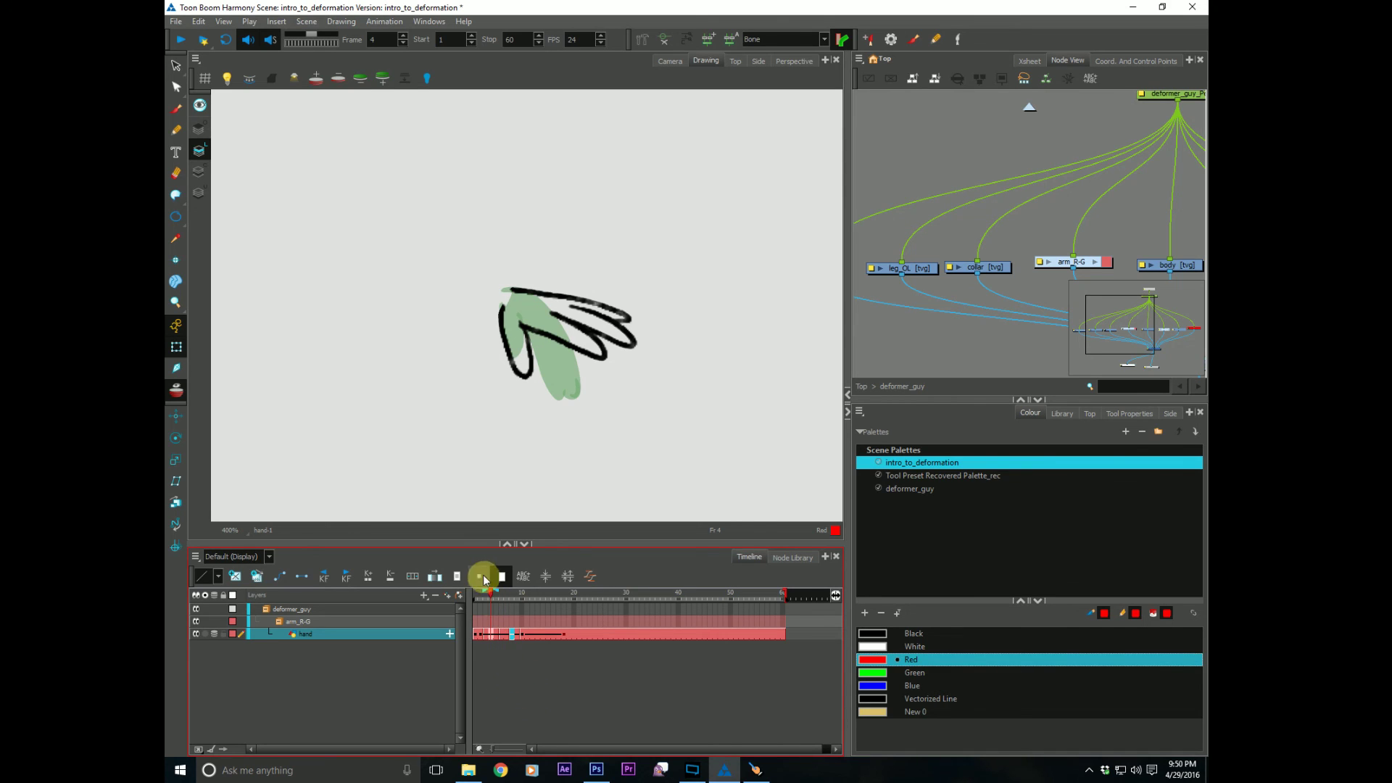
left_click_drag(498, 593, 495, 594)
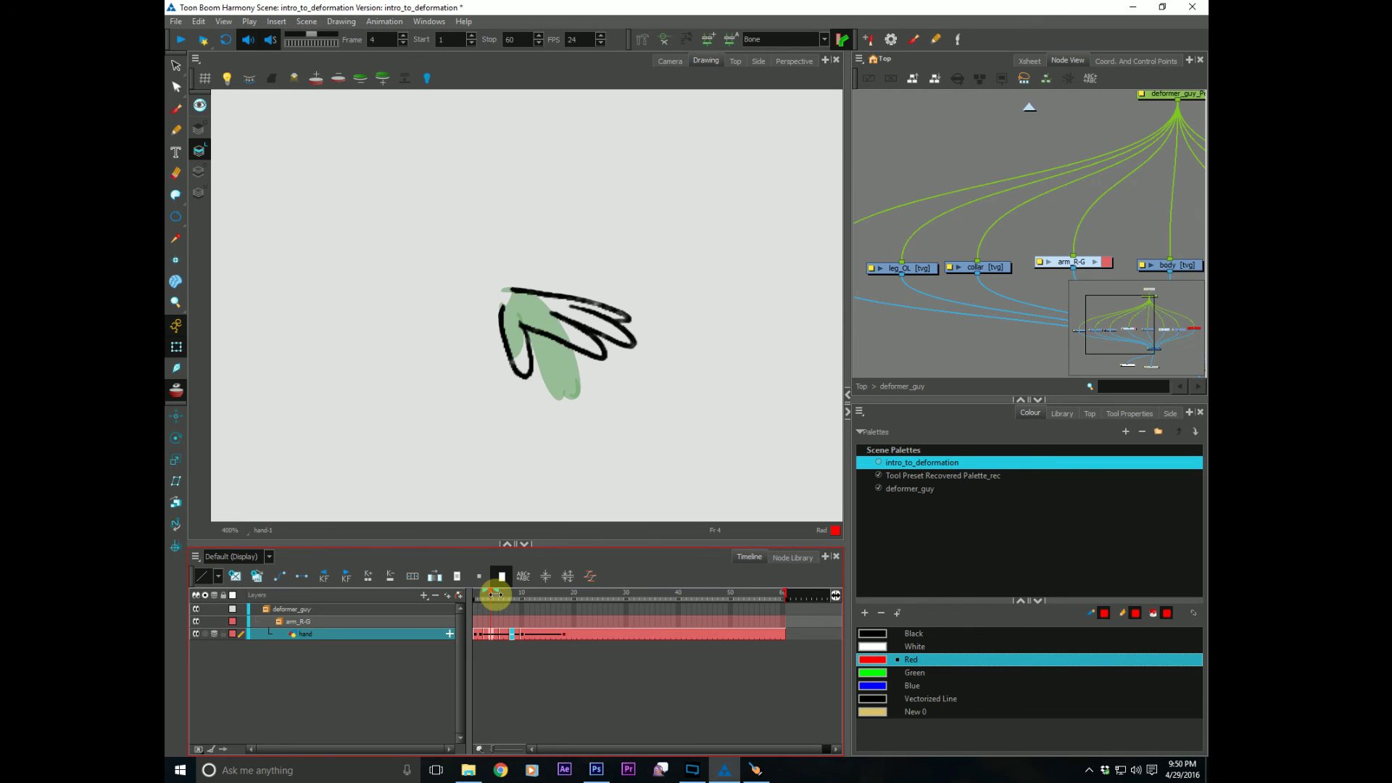
Step: Move the block of hand drawings starting at frame 6 to frame 28 and compare the onion skin at frames 3 and 28
left_click(502, 636)
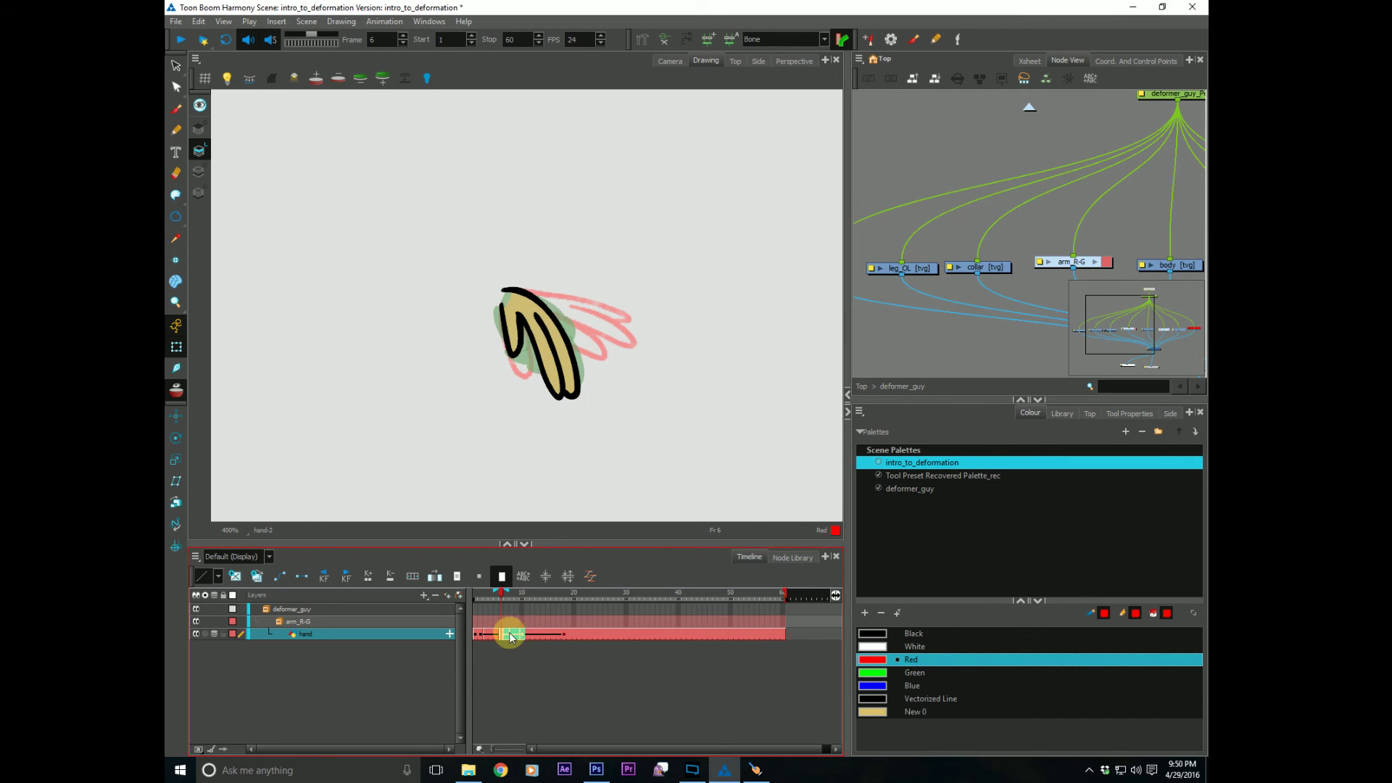
left_click(615, 633)
left_click(490, 592)
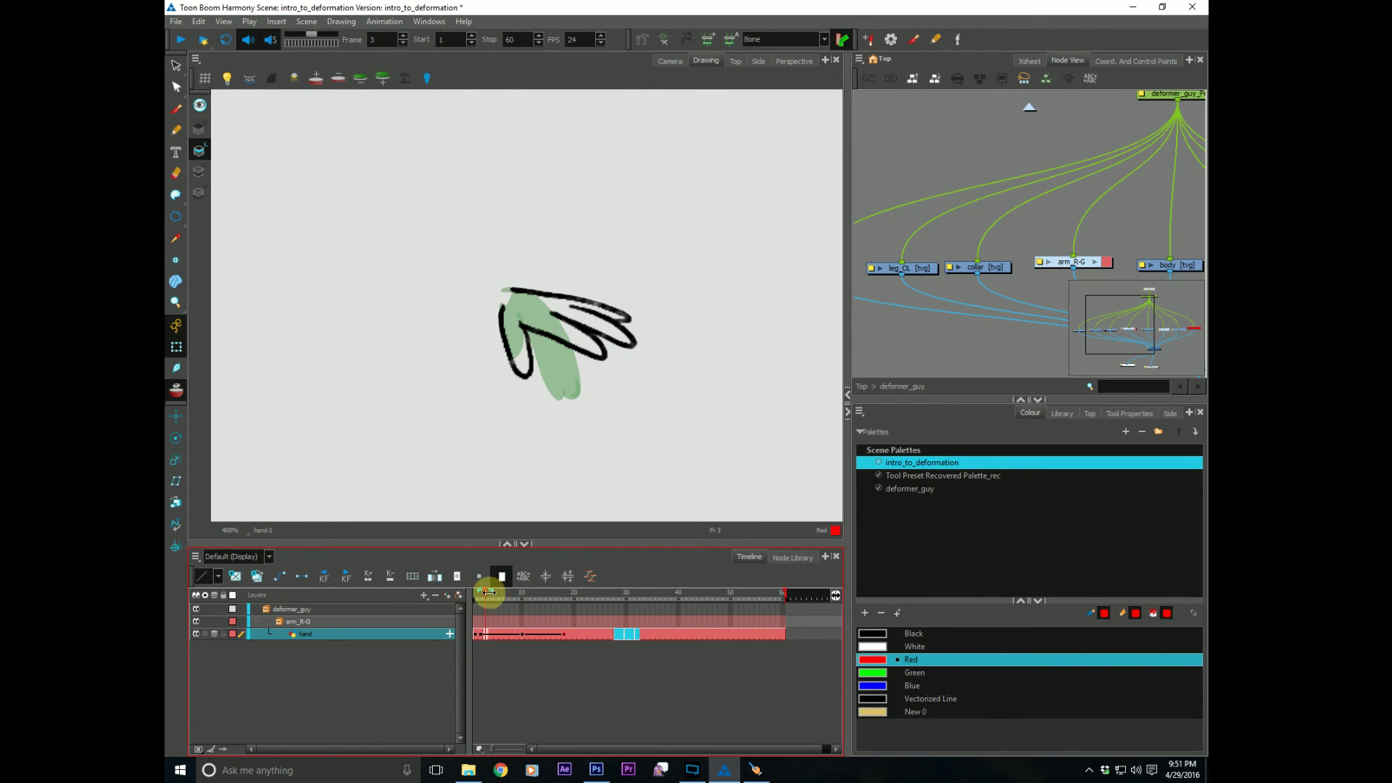
left_click_drag(492, 591, 497, 591)
left_click(616, 634)
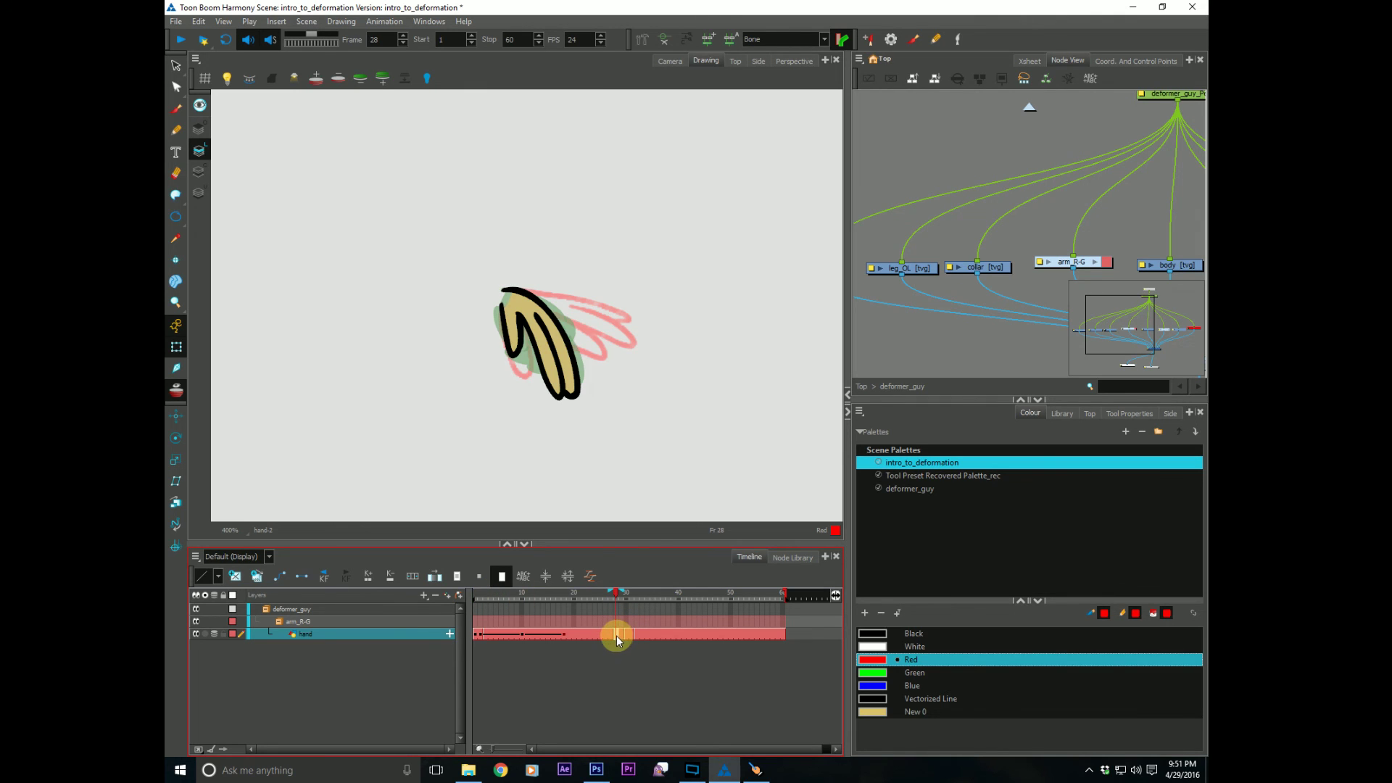
Step: Go to frame 3 and extend, then shorten, the forward onion skin range to compare the upcoming hand drawings
left_click(488, 594)
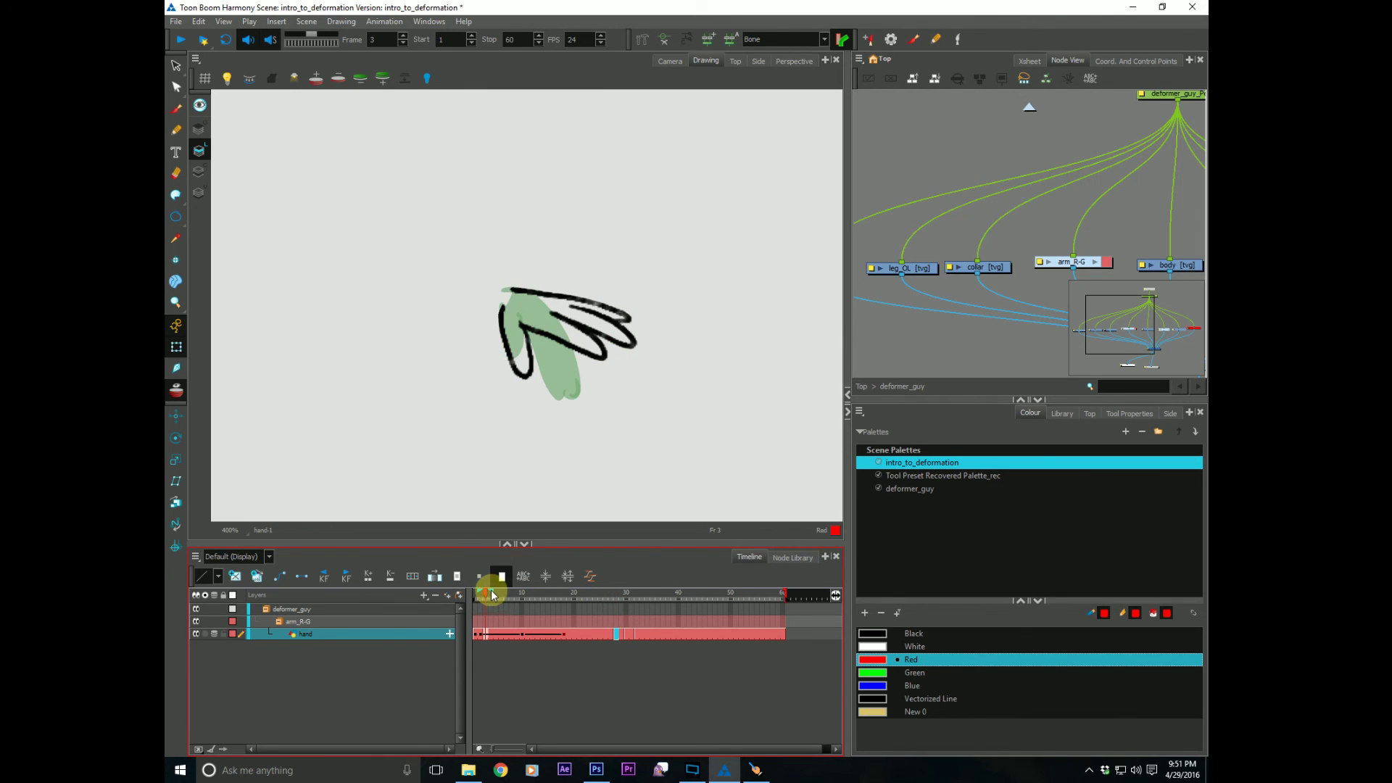
left_click_drag(491, 590, 495, 591)
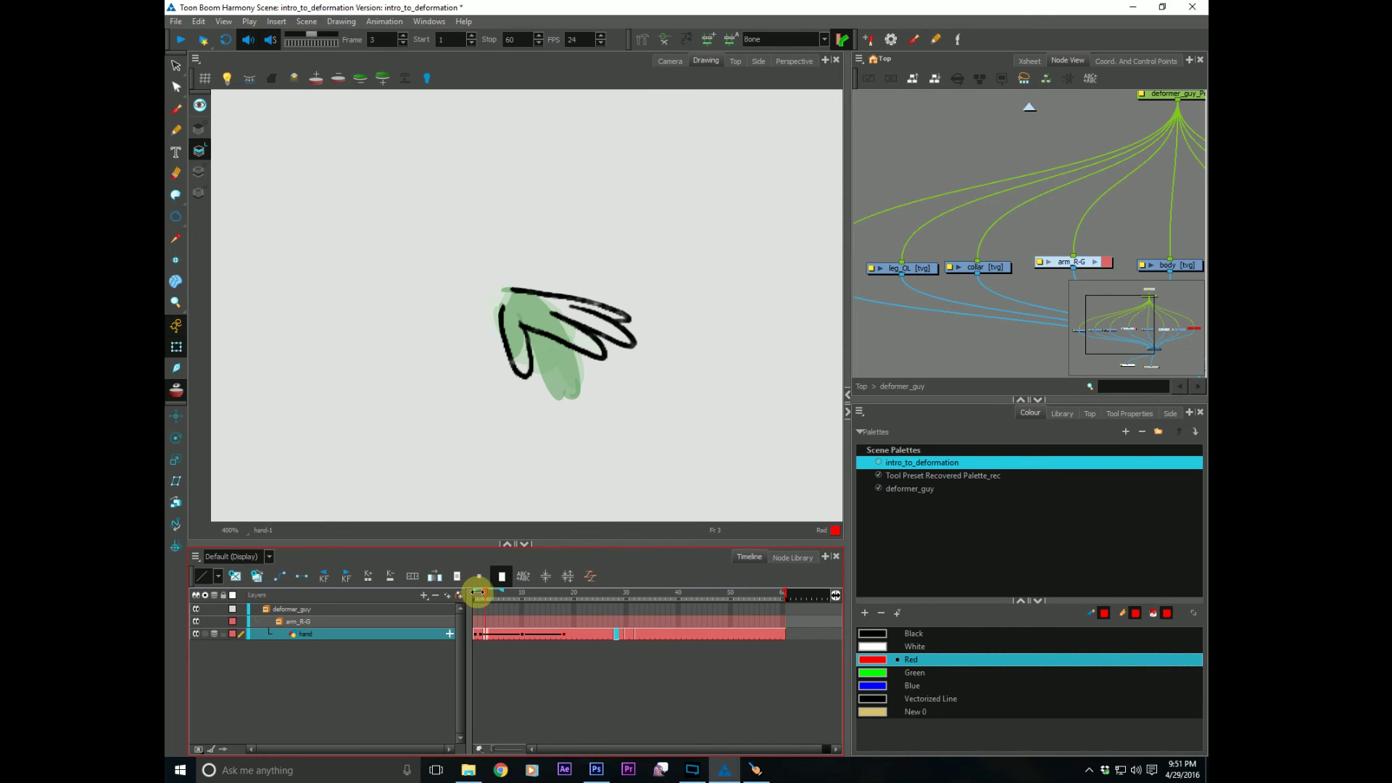
left_click_drag(500, 592, 491, 593)
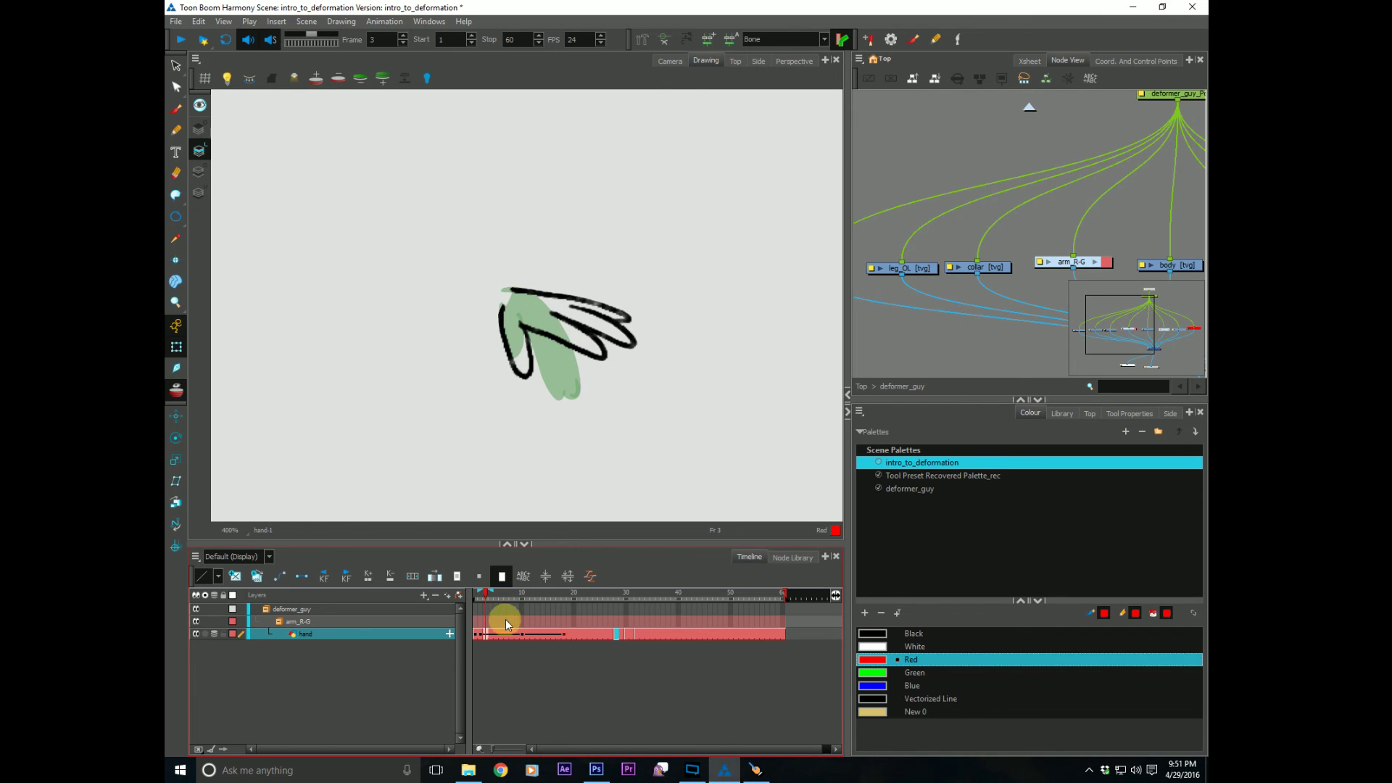